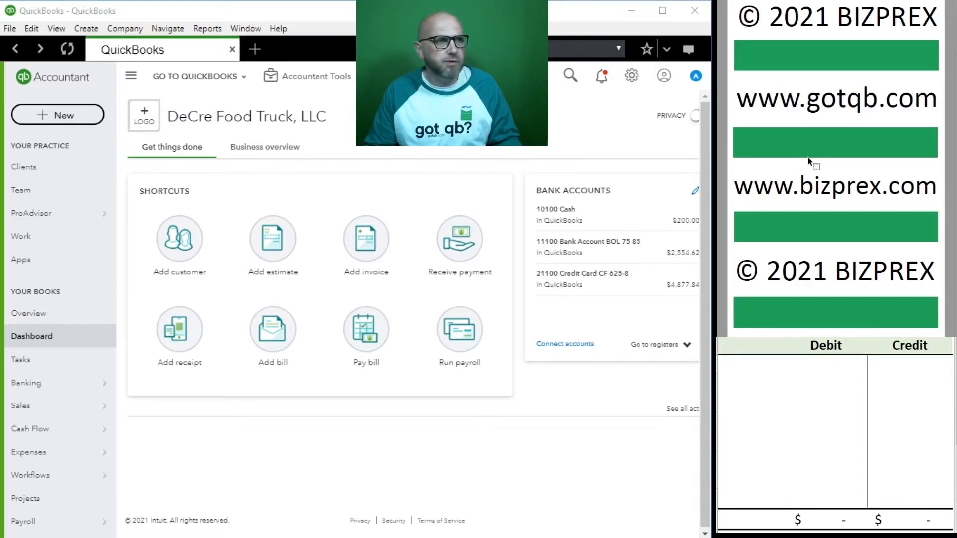
Step: Open a new journal entry from the Accountant Tools quick links
scroll(824, 146, down, 10)
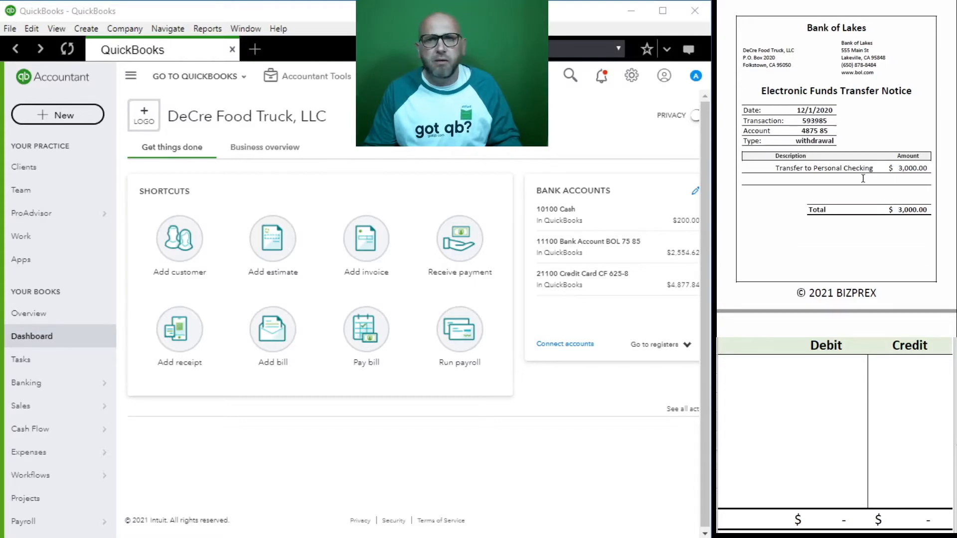
click(319, 80)
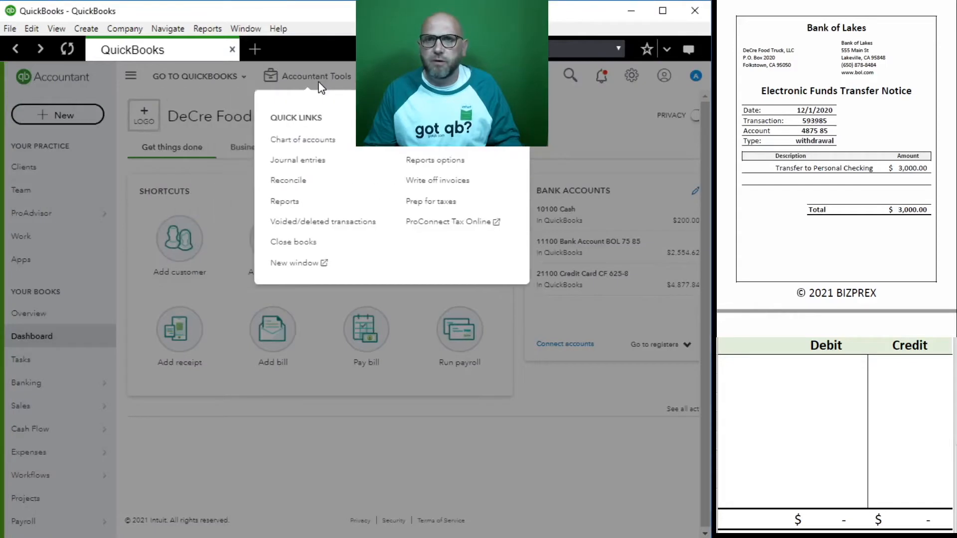
click(316, 164)
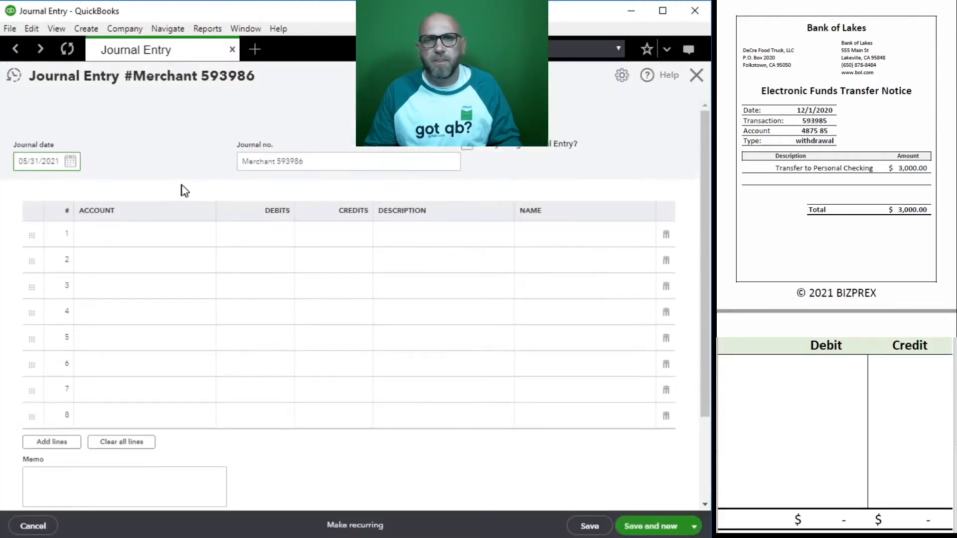
Step: Set the journal date to 12/01/2020 using the calendar
click(58, 159)
text(12/1/2020)
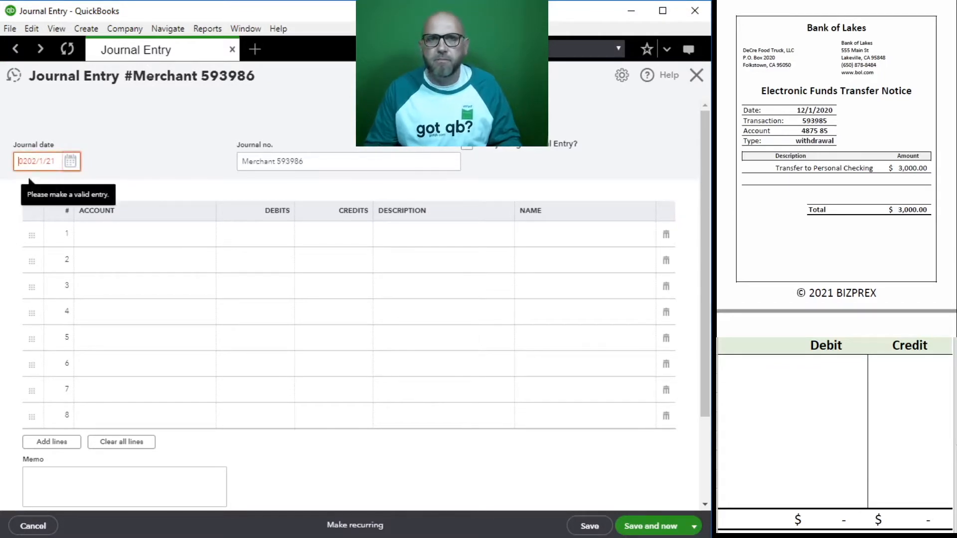
click(70, 161)
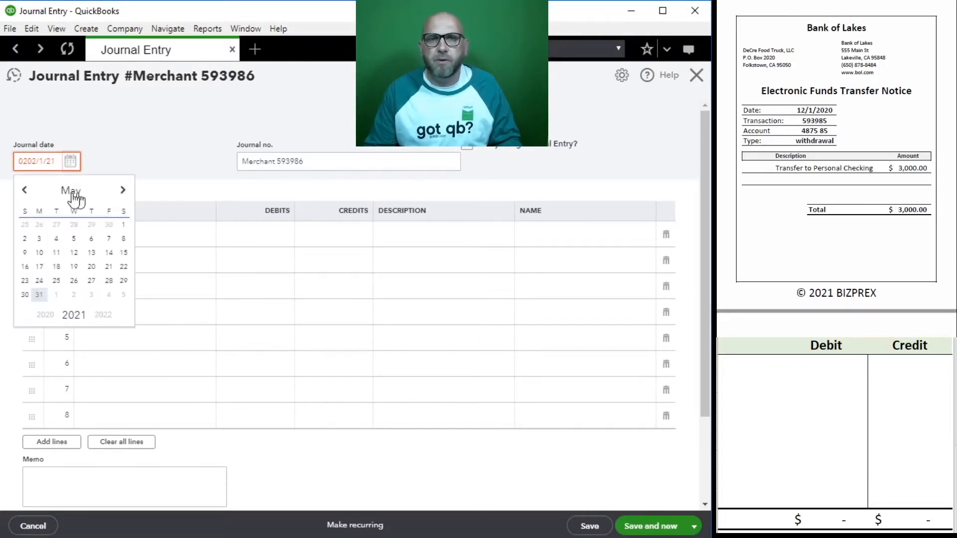
click(44, 316)
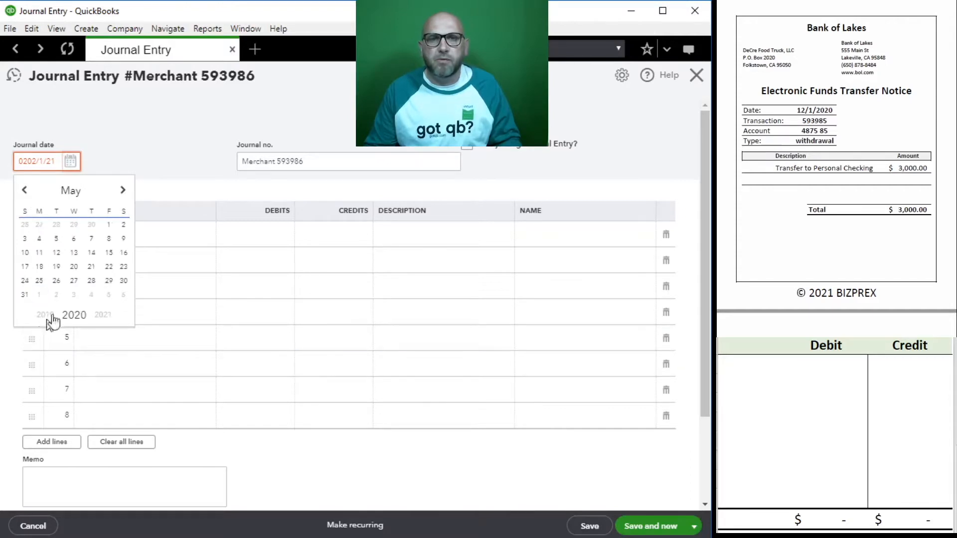
click(123, 190)
click(122, 190)
click(123, 189)
click(122, 190)
click(123, 190)
click(123, 189)
click(122, 190)
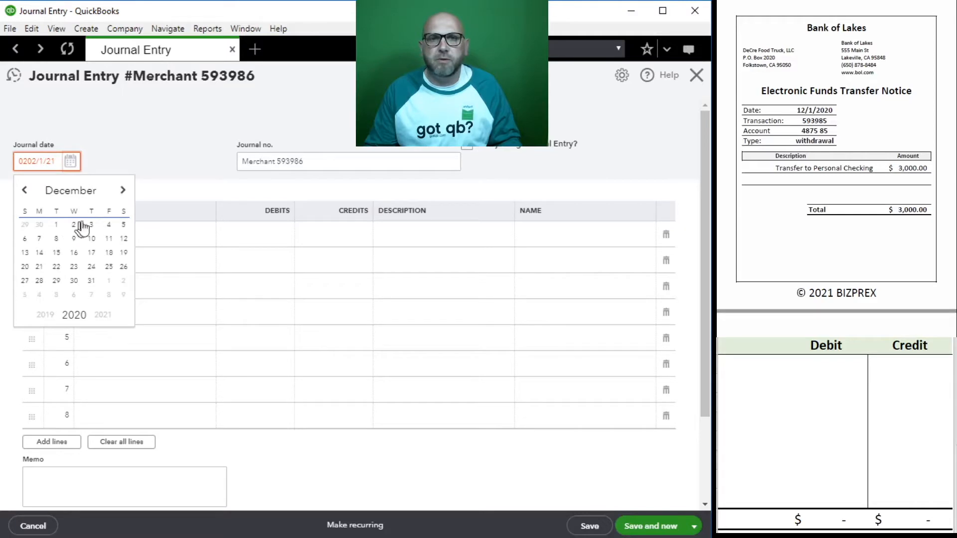
click(56, 225)
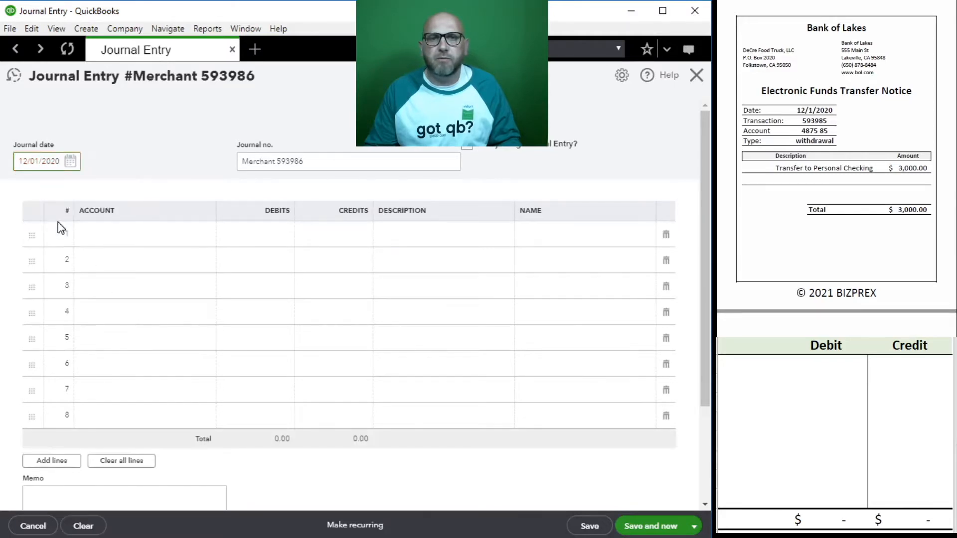
Step: Set the journal number to Draw 593985
key(Tab)
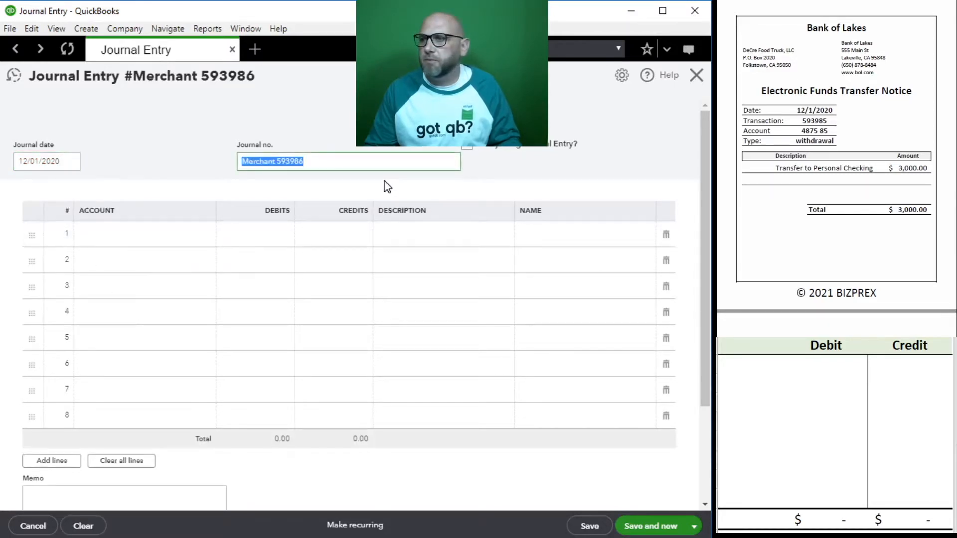
text(Draw)
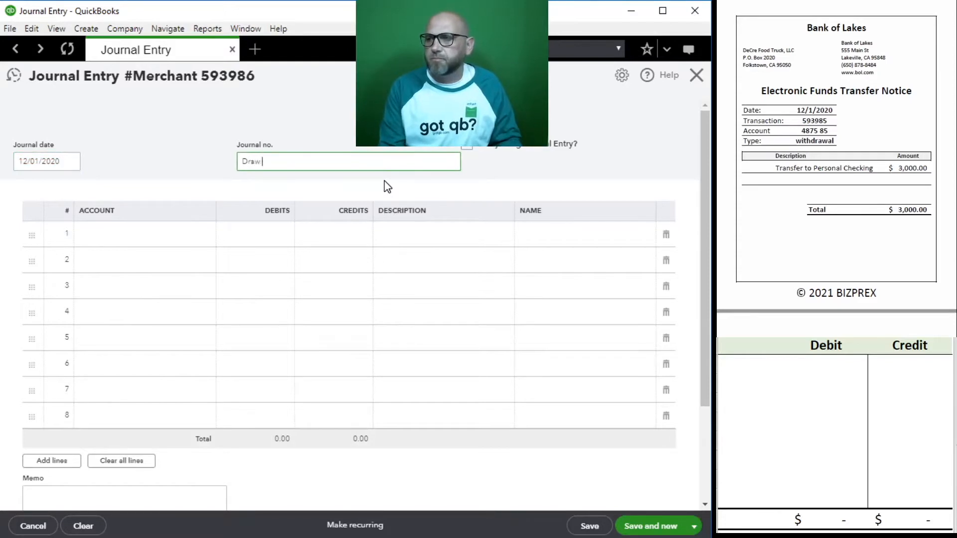
text( 48758)
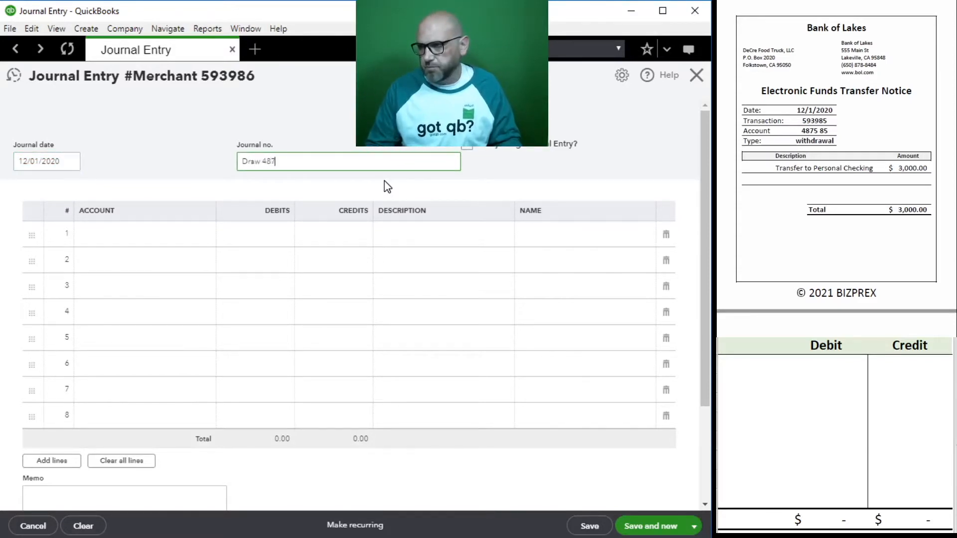
key(BackSpace)
key(BackSpace)
key(BackSpace)
key(BackSpace)
key(BackSpace)
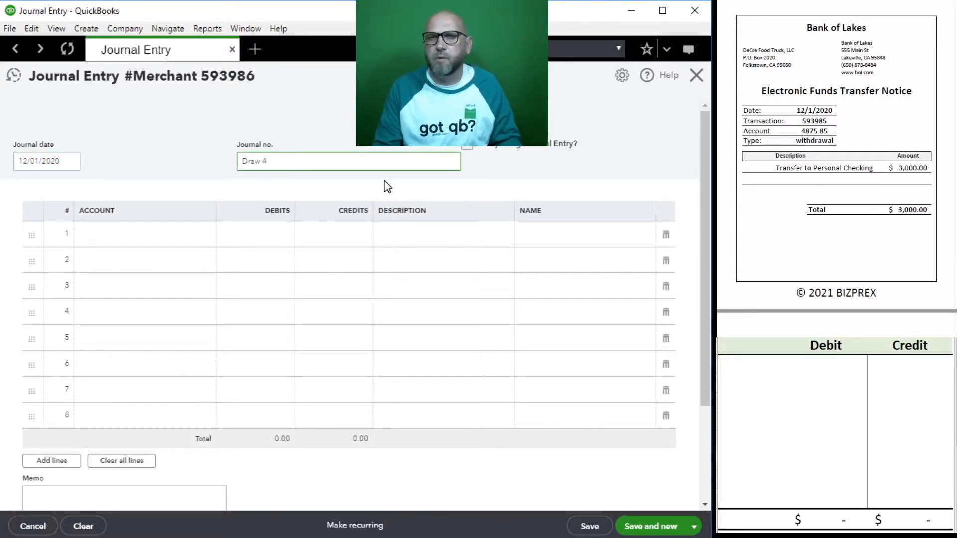
text(59)
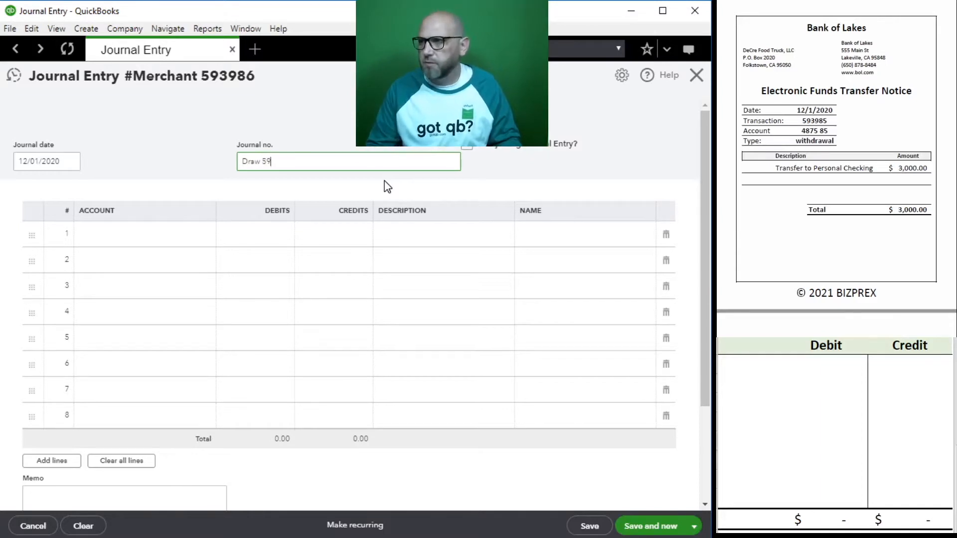
text(3985)
key(Tab)
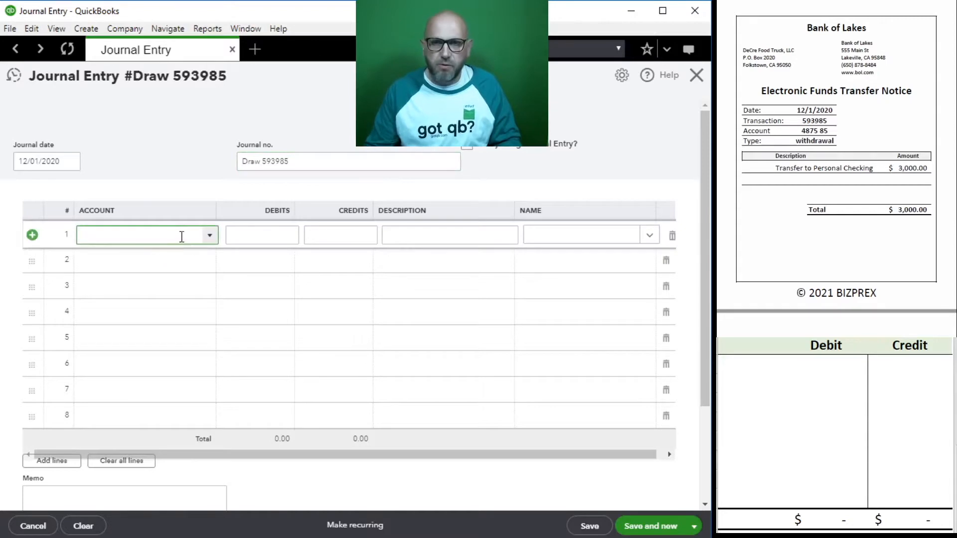
Step: Credit 11100 Bank Account BOL 75 85 for 3,000.00 and add a 30700 Members Draw line
click(211, 237)
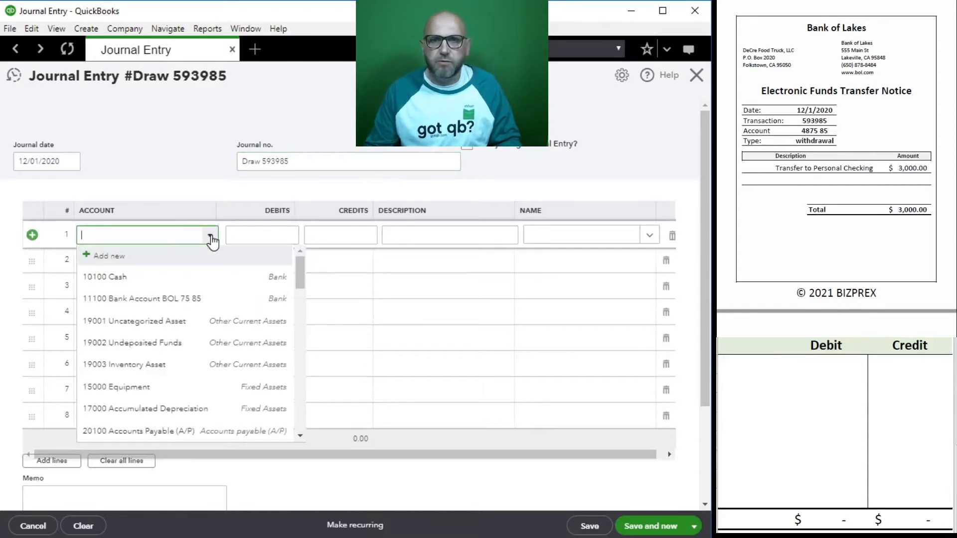
click(175, 299)
click(339, 236)
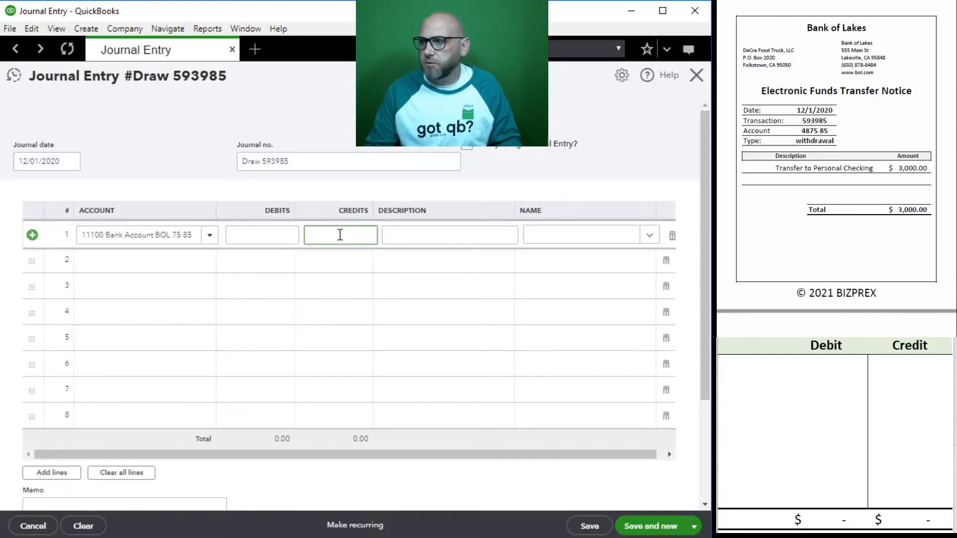
key(Tab)
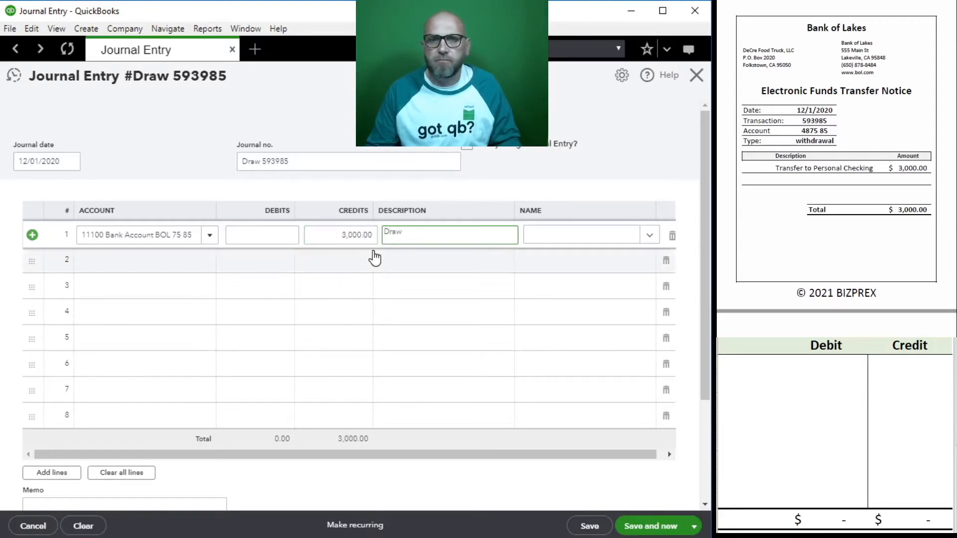
click(108, 261)
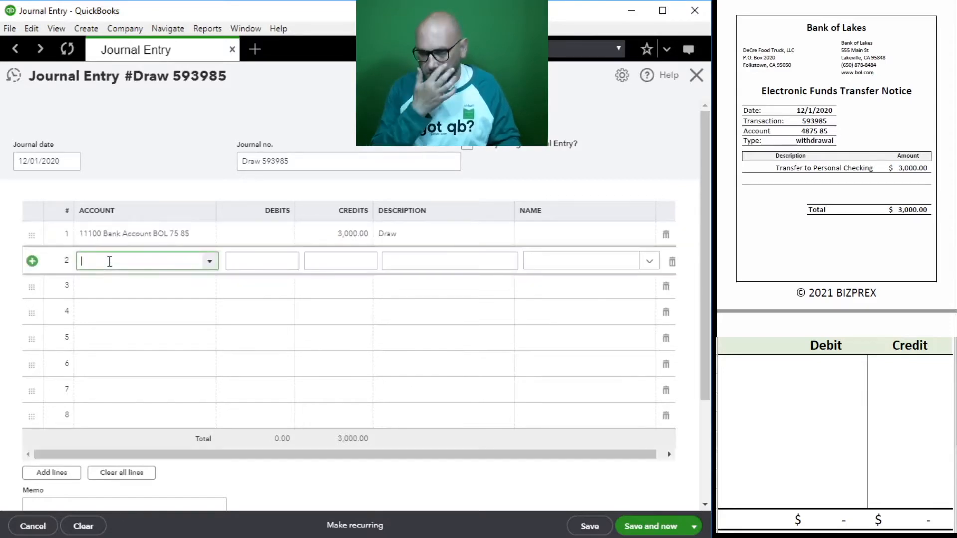
text(me)
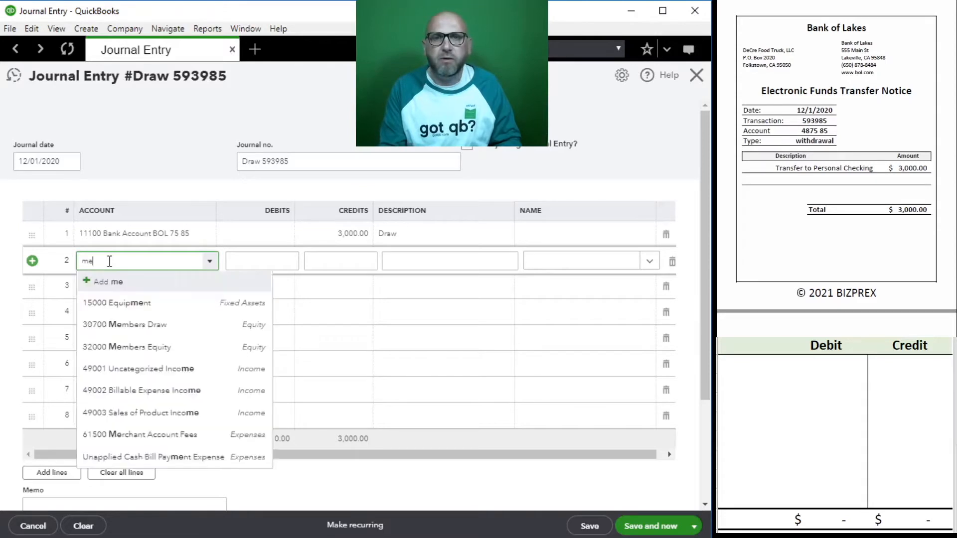
click(124, 324)
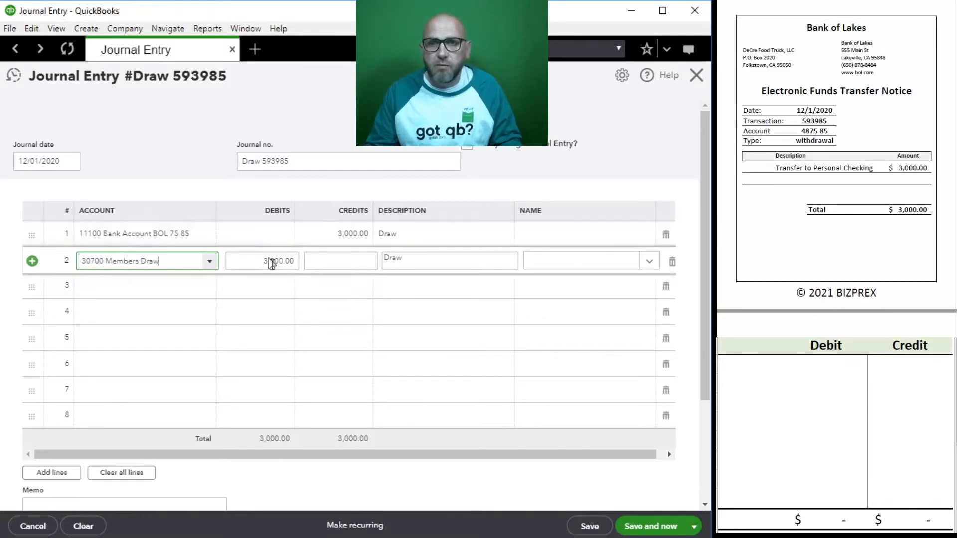
click(798, 368)
Step: In the check grid, record a 3,000 credit to 11100 and a 3,000 debit to 30700
click(766, 366)
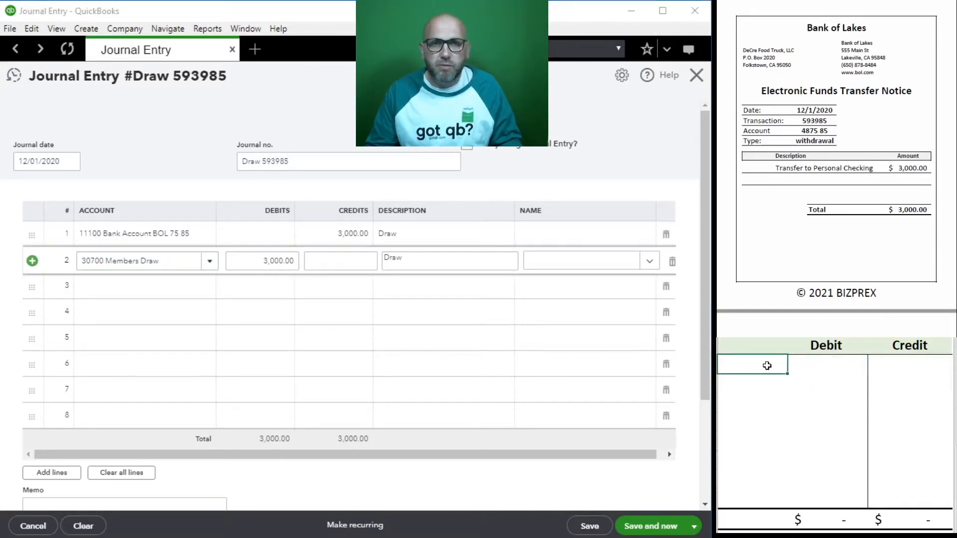
text(11100)
key(Tab)
key(Tab)
text(3000)
key(Return)
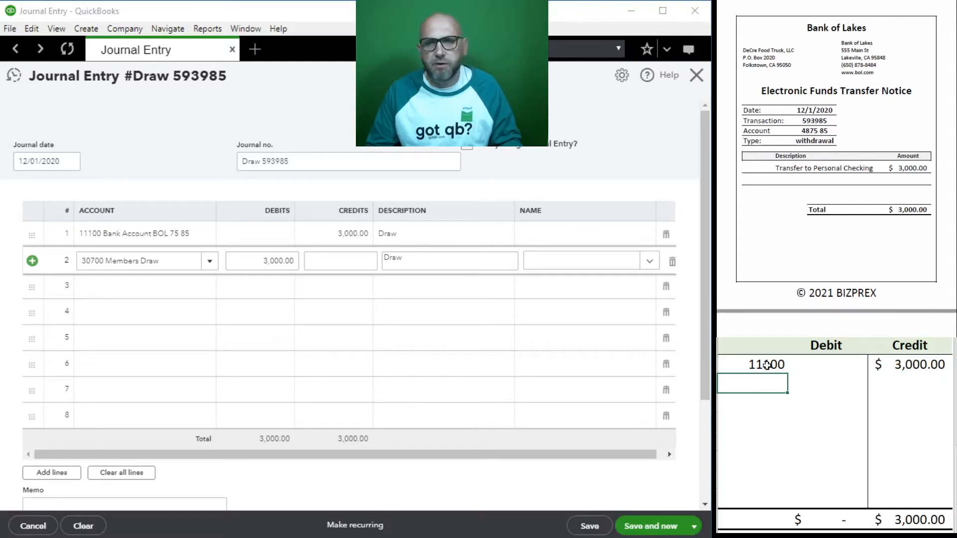
text(307000)
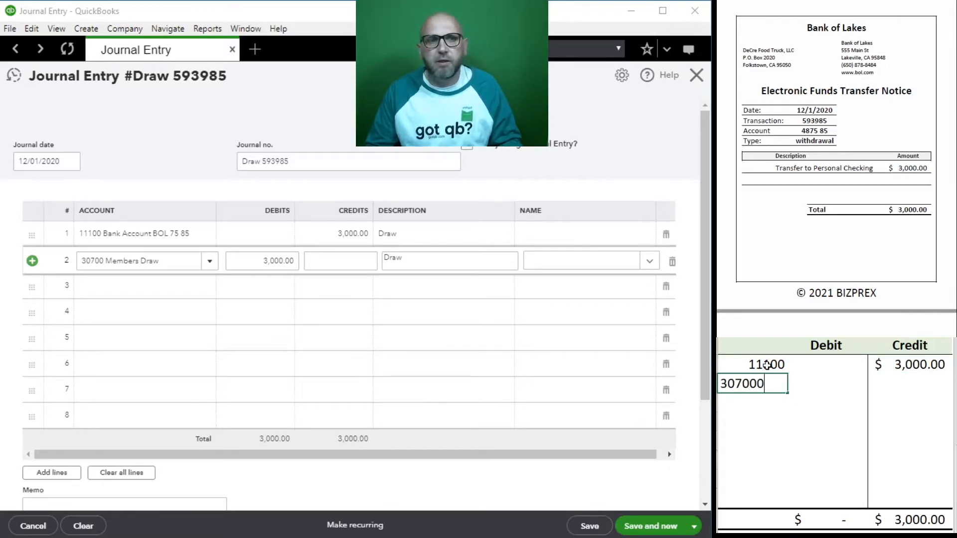
key(Tab)
text(3,000)
key(Return)
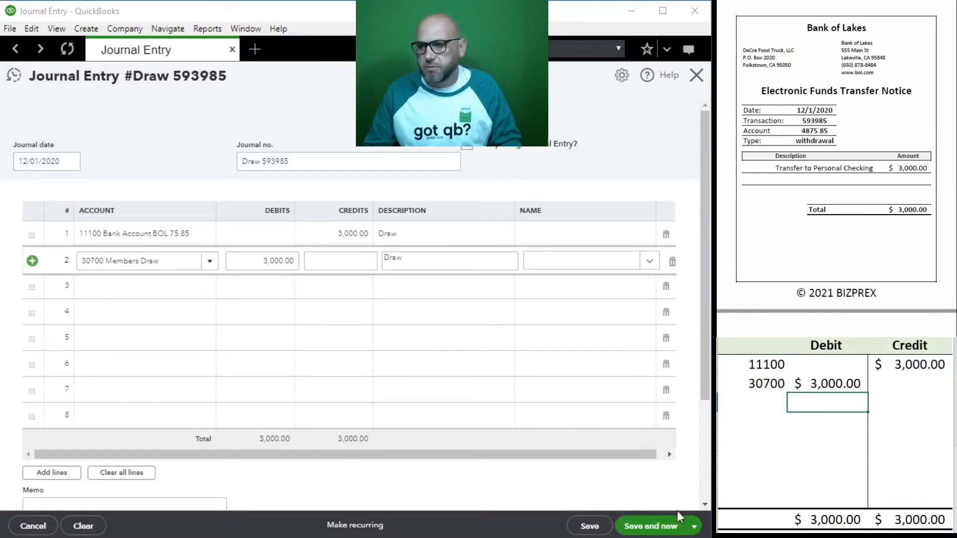
Step: Save the entry with Save and new, then clear the check grid
click(644, 526)
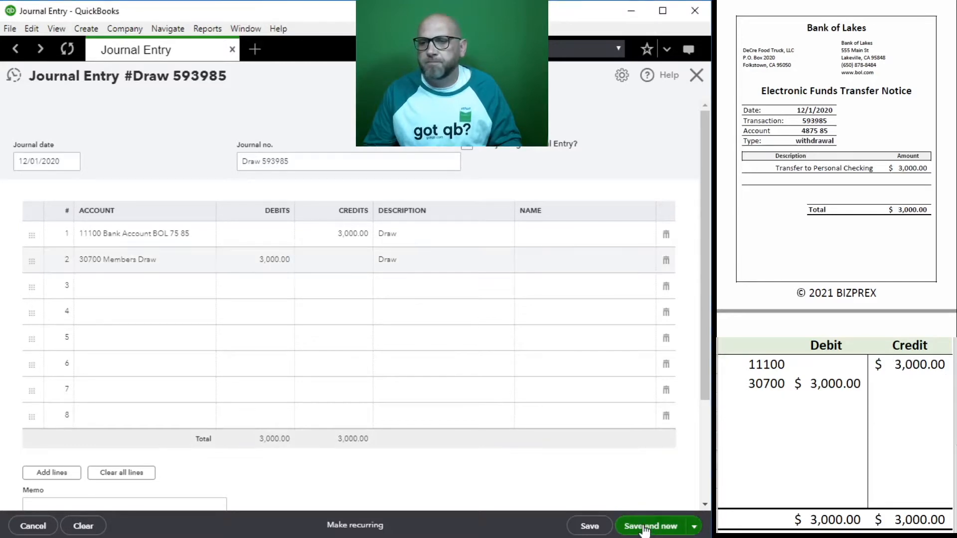
drag(910, 379, 766, 372)
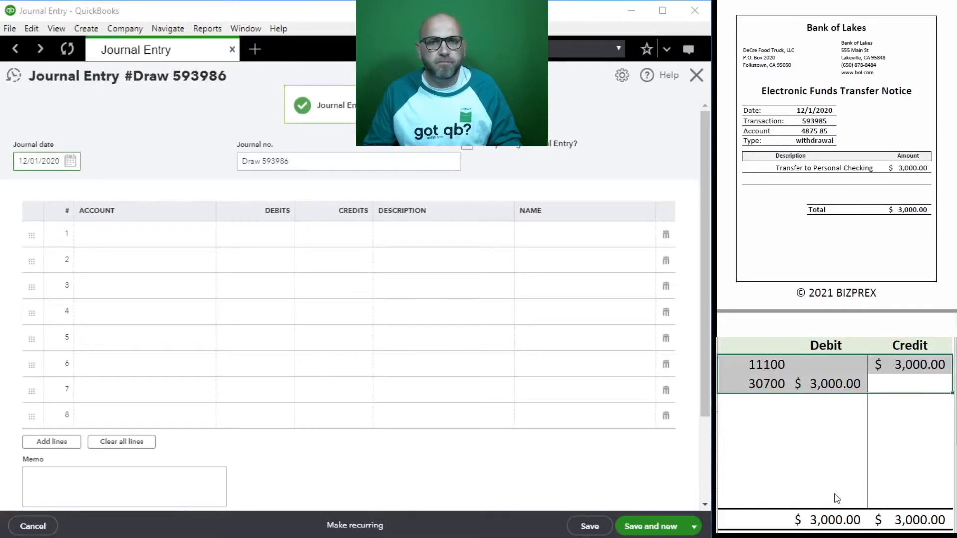
key(Delete)
scroll(879, 162, down, 6)
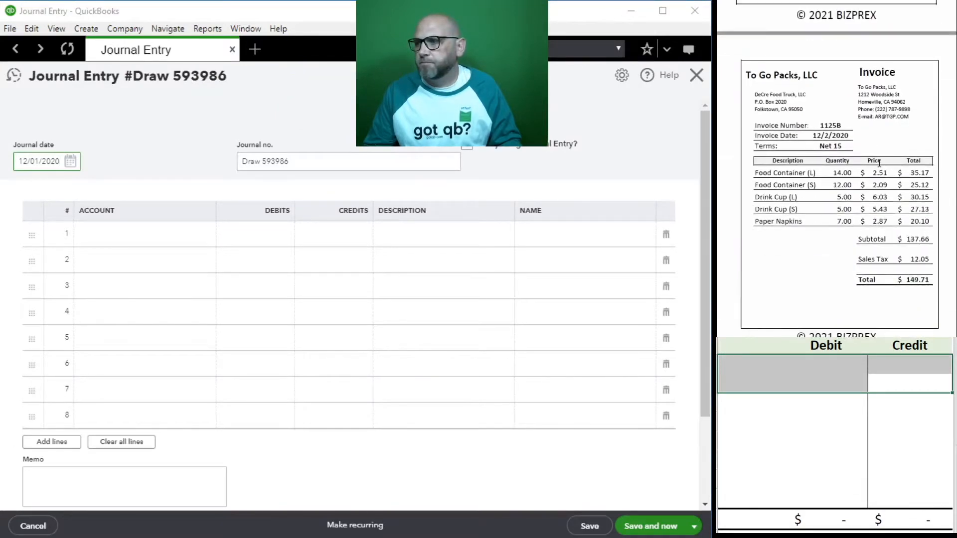
Step: Close the empty journal entry and start a bill from To Go Packs, LLC
click(696, 75)
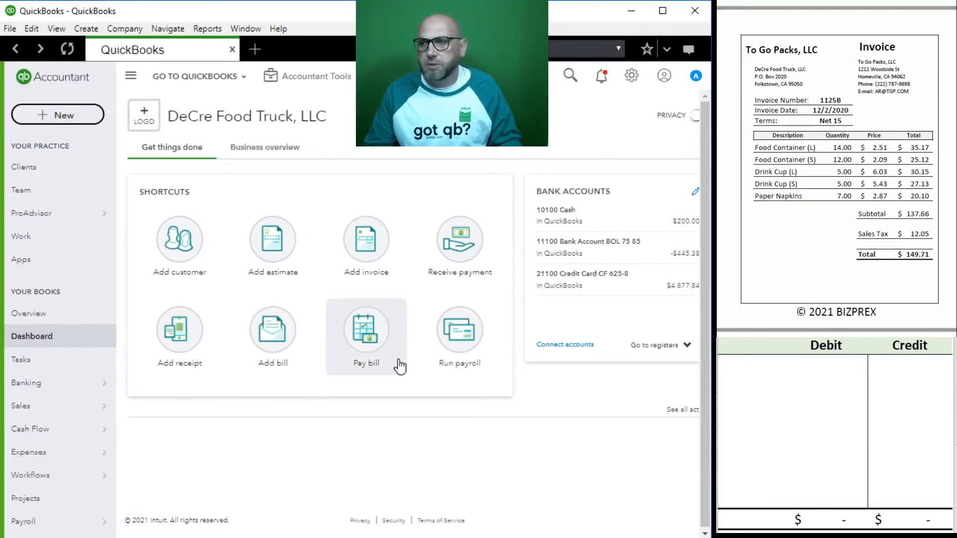
click(274, 342)
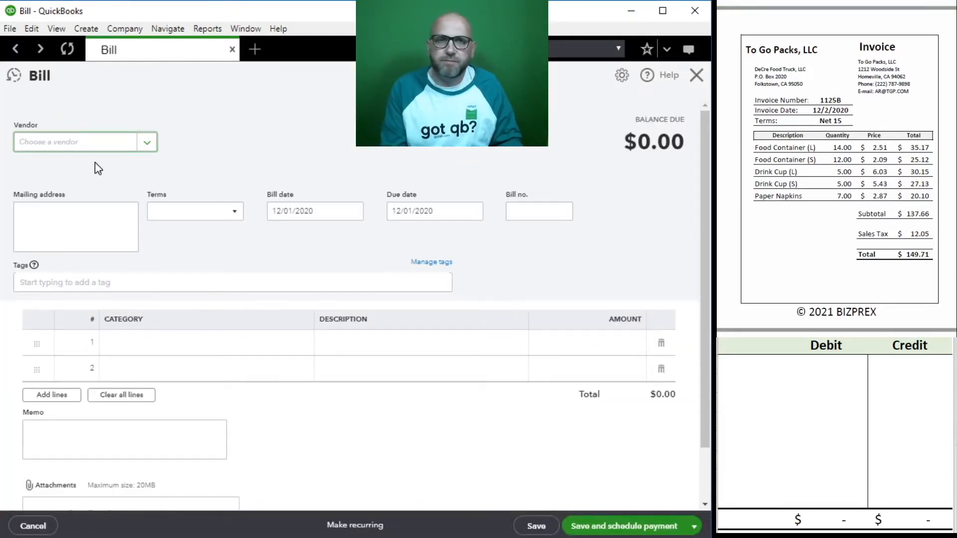
text(to go)
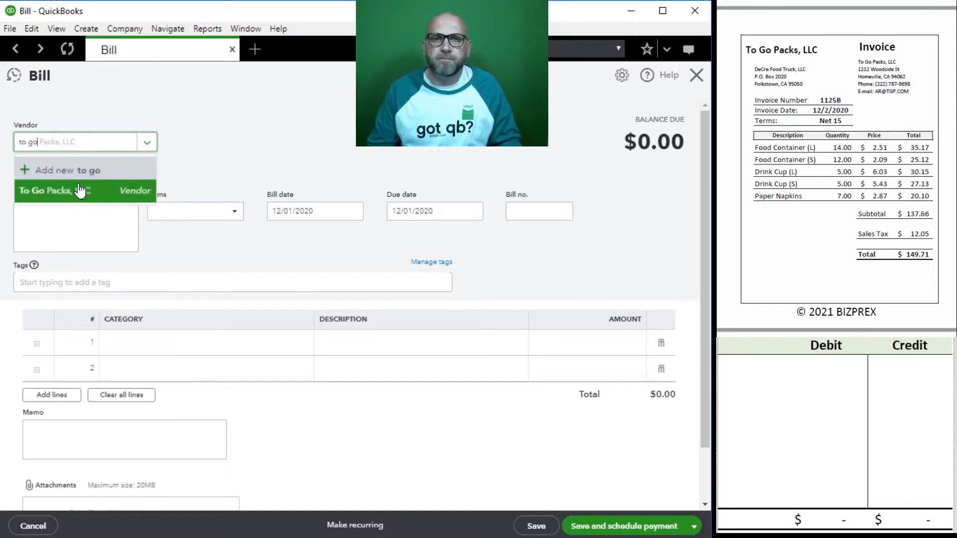
click(99, 187)
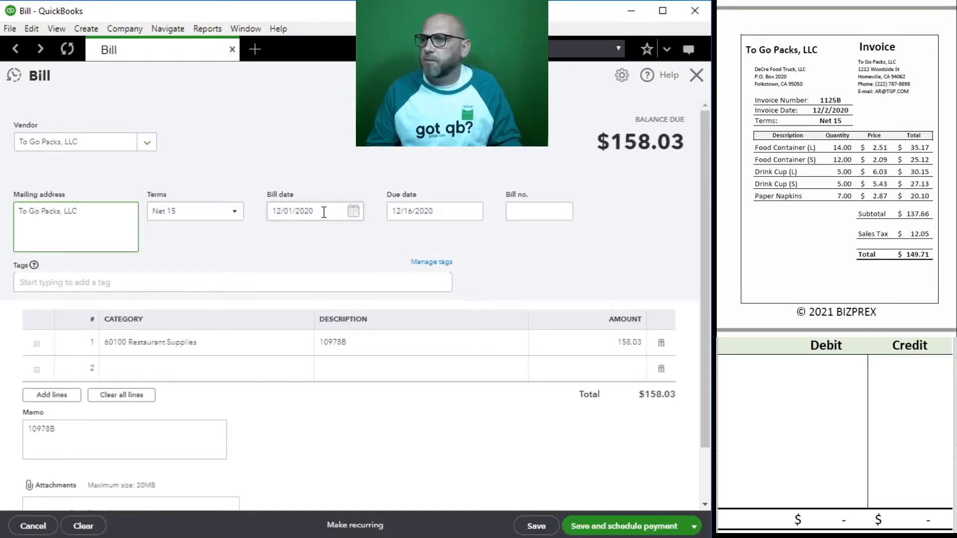
Step: Set the bill date to 12/02/2020, bill number 1125B, and line 1 amount 149.71
click(291, 215)
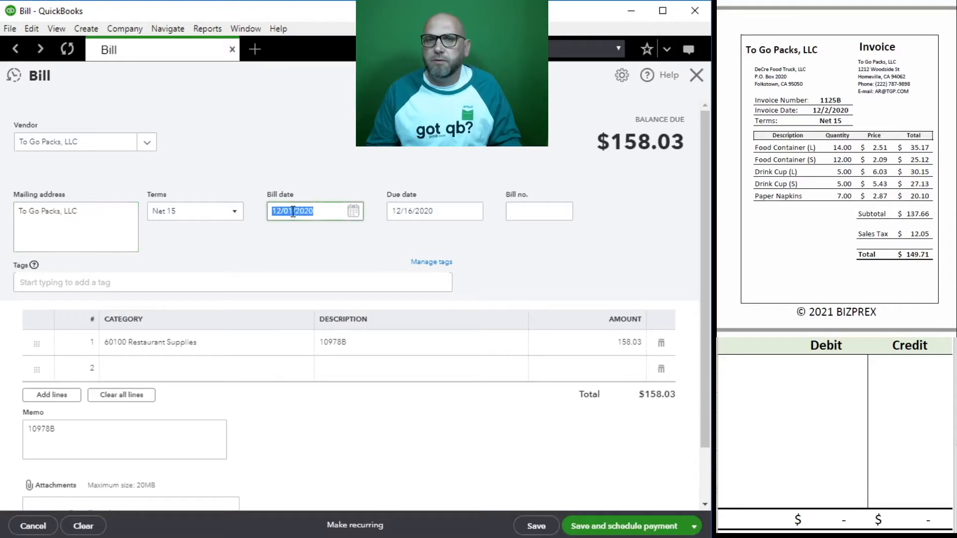
text(12/02)
key(Tab)
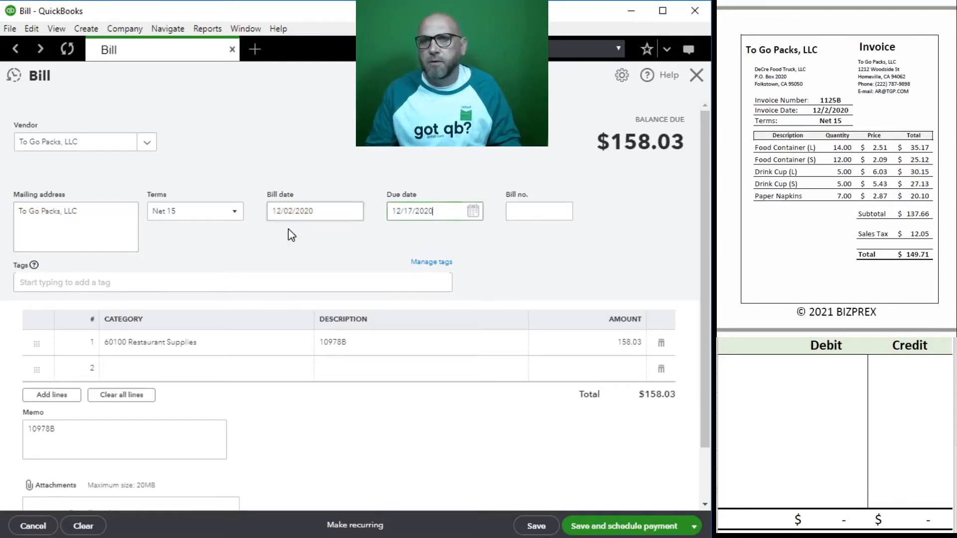
click(541, 211)
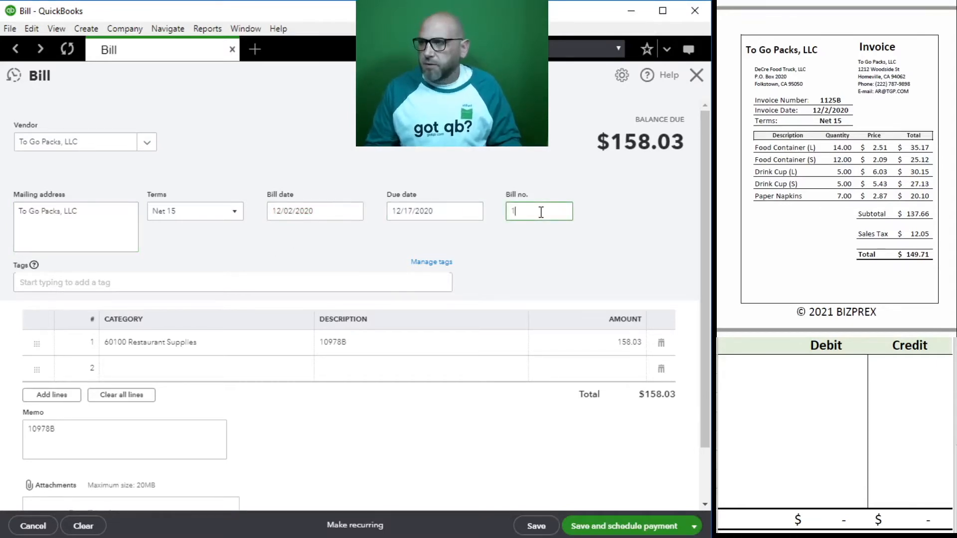
key(Tab)
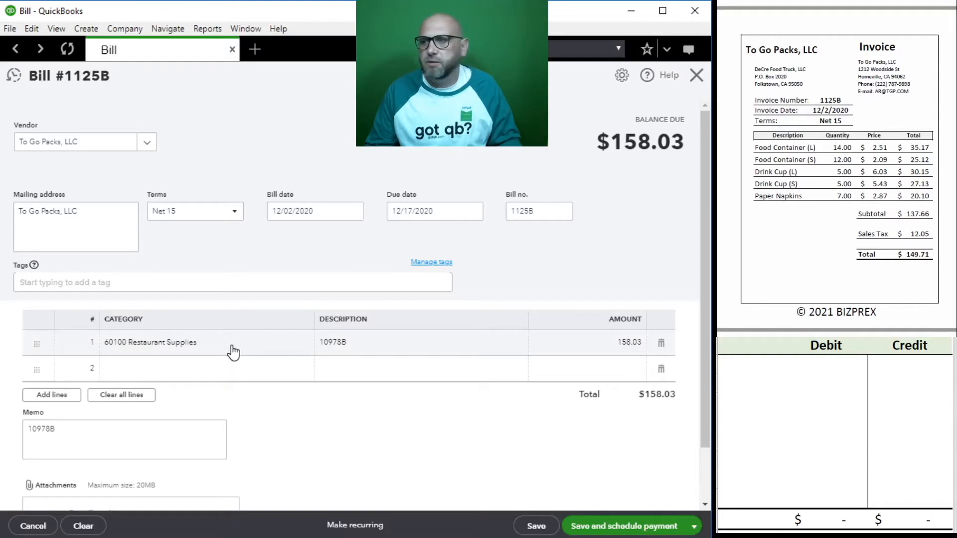
click(614, 348)
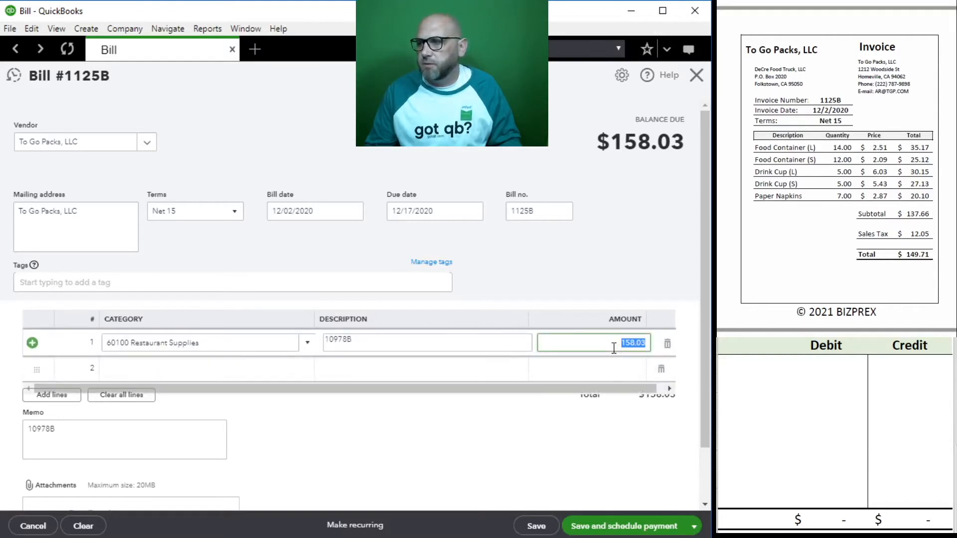
text(149)
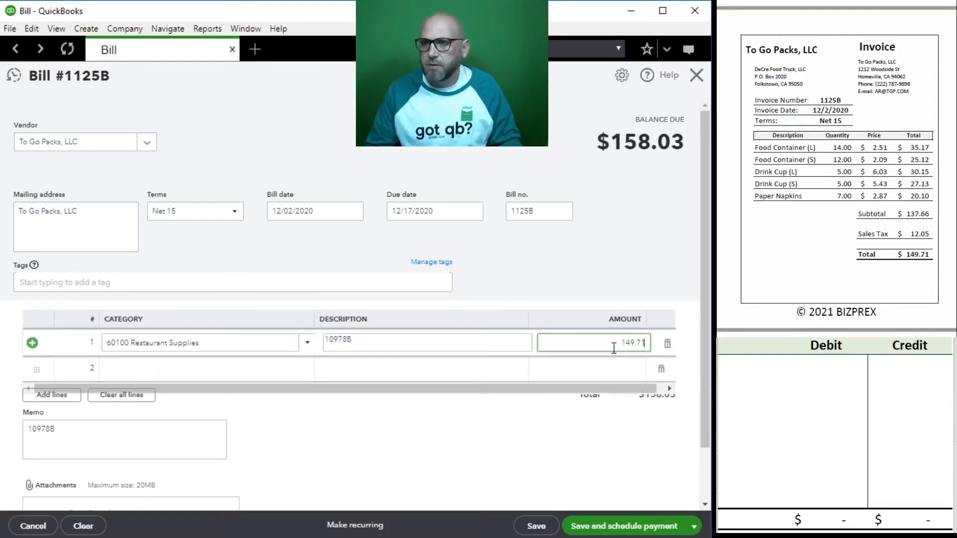
text(.71)
key(Tab)
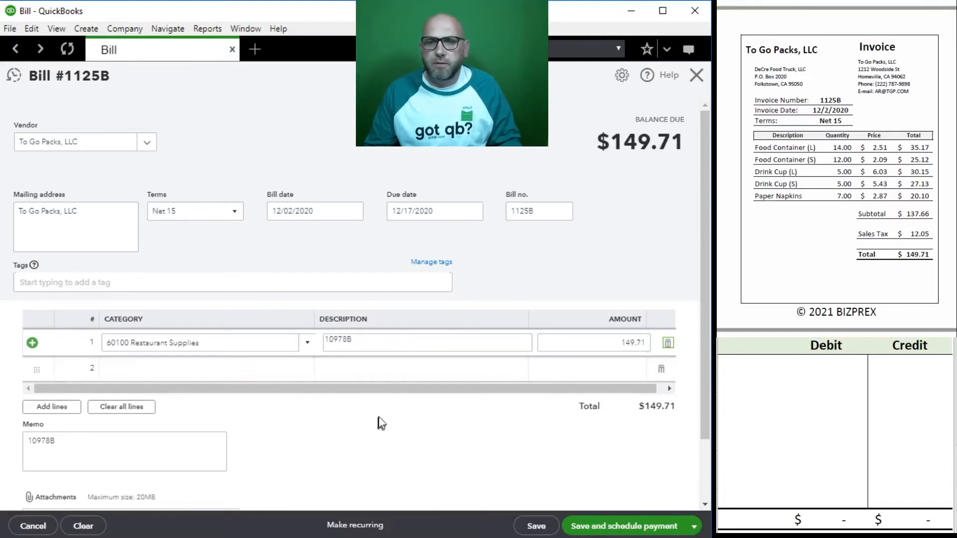
Step: Paste 1125B into line 1's description and select the old memo text
click(548, 214)
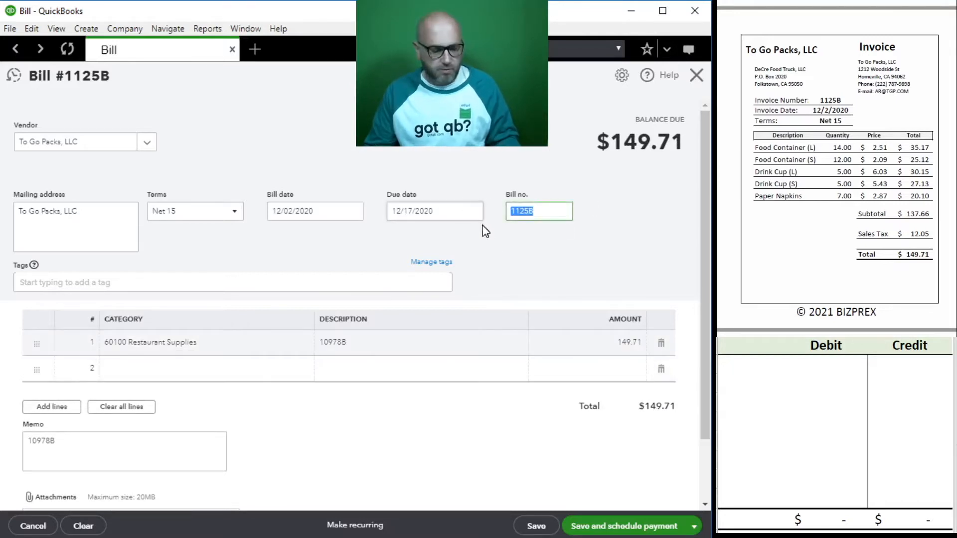
click(357, 342)
key(ctrl+v)
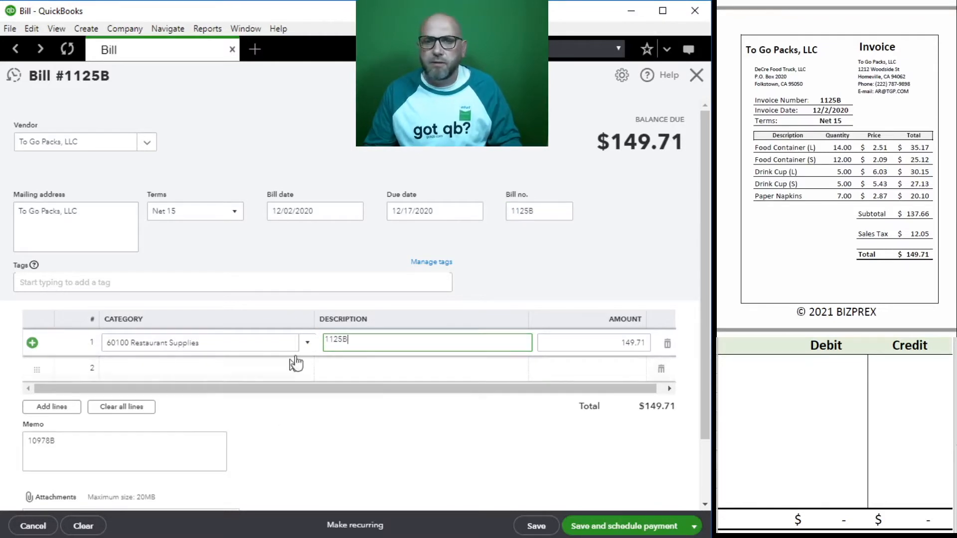
click(103, 446)
key(ctrl+a)
Step: Put 1125B in the memo, then enter a 149.71 credit to 20100 and debit to 60100 in the grid
key(ctrl+v)
click(810, 407)
click(789, 389)
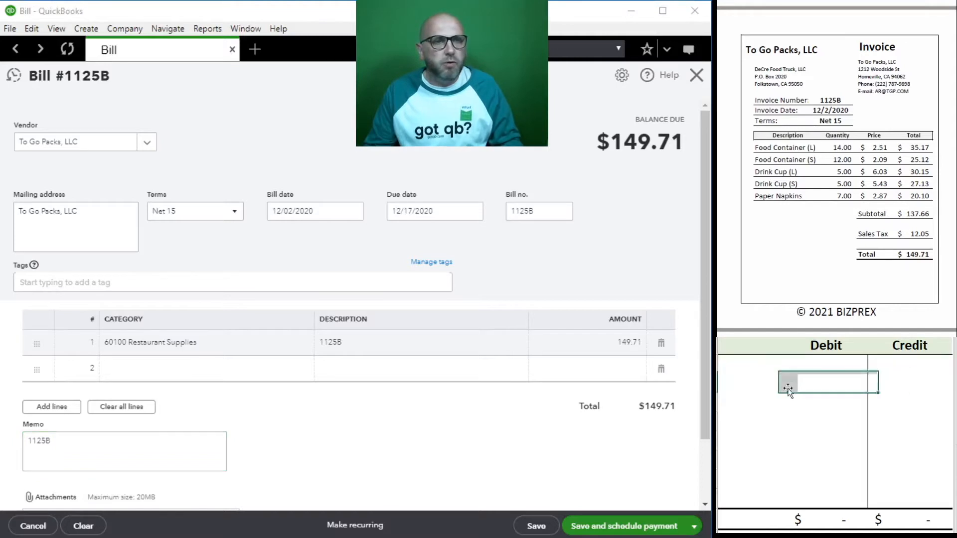
click(740, 363)
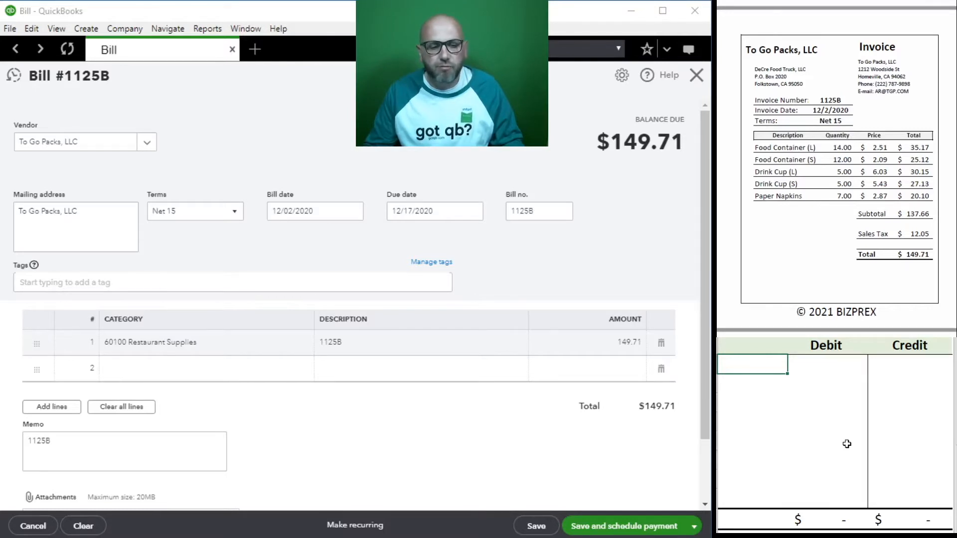
text(0100)
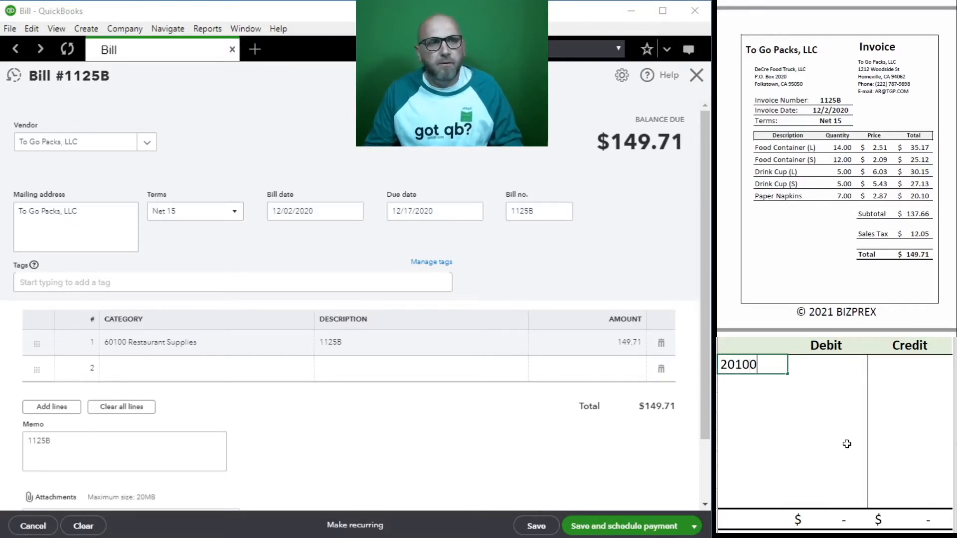
key(Tab)
key(Tab)
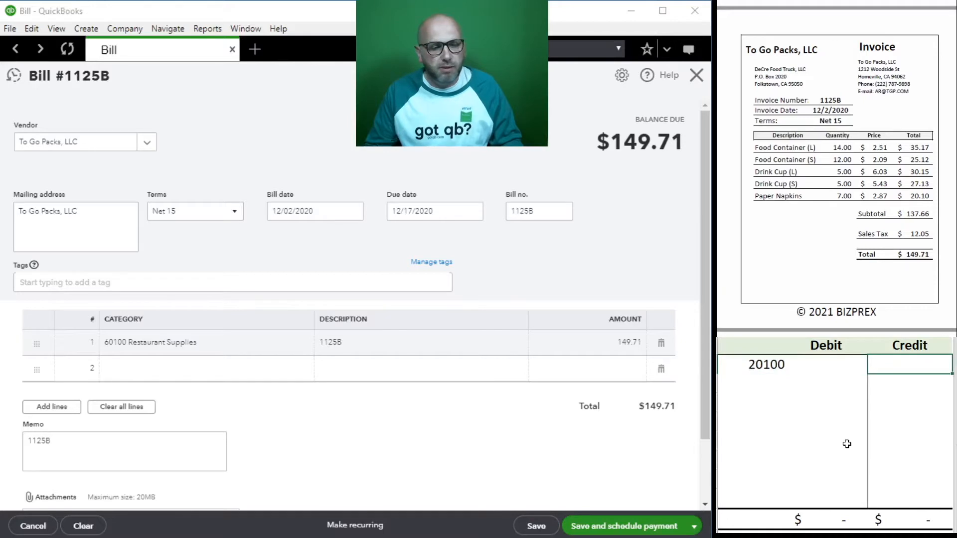
text(149.71)
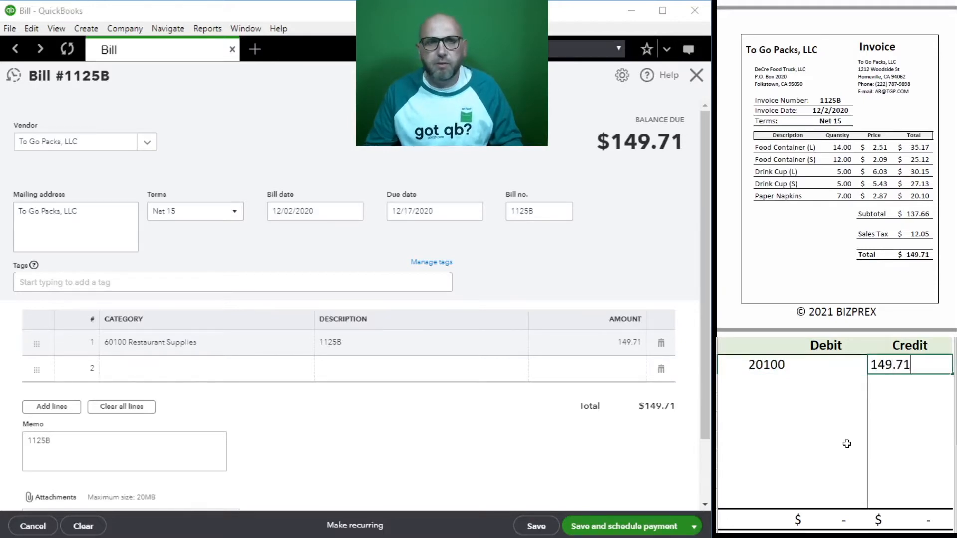
key(Return)
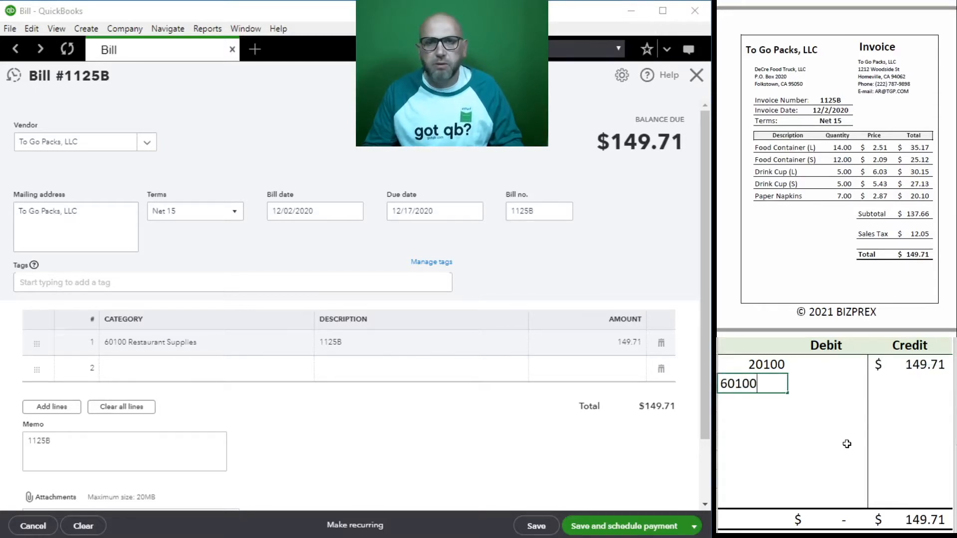
key(Tab)
text(149.71)
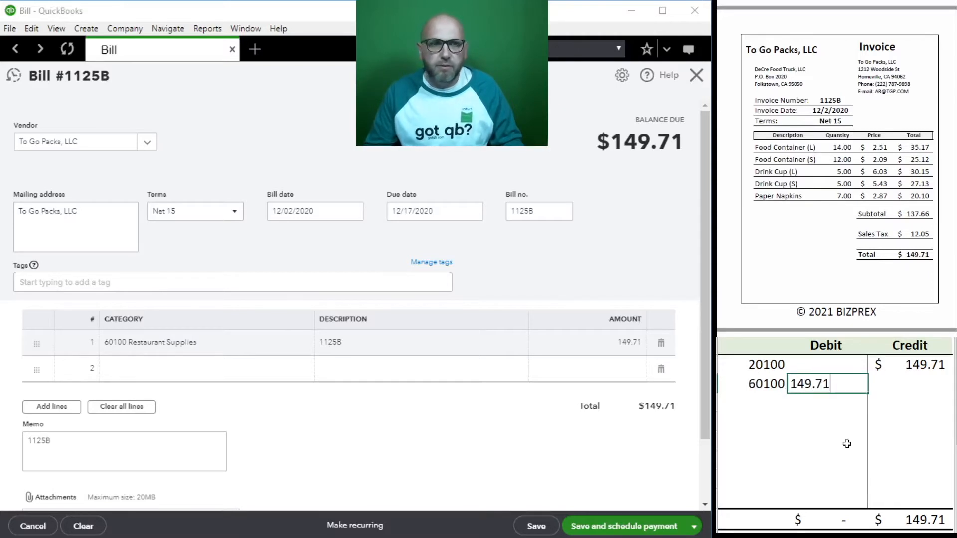
key(Return)
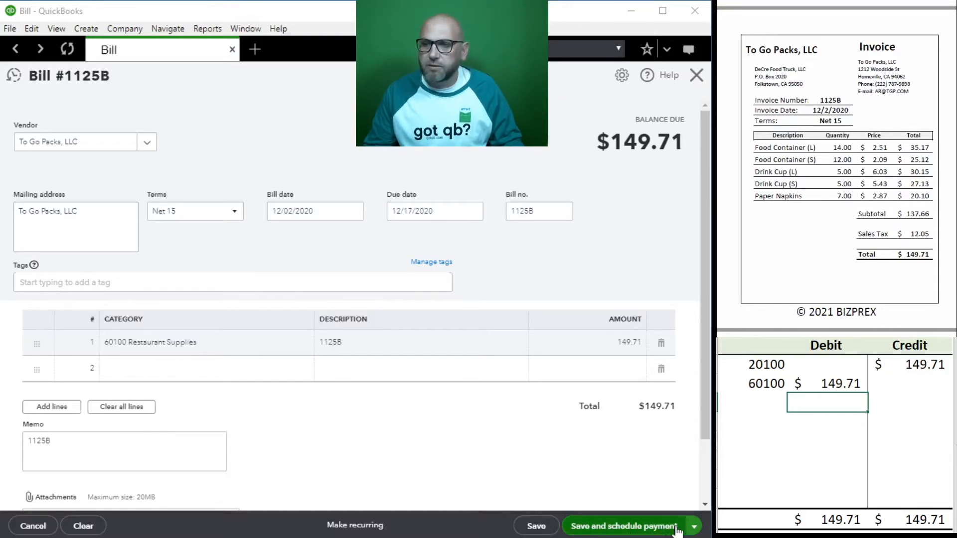
Step: Save and close bill 1125B and dismiss the Bill added popup
click(694, 526)
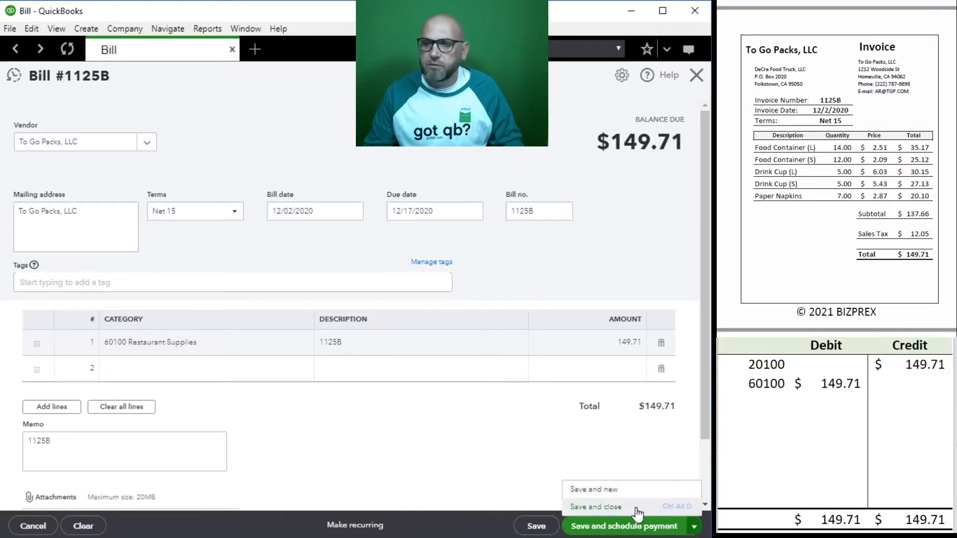
click(599, 508)
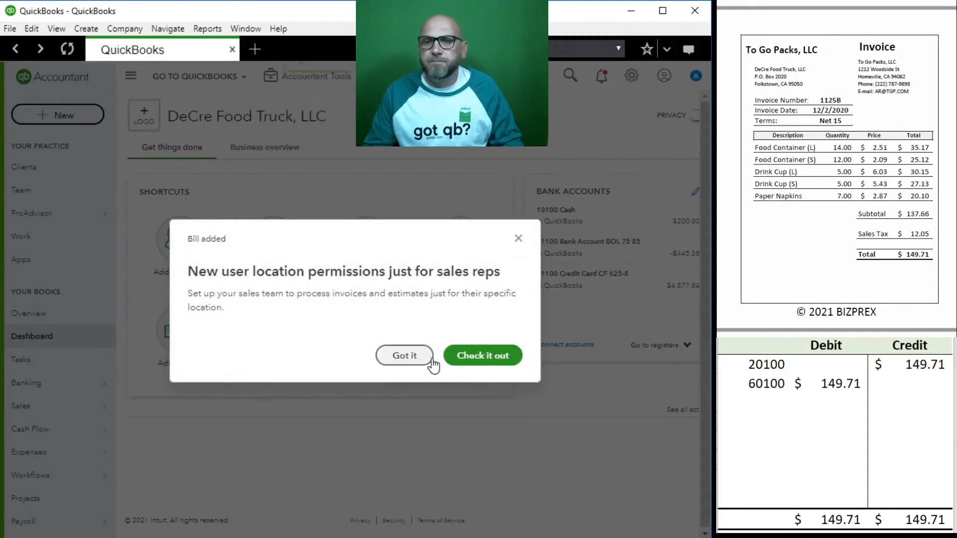
click(403, 354)
Step: Clear the 20100 and 60100 entries from the check grid
click(830, 402)
drag(899, 385, 768, 375)
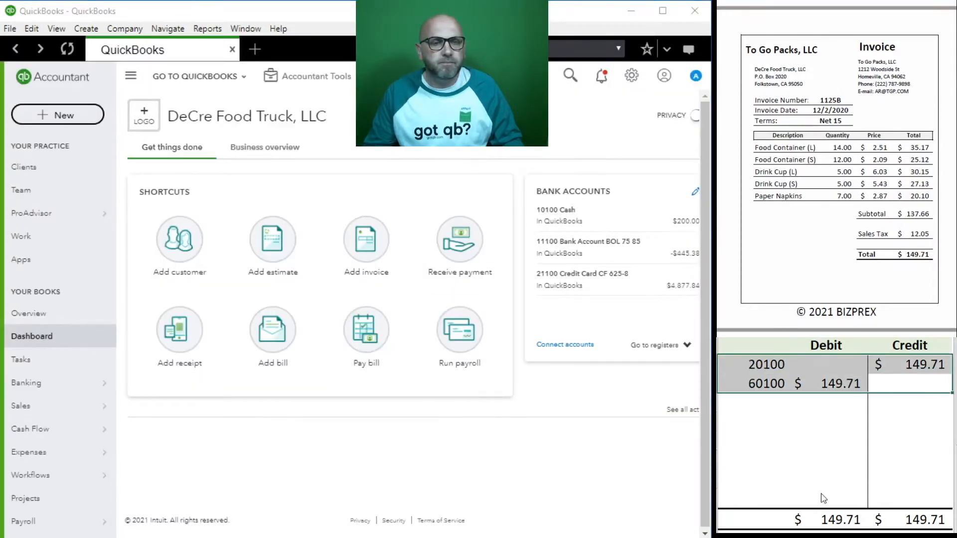
key(Delete)
scroll(779, 133, down, 10)
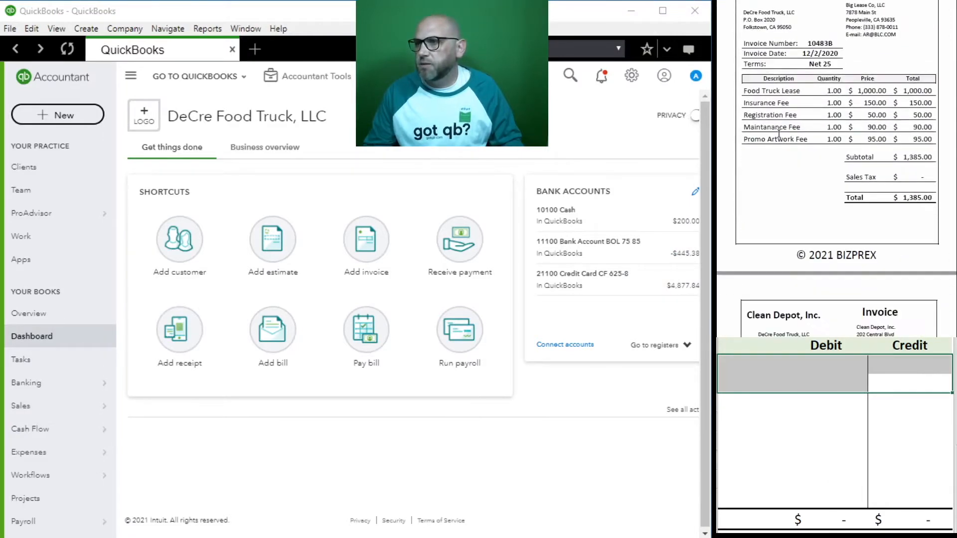
scroll(779, 134, up, 1)
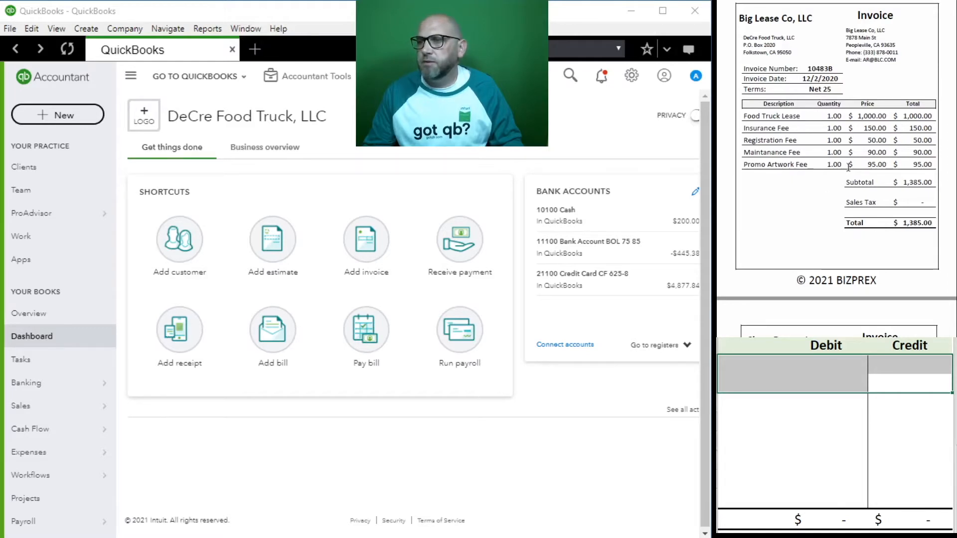
Step: Start a new bill from Big Lease Co, LLC with bill number 10483B
click(277, 339)
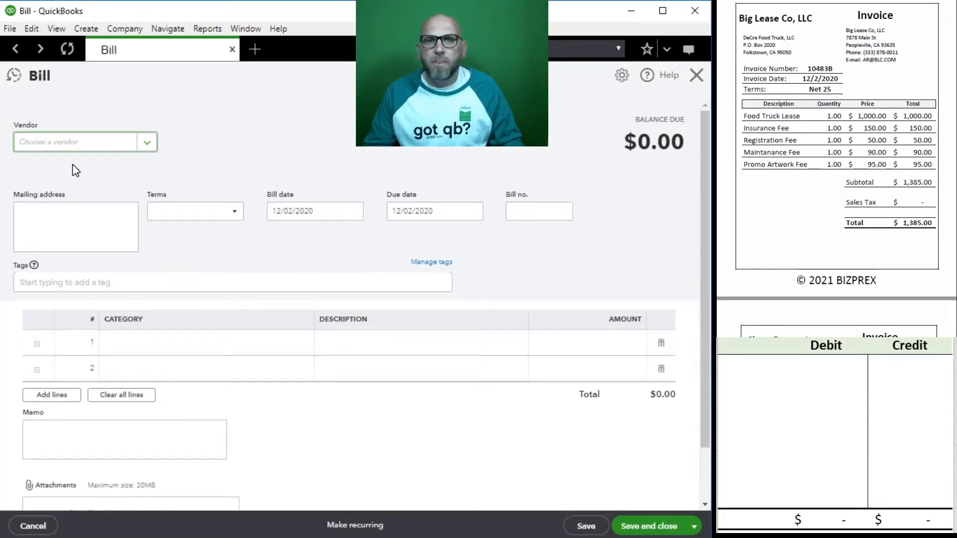
text(big)
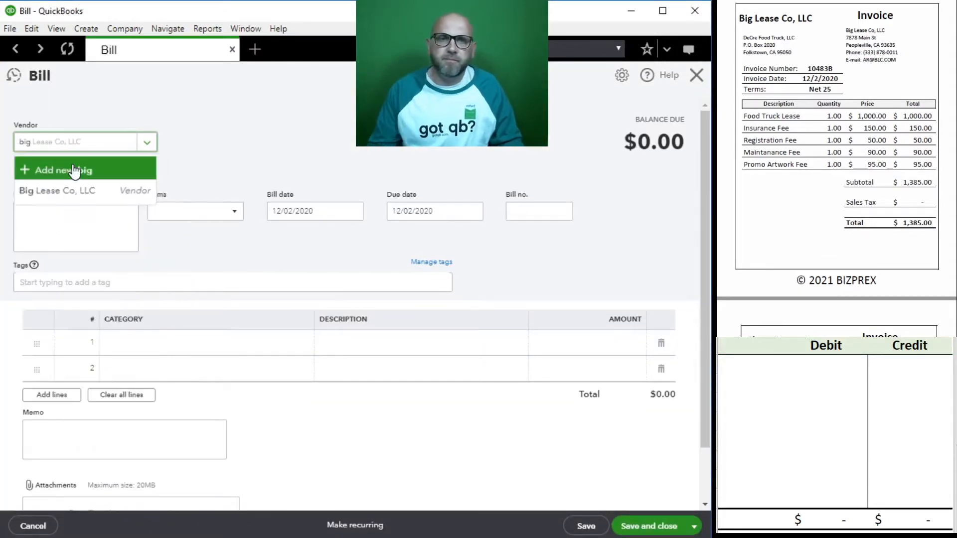
click(74, 188)
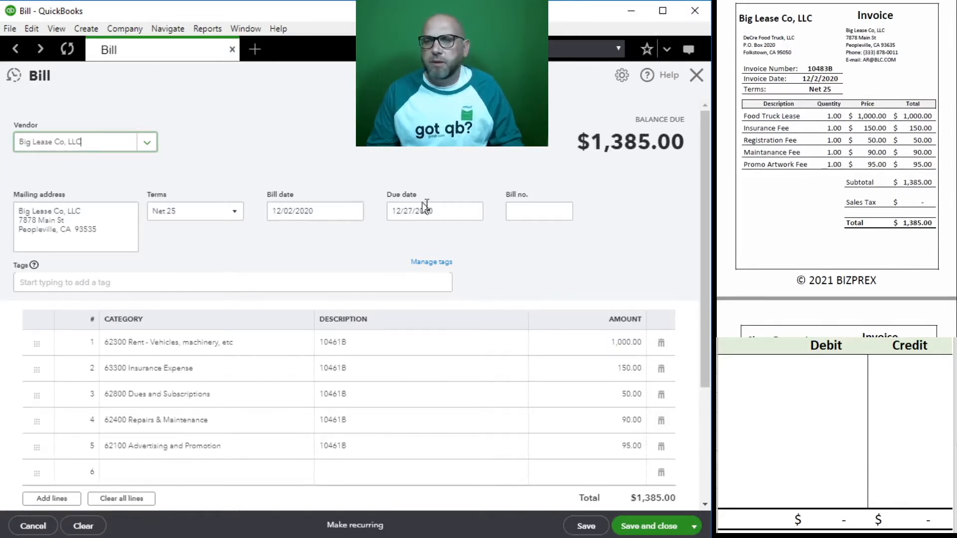
click(553, 212)
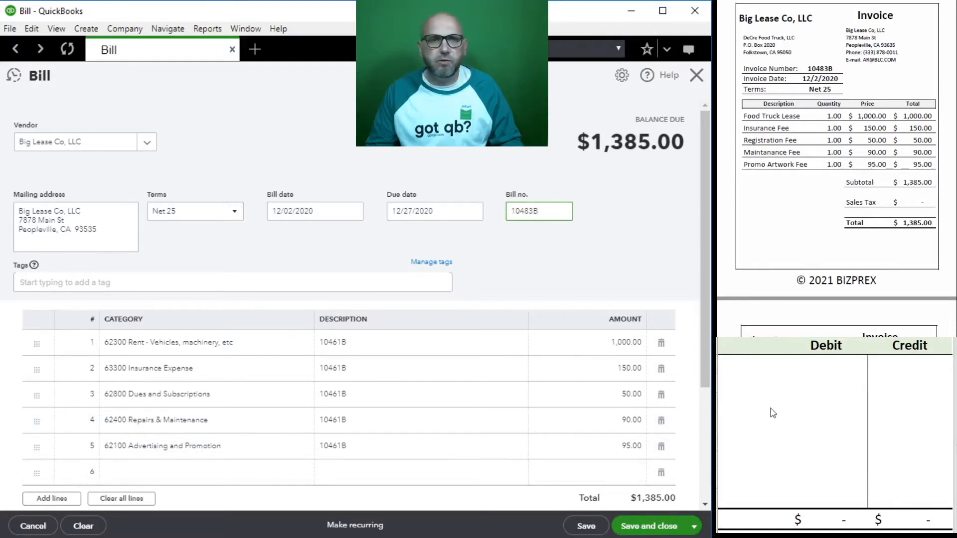
click(739, 366)
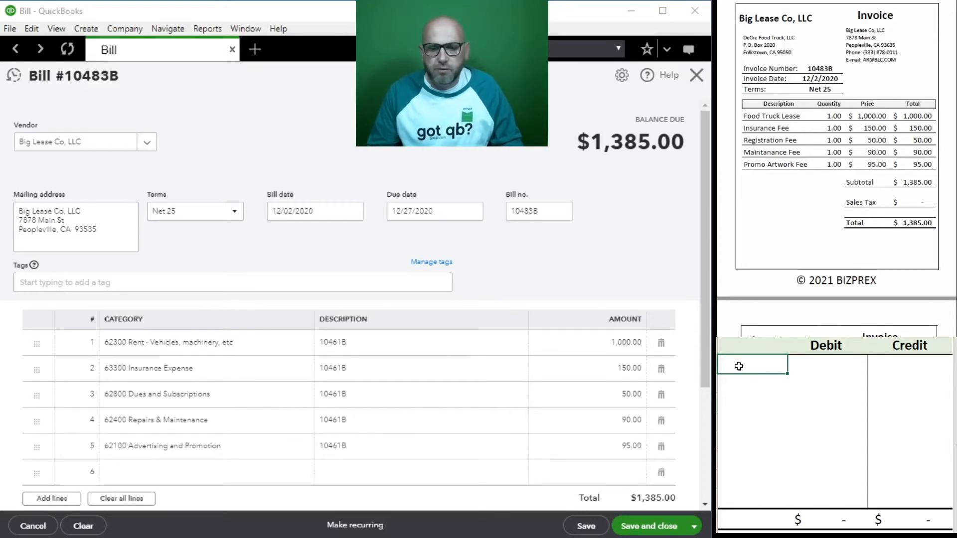
Step: In the grid, credit 20100 $1,385 and debit 62300 $1,000 and 62800 $50
text(20100)
key(Tab)
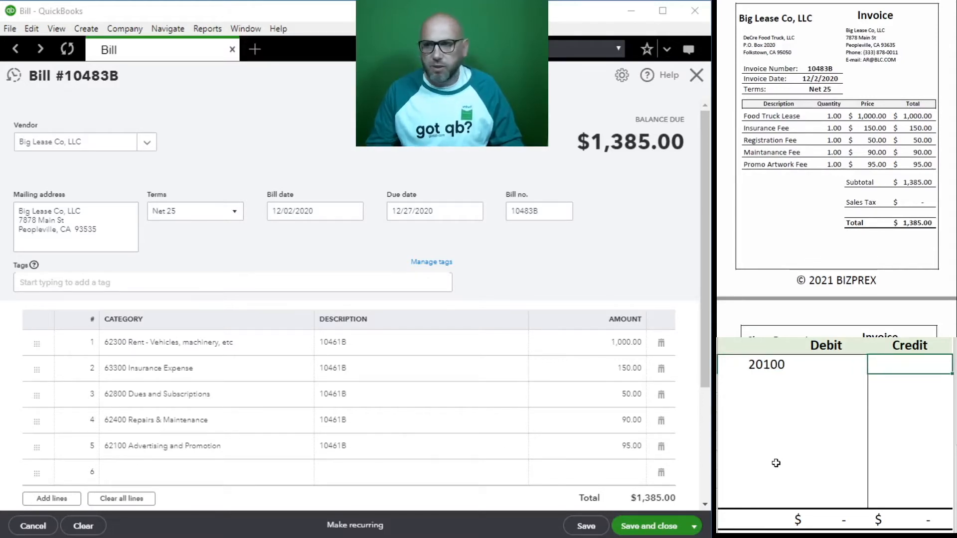
text(1,3)
text(85)
key(Return)
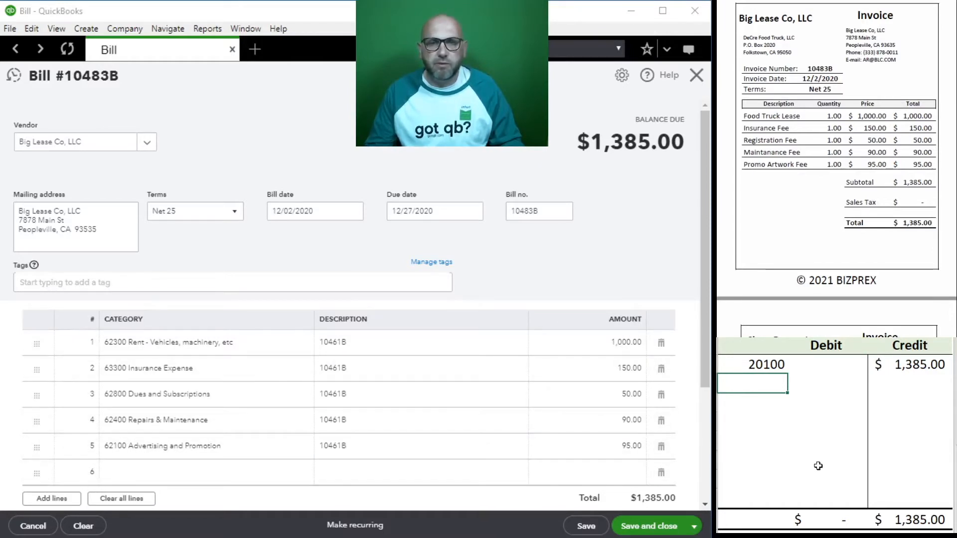
text(62300)
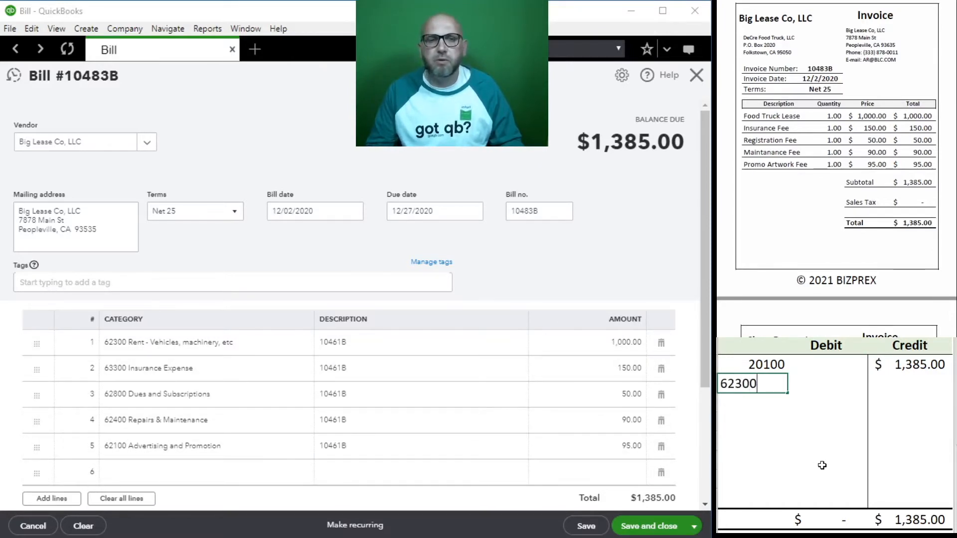
key(Tab)
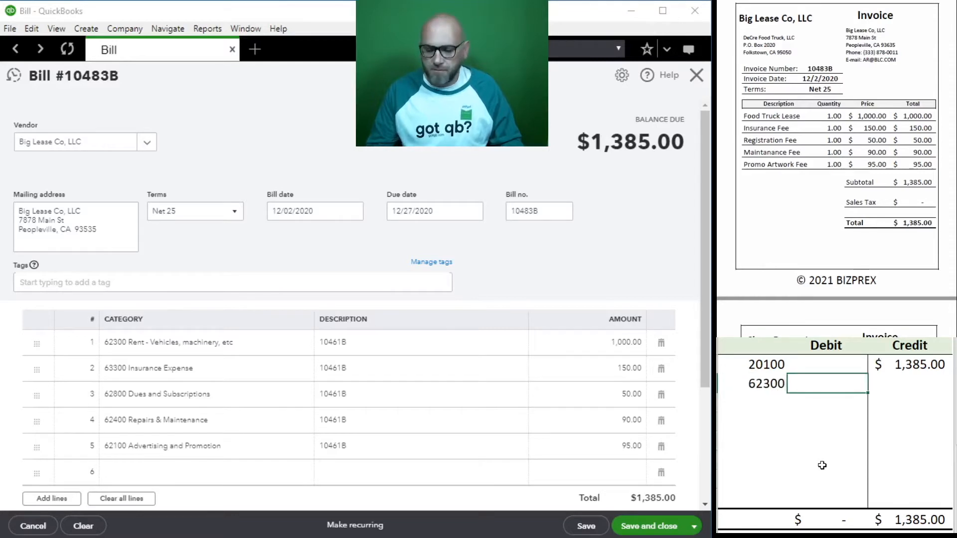
text(1,000)
key(Return)
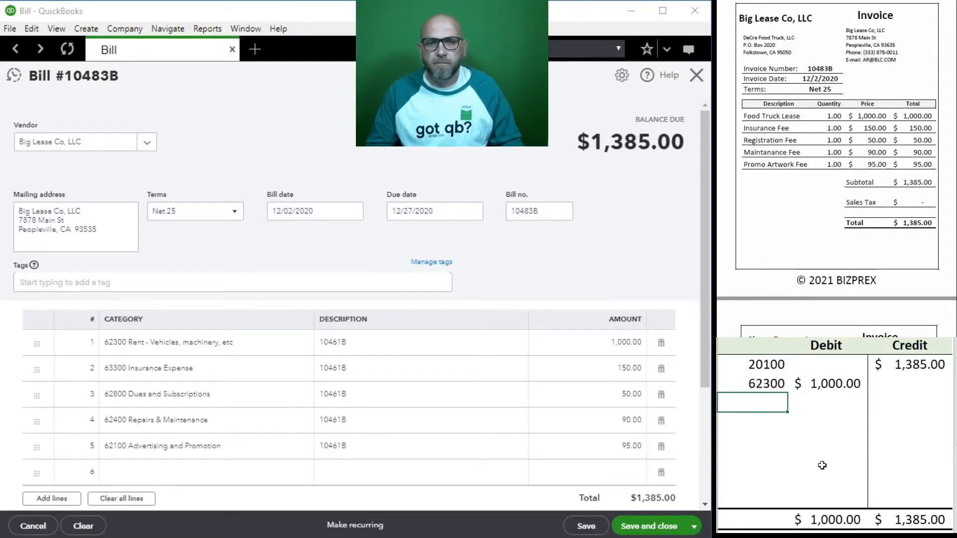
text(62800)
key(Tab)
text(50)
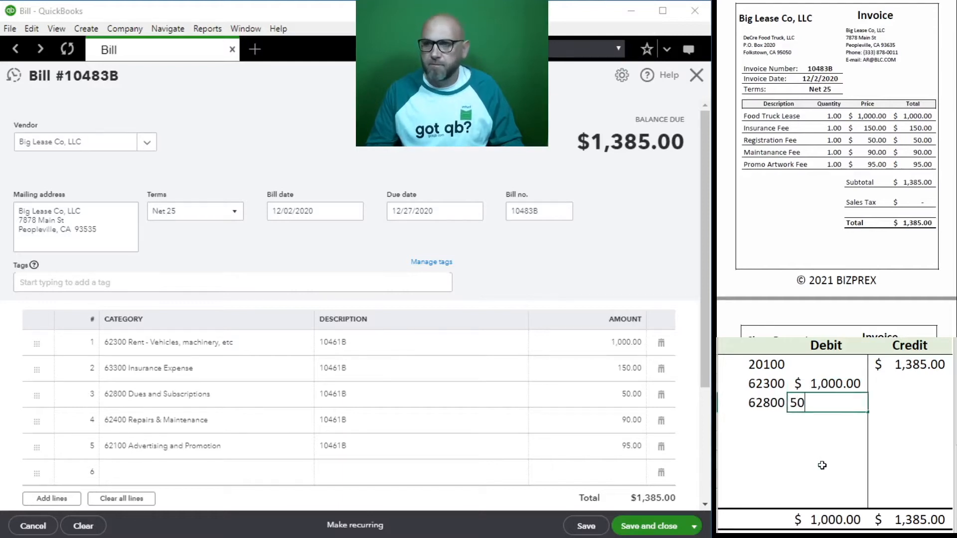
key(Down)
Step: Add debits of $90 to 62400, $95 to 62100 and $150 to 63300
key(Left)
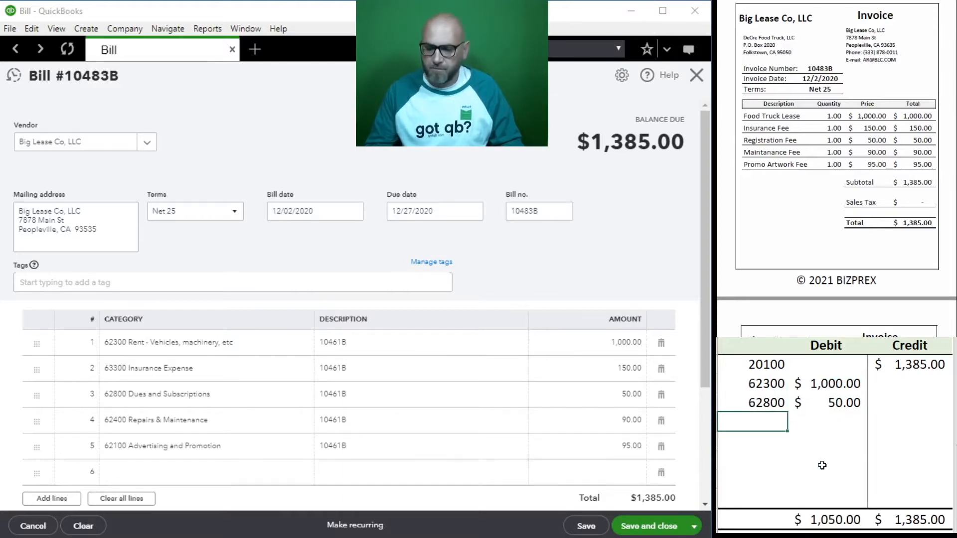
text(62400)
key(Tab)
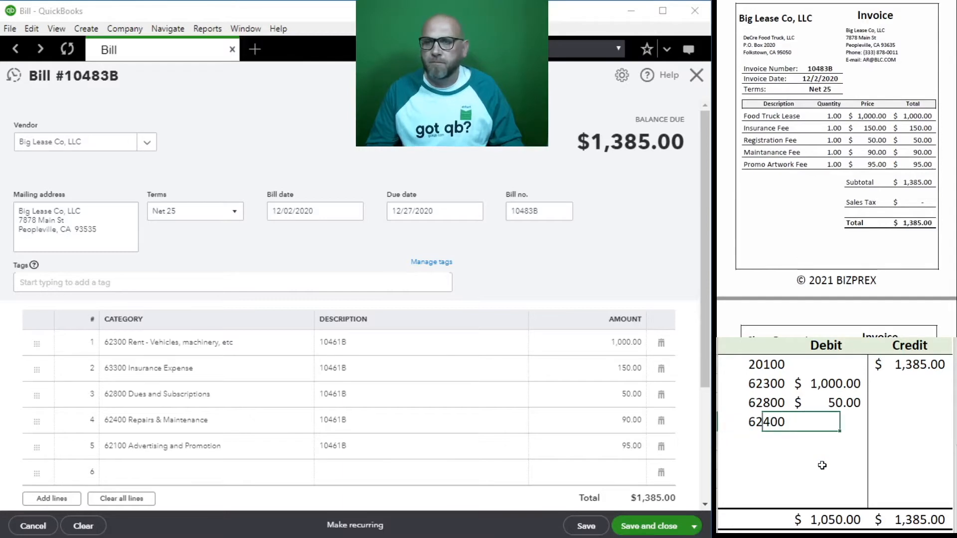
text(90)
key(Return)
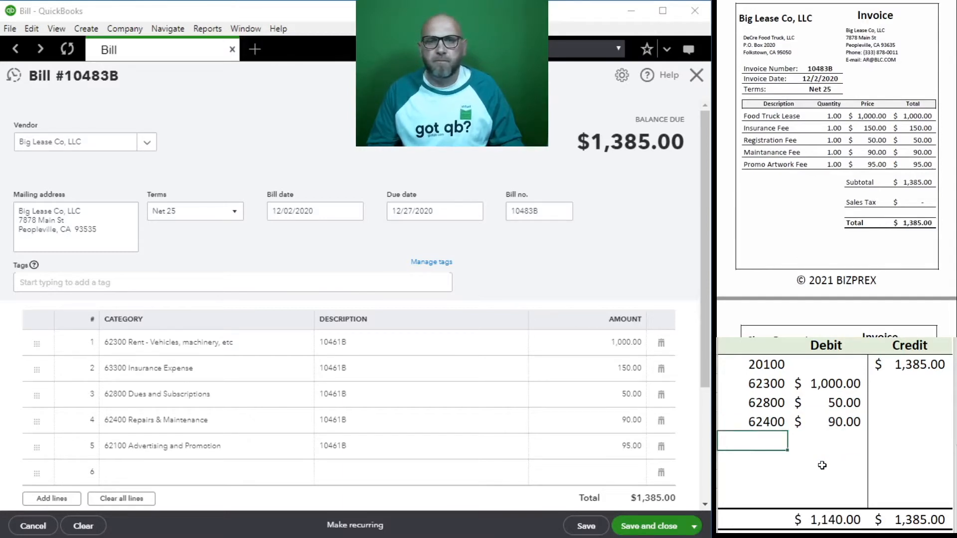
text(6210)
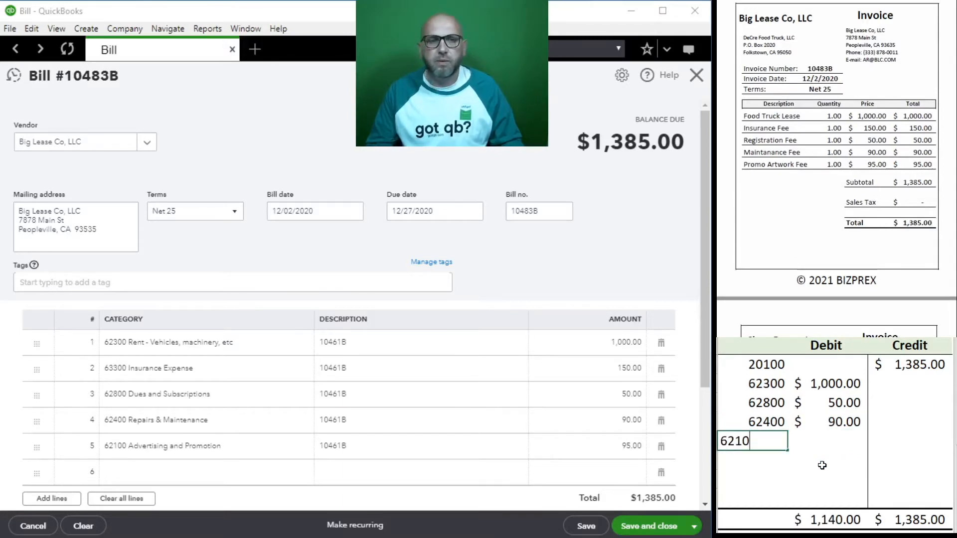
text(0)
key(Tab)
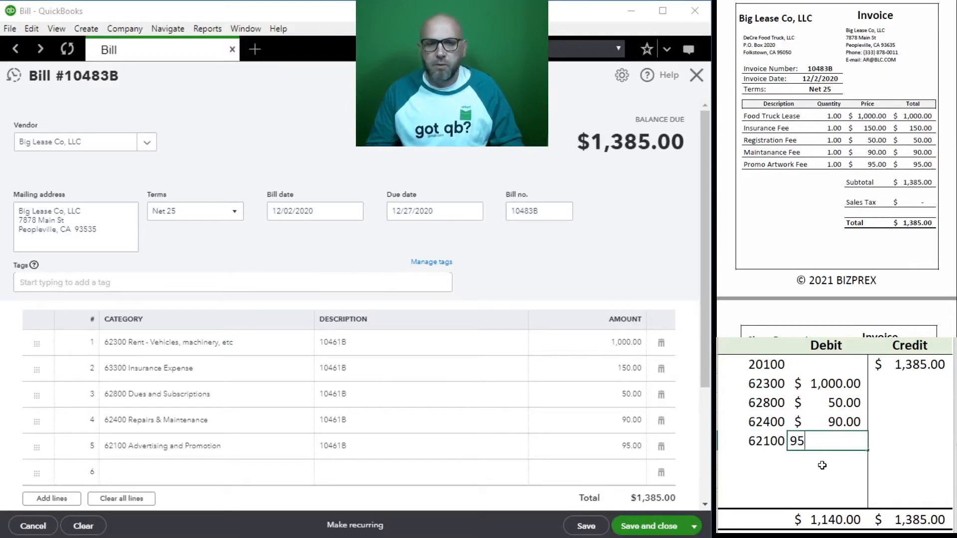
text(95)
key(Return)
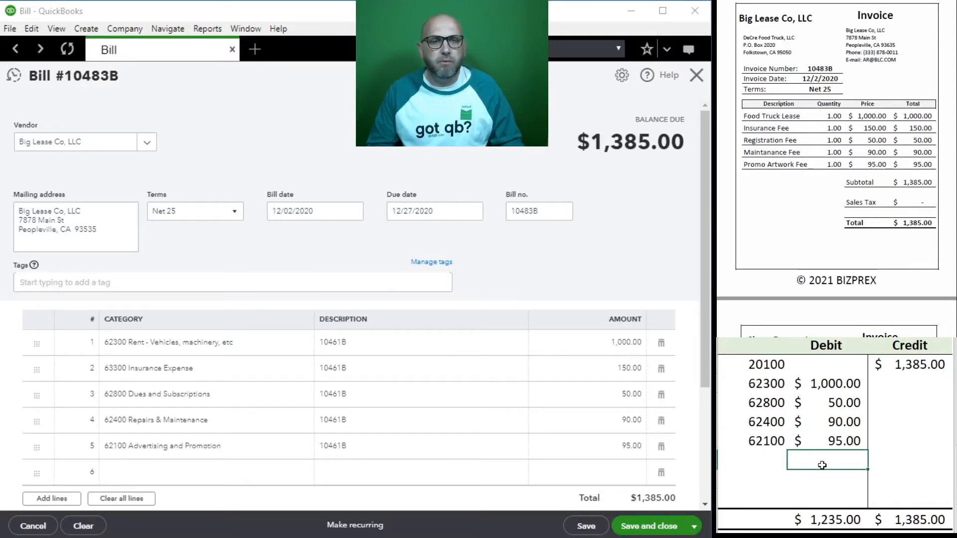
key(Up)
key(Up)
key(Up)
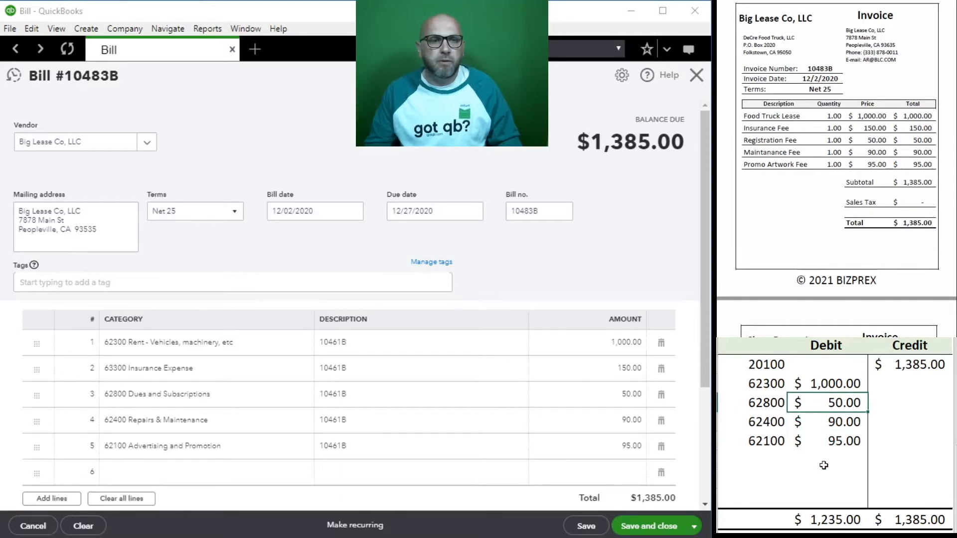
click(767, 459)
text(6)
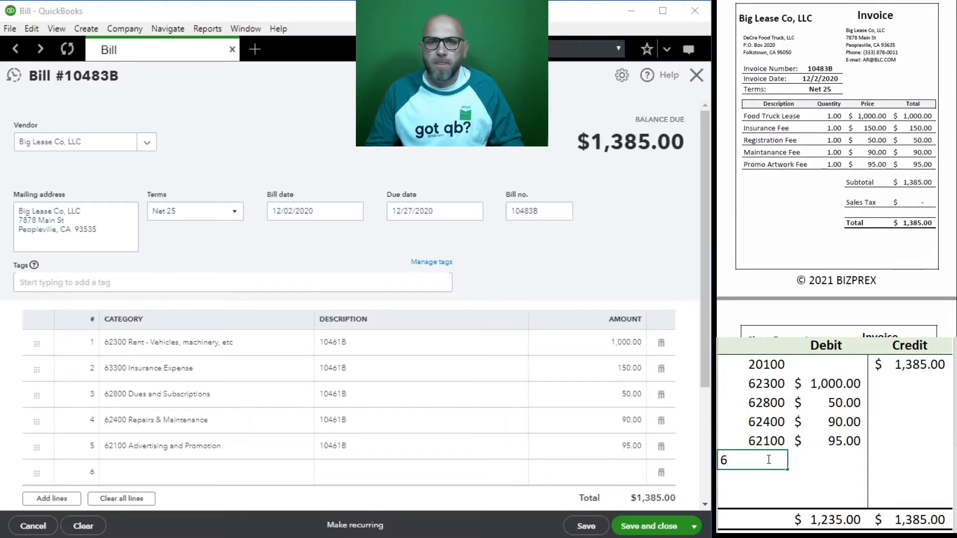
text(3300)
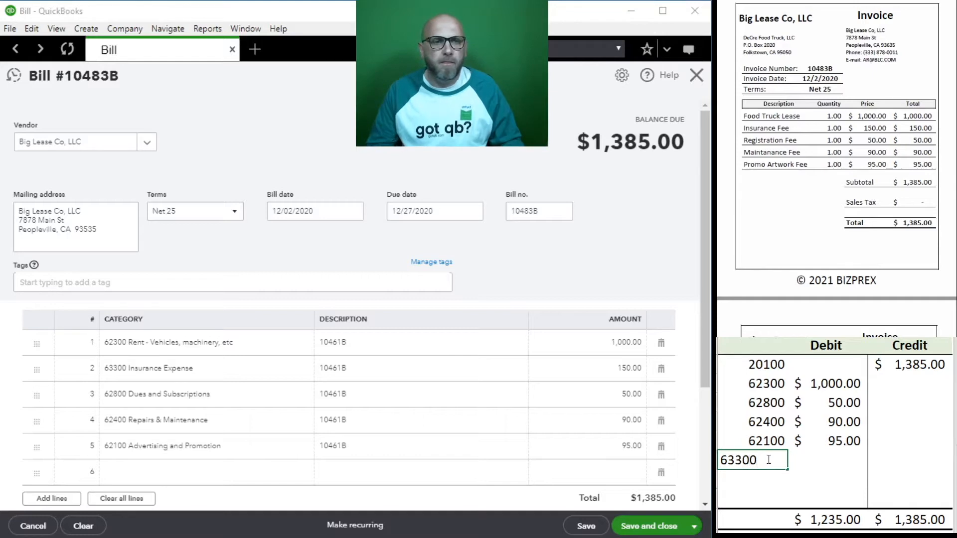
key(Tab)
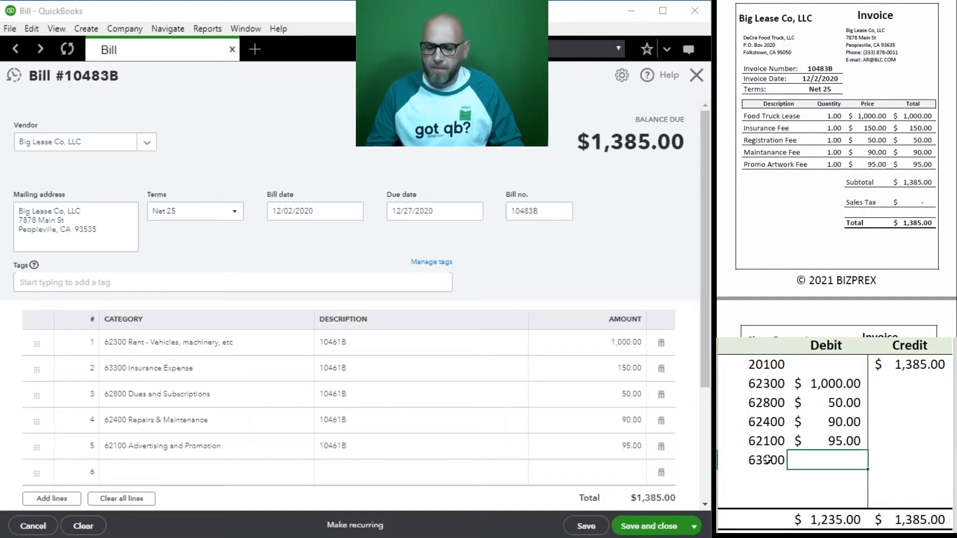
text(150)
key(Return)
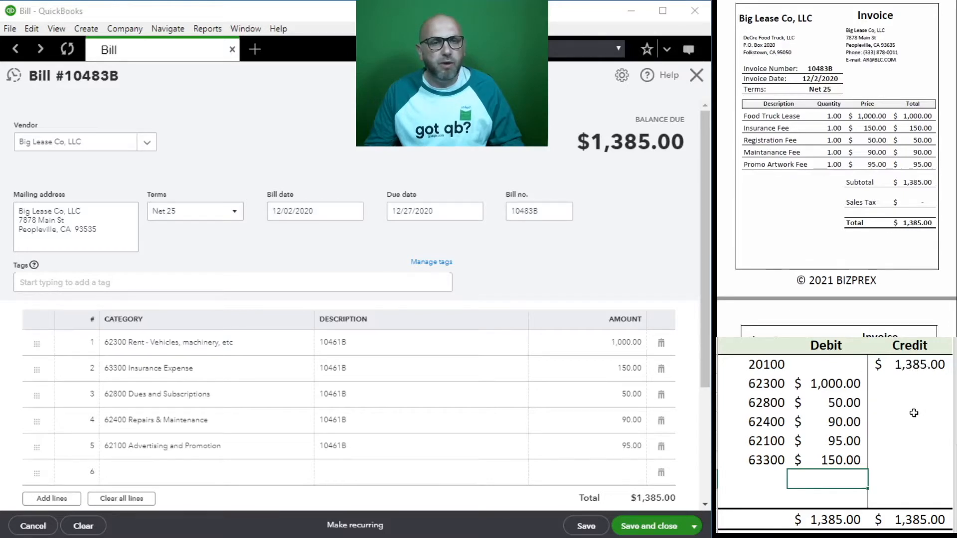
Step: Save and close bill 10483B and clear the check grid
click(646, 527)
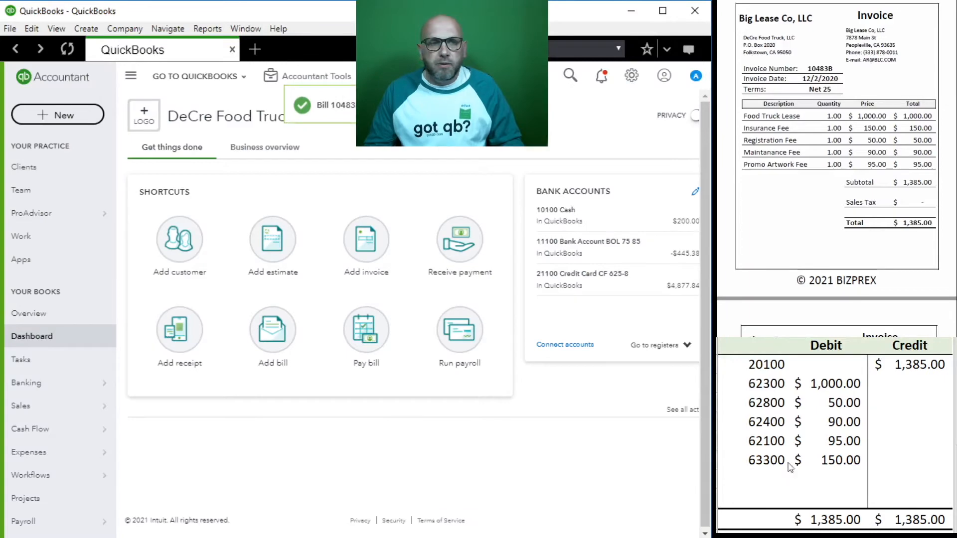
drag(882, 458, 759, 363)
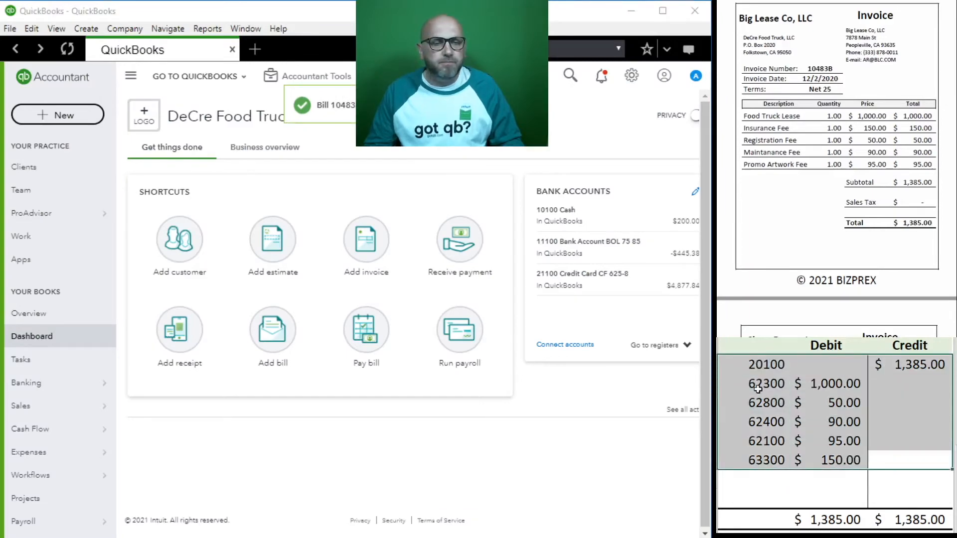
key(Delete)
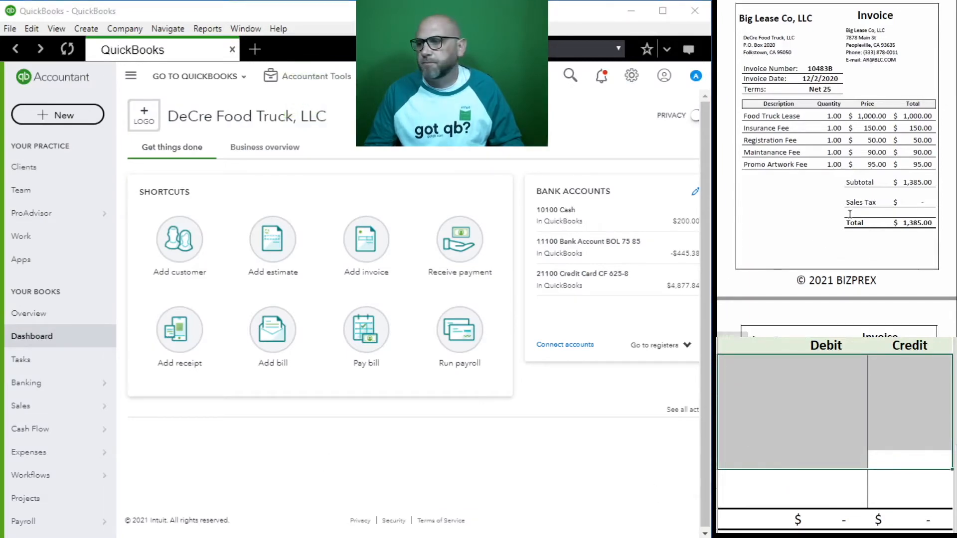
scroll(849, 214, down, 5)
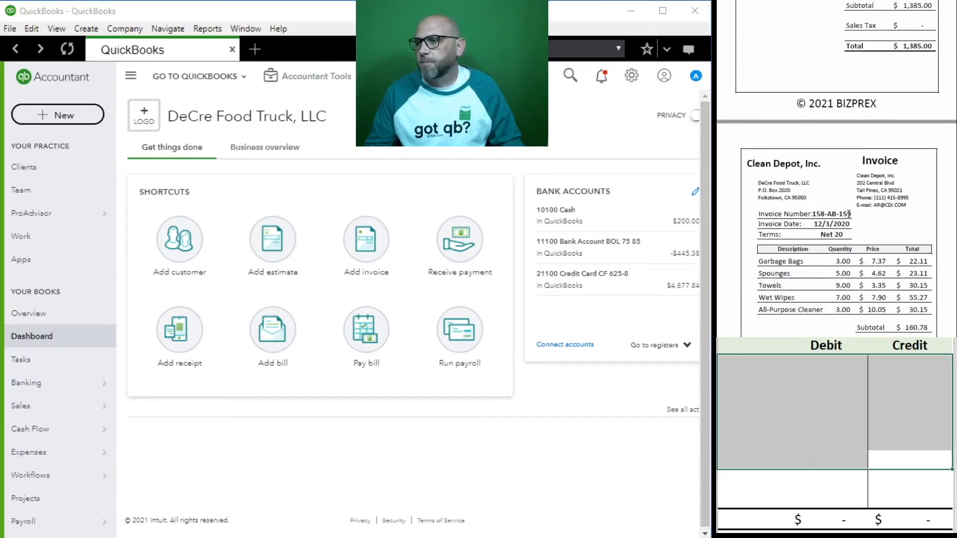
Step: Start a Clean Depot, Inc bill dated 12/03/2020 with bill number 158-AB-159
click(275, 338)
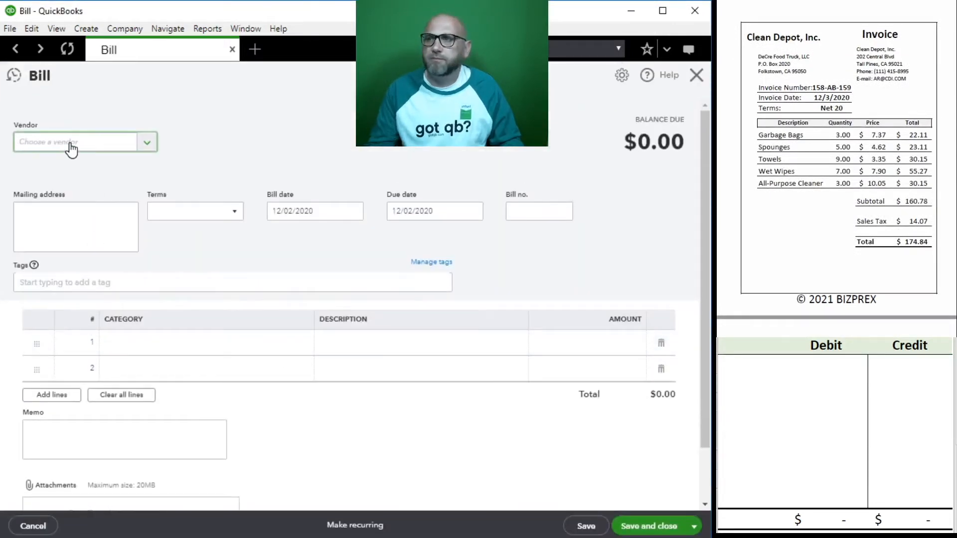
click(72, 143)
text(Clean)
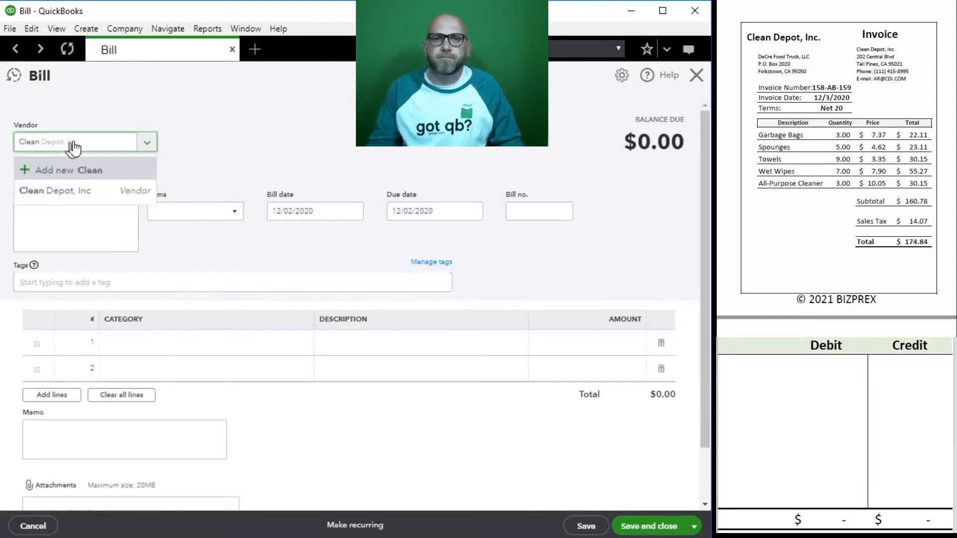
click(85, 190)
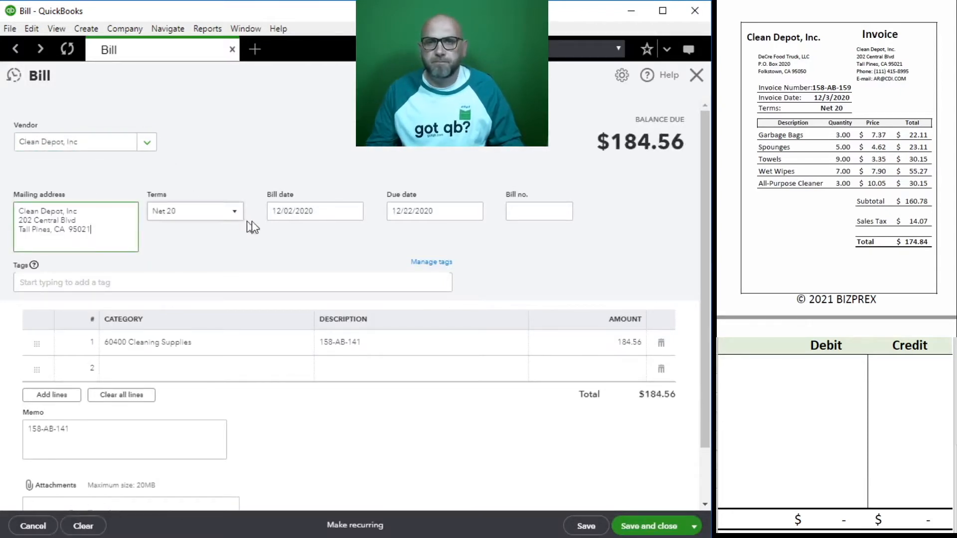
click(288, 209)
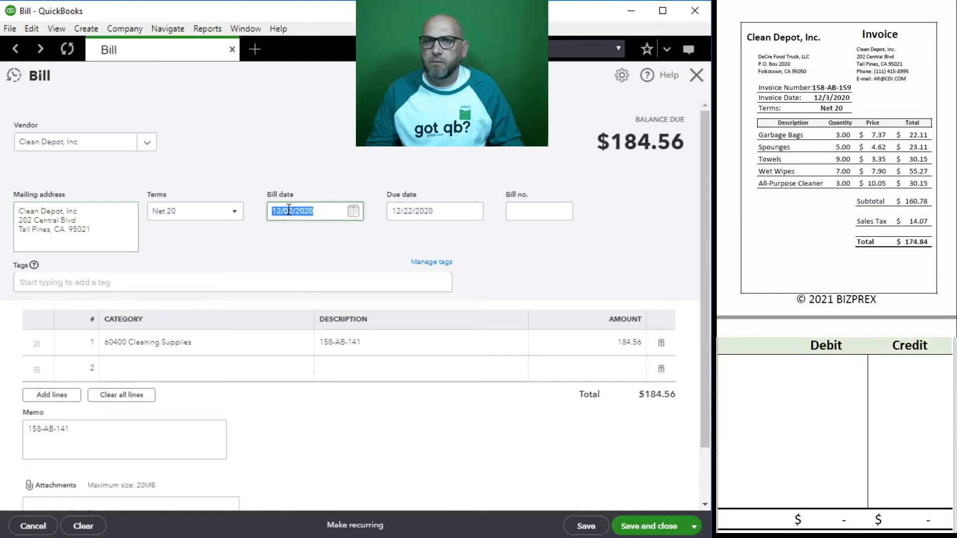
text(12/03/2020)
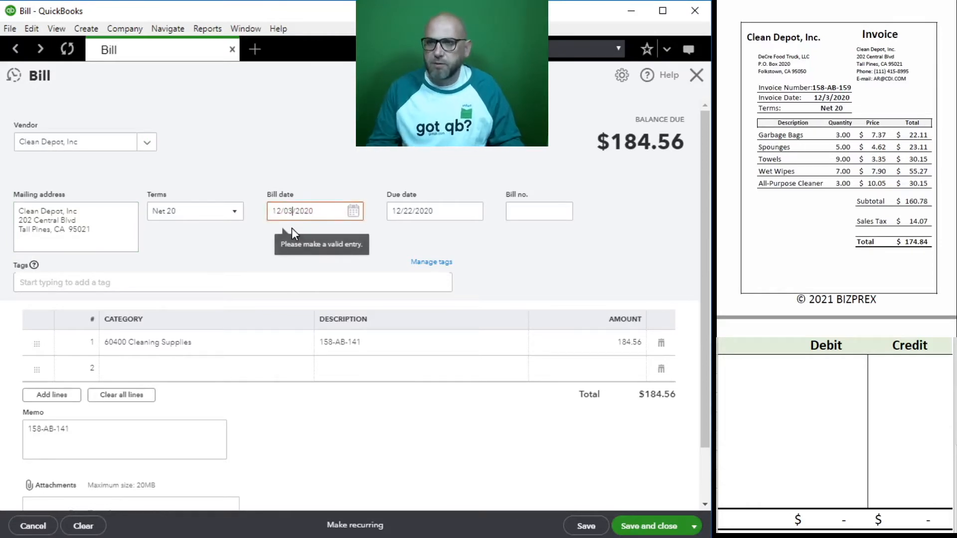
click(539, 209)
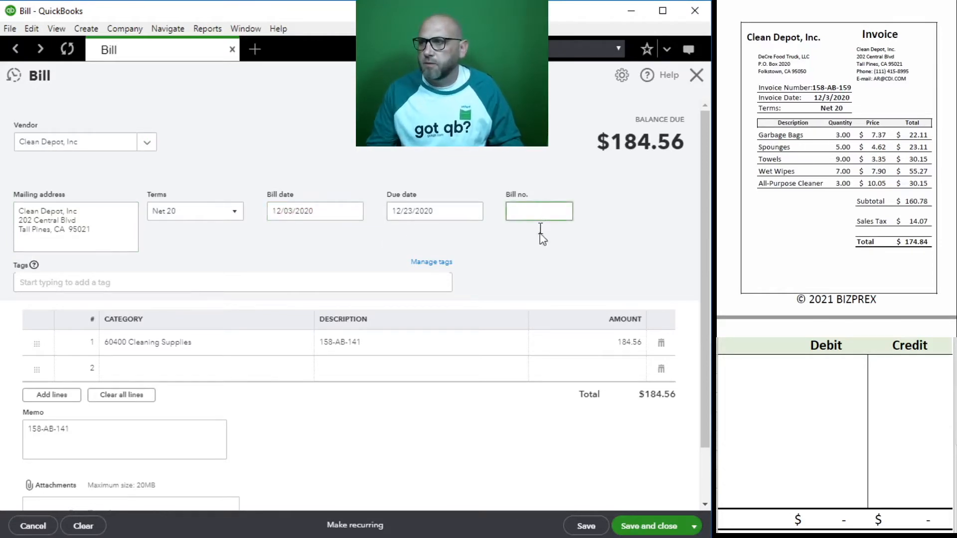
text(158-)
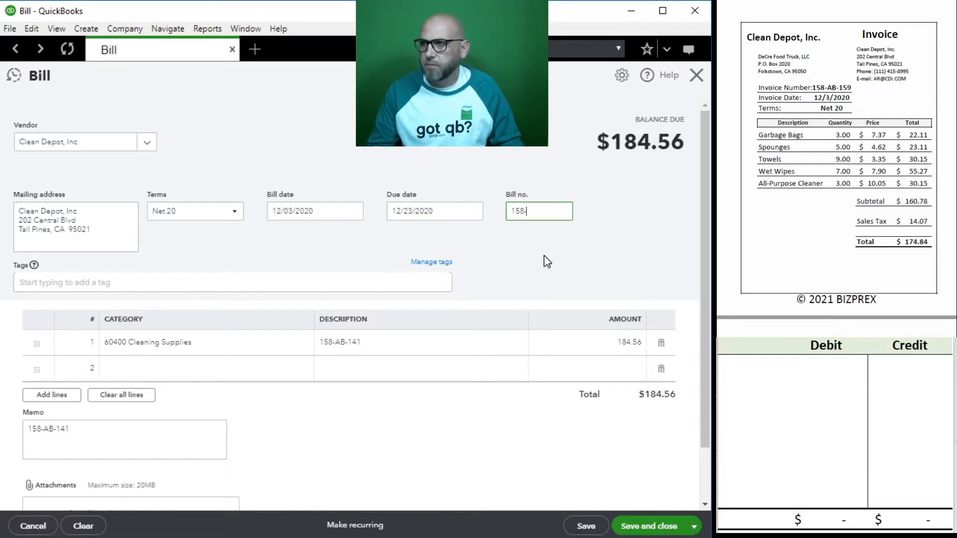
text(AB-159)
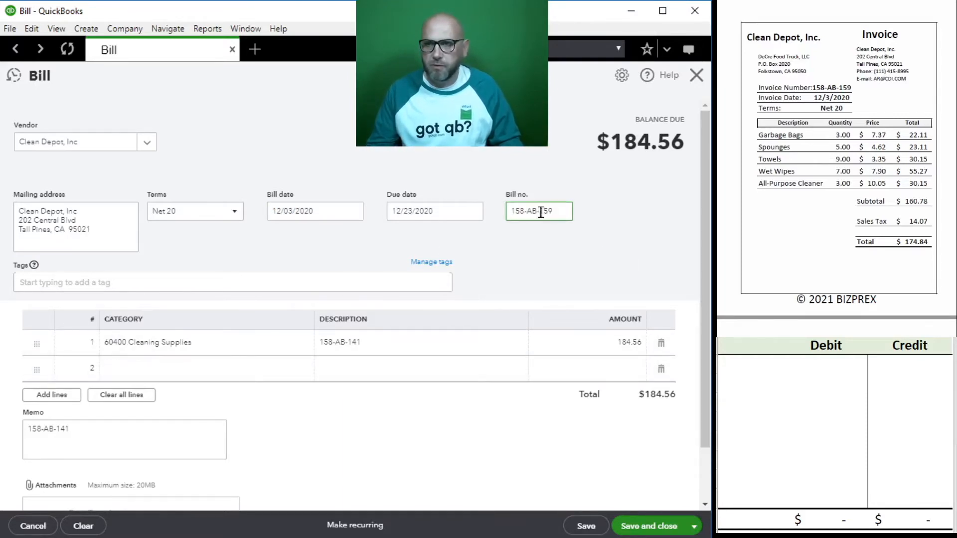
Step: Copy 158-AB-159 into the description and memo, and set line 1 amount to 174.84
drag(552, 210, 461, 210)
key(ctrl+c)
click(368, 344)
key(ctrl+v)
click(118, 438)
key(ctrl+v)
drag(81, 441, 20, 449)
key(ctrl+v)
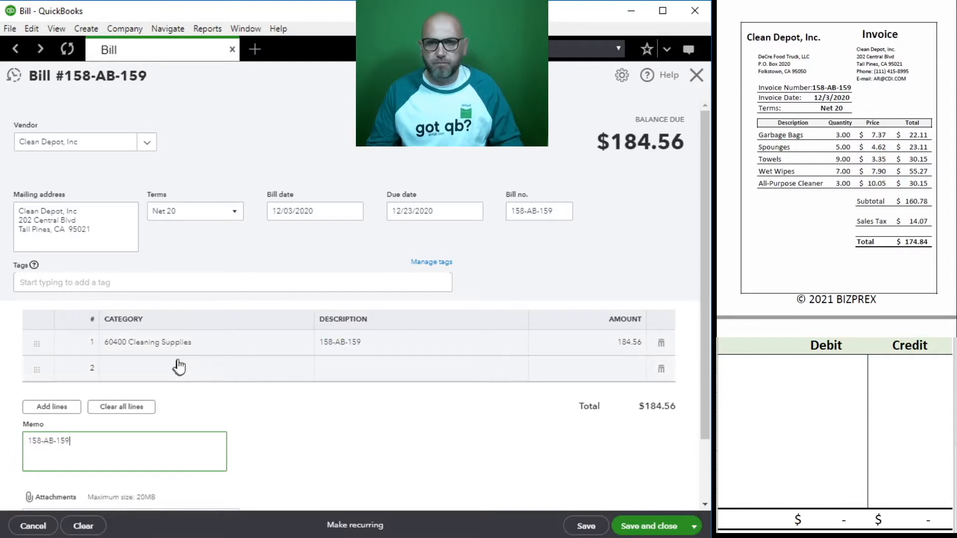
click(584, 344)
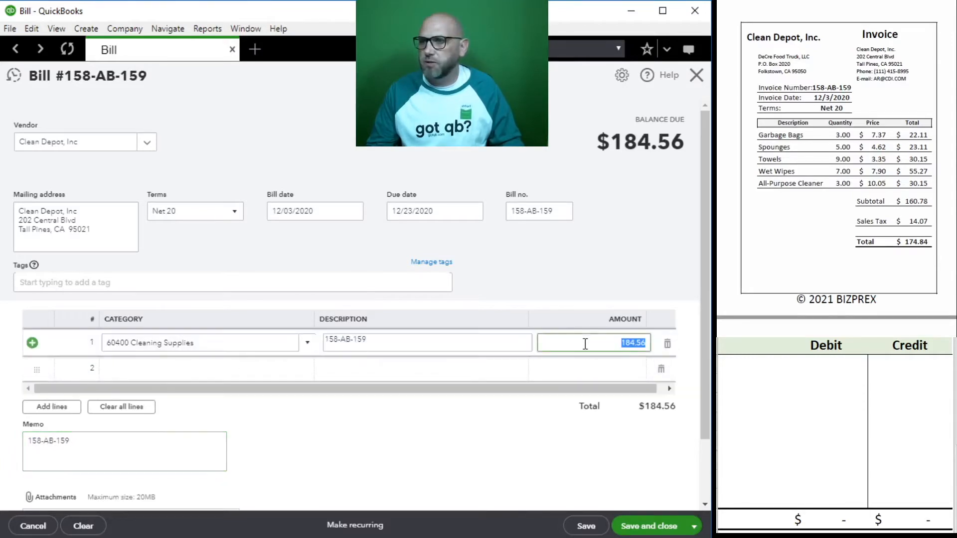
text(174)
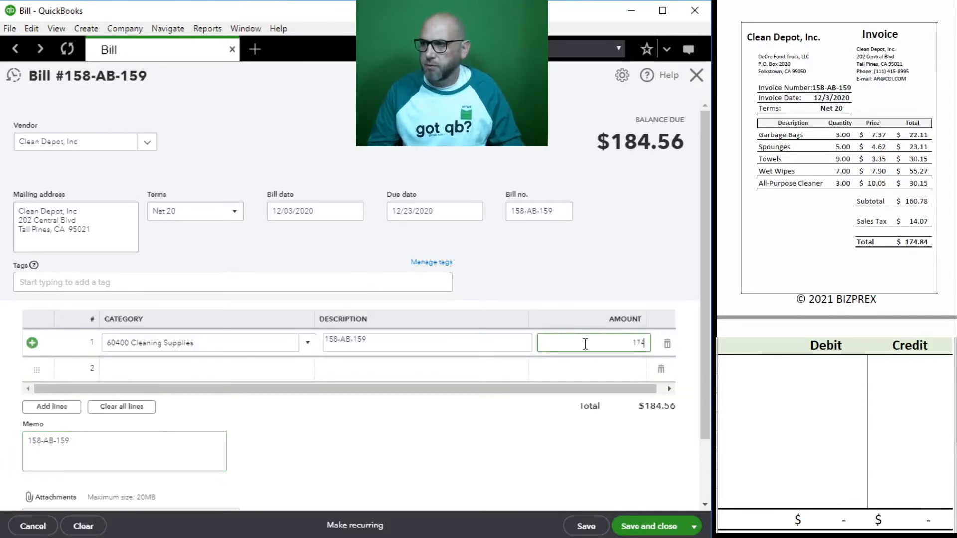
text(.84)
key(Tab)
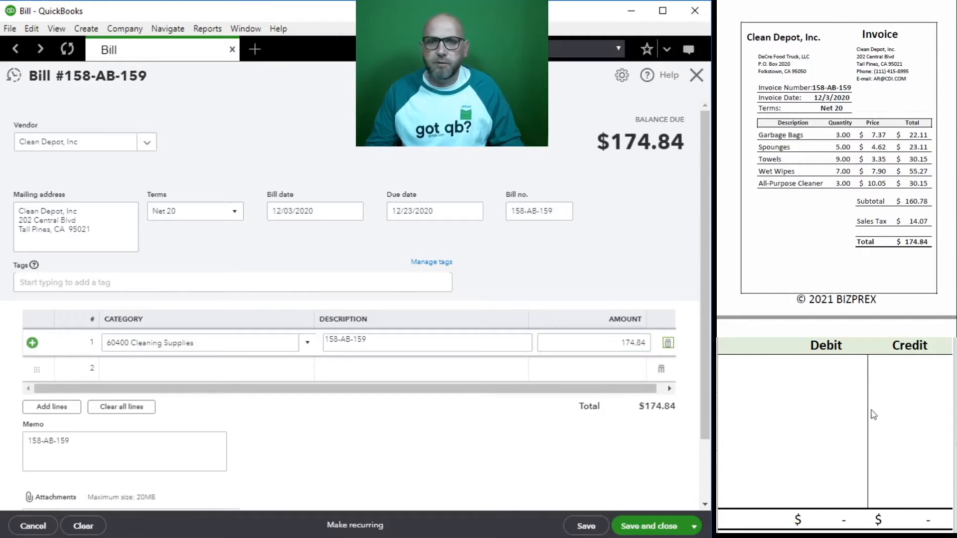
Step: In the check grid, enter account 60400 with a 174.84 debit
click(807, 396)
click(761, 387)
click(756, 366)
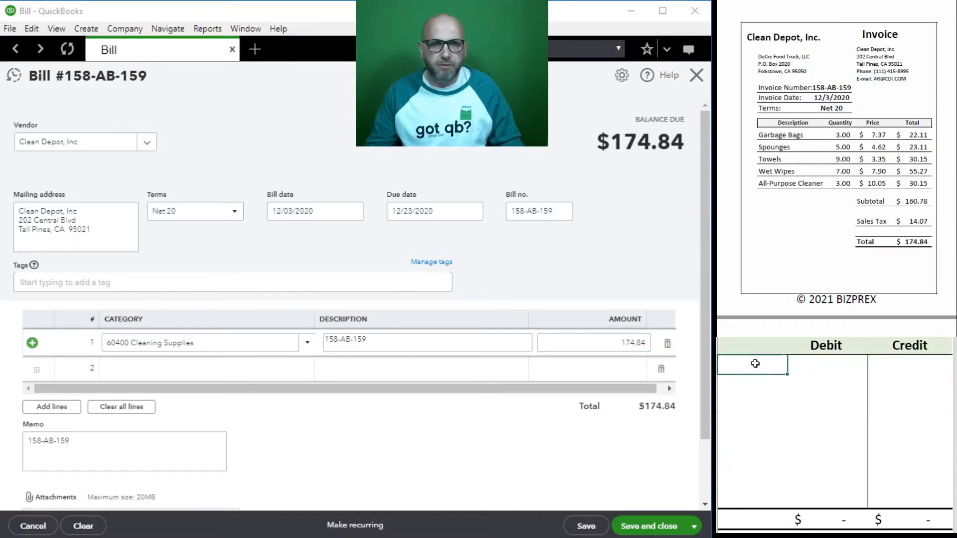
text(60400)
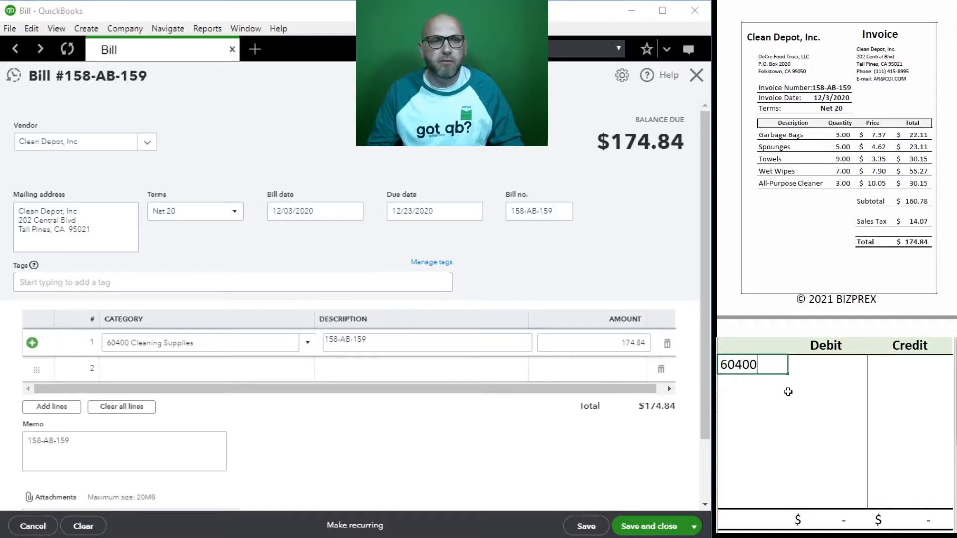
key(Tab)
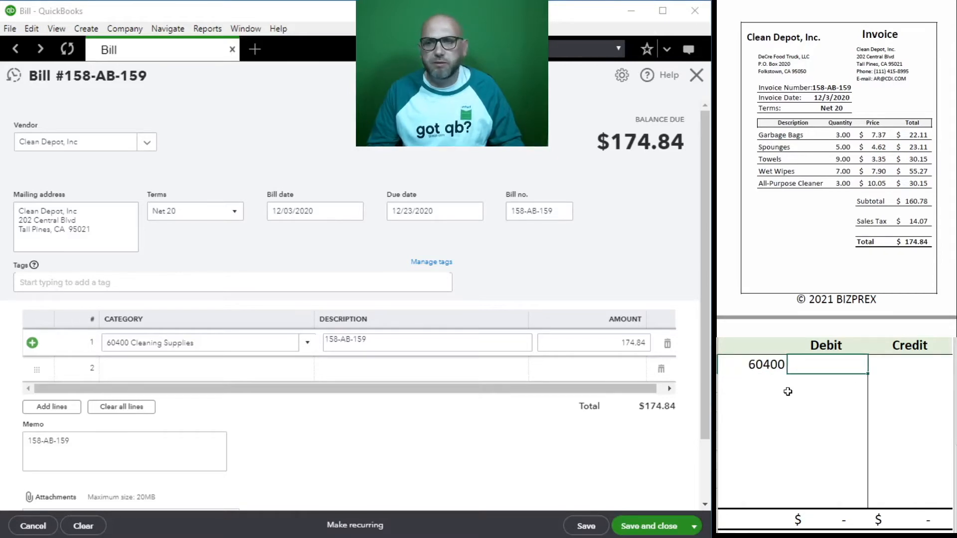
text(174.84)
key(Return)
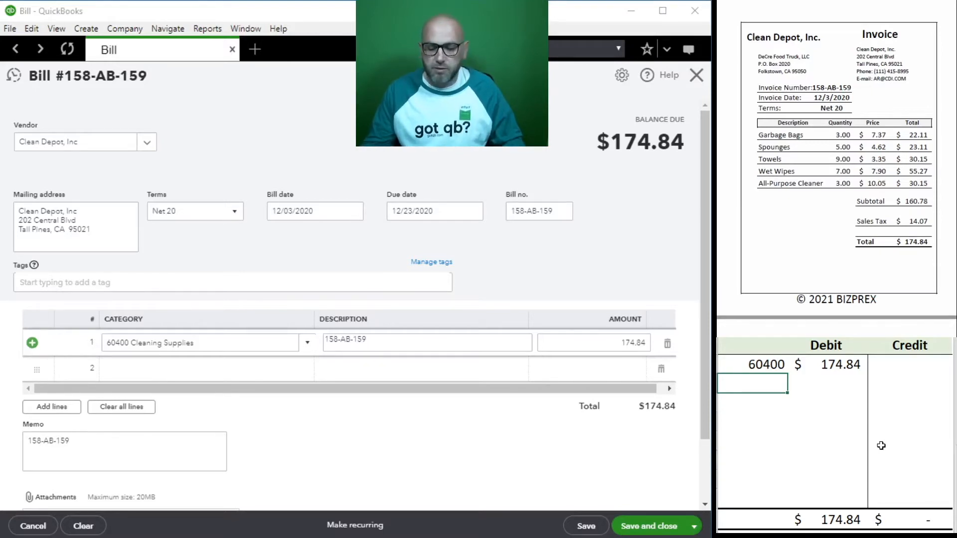
Step: Enter 20100 with a 174.84 credit in the grid, then save and close the Clean Depot bill
text(20100)
key(Tab)
key(Tab)
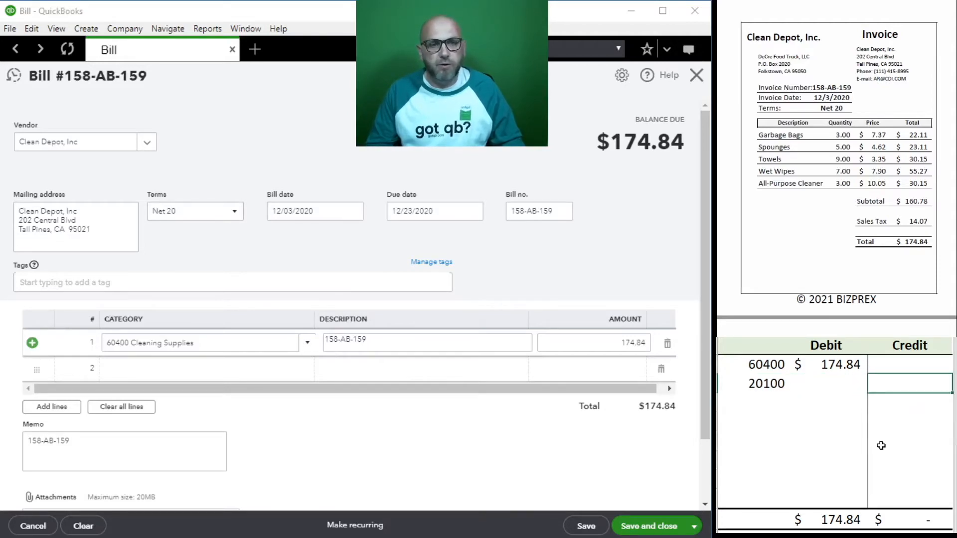
text(174.84)
key(Return)
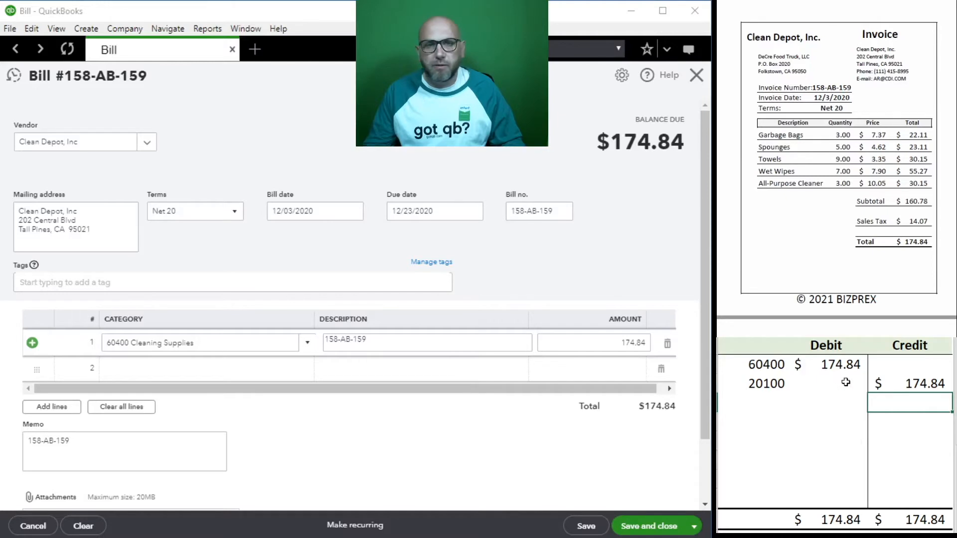
click(650, 528)
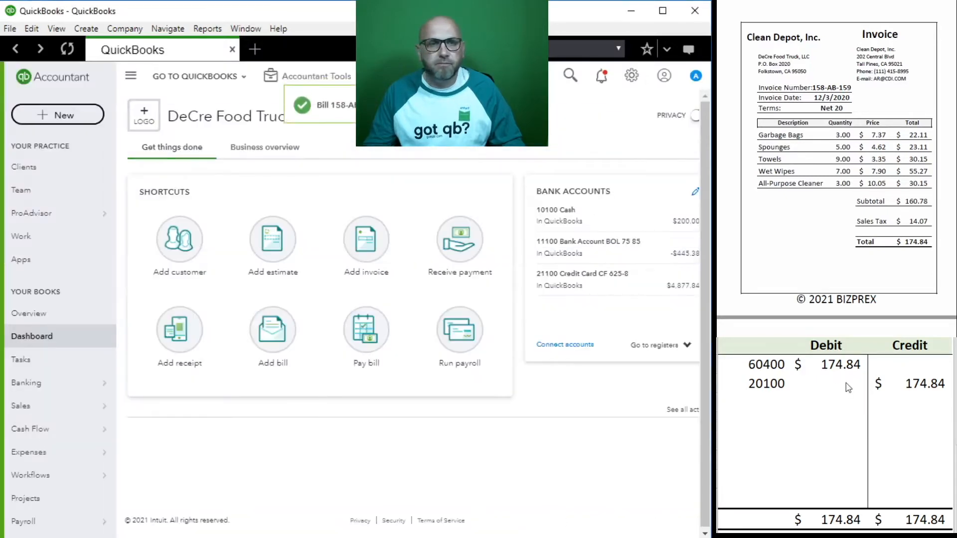
Step: Clear the bill's two grid rows and scroll to the Bank of Lakes deposit receipt
drag(907, 383, 752, 373)
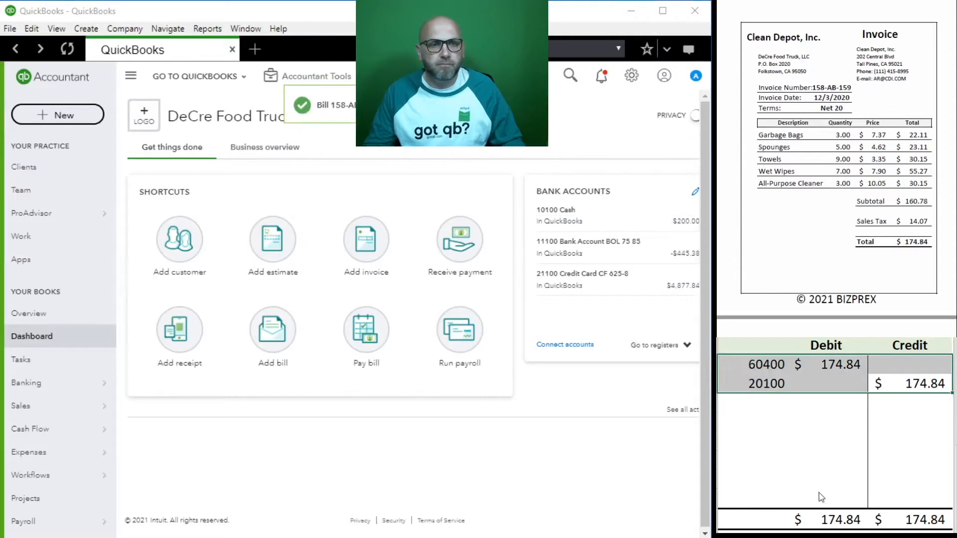
key(Delete)
scroll(832, 235, down, 5)
scroll(833, 236, down, 3)
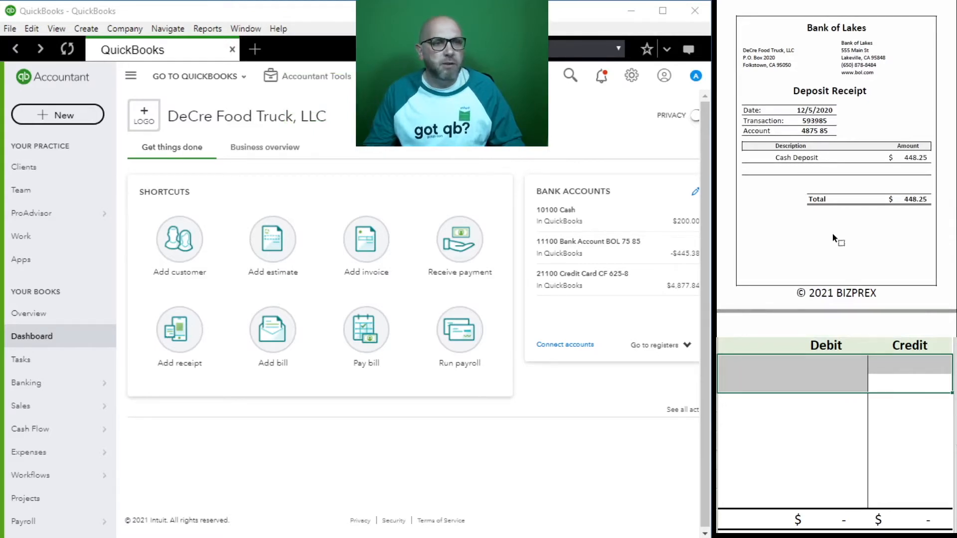
Step: Start a new journal entry numbered Cash 593985, dated 12/05/2020
click(315, 84)
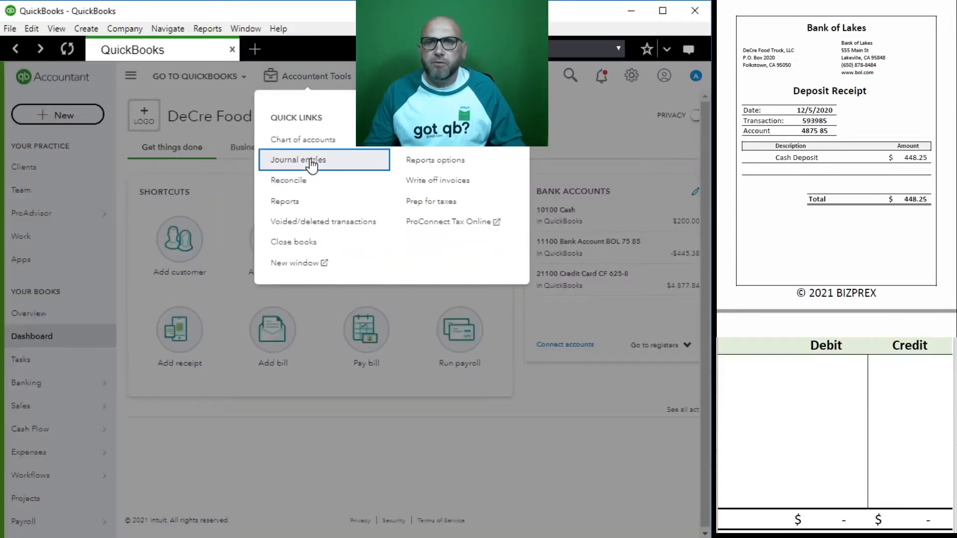
click(312, 160)
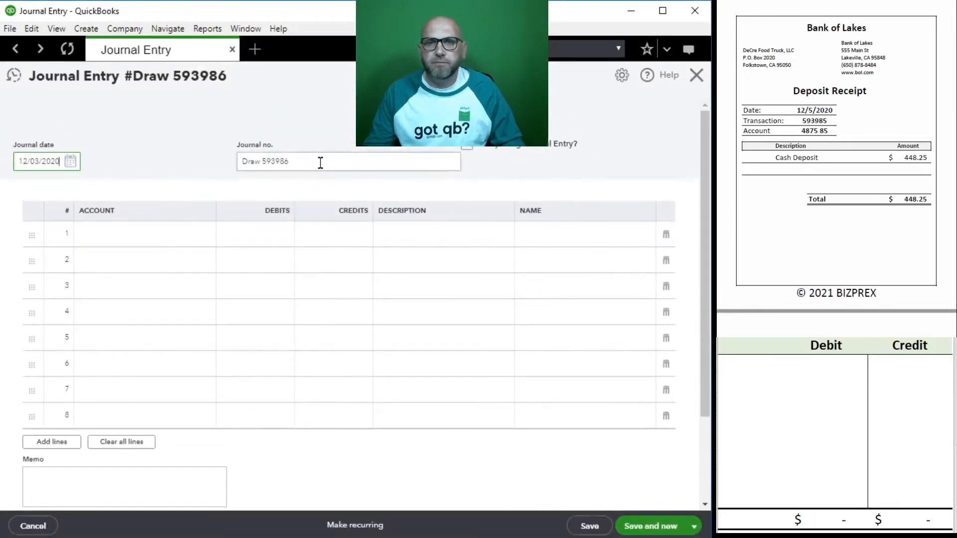
drag(333, 160, 195, 172)
text(Cas)
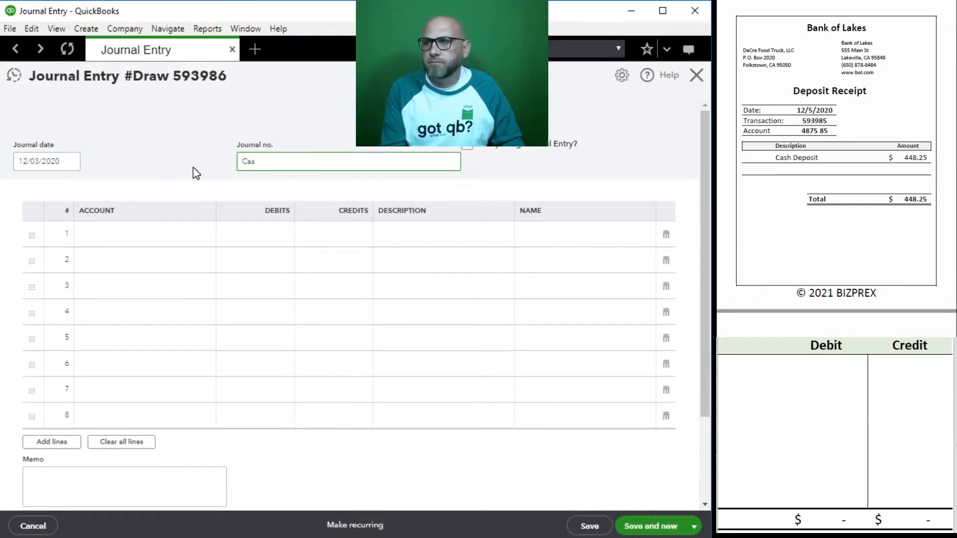
text(h 59)
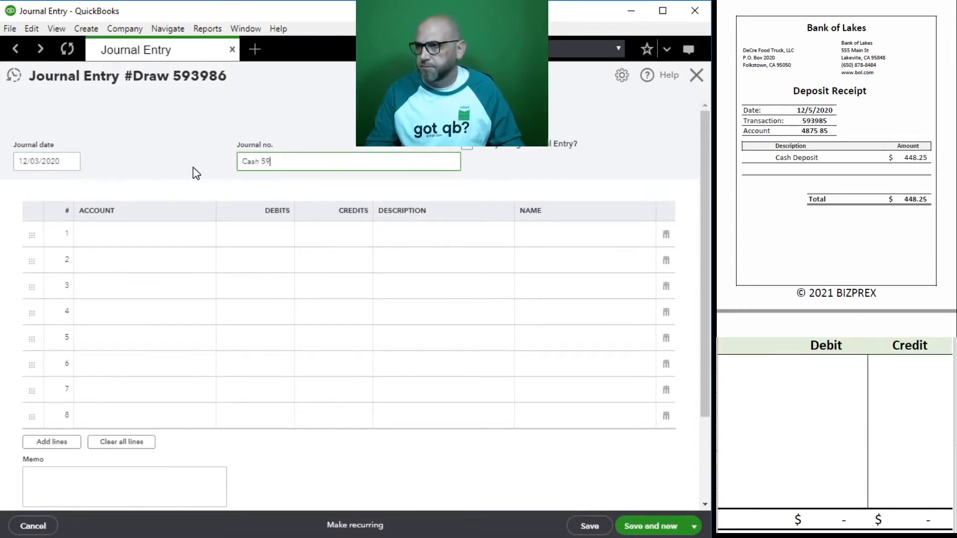
text(3985)
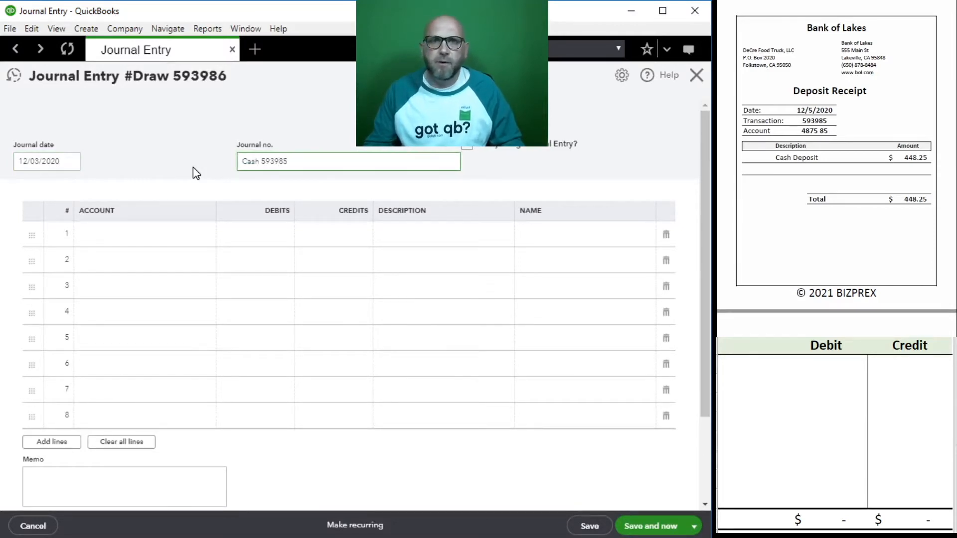
click(48, 164)
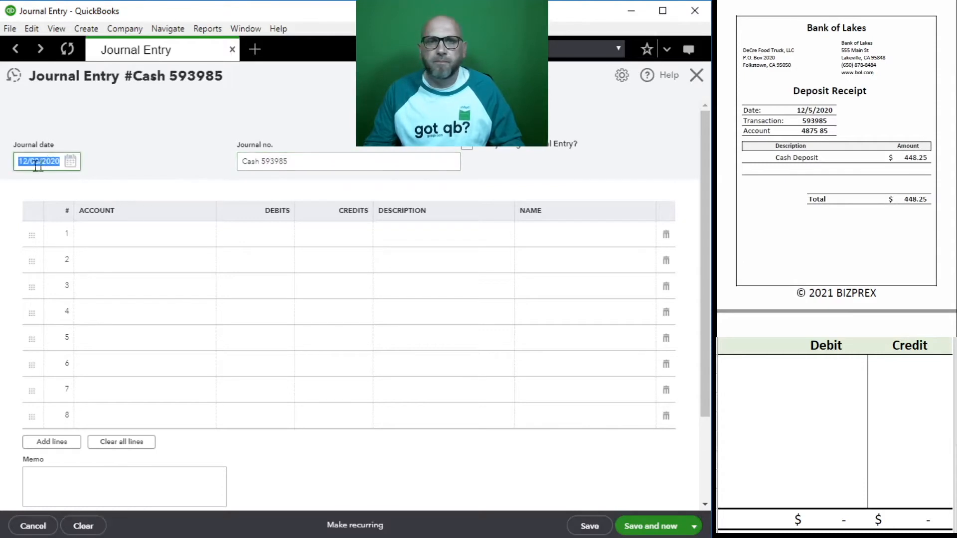
click(39, 162)
key(BackSpace)
text(5)
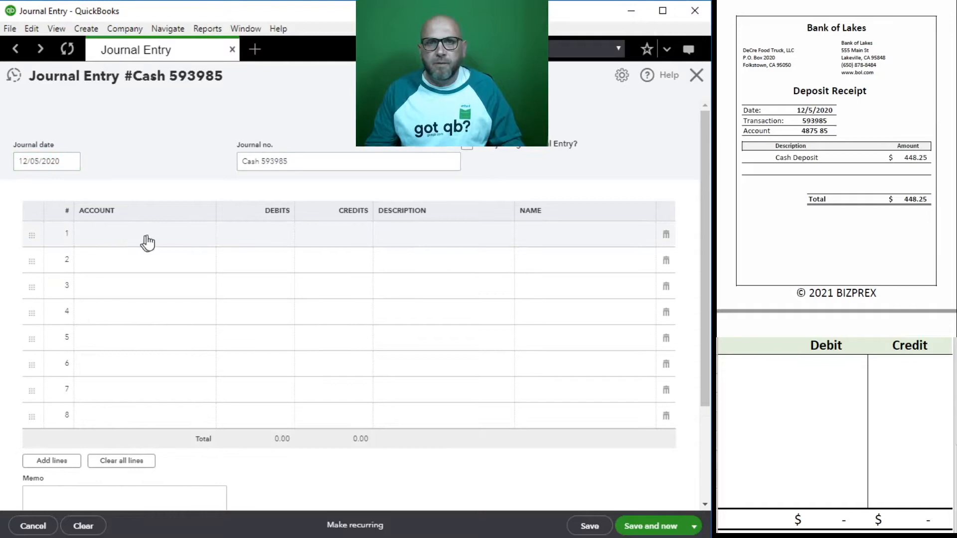
Step: Debit 11100 Bank Account BOL 75 85 for 448.25 and credit 41100 Sales on line 2
click(166, 235)
click(208, 236)
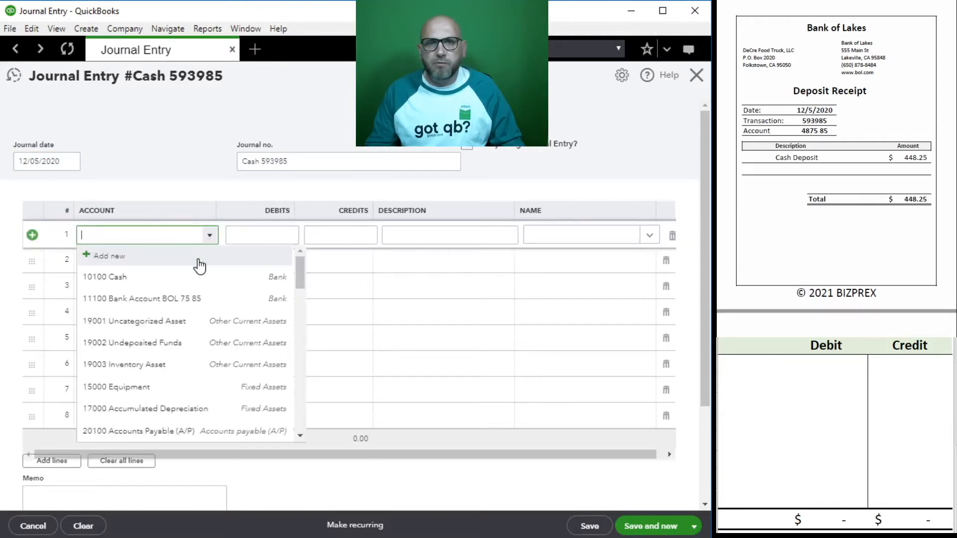
click(167, 296)
click(269, 239)
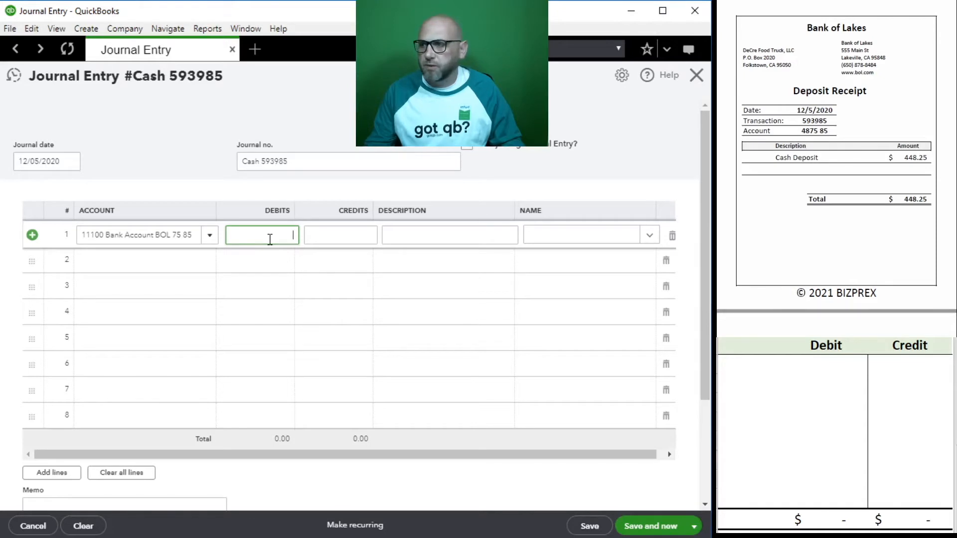
key(Tab)
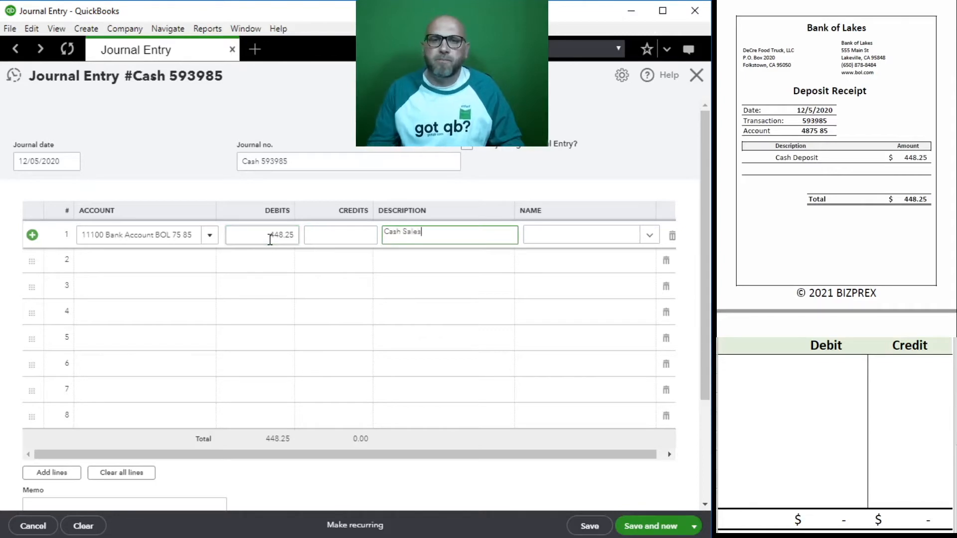
click(145, 258)
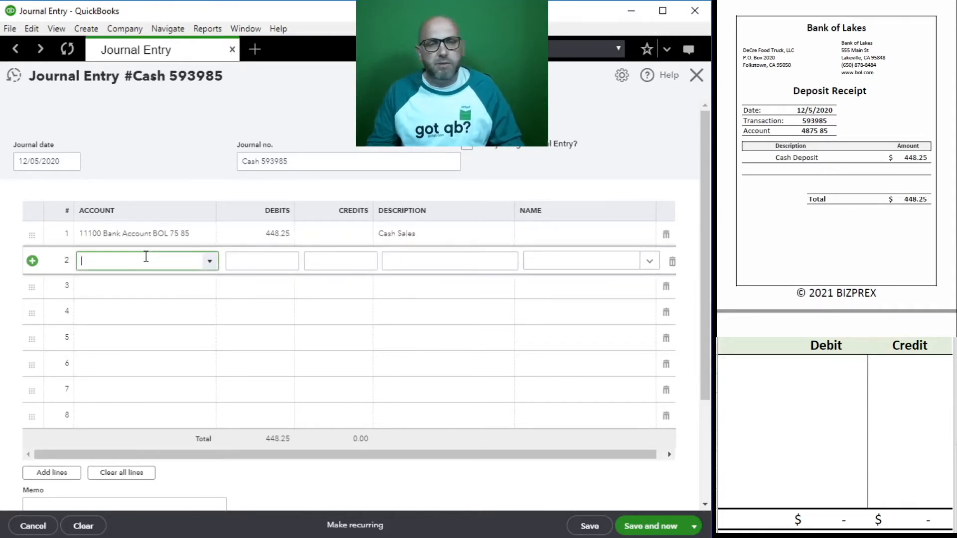
text(sales)
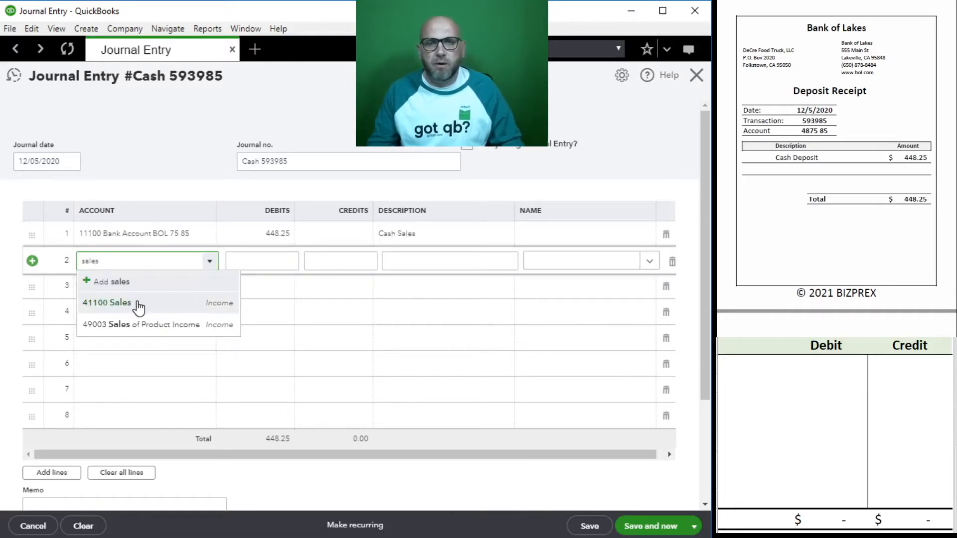
click(136, 304)
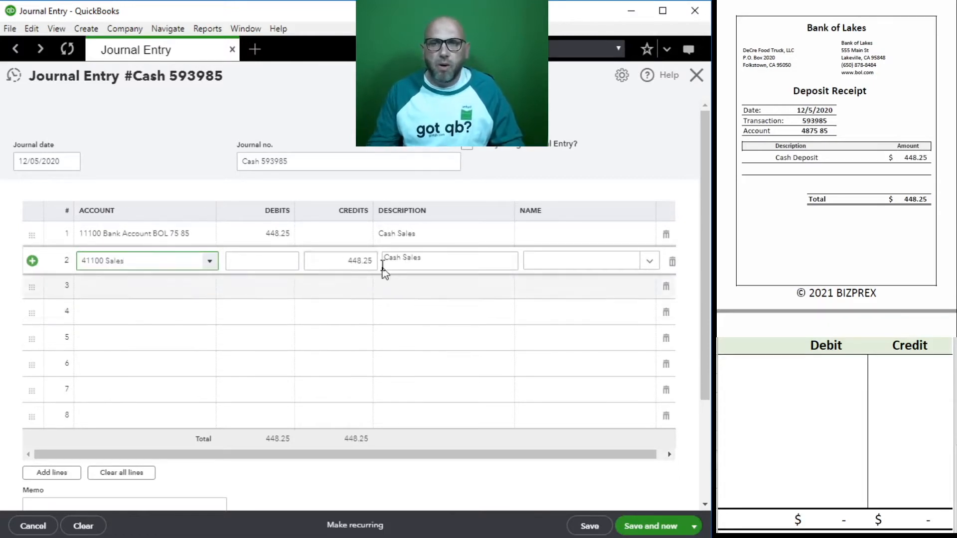
click(749, 369)
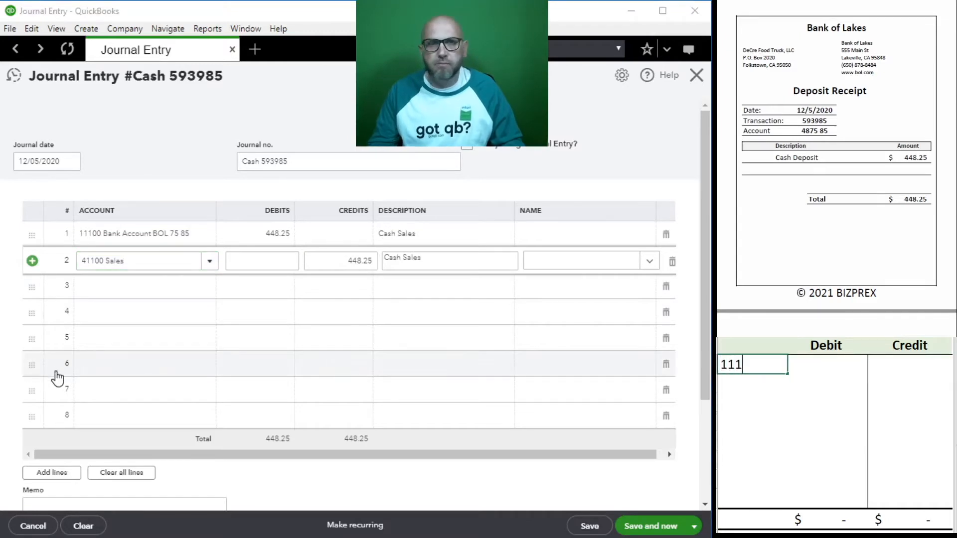
Step: In the check grid, enter 11100 with a 448.25 debit and 41100 with a 448.25 credit
key(Tab)
text(448.)
key(Return)
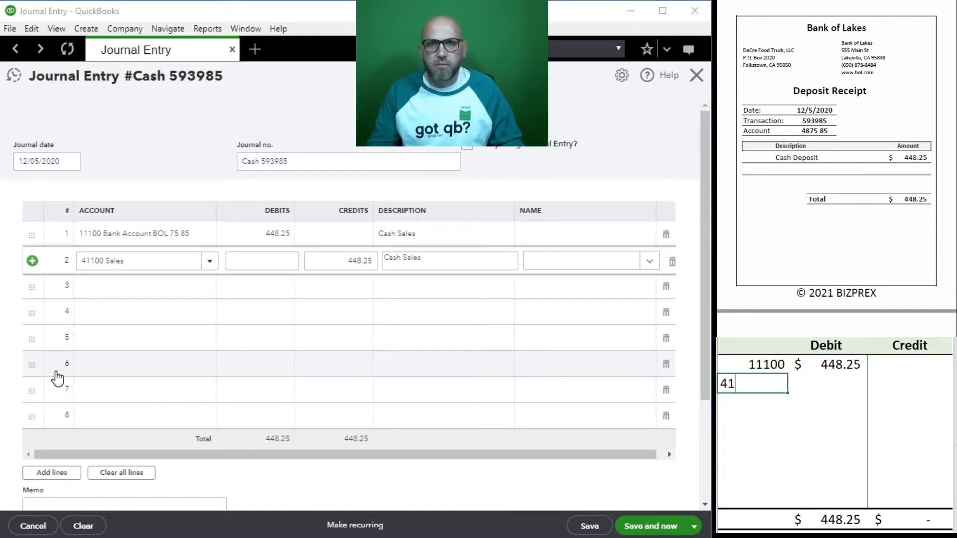
key(Tab)
key(Tab)
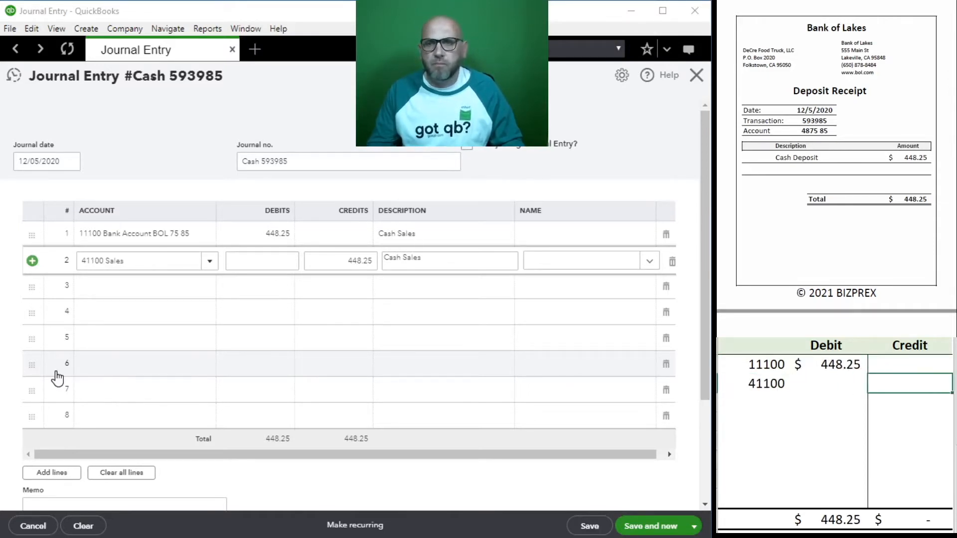
text(448.25)
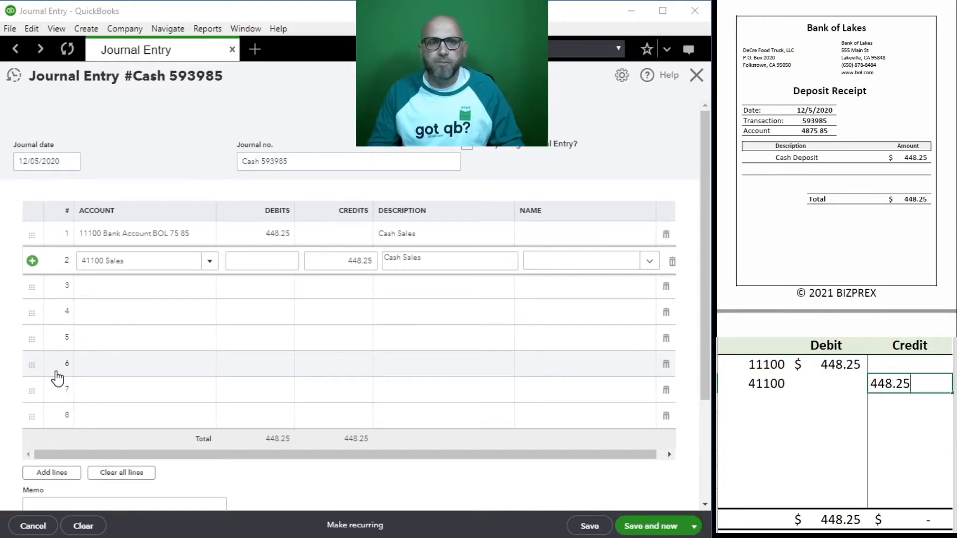
key(Return)
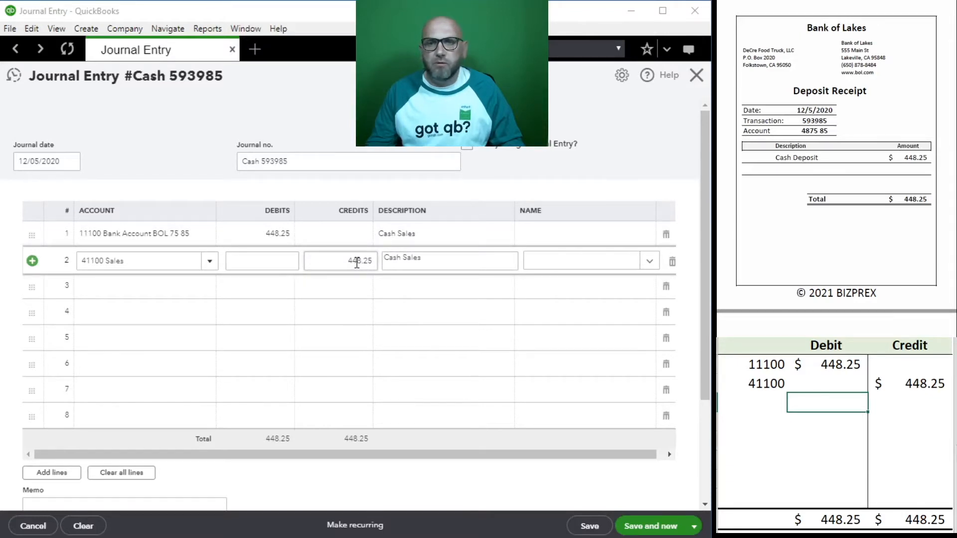
Step: Save the journal entry with Save and new, clear the deposit grid rows, and show the Food Traders invoice
click(650, 529)
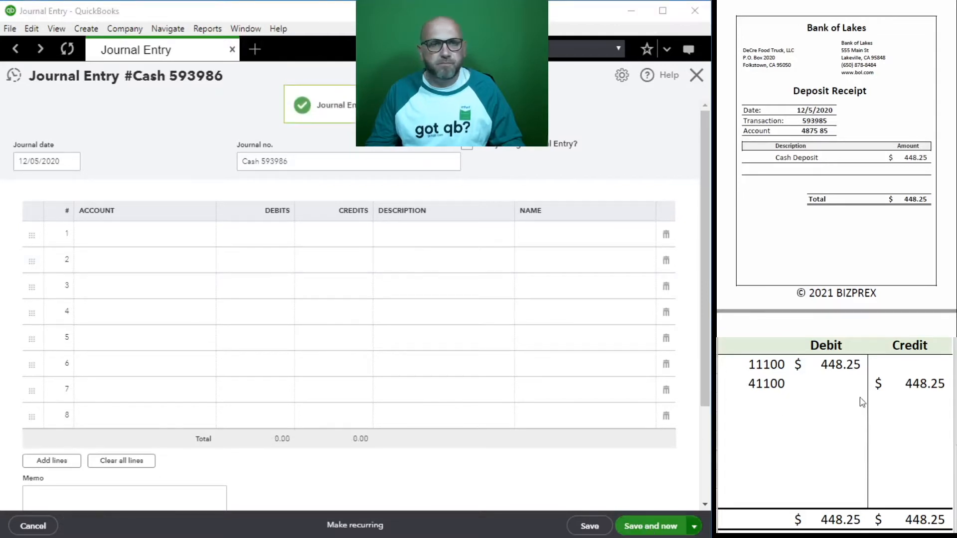
click(860, 399)
drag(896, 385, 730, 368)
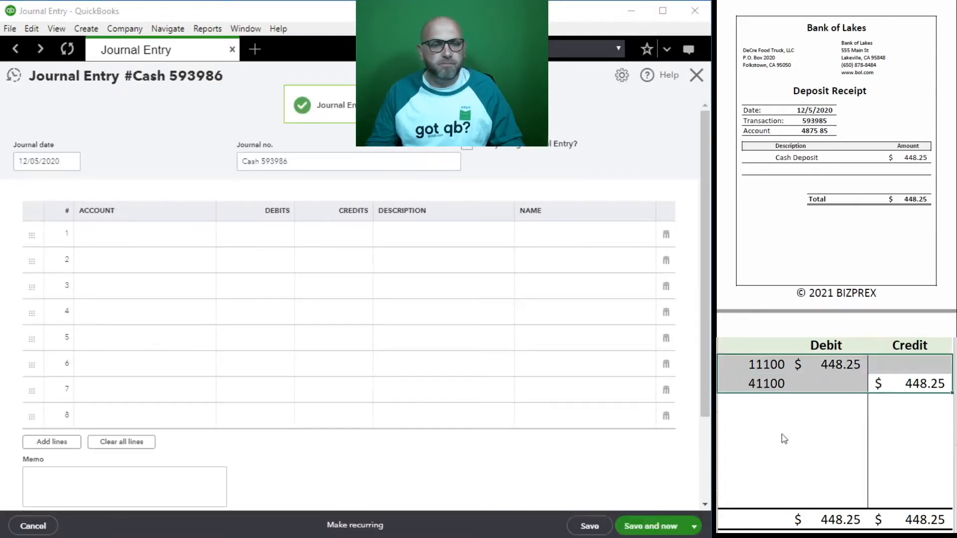
key(Delete)
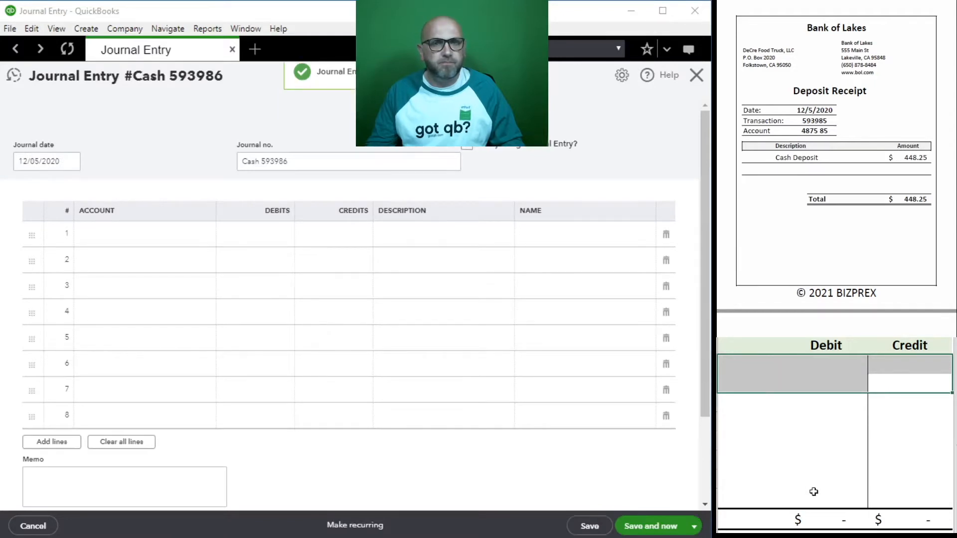
scroll(880, 137, down, 10)
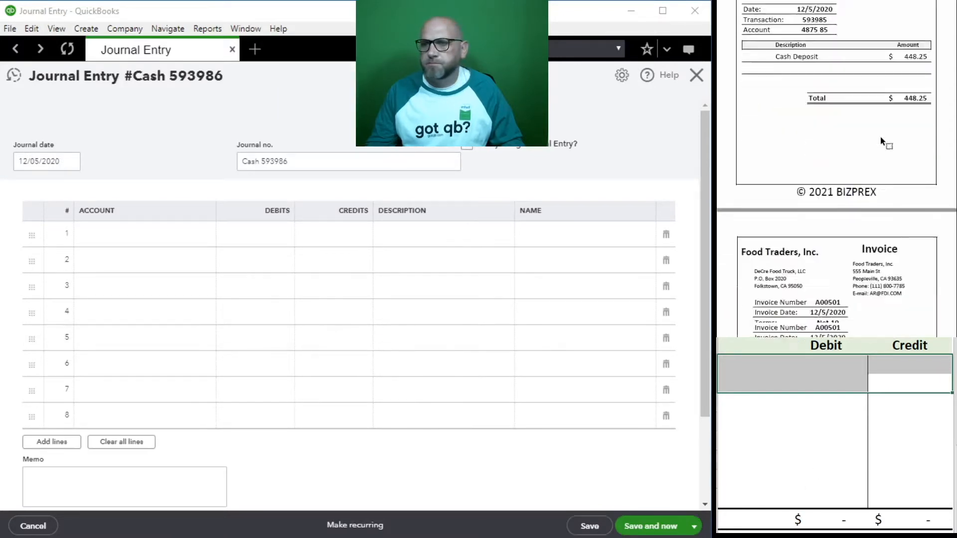
scroll(880, 137, down, 1)
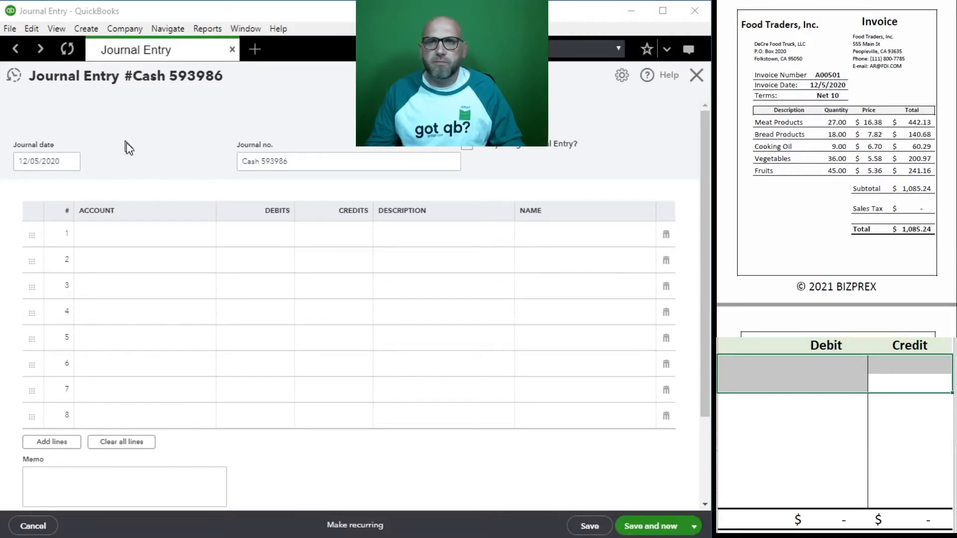
Step: Close the journal entry form and start a new vendor bill from the dashboard
click(696, 80)
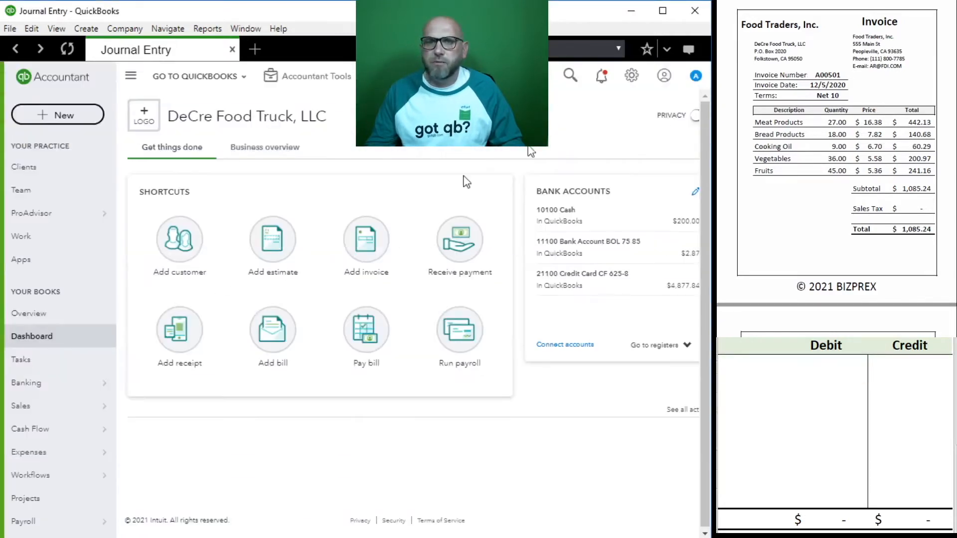
click(290, 350)
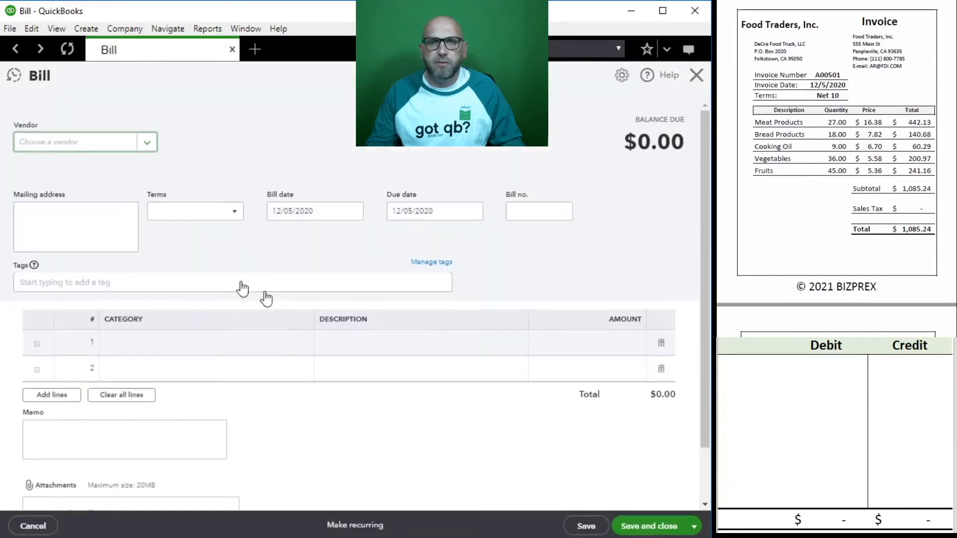
Step: Choose vendor Food Traders, Inc and enter bill number A00501
text(Food)
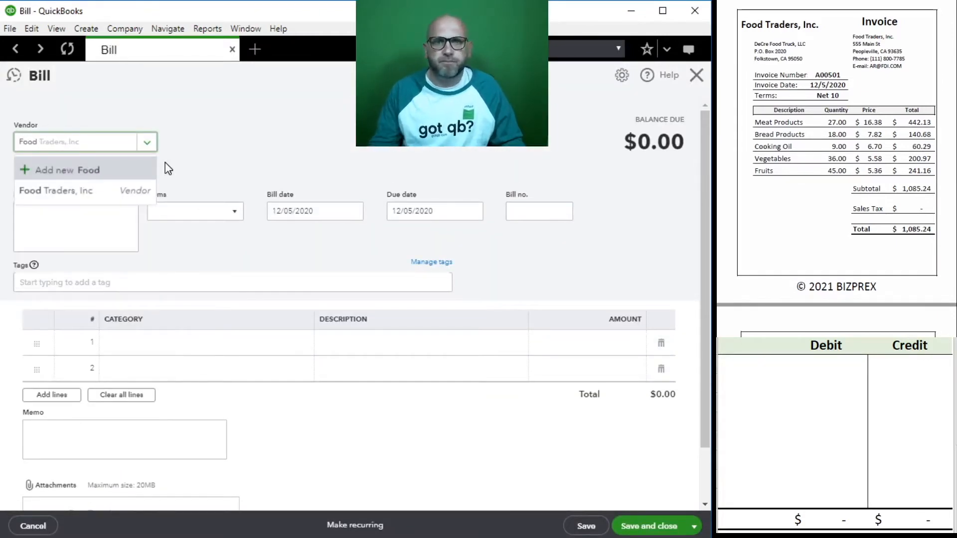
click(55, 191)
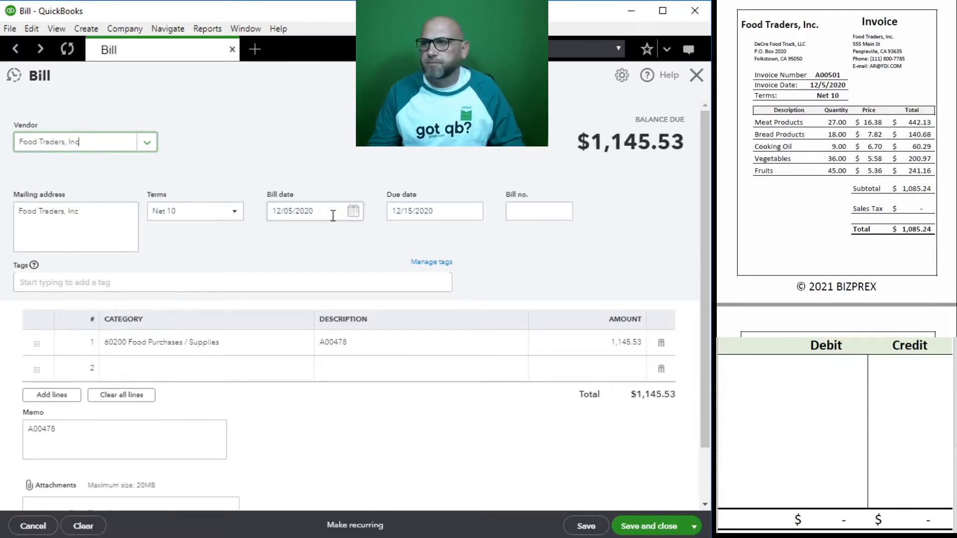
click(542, 214)
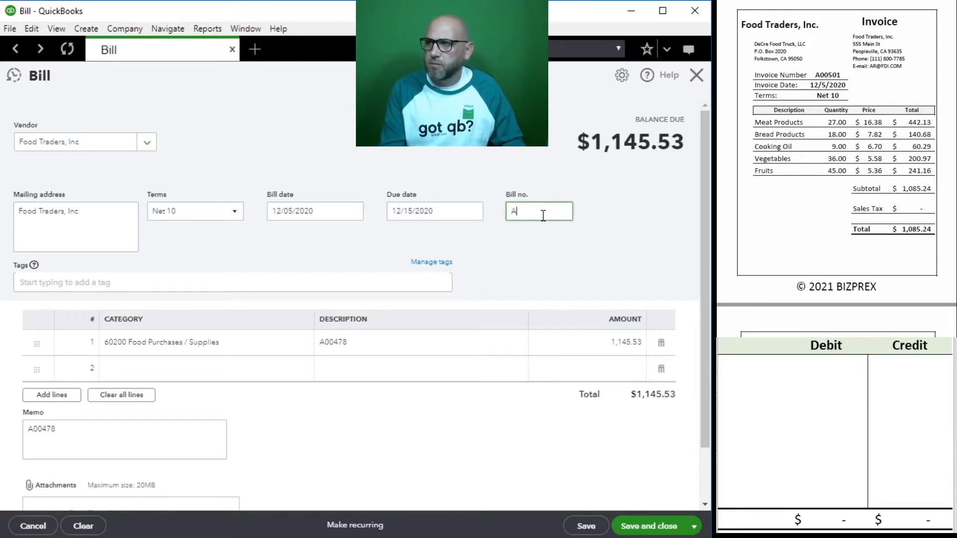
text(A00501)
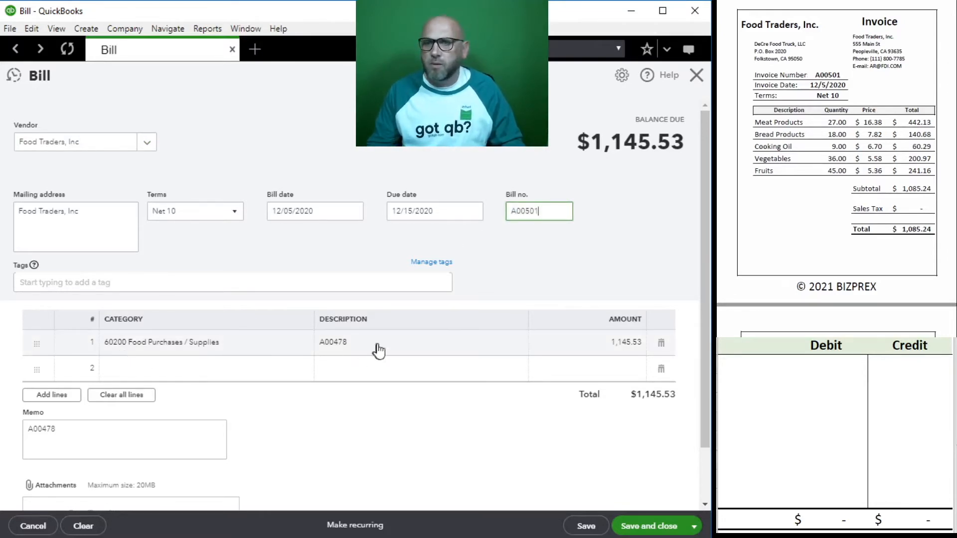
Step: Copy A00501 into the line description and memo, and set the line amount to 1,085.24
double_click(508, 211)
key(ctrl+c)
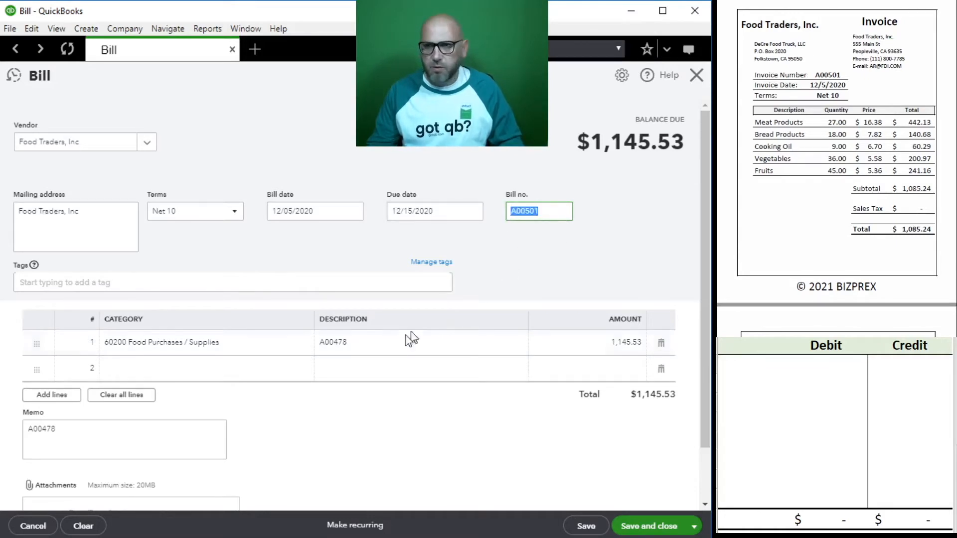
click(382, 354)
key(ctrl+v)
drag(145, 438, 7, 443)
key(ctrl+v)
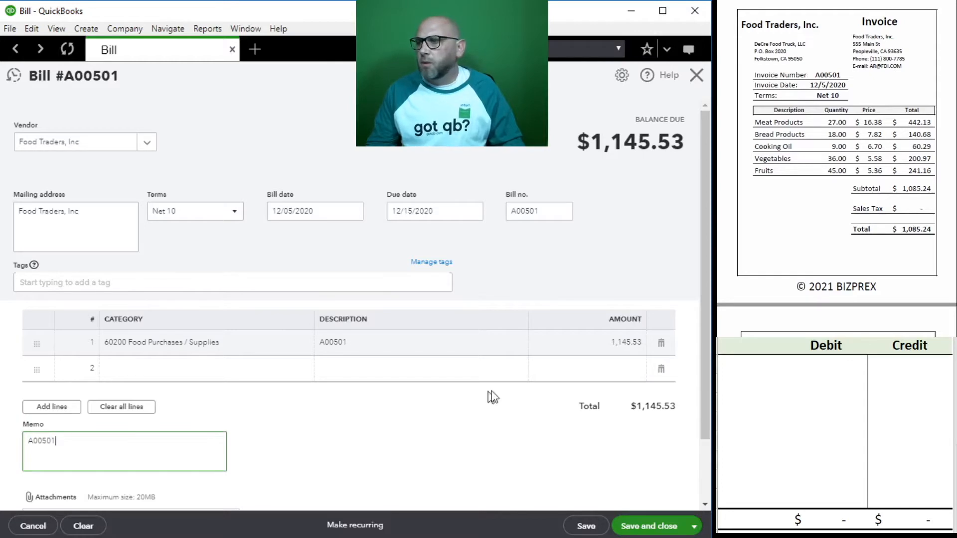
click(595, 347)
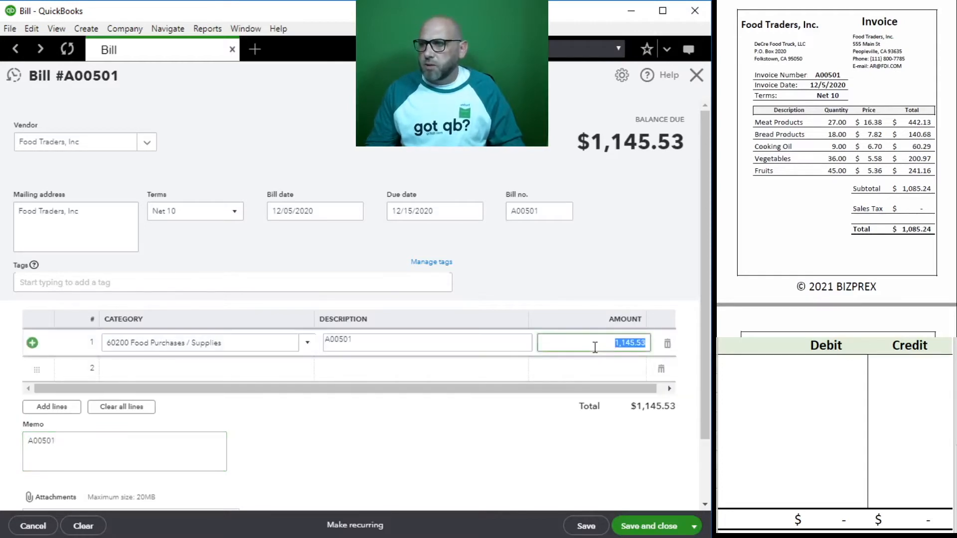
text(1,085.24)
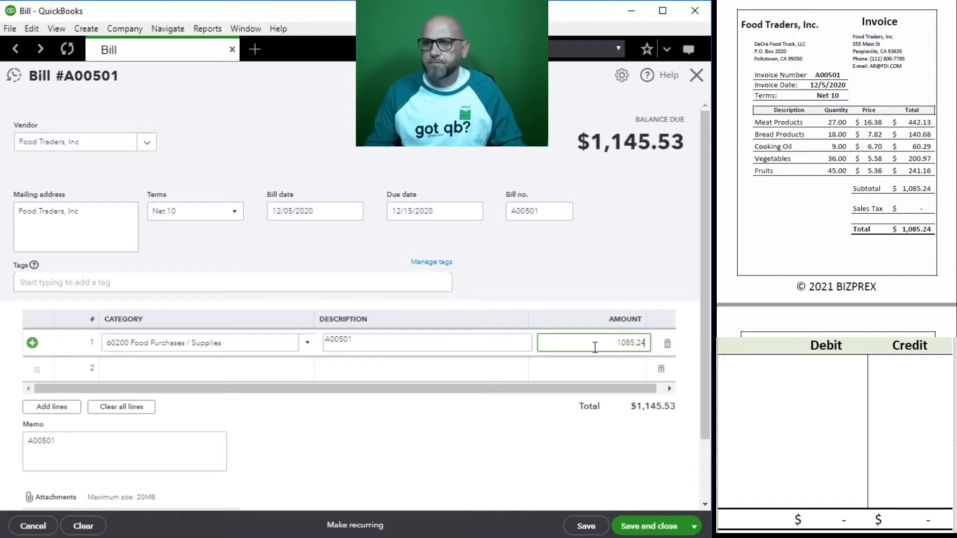
key(Tab)
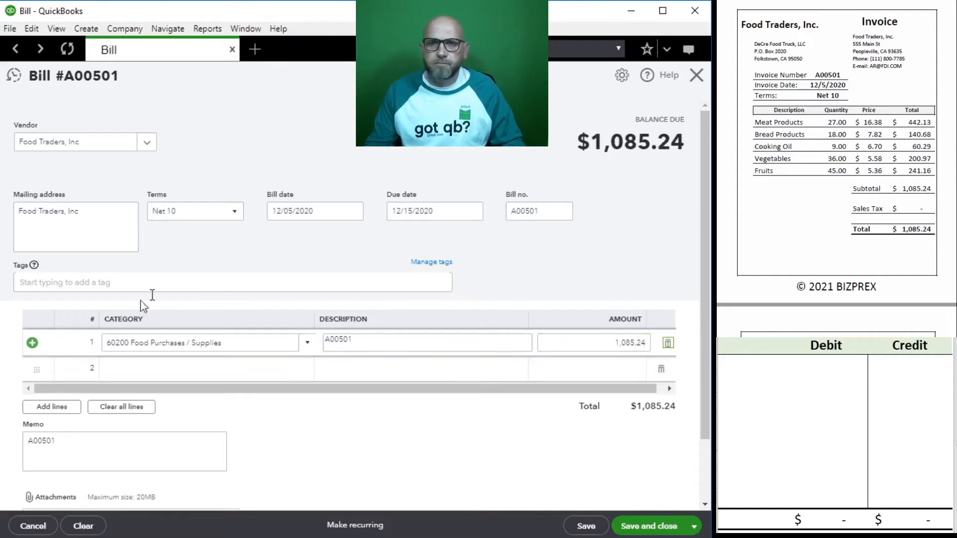
Step: In the check grid, enter account 20100 with a 1,085.24 credit
click(794, 369)
click(753, 364)
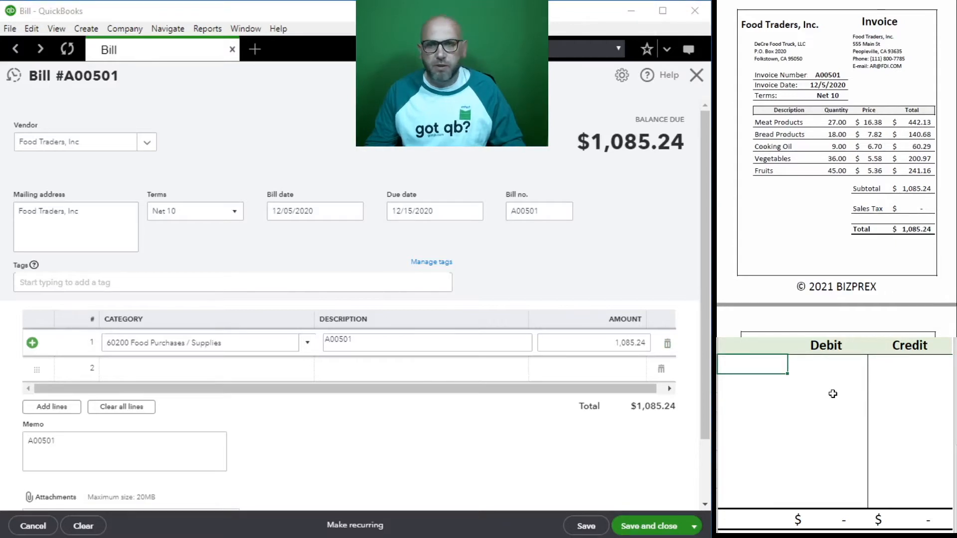
text(20100)
key(Tab)
key(Tab)
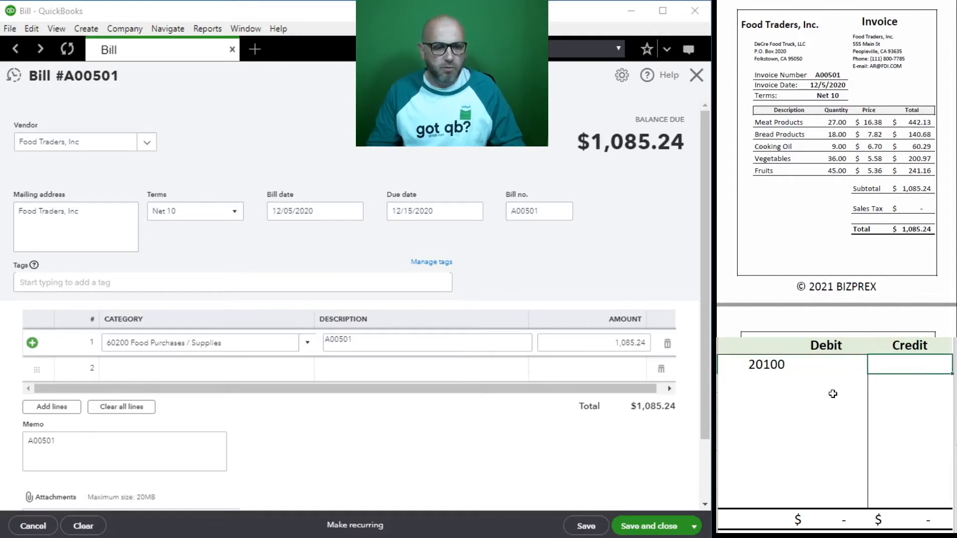
text(1085.24)
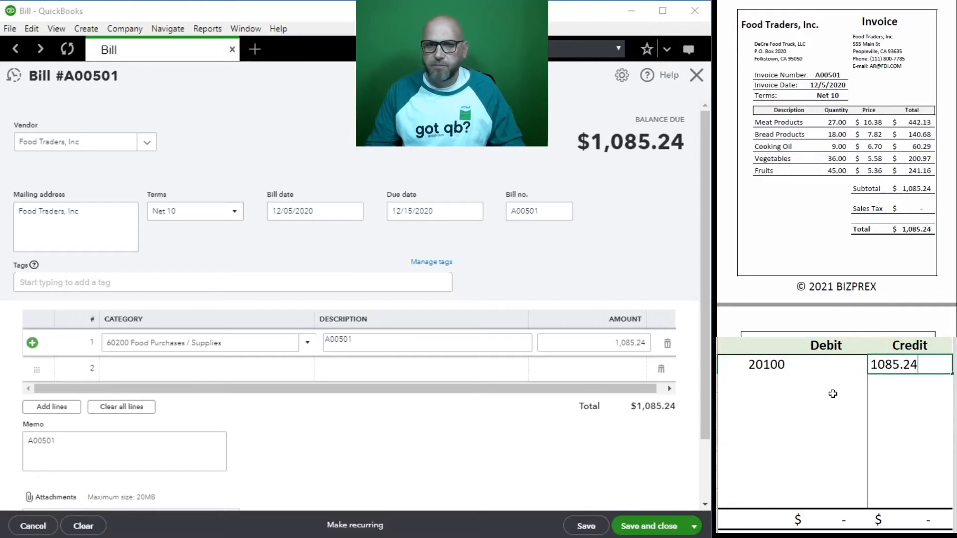
key(Return)
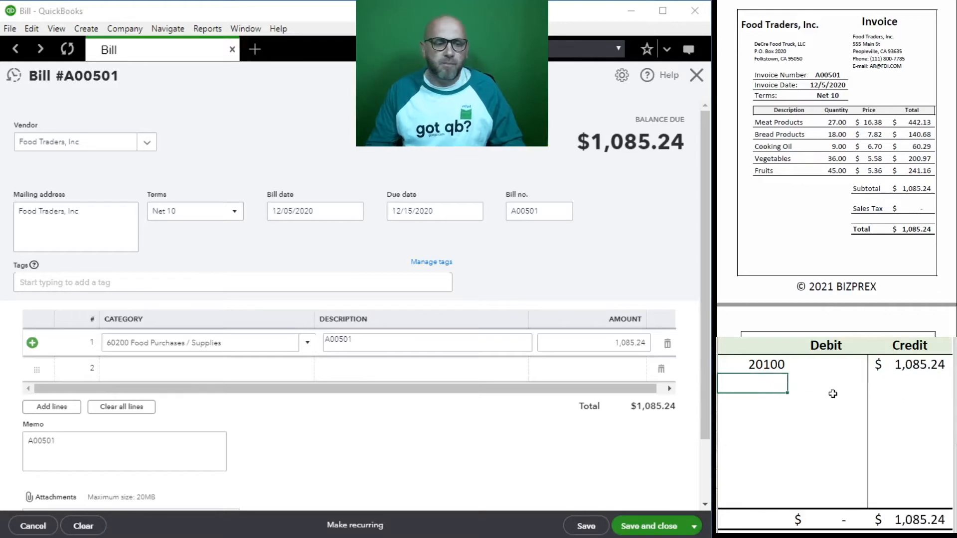
Step: Enter account 60200 with a 1,085.24 debit in the grid
text(60200)
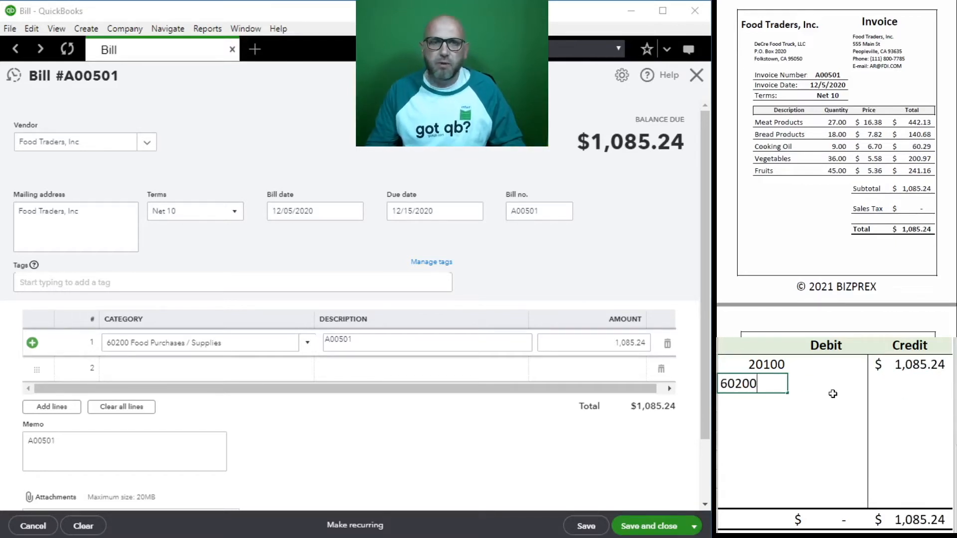
key(Tab)
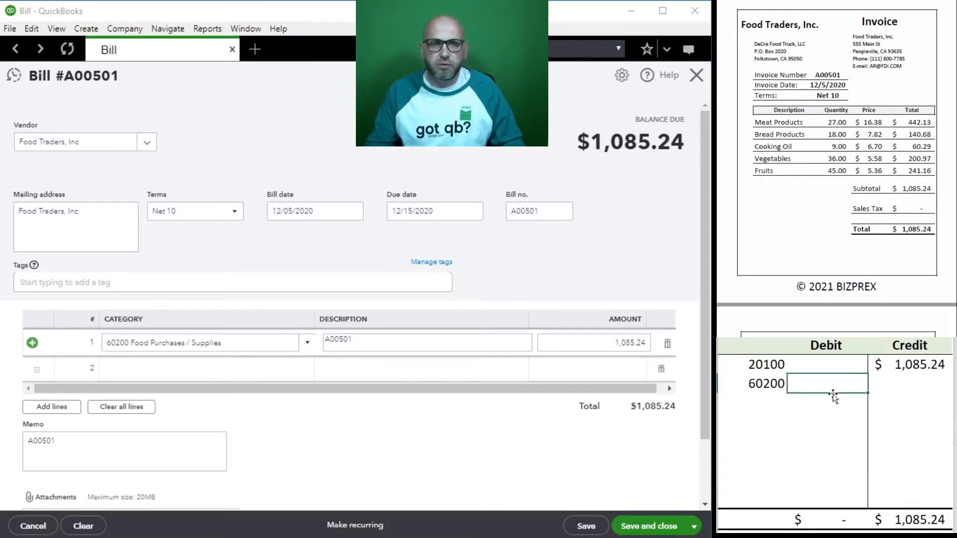
text(109)
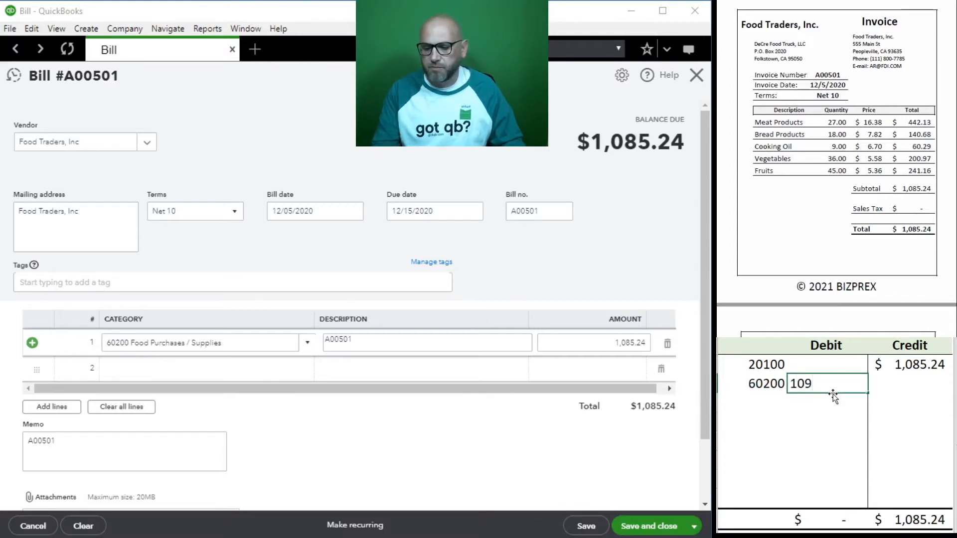
key(BackSpace)
text(85.24)
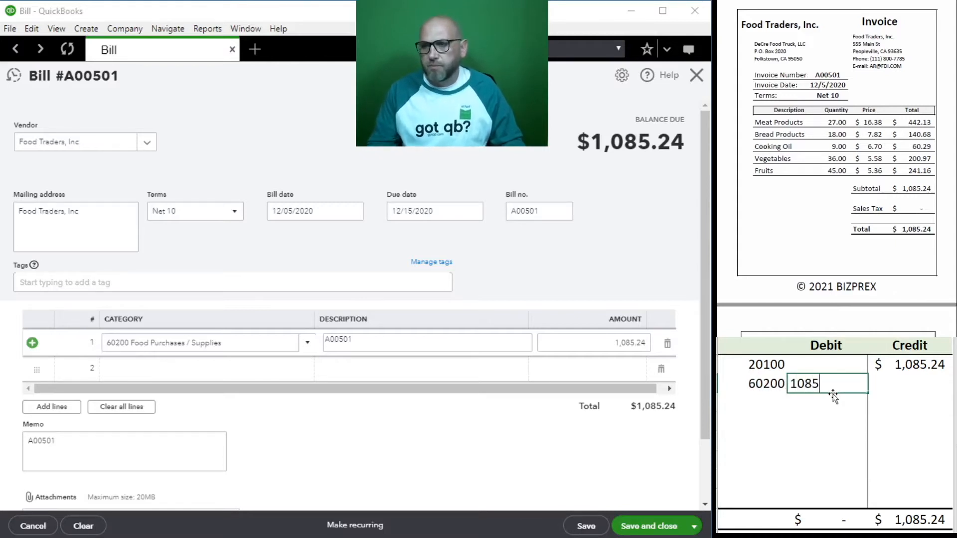
key(ctrl+Return)
key(Return)
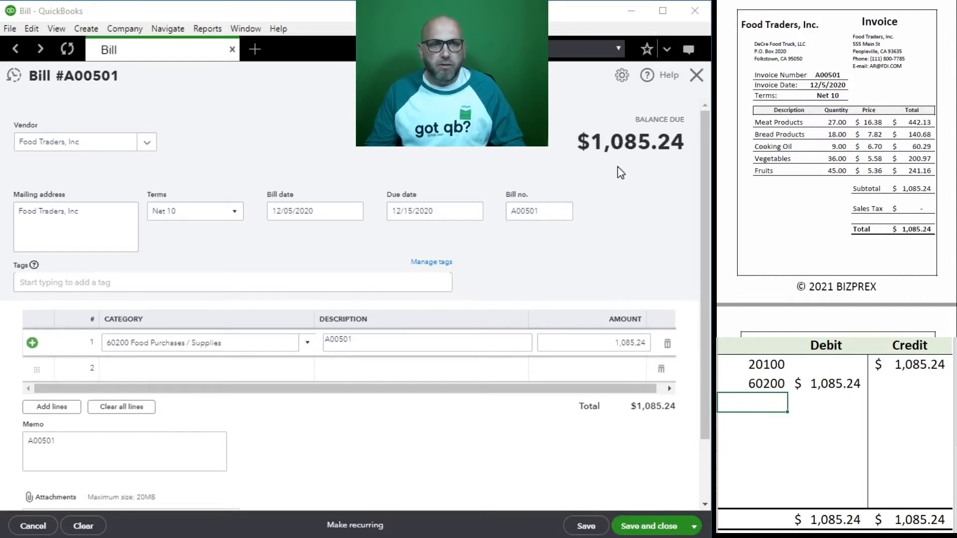
Step: Save and close bill A00501, clear the grid entries, and bring up the Utilites 2GO invoice
click(647, 532)
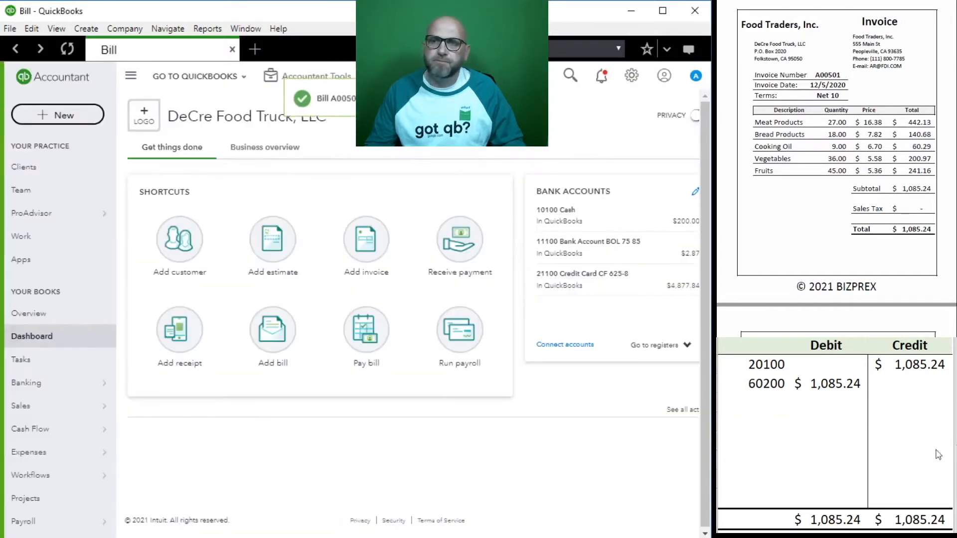
drag(892, 386, 752, 371)
key(Delete)
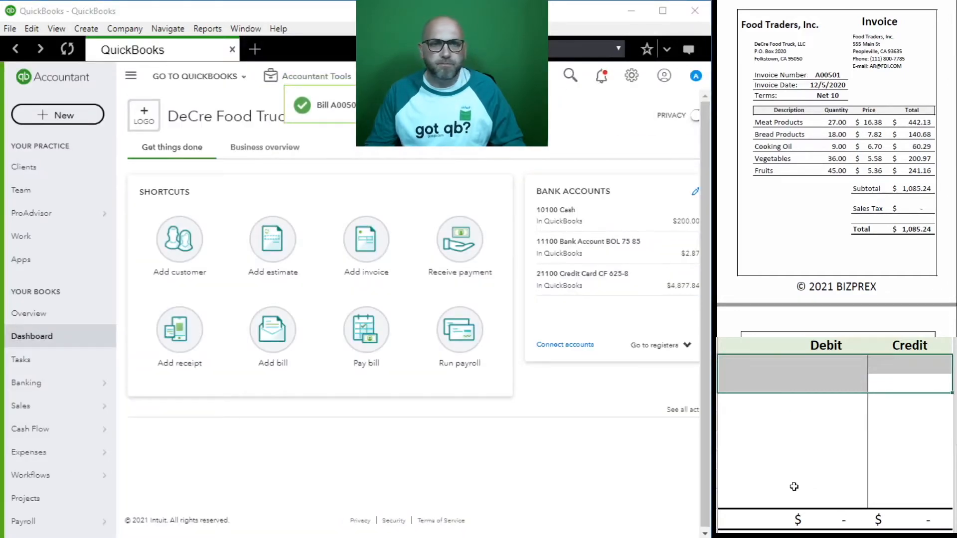
scroll(728, 107, down, 10)
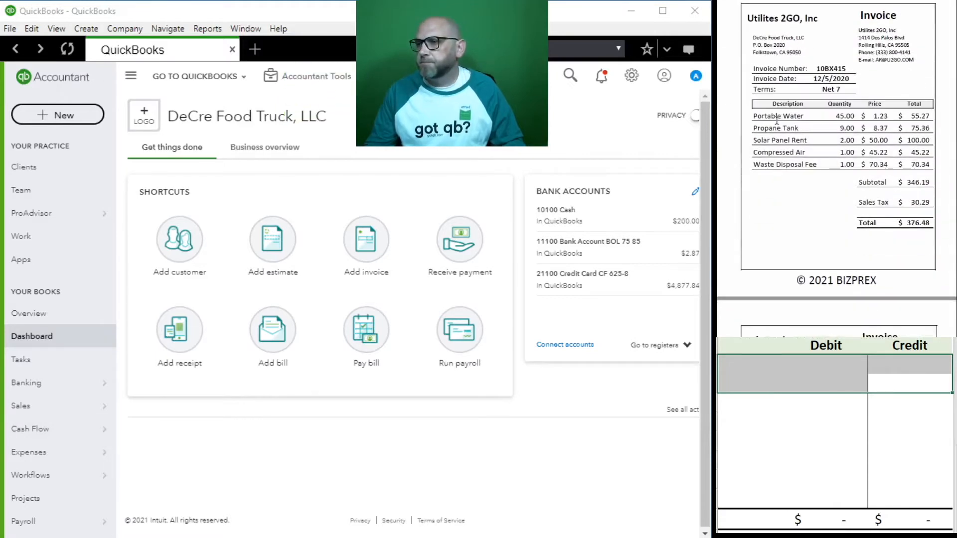
scroll(776, 121, up, 1)
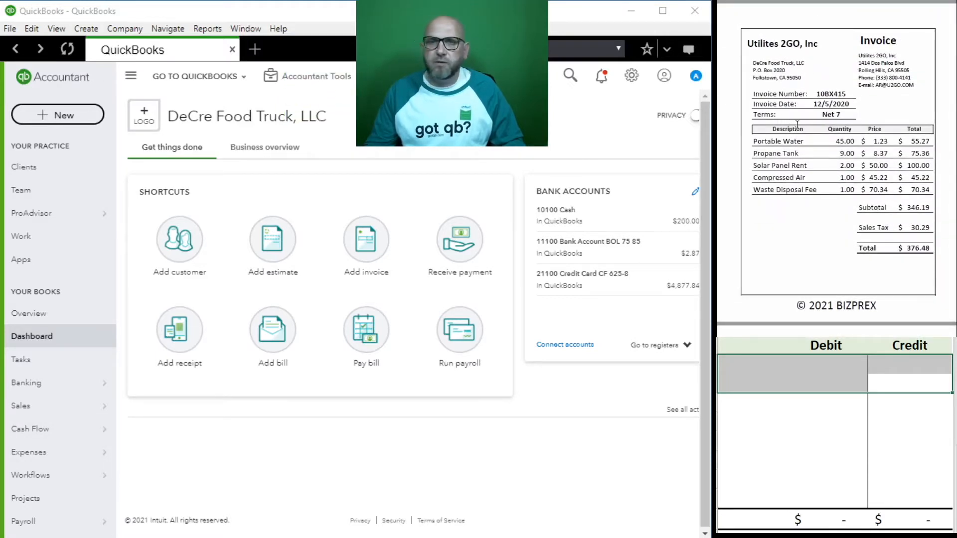
Step: Start a new bill for vendor Utilities 2GO, Inc with bill number 10BX415
click(258, 331)
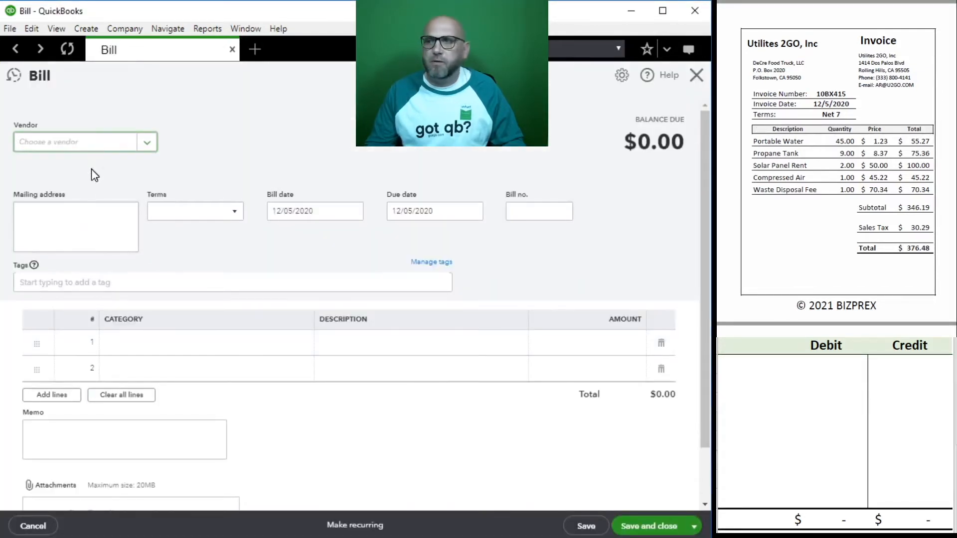
text(Ut)
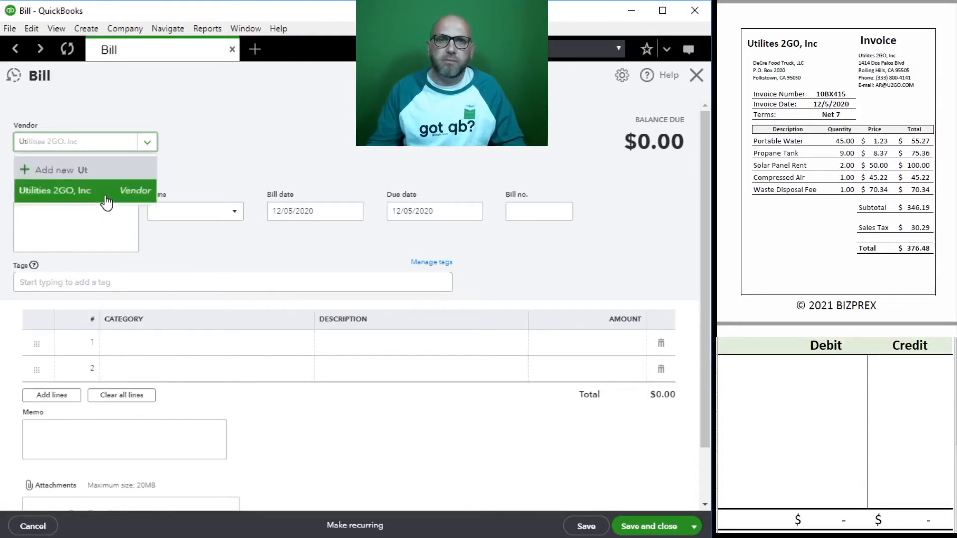
click(56, 192)
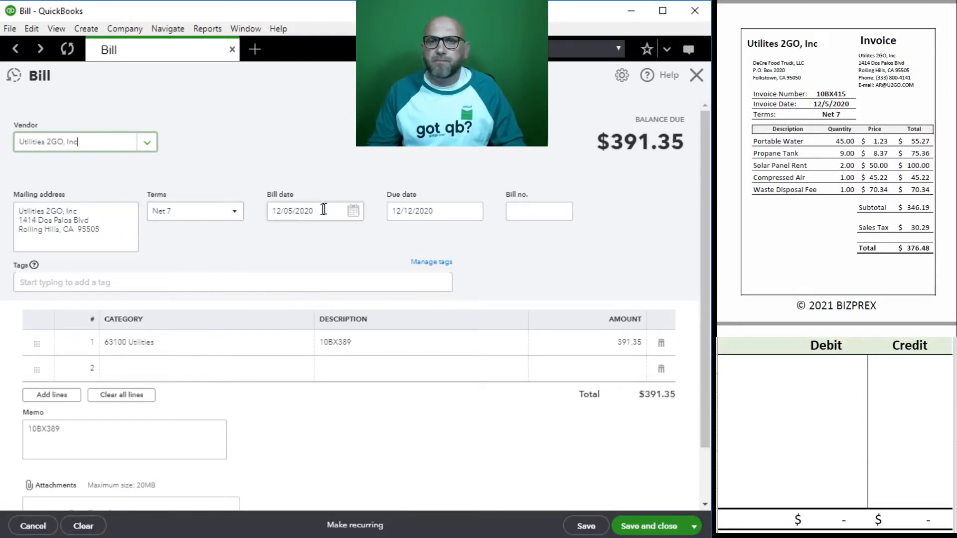
click(546, 216)
text(10B)
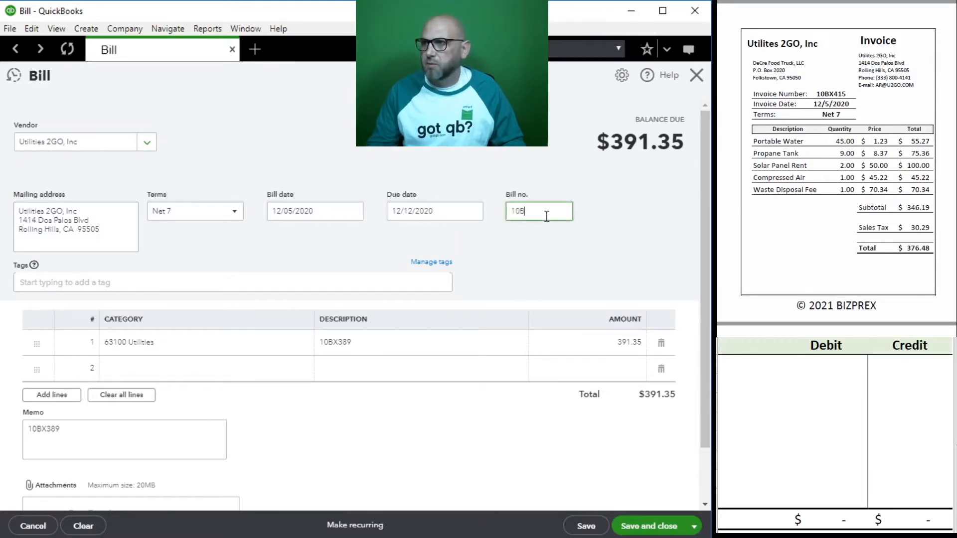
text(X415)
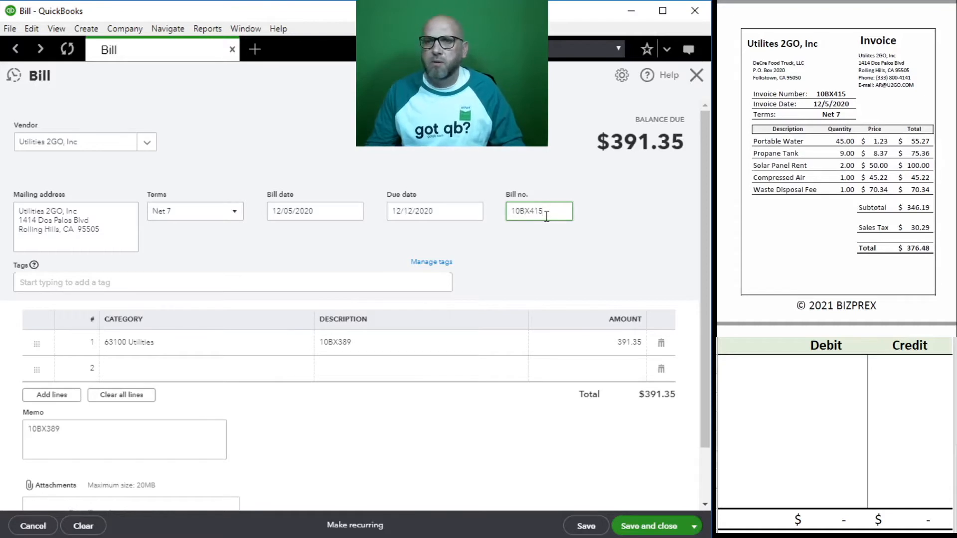
key(Tab)
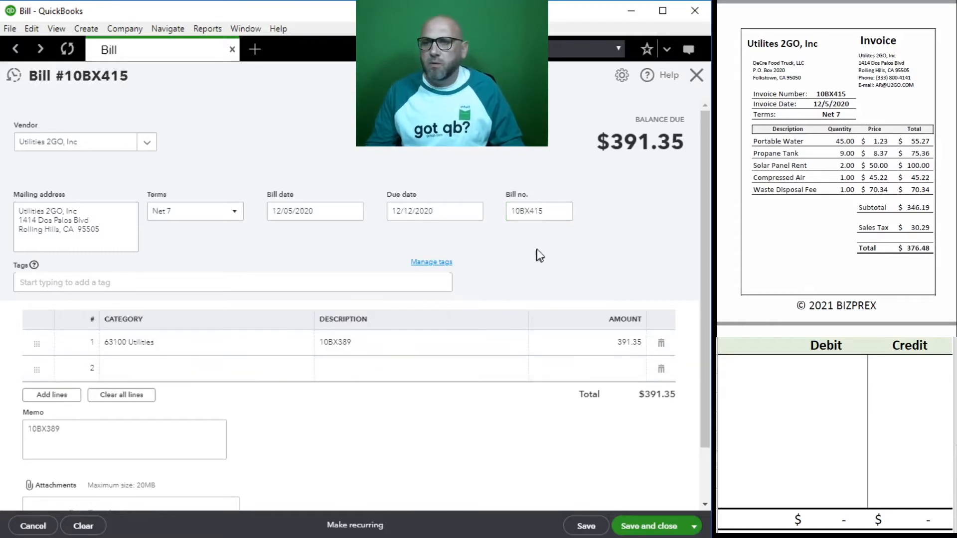
Step: Copy 10BX415 into the line description and memo, and set the line amount to 376.48
drag(558, 209, 499, 213)
key(ctrl+c)
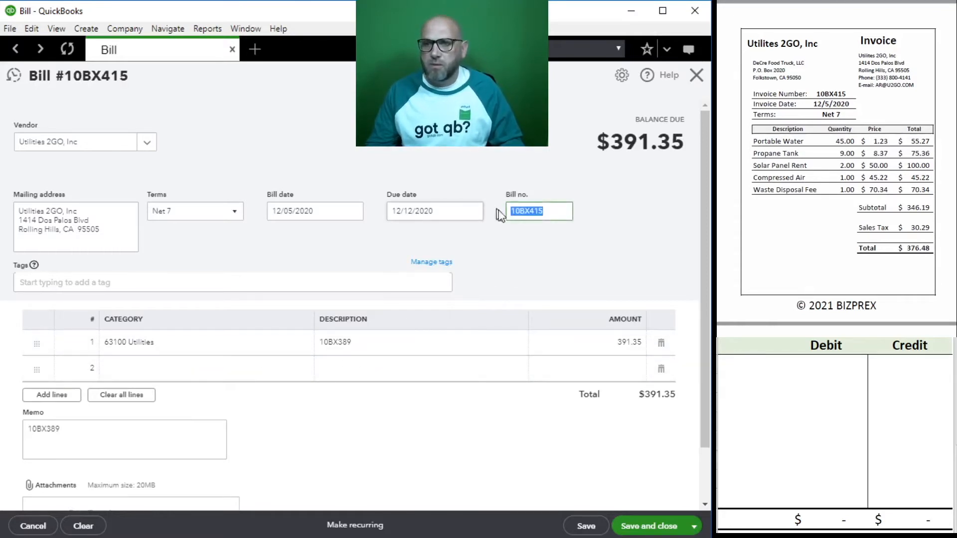
click(360, 353)
key(ctrl+v)
key(Tab)
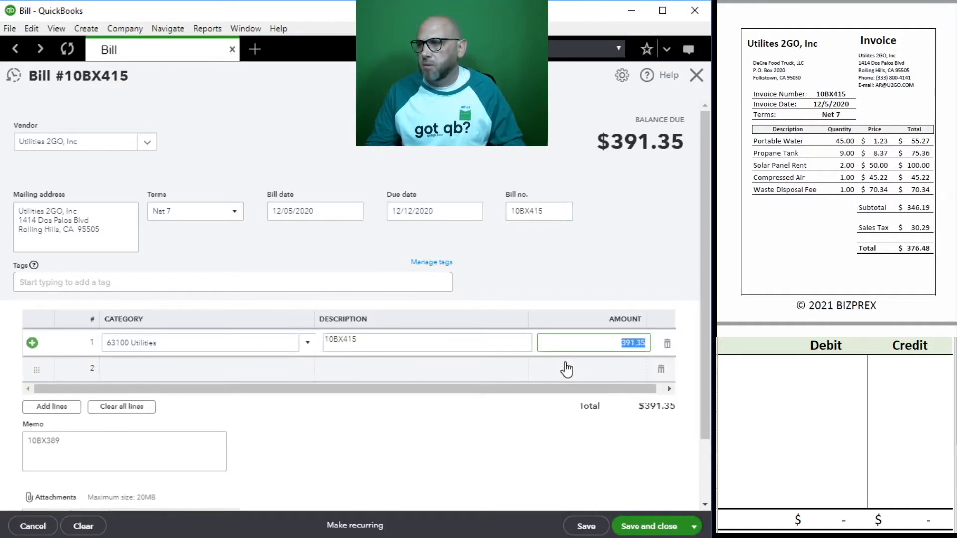
text(376.48)
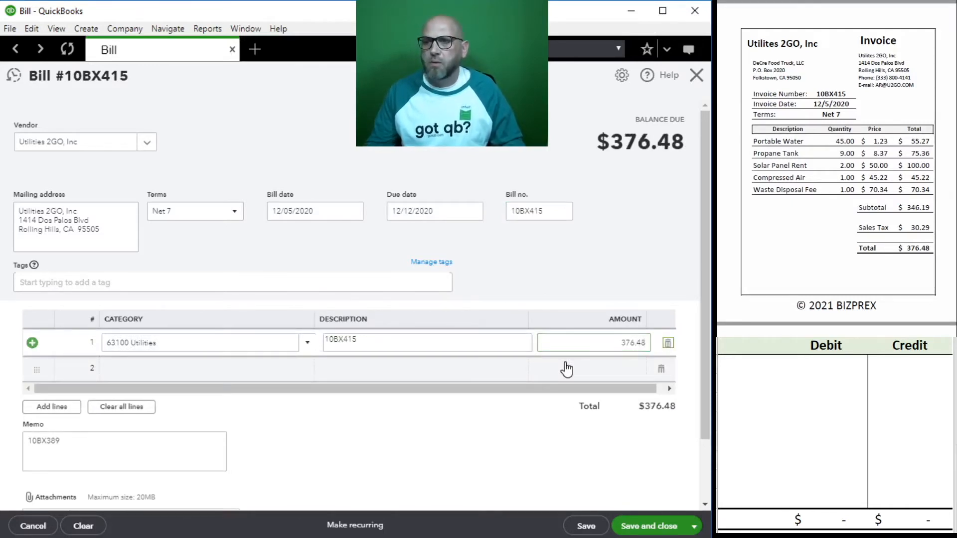
key(Tab)
key(Tab)
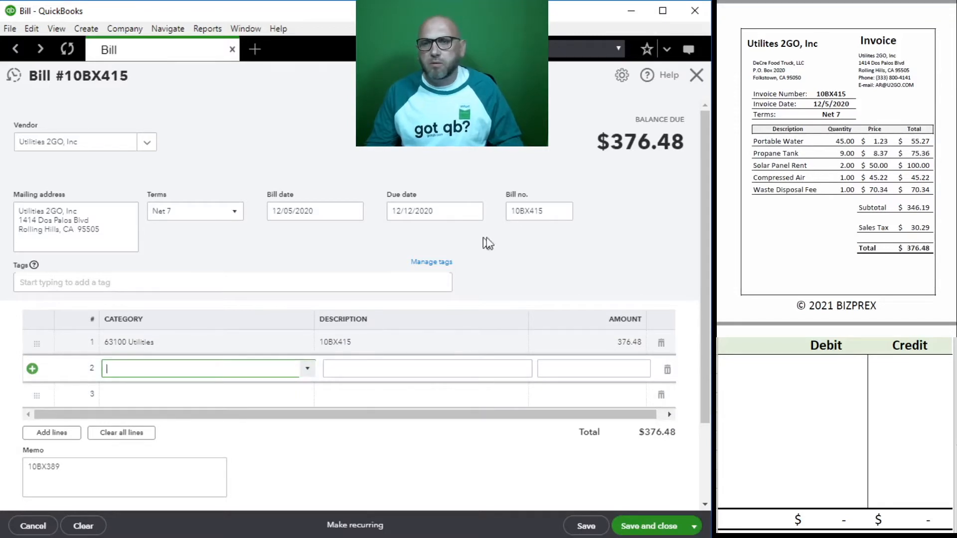
click(548, 212)
key(ctrl+c)
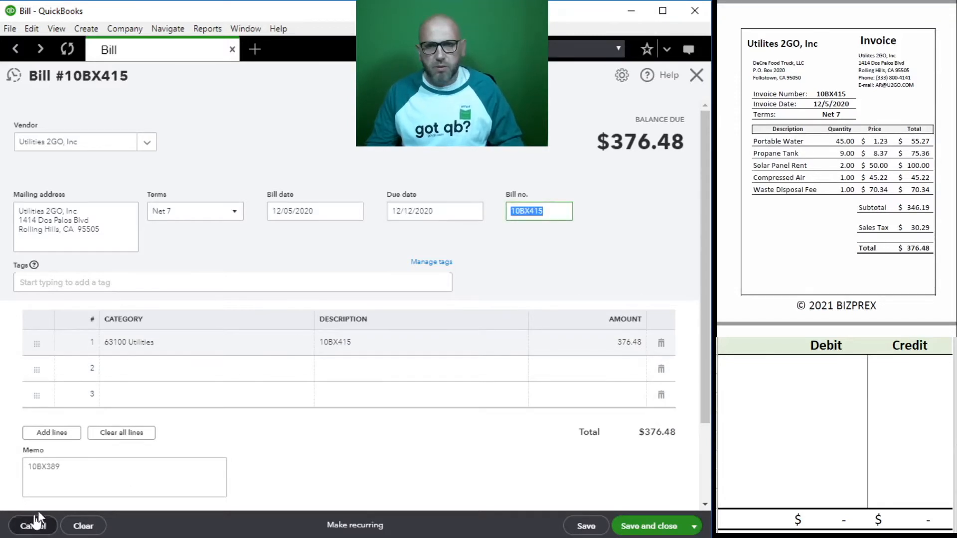
double_click(73, 470)
key(ctrl+v)
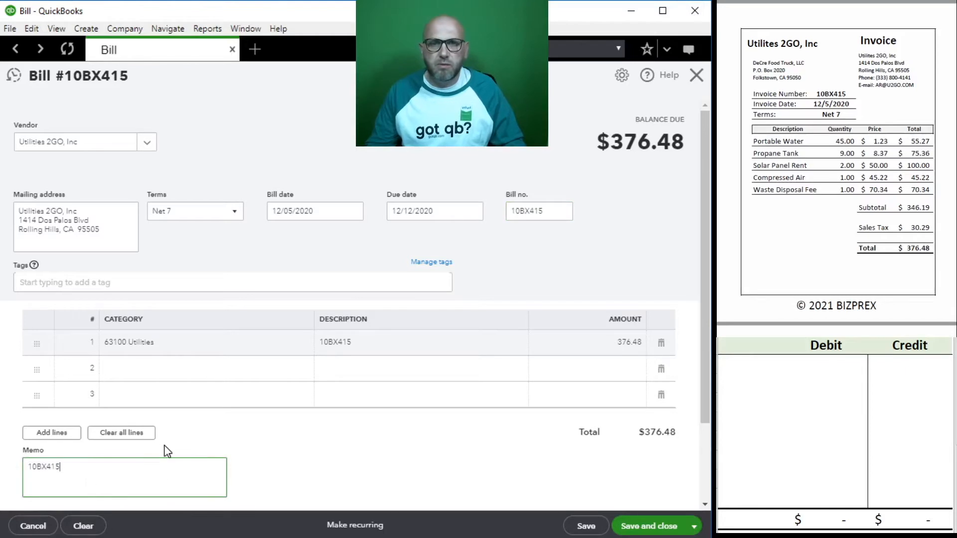
Step: Enter 63100 with a 376.48 debit and 20100 with a 376.48 credit in the check grid
click(758, 369)
click(742, 369)
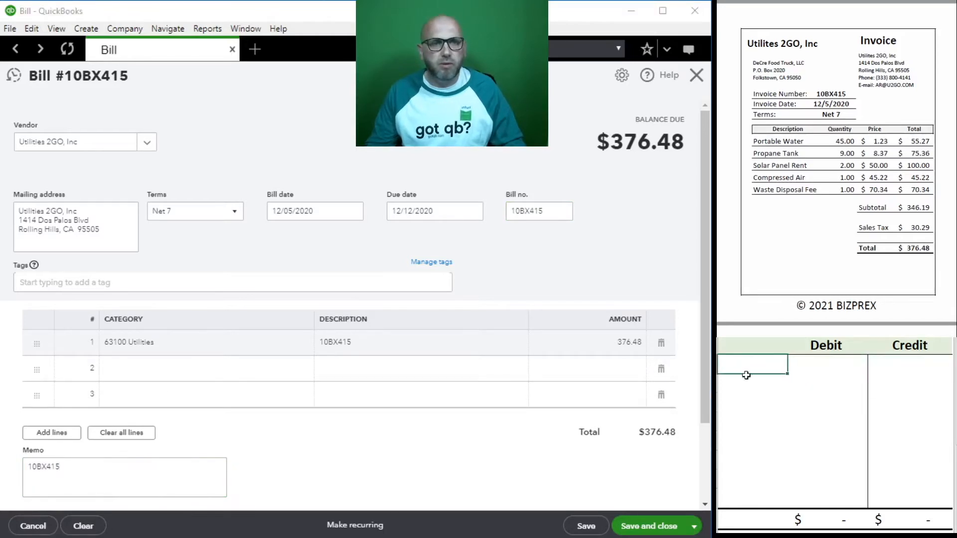
text(63100)
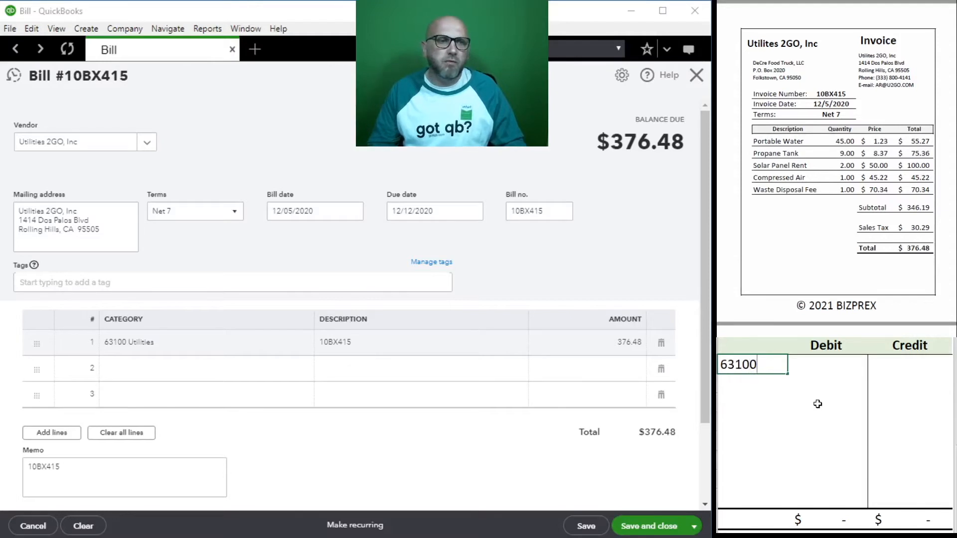
key(Tab)
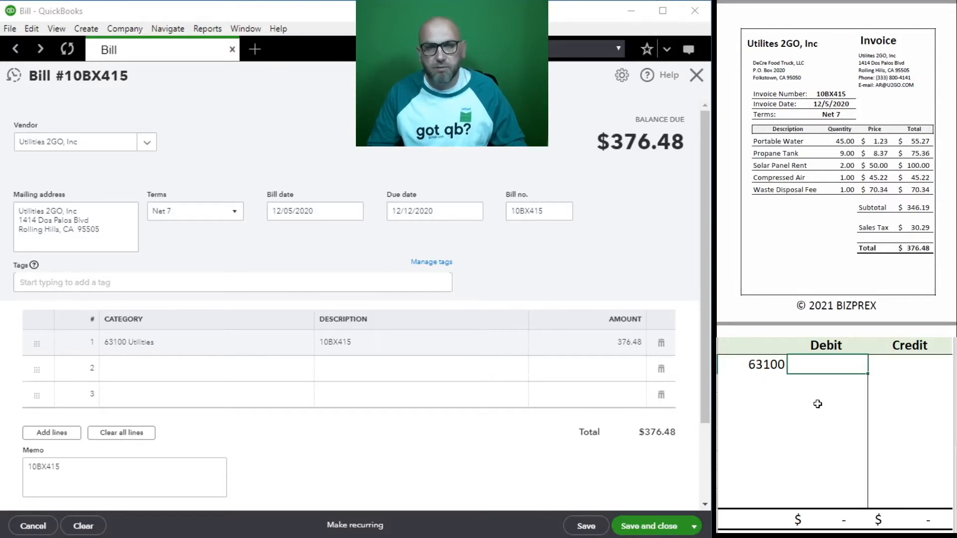
text(37)
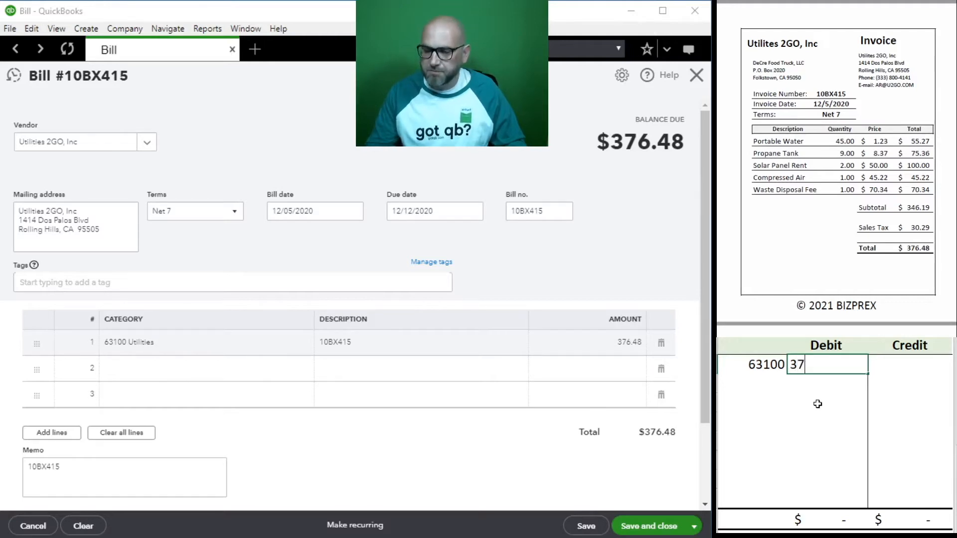
text(6.48)
key(Return)
text(20100)
key(Tab)
key(Tab)
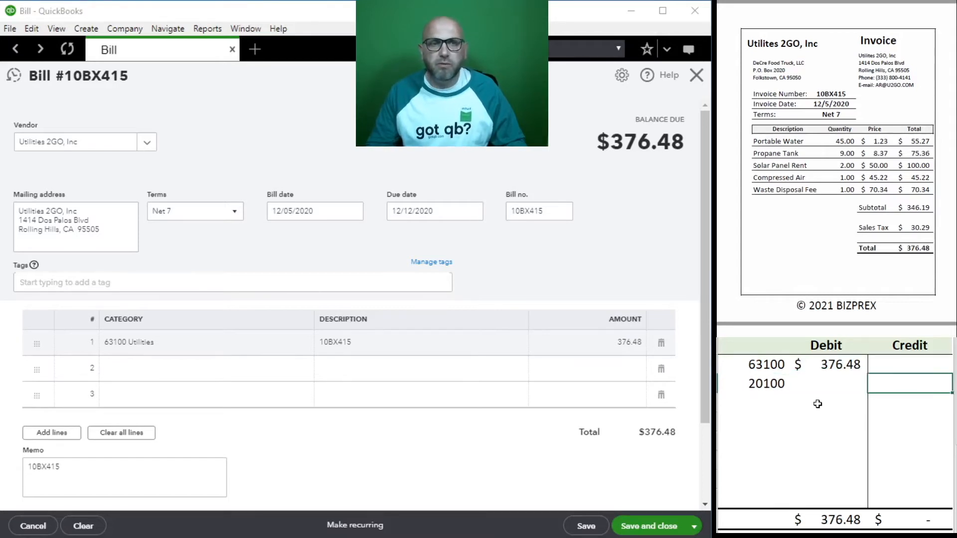
text(376.)
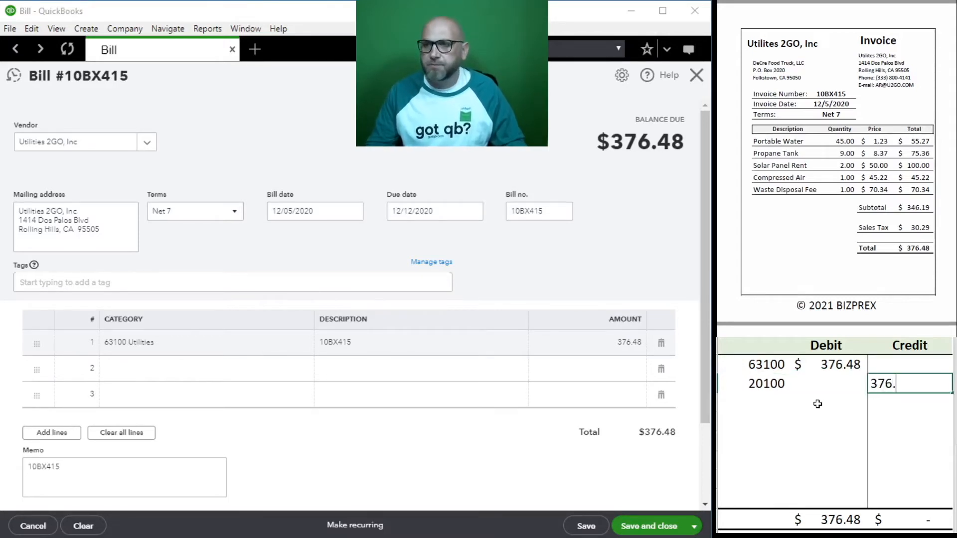
text(48)
key(Return)
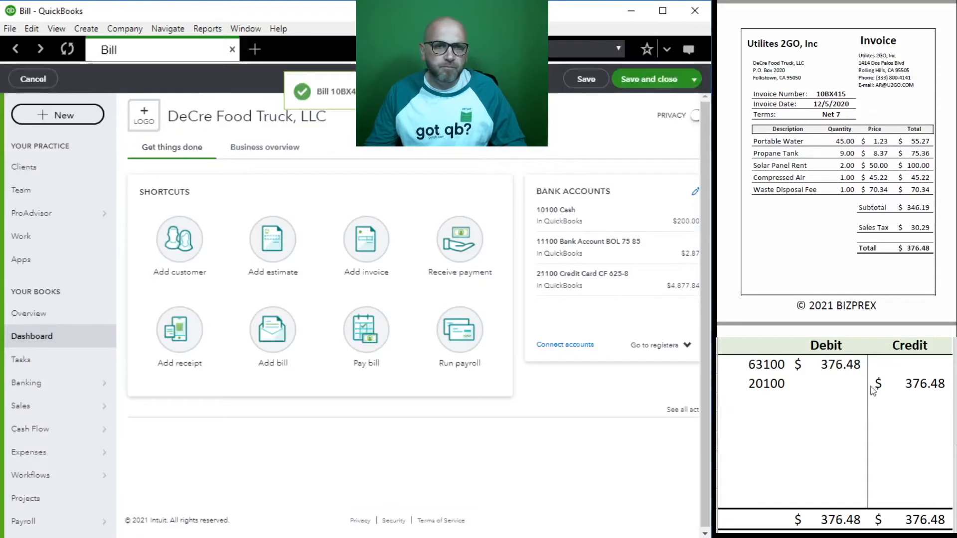
Step: Save and close the Utilities 2GO bill, then delete the grid entries
click(896, 389)
drag(921, 389, 750, 369)
key(Delete)
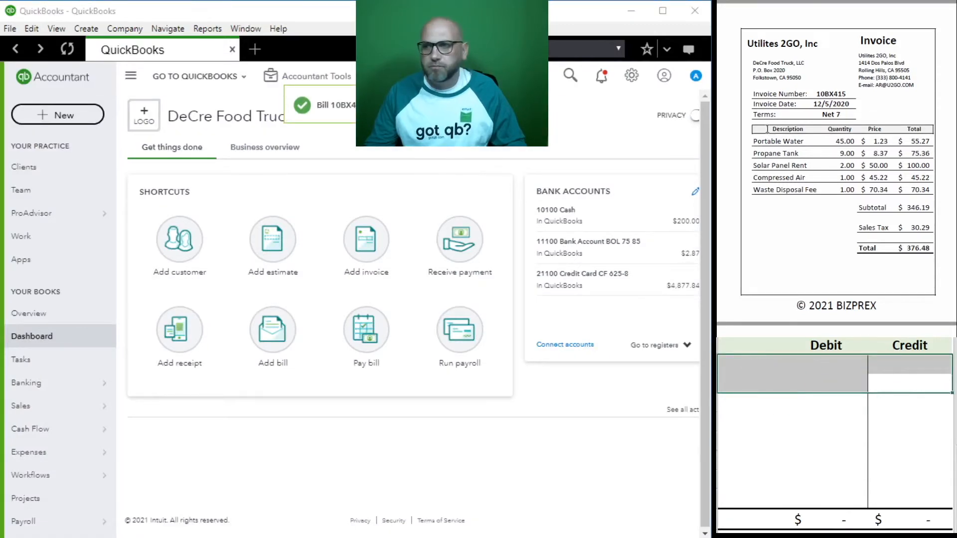
Step: Start a new bill from Soft Drinks 2U, LLC dated 12/07/2020
scroll(780, 170, down, 5)
scroll(781, 170, down, 3)
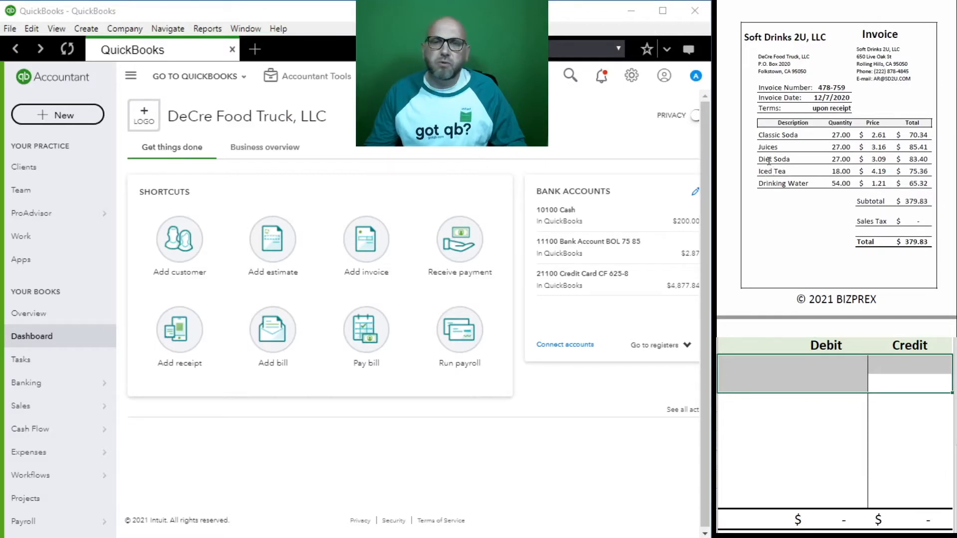
click(279, 335)
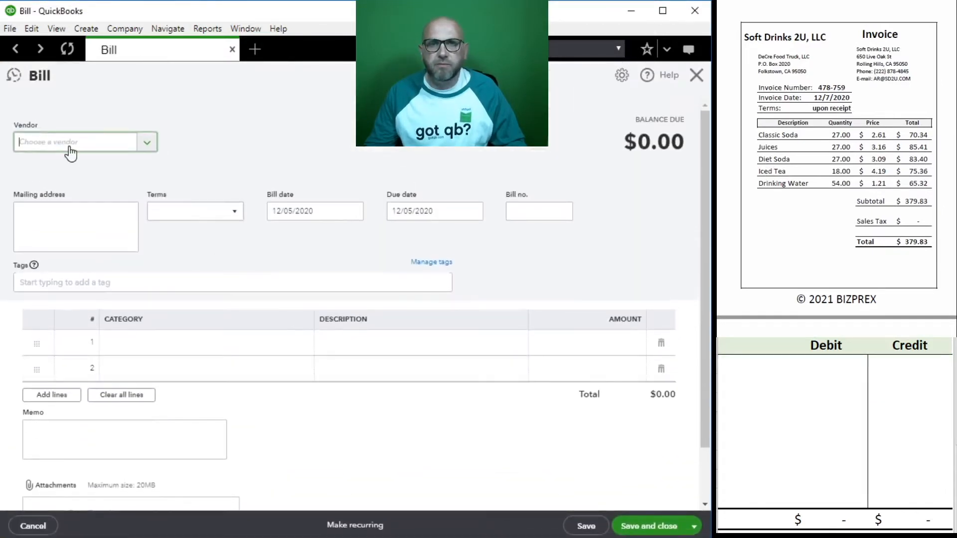
click(70, 146)
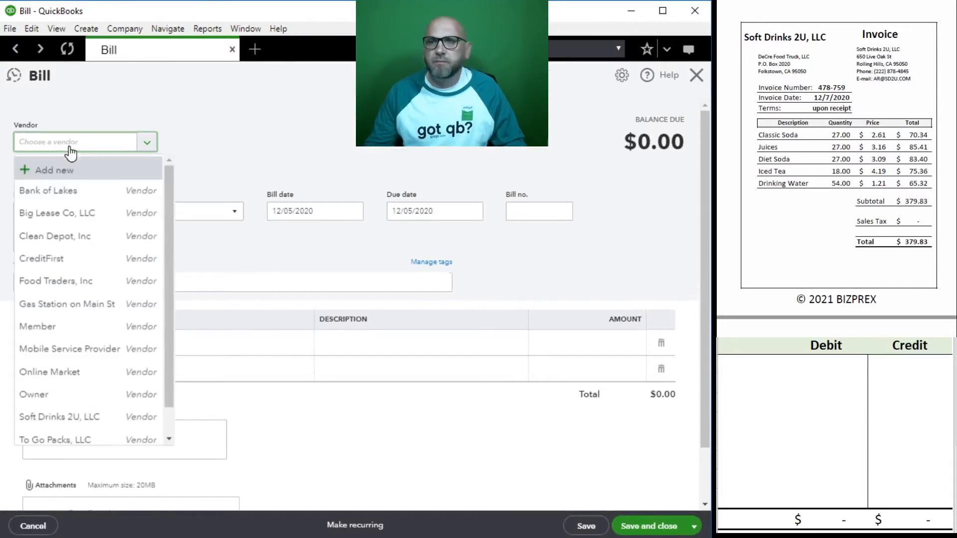
text(Soft)
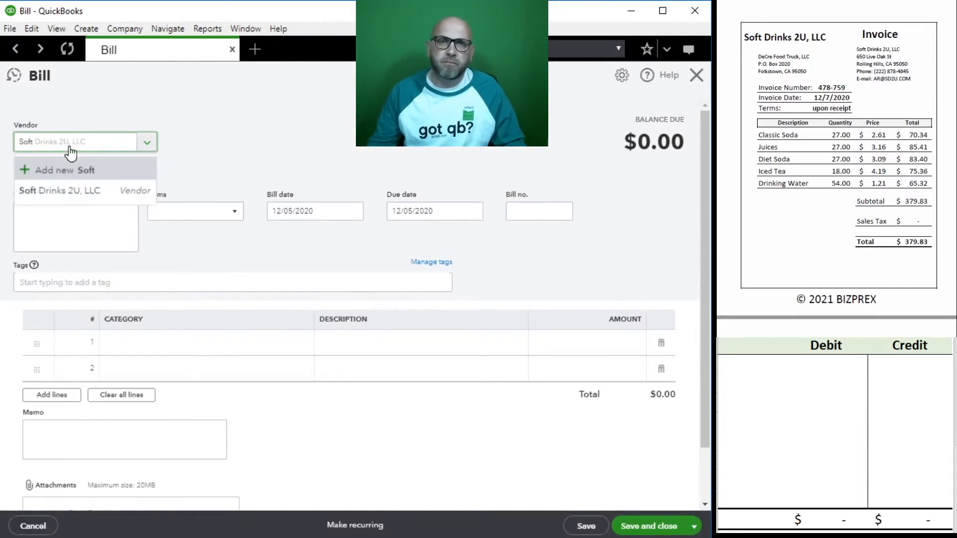
click(75, 190)
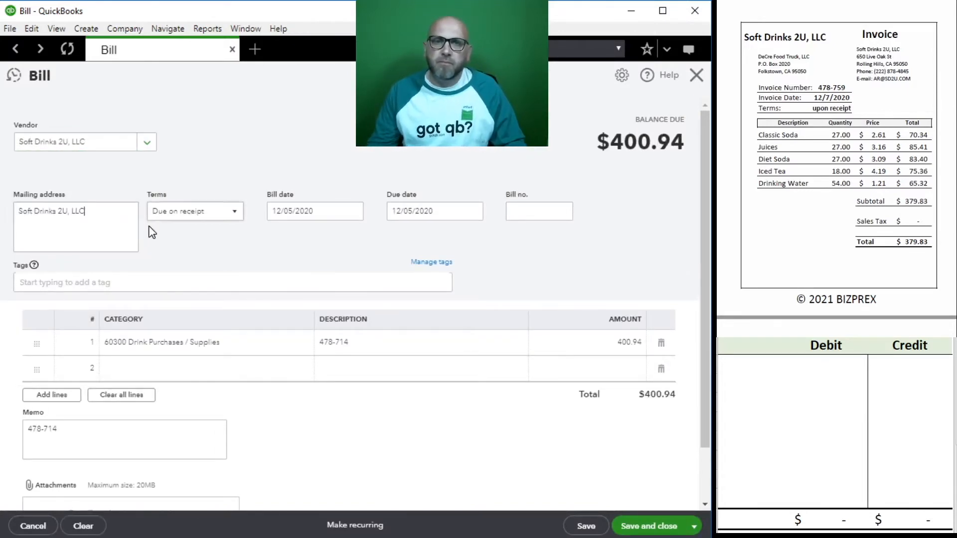
click(292, 212)
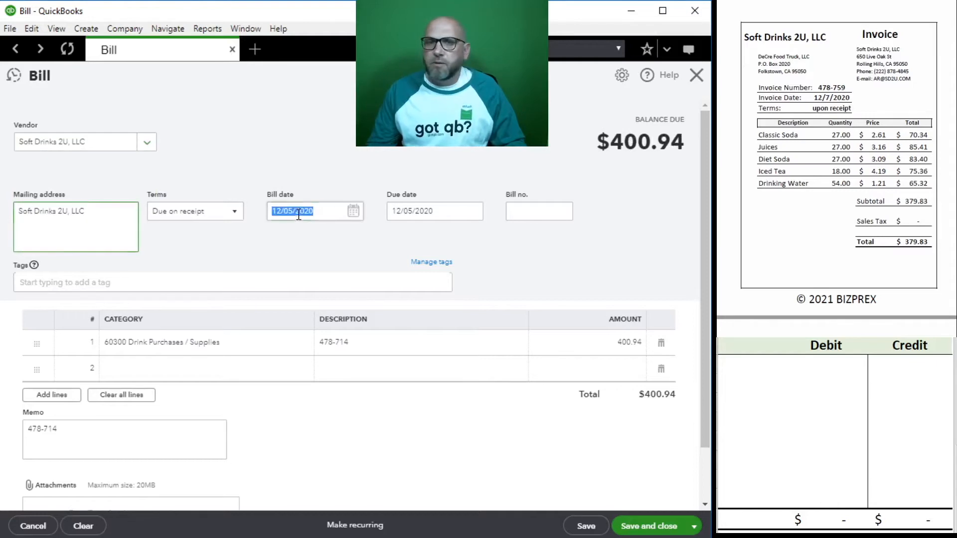
text(12/07/2020)
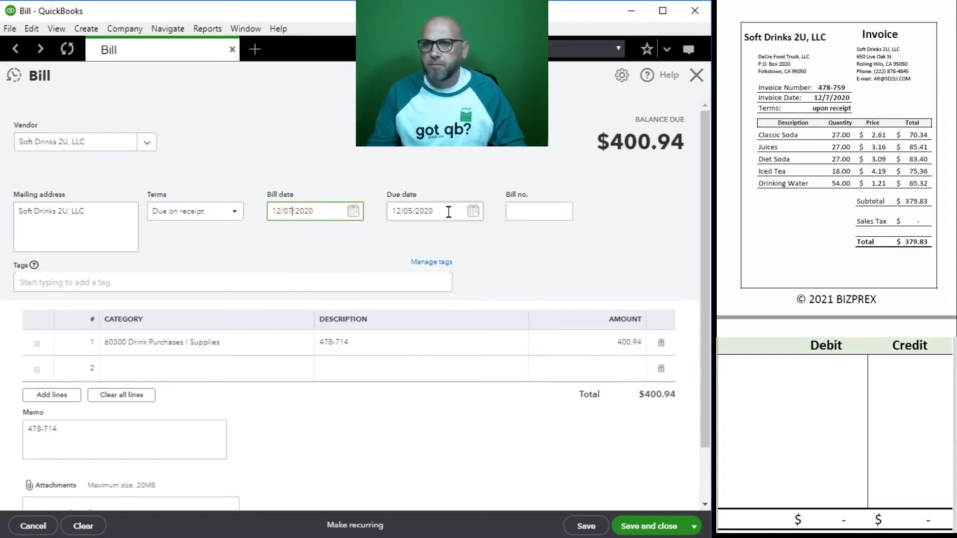
key(Tab)
Step: Use bill number 478-759 as line description and memo, with amount 379.83
click(527, 215)
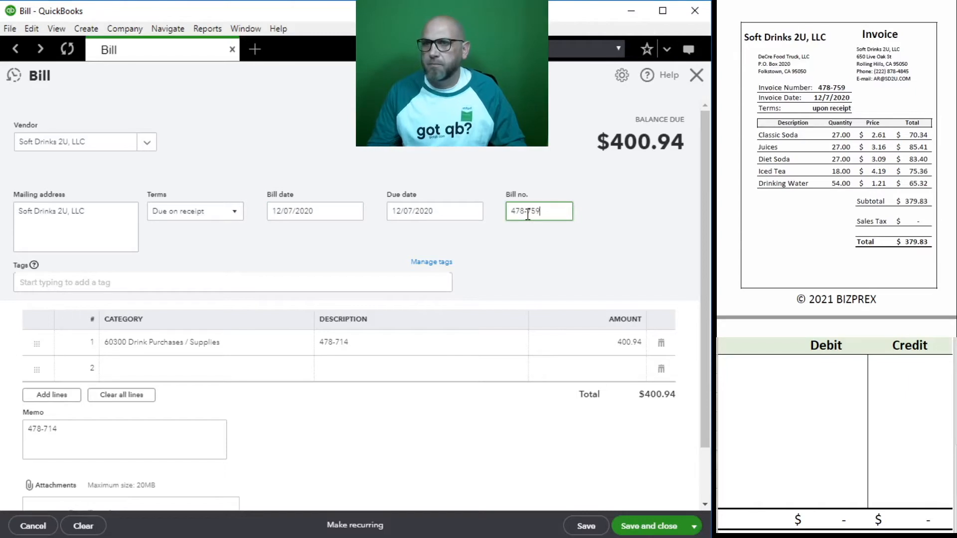
triple_click(549, 213)
key(ctrl+c)
click(386, 344)
key(ctrl+v)
drag(120, 438, 8, 445)
key(ctrl+v)
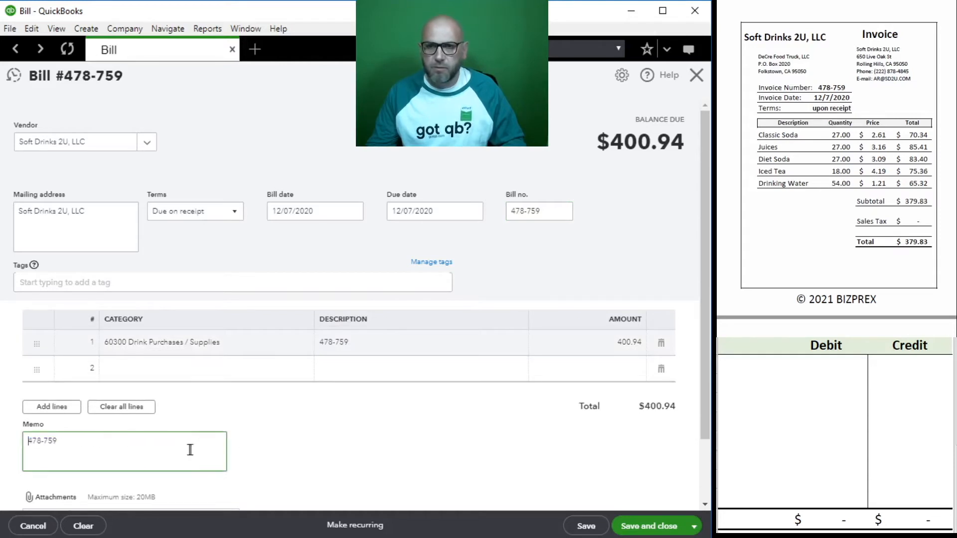
click(580, 341)
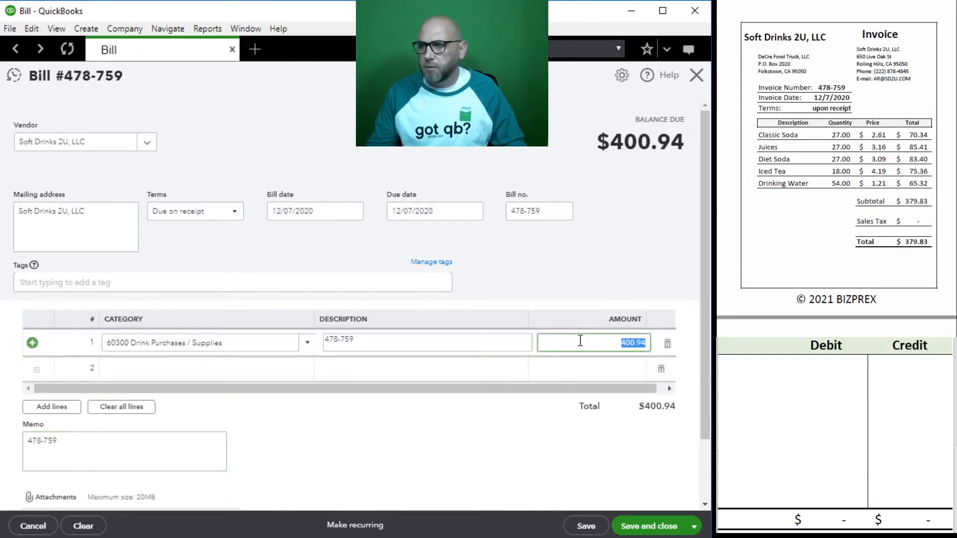
text(379.83)
click(530, 390)
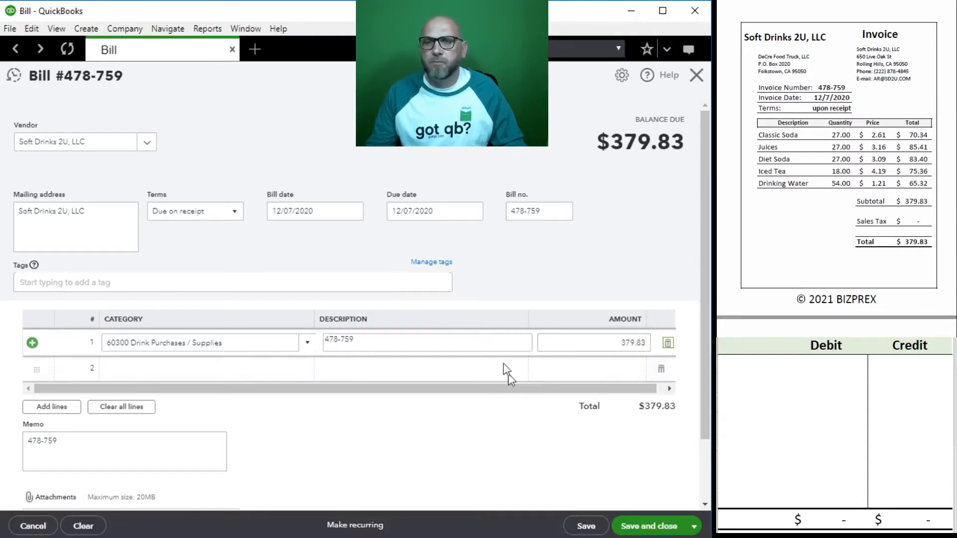
click(817, 381)
Step: Enter 20100 credit and 60300 debit of 379.83 in the grid, then save bill 478-759
click(781, 380)
click(761, 364)
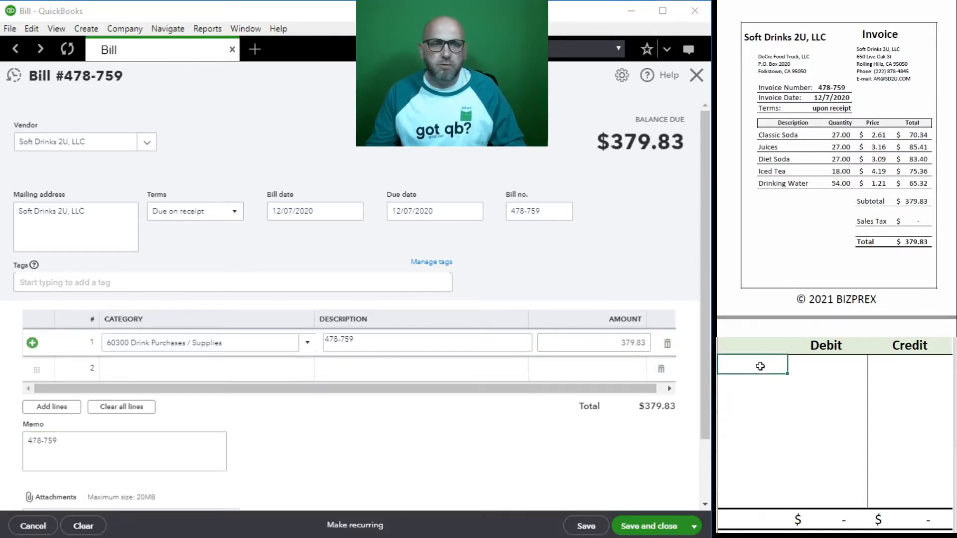
text(20100)
key(Tab)
key(Tab)
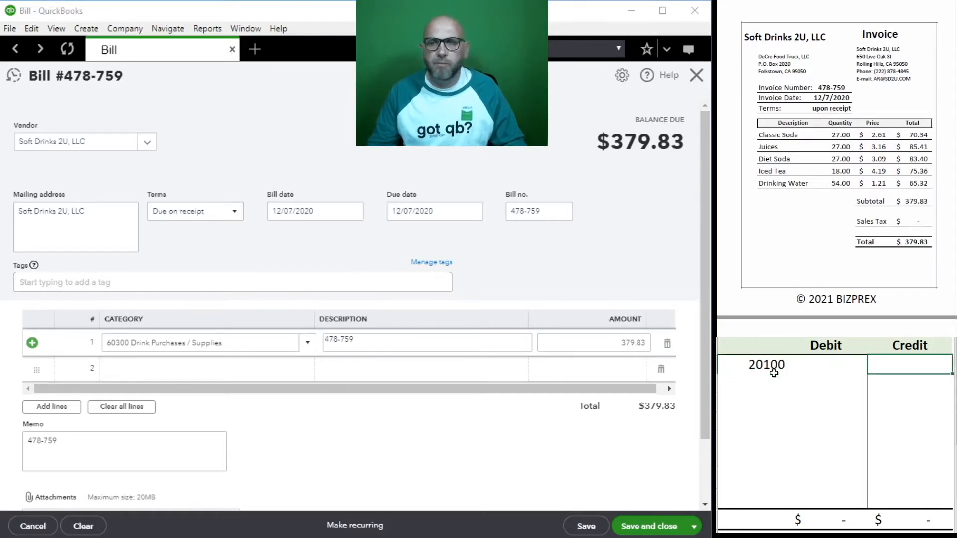
text(379.83)
key(Return)
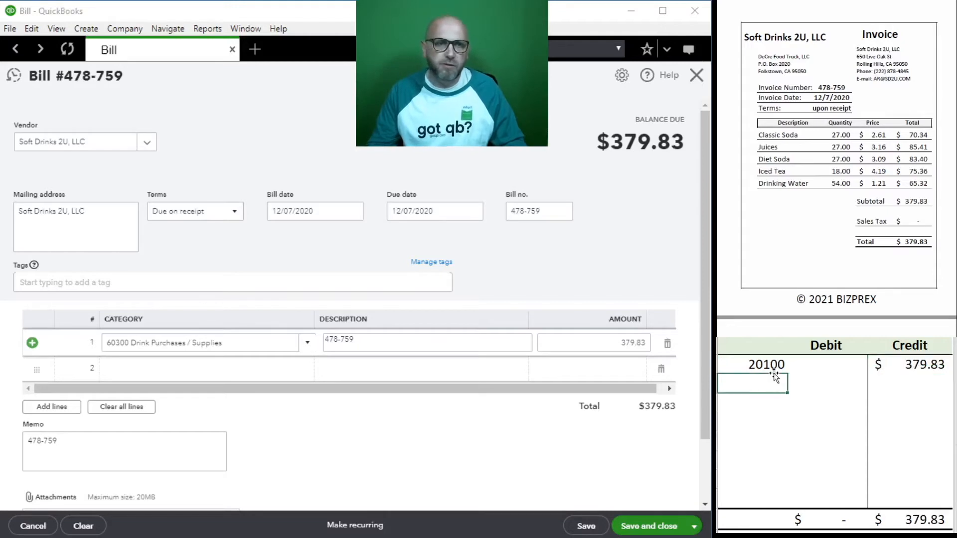
text(60)
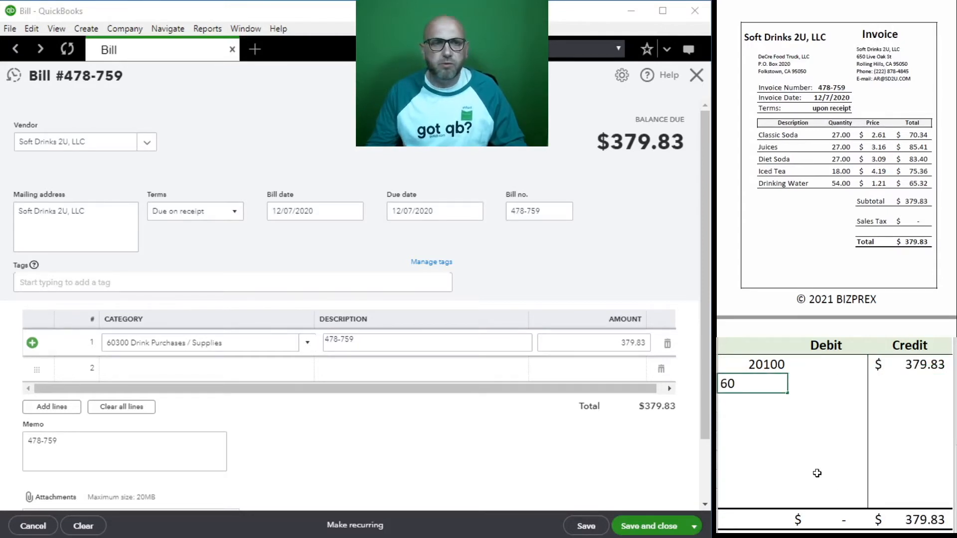
text(300)
key(Tab)
text(379.83)
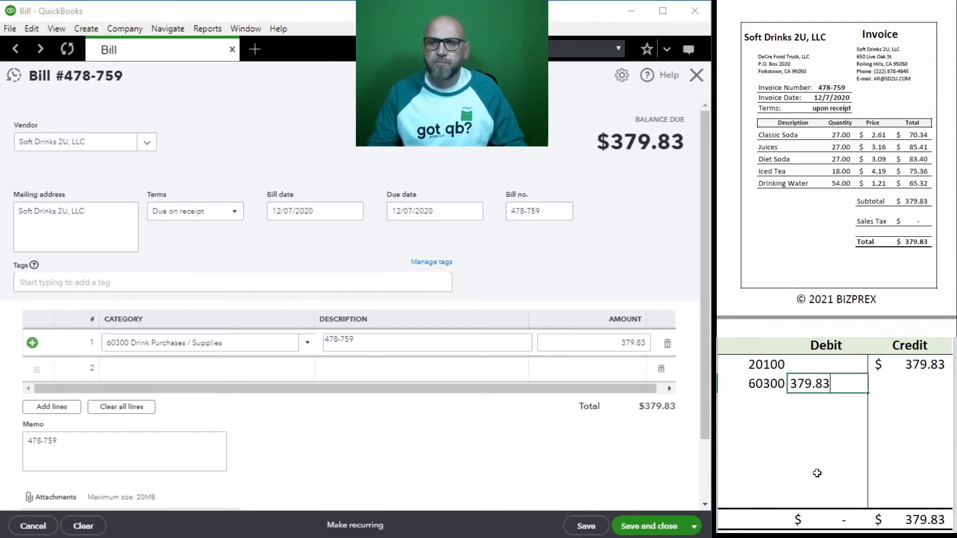
key(Return)
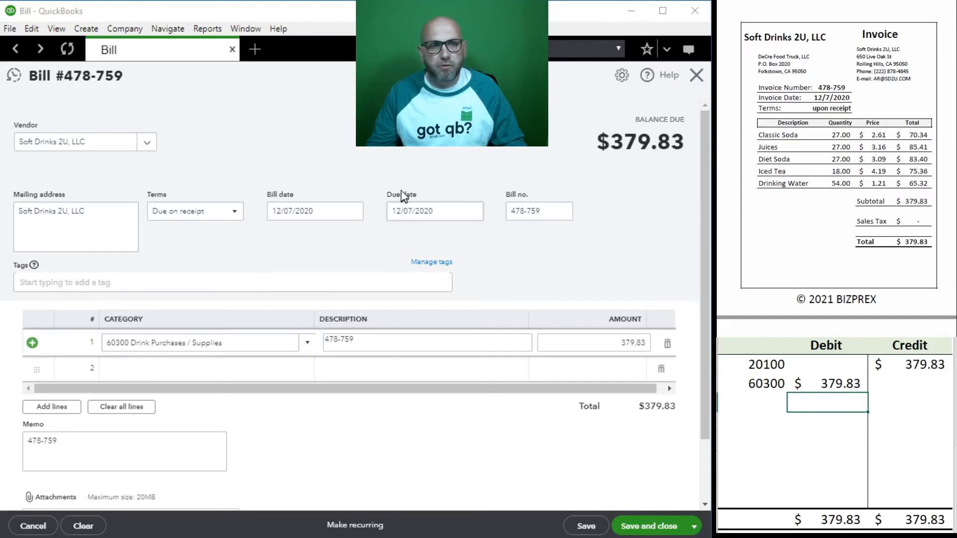
click(636, 533)
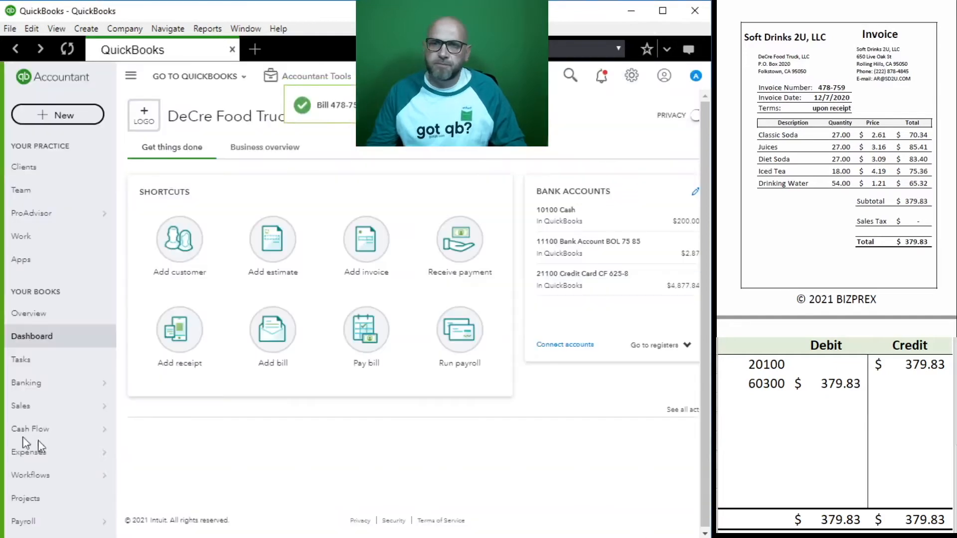
Step: Clear the 20100 and 60300 entries from the check grid
drag(912, 384, 748, 370)
key(Delete)
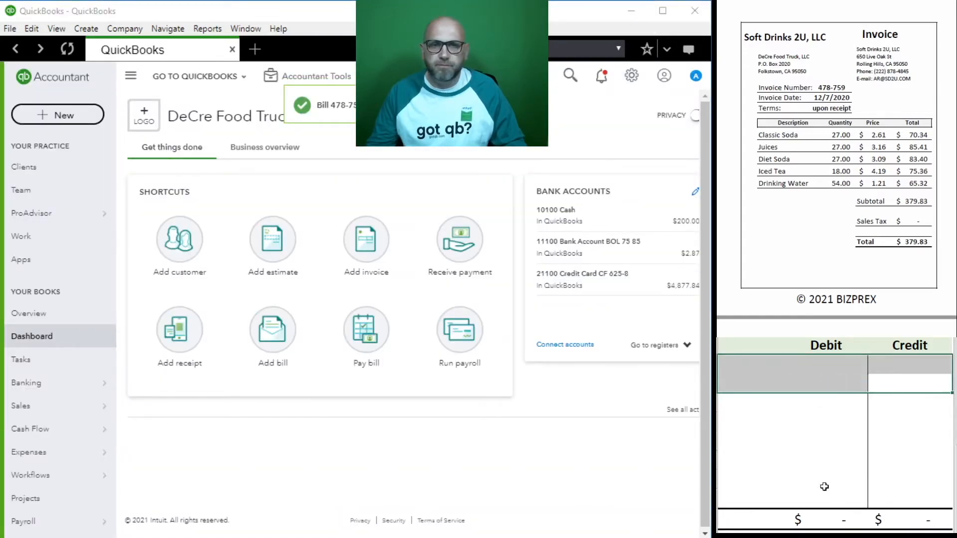
scroll(822, 182, down, 1)
scroll(822, 180, down, 5)
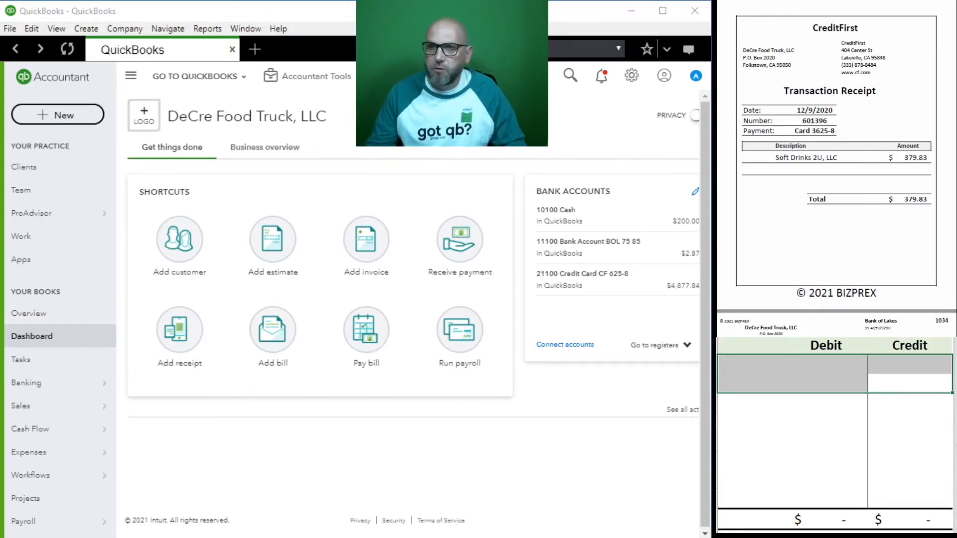
Step: Pay the Soft Drinks 2U bill from 21100 Credit Card CF, dated 12/09/2020
click(368, 337)
click(368, 337)
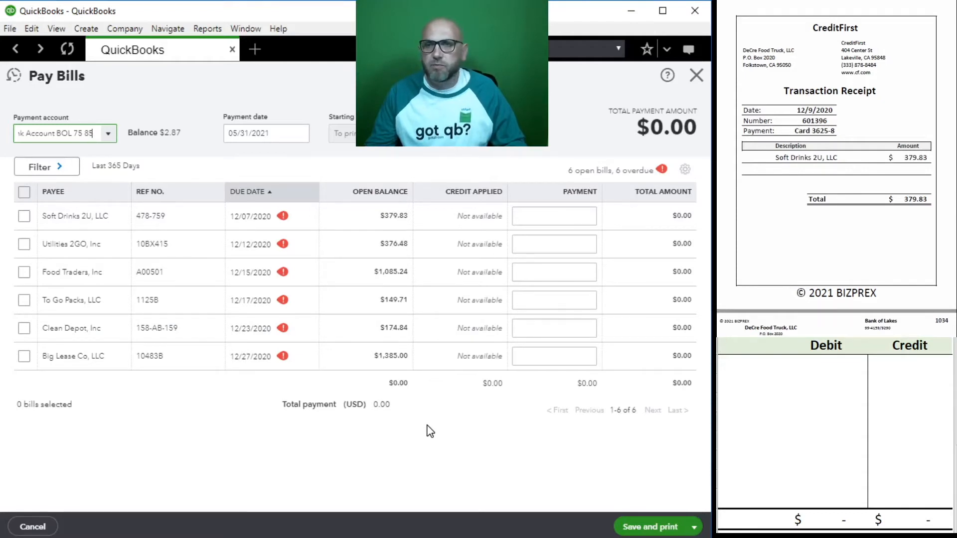
click(23, 218)
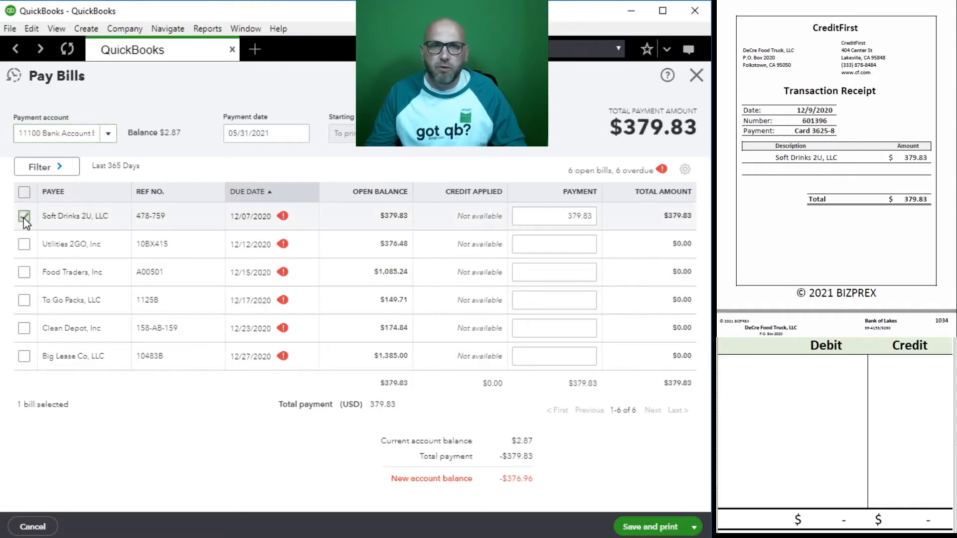
click(108, 134)
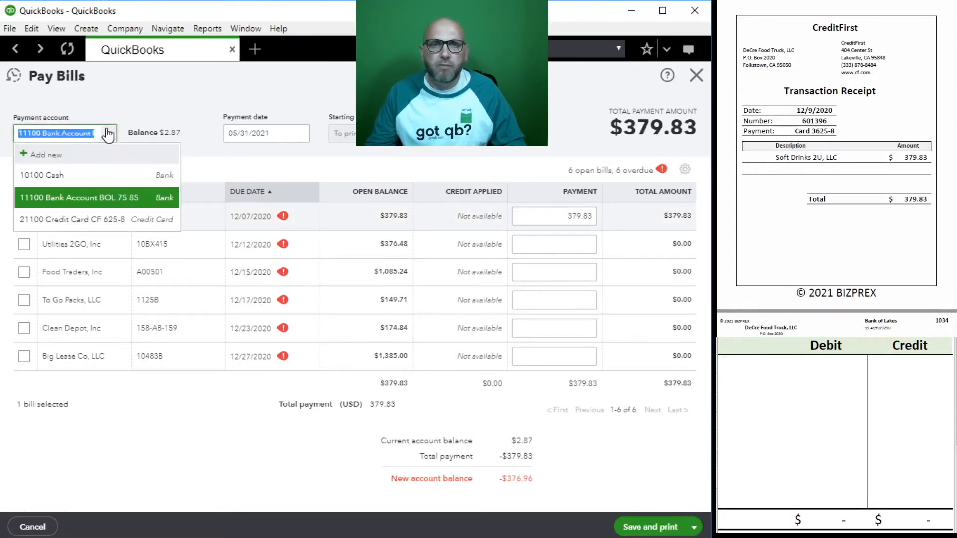
click(77, 219)
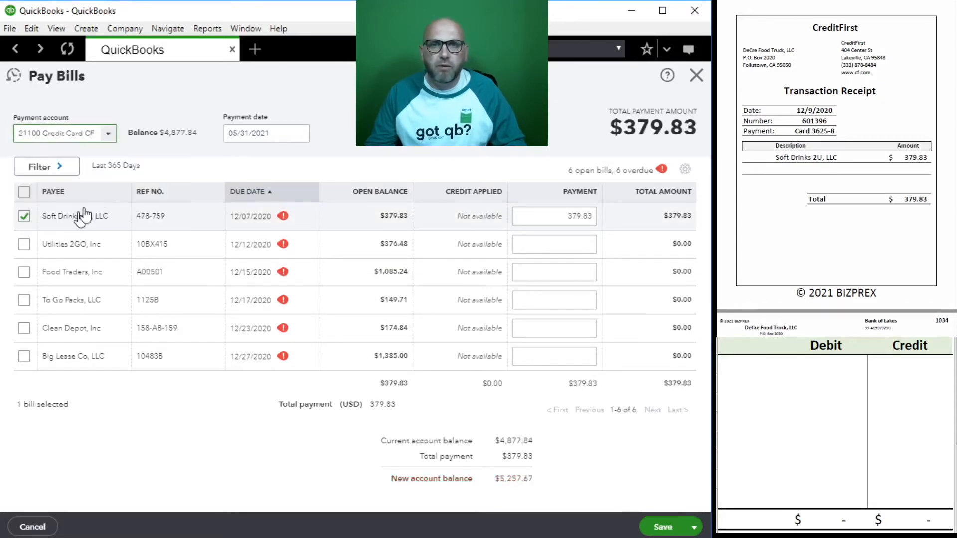
click(287, 133)
text(12/09/2020)
key(Tab)
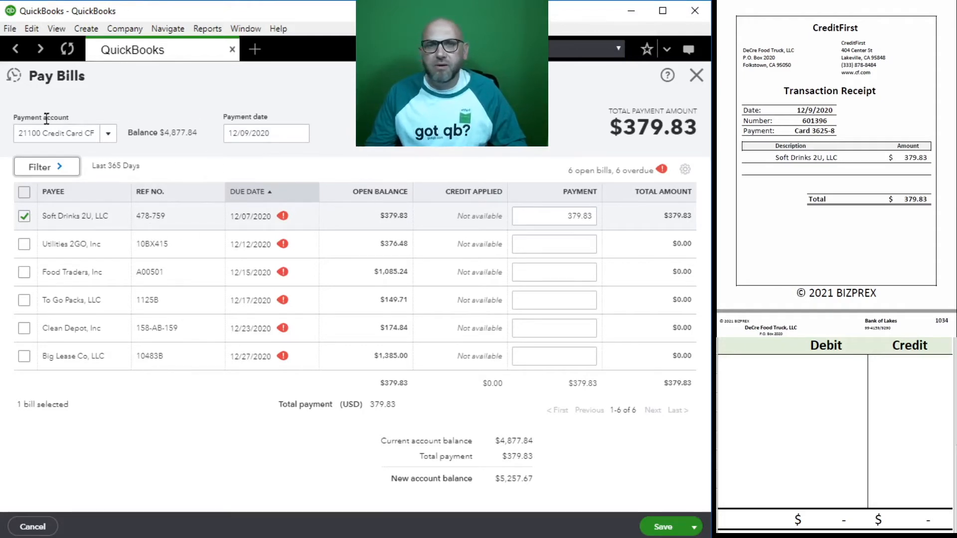
click(779, 371)
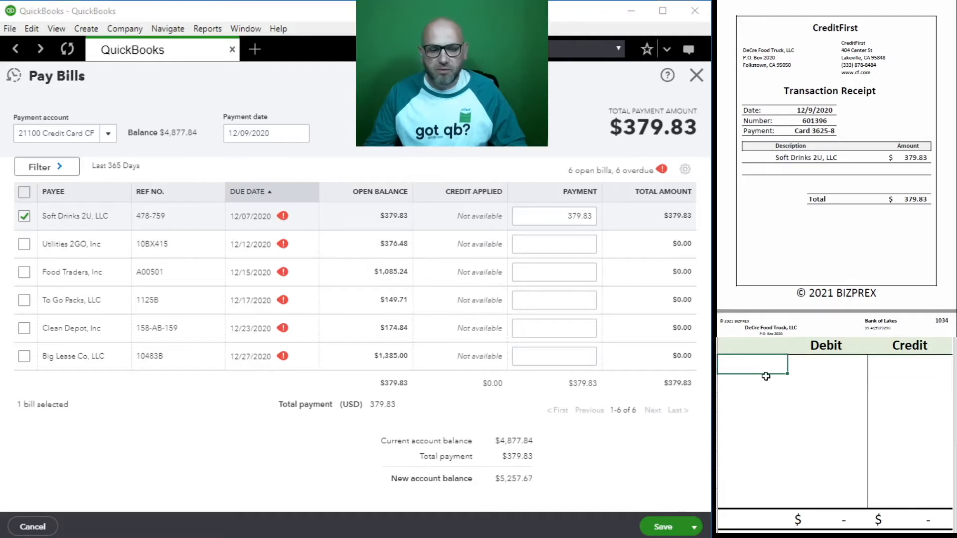
Step: Enter 20100 with a 379.83 debit and 21100 with a 379.83 credit in the grid
text(20100)
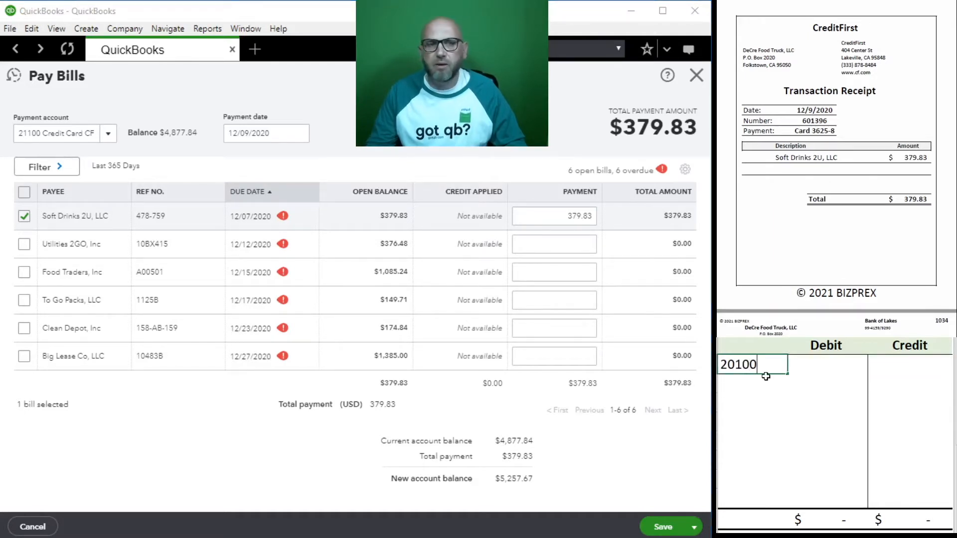
key(Tab)
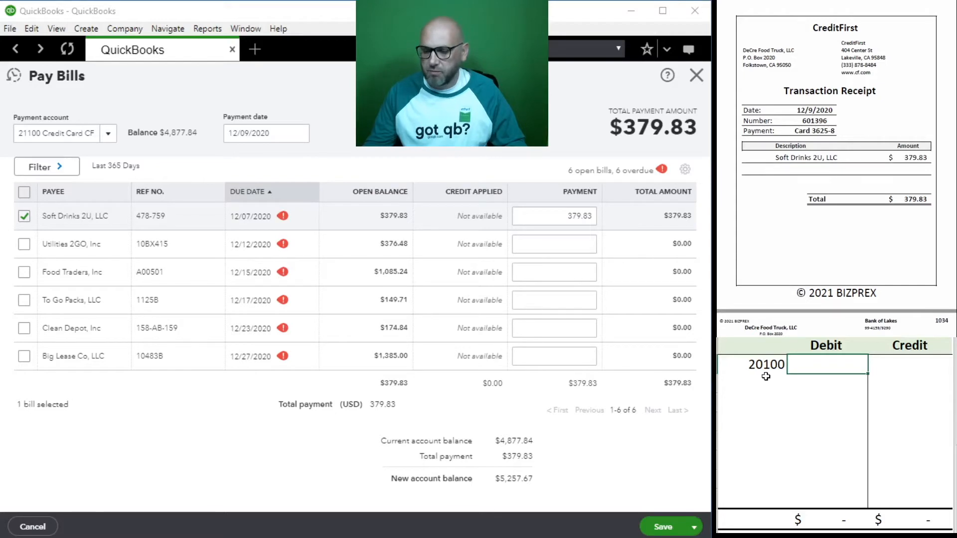
text(379.83)
key(Return)
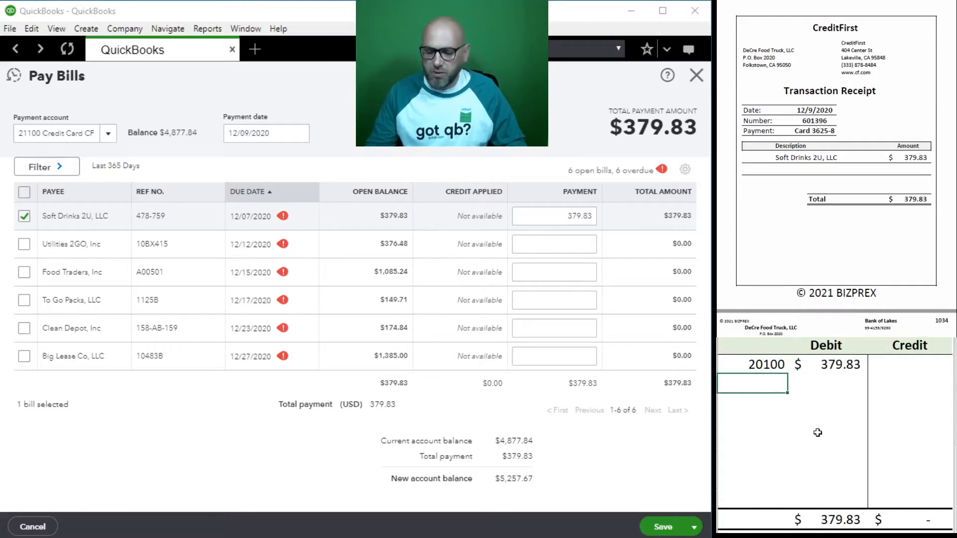
text(21100)
key(Tab)
key(Tab)
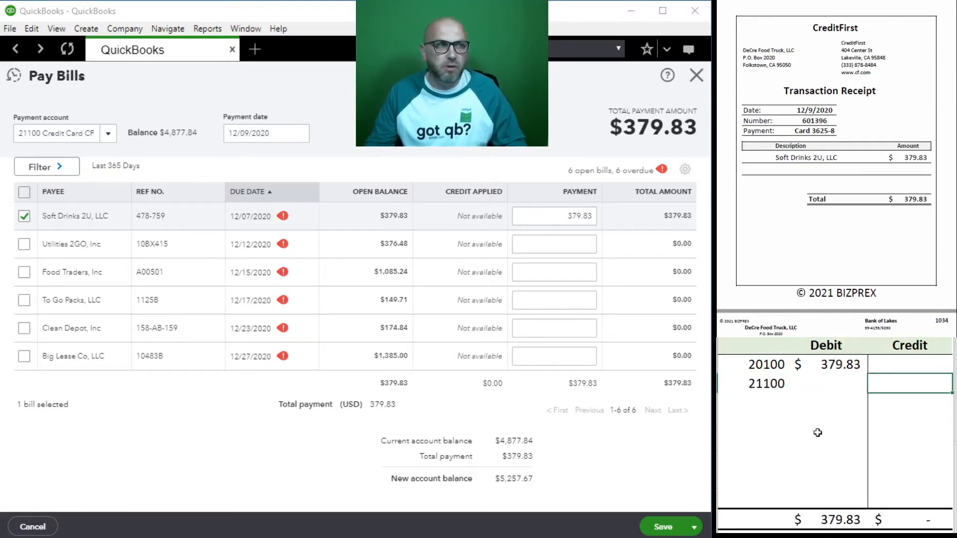
text(379.83)
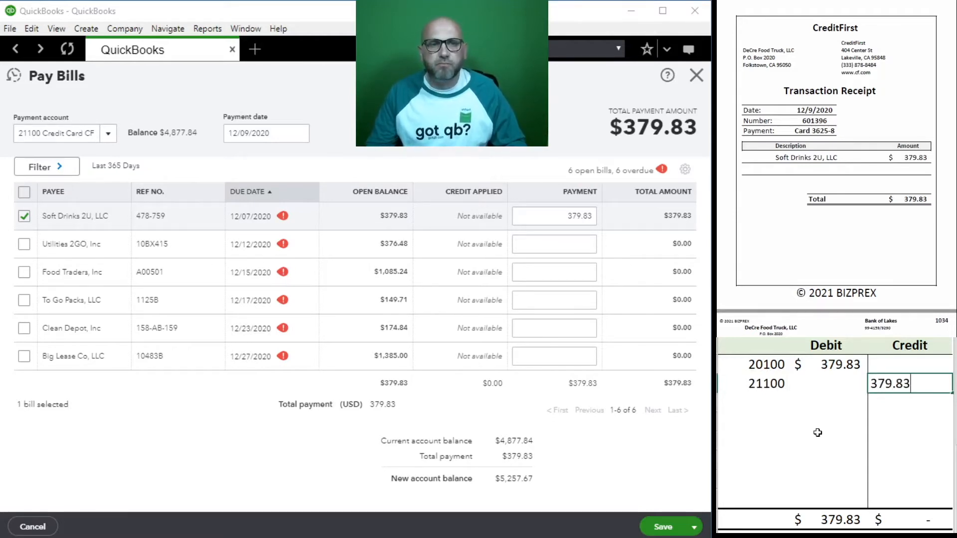
key(Return)
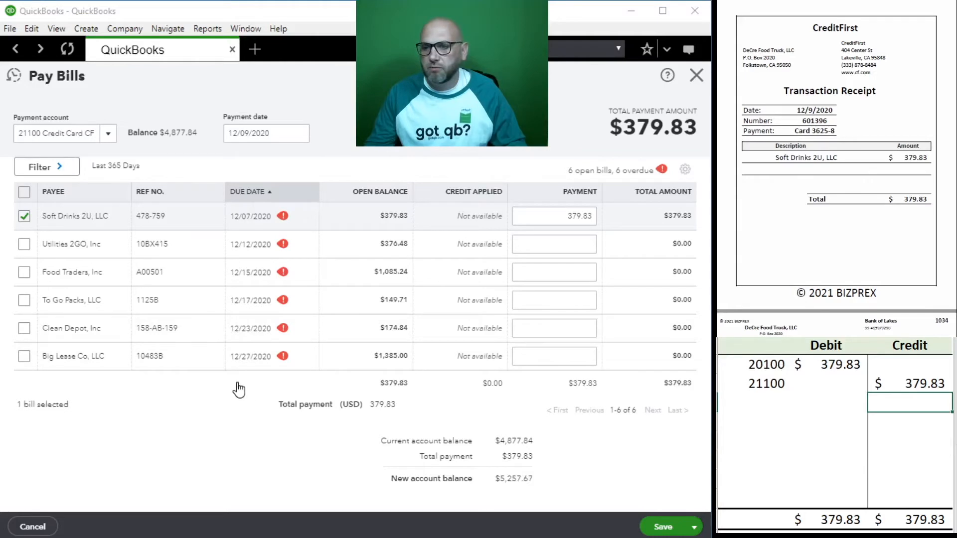
Step: Save and close the card payment, then clear both rows from the grid
click(695, 528)
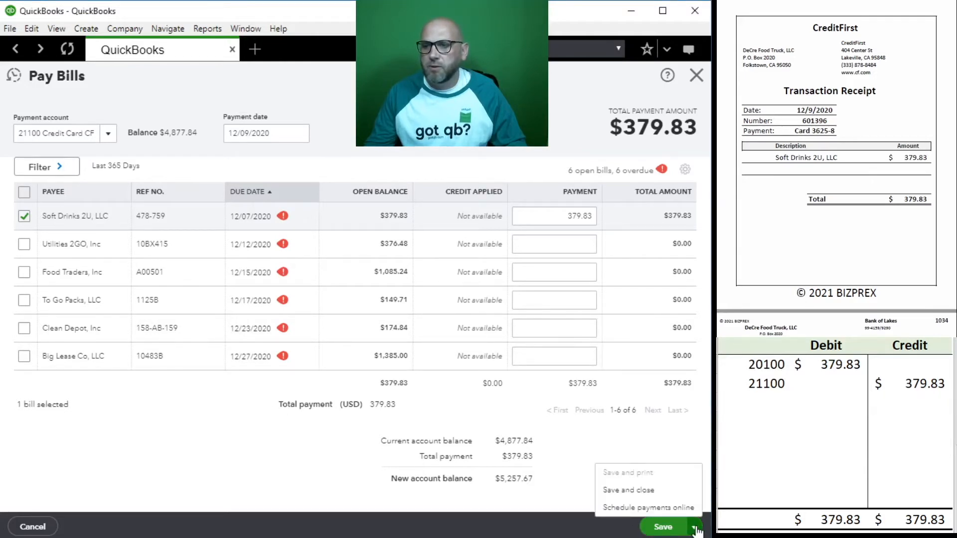
click(654, 495)
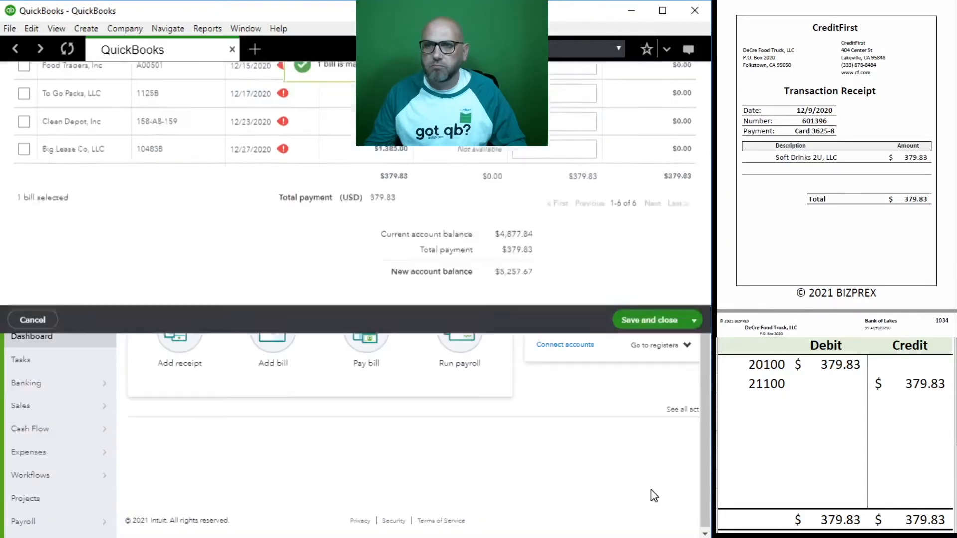
drag(909, 381, 749, 367)
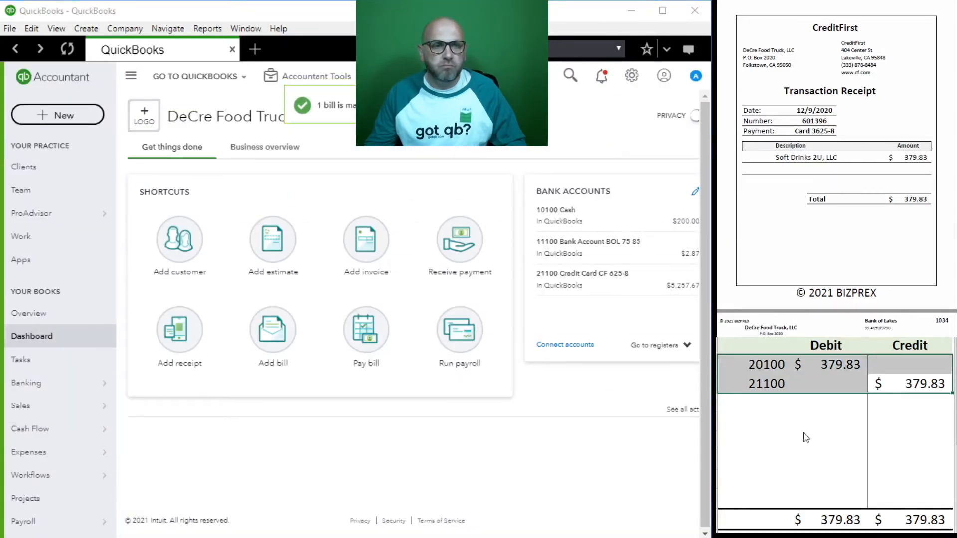
key(Delete)
scroll(897, 70, down, 5)
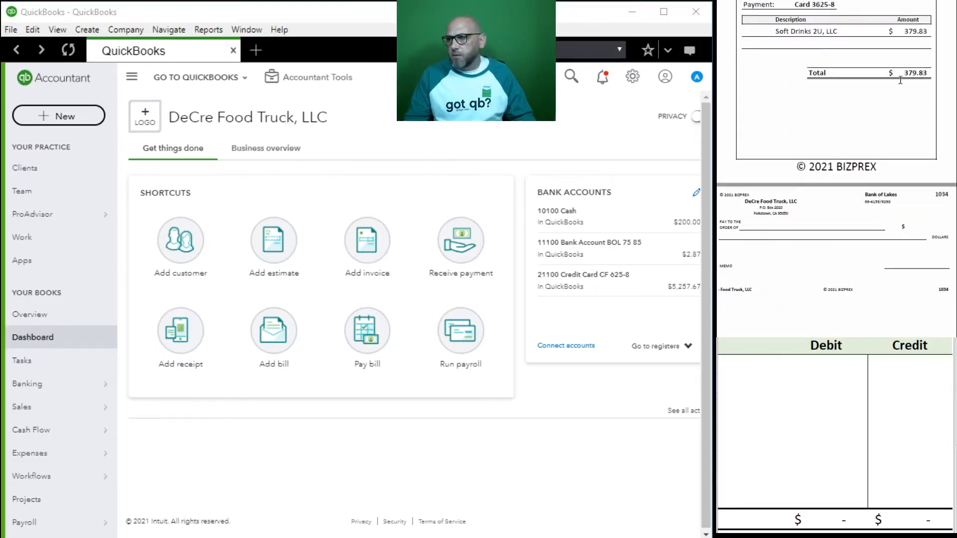
scroll(898, 69, down, 5)
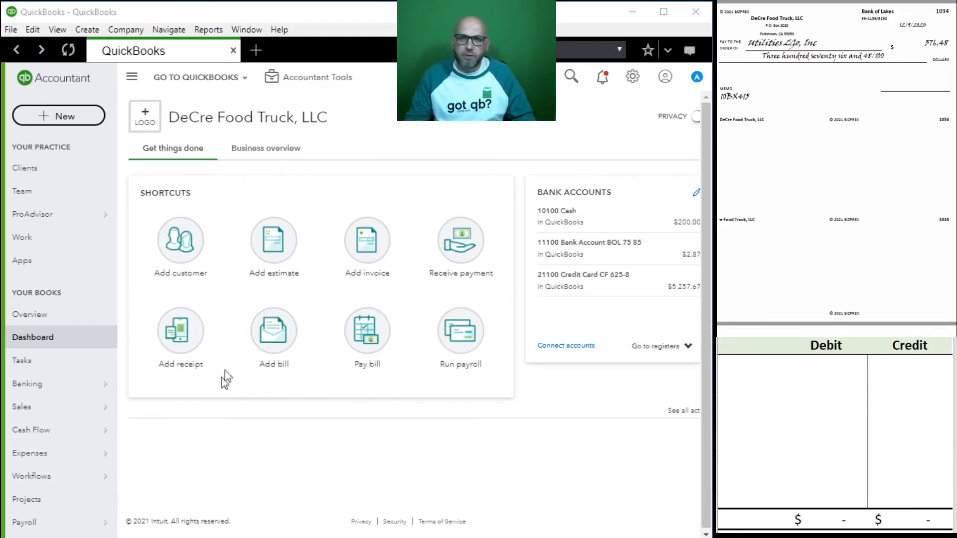
Step: Pay the Utilities 2GO bill from 11100 Bank Account, dated 12/09/2020, check 1034
click(363, 338)
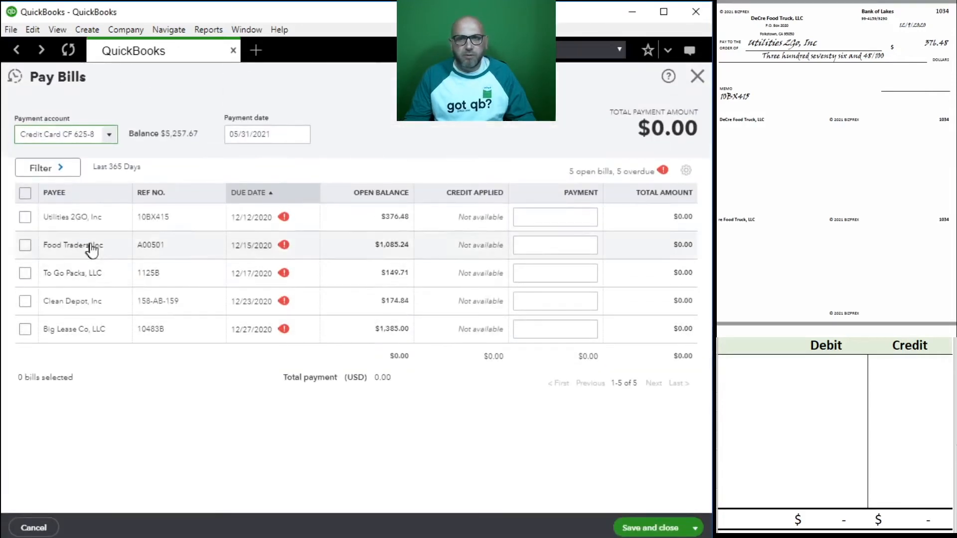
click(25, 218)
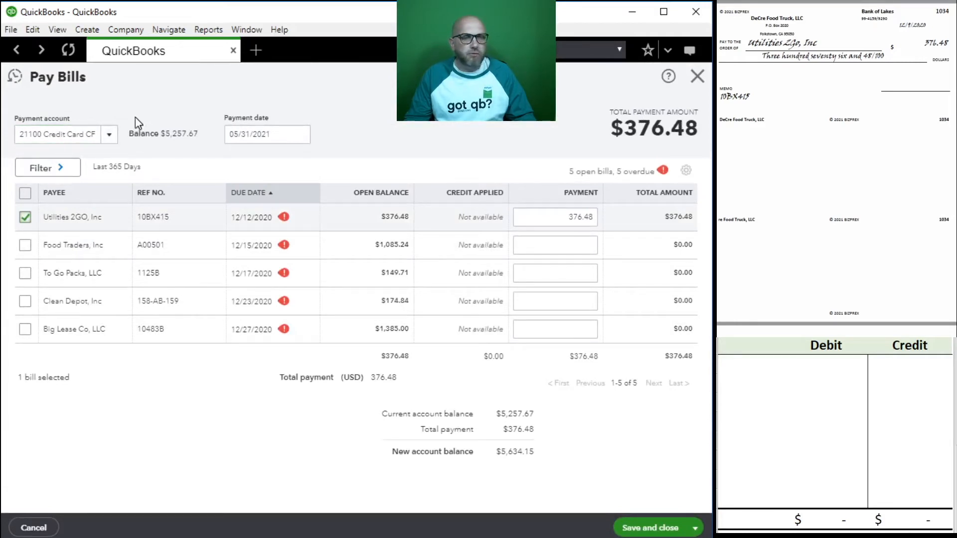
click(110, 133)
click(110, 135)
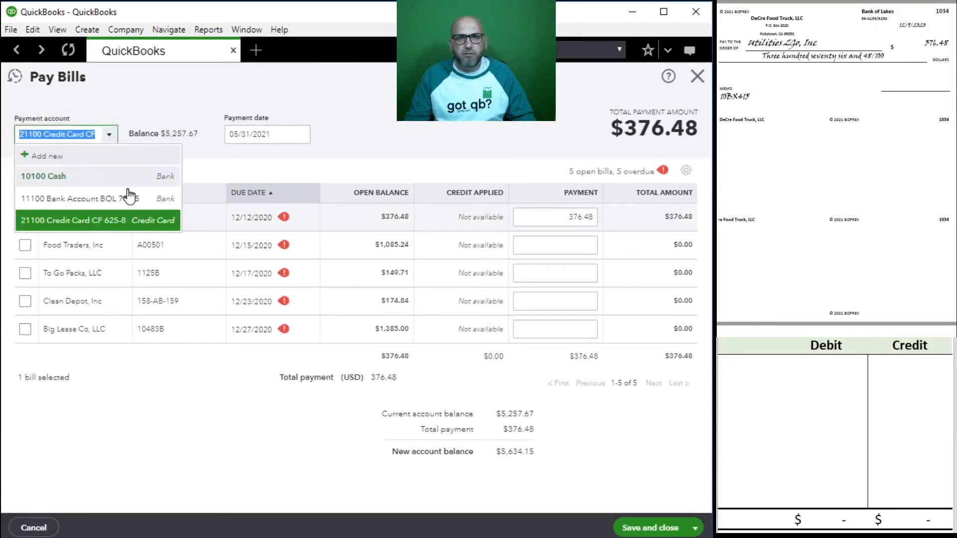
click(85, 197)
click(290, 136)
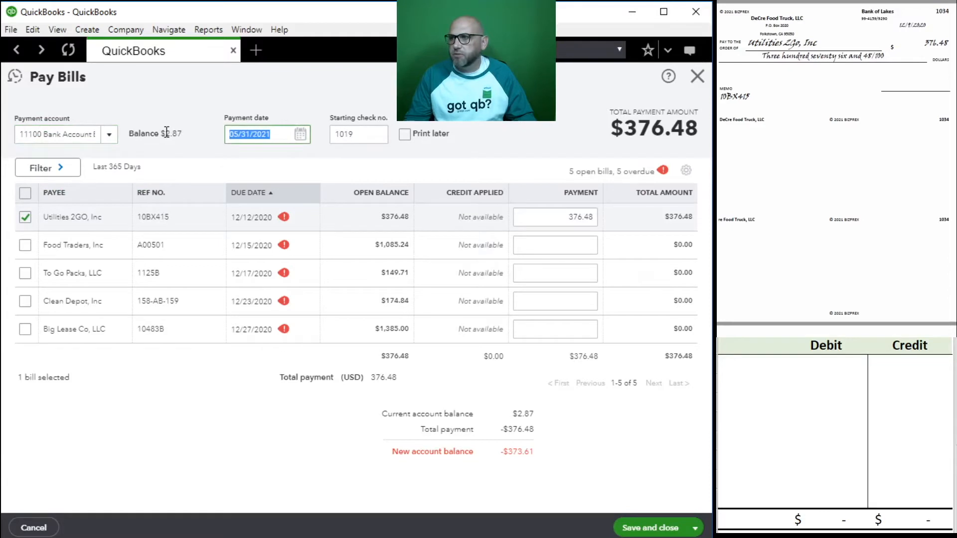
text(12/0)
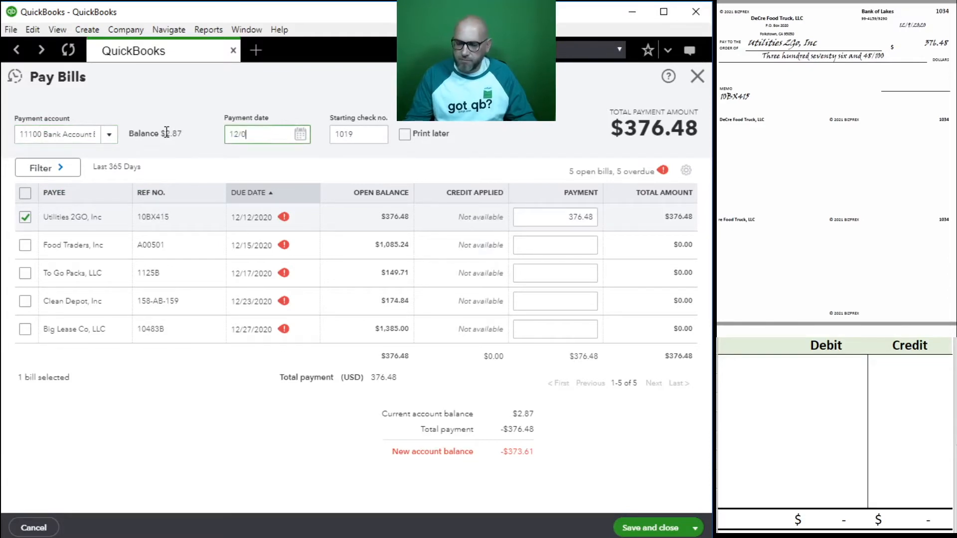
text(9/2020)
key(Tab)
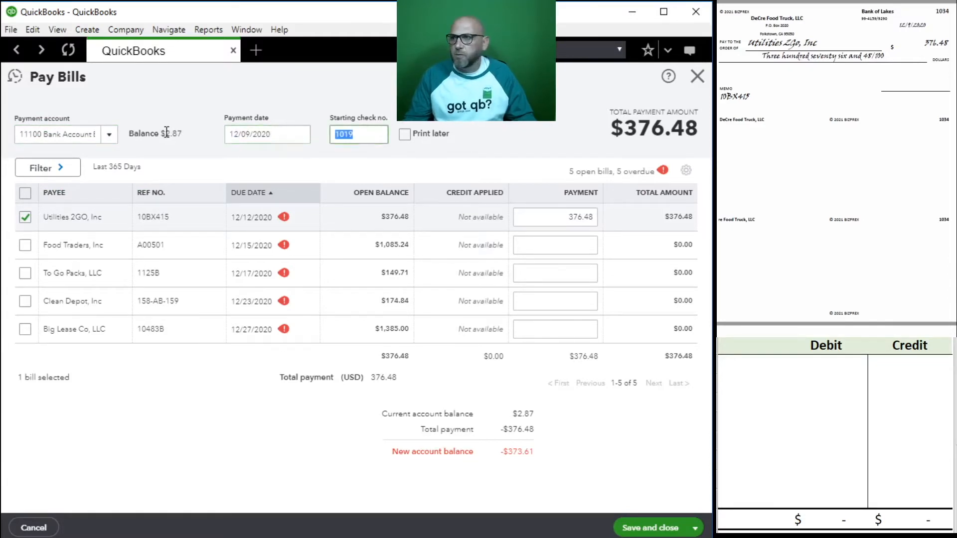
text(1)
key(Tab)
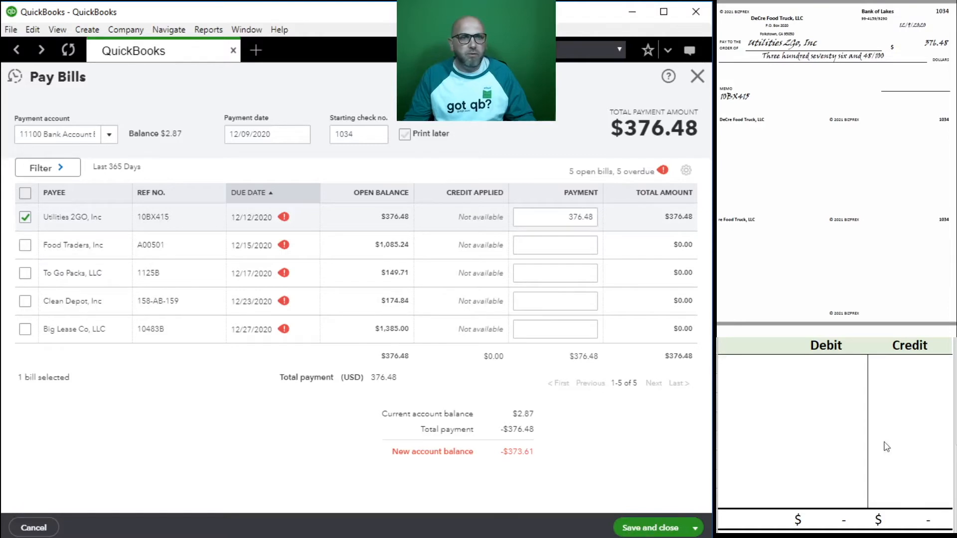
Step: Enter 11100 credit and 20100 debit of 376.48 in the grid, then save the payment
click(750, 371)
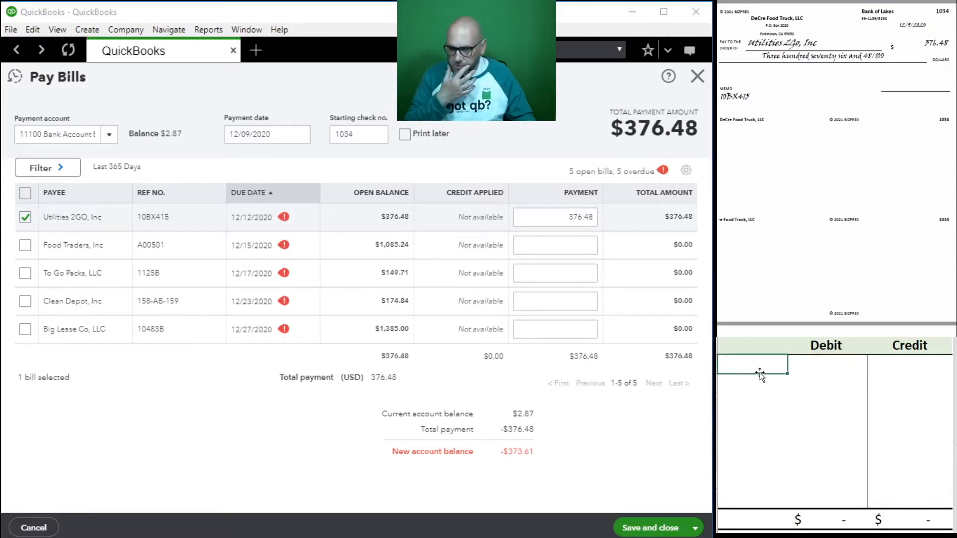
text(11100)
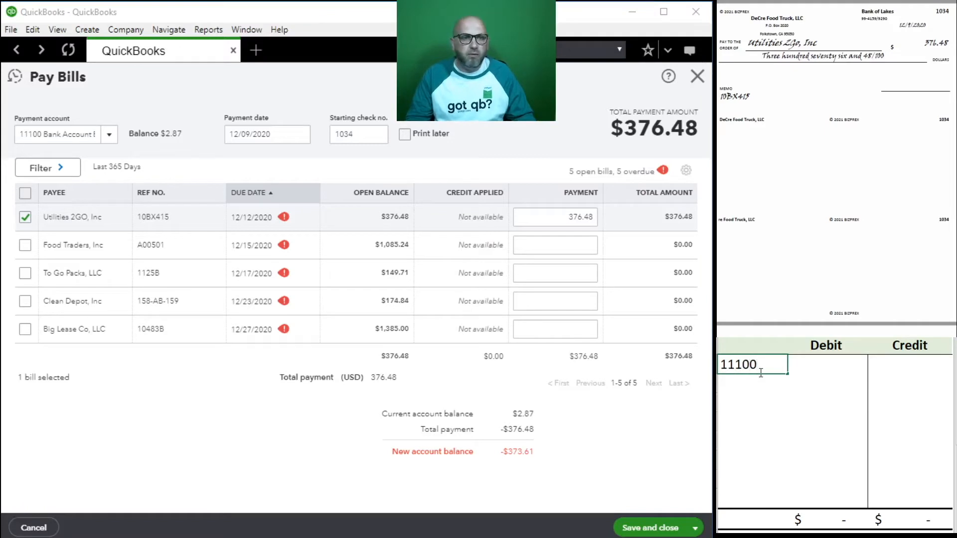
key(Tab)
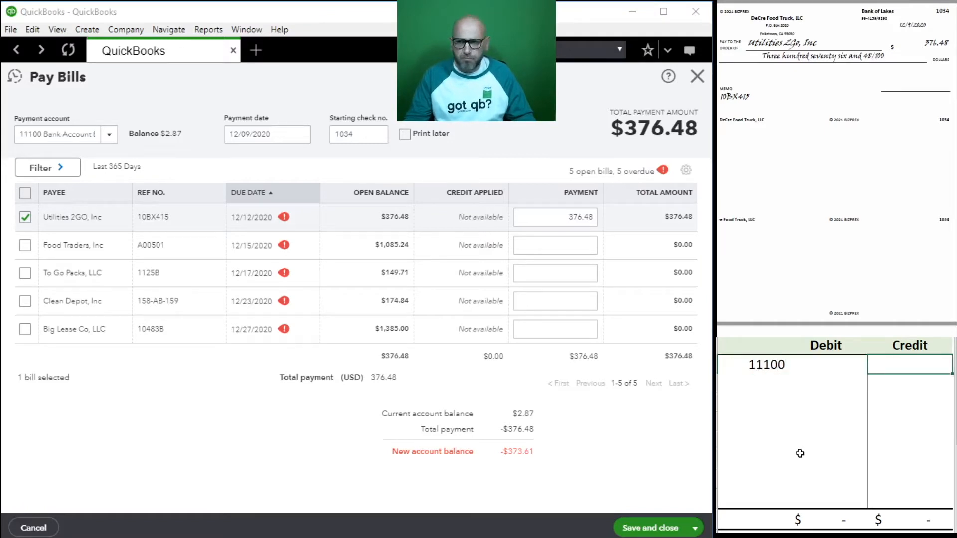
text(376.48)
key(Return)
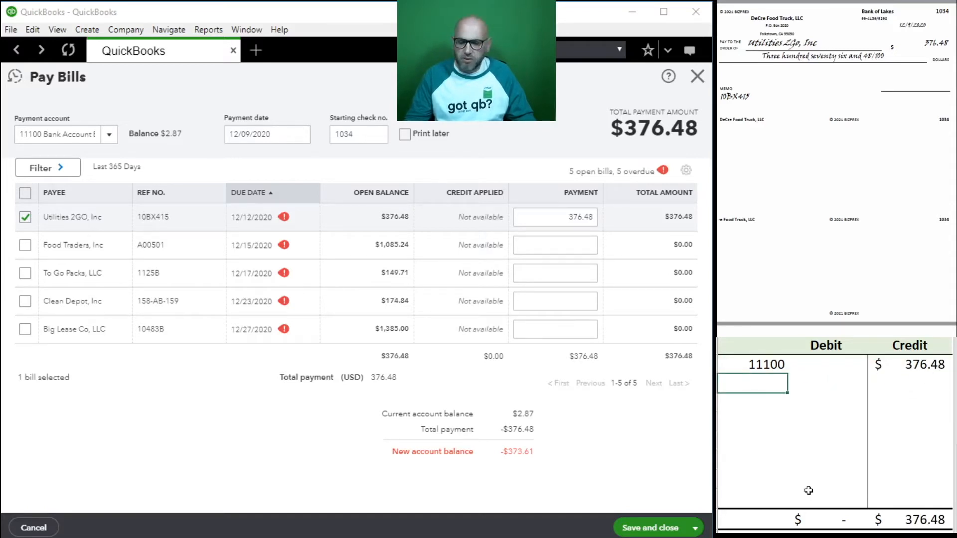
key(Tab)
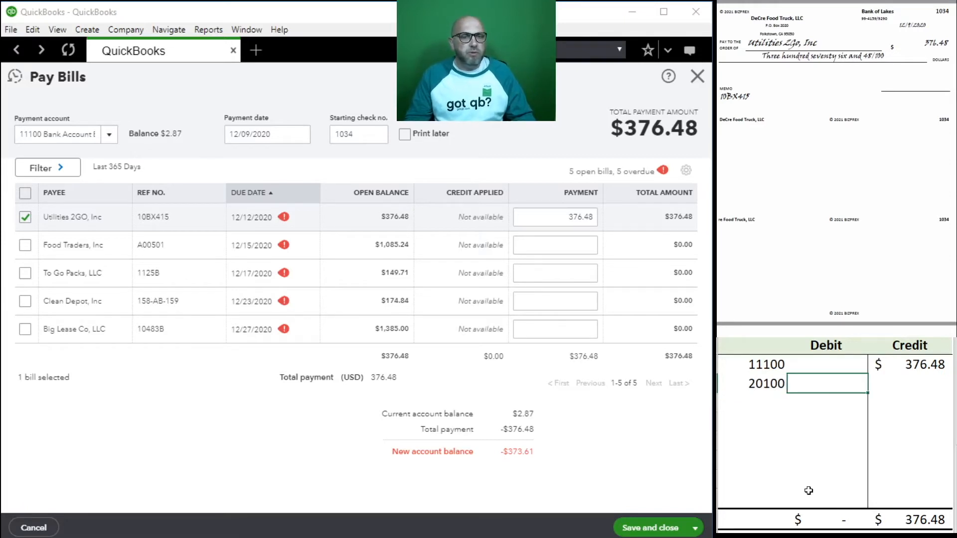
text(376.48)
key(Return)
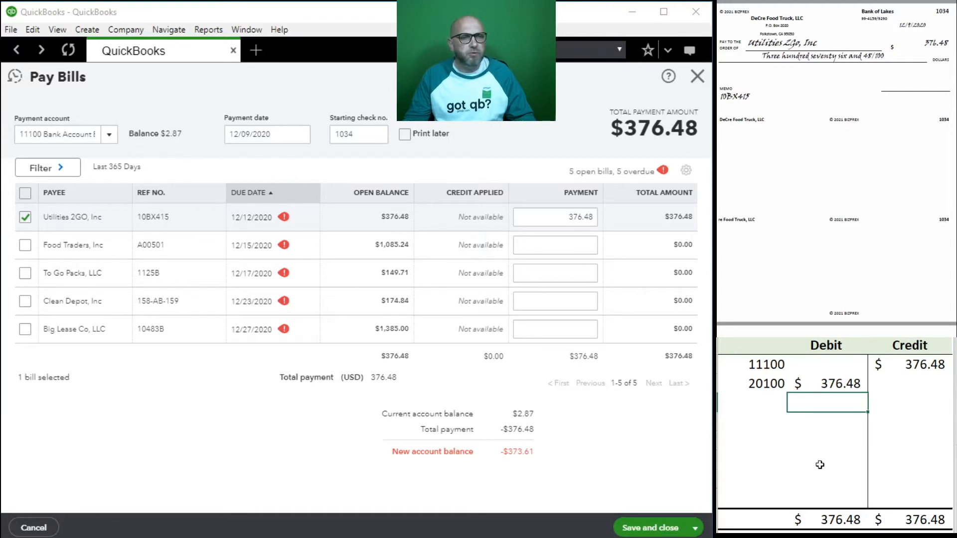
click(648, 528)
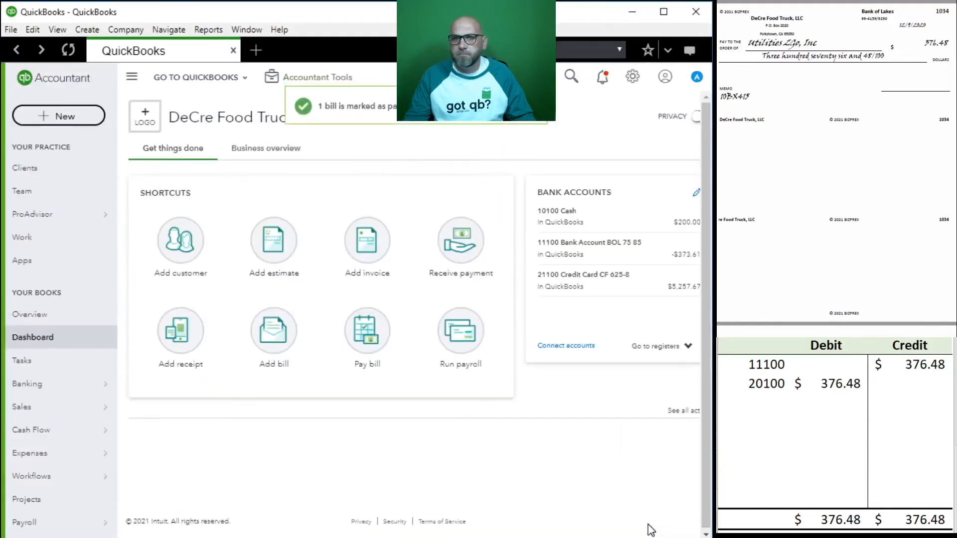
Step: Delete the previous two journal rows from the debit/credit grid
click(875, 382)
drag(890, 386, 758, 368)
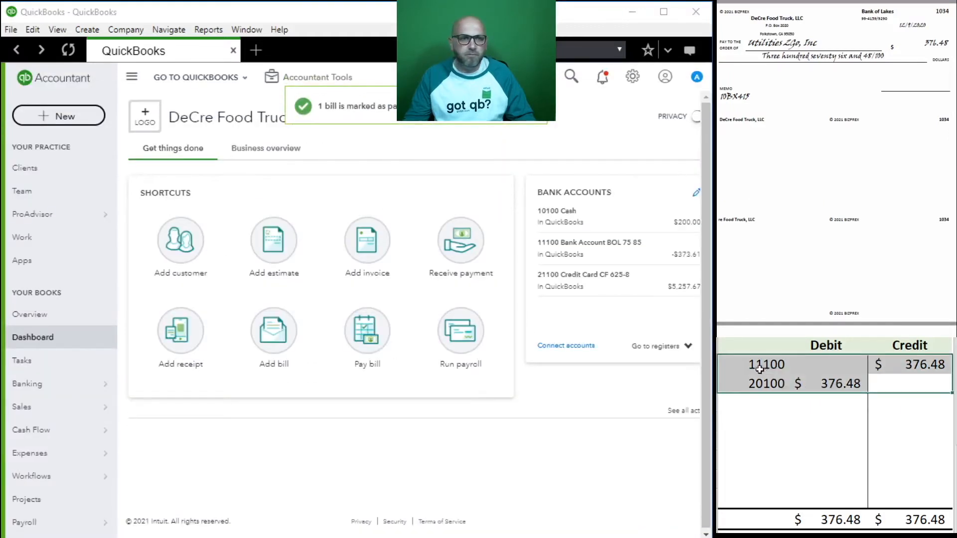
key(Delete)
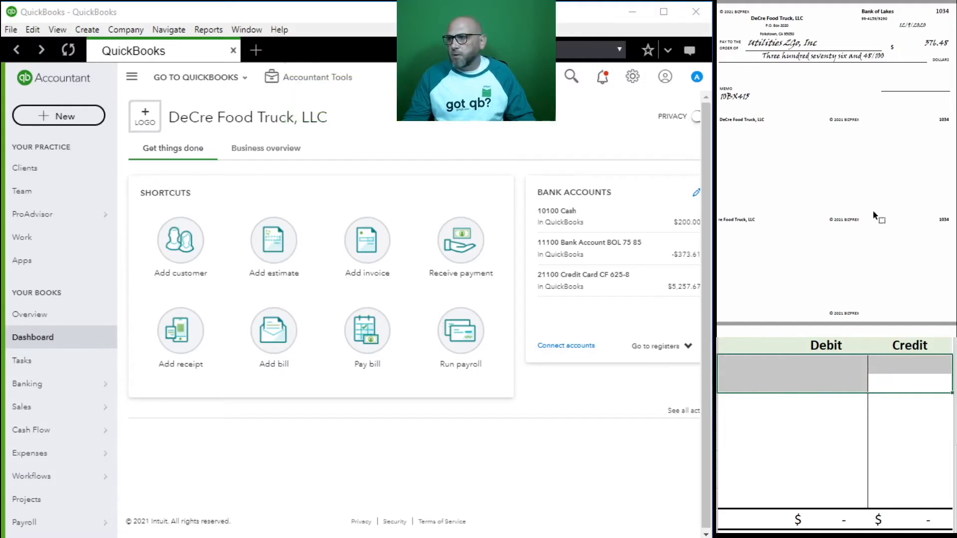
scroll(871, 210, down, 5)
scroll(867, 210, down, 1)
scroll(867, 210, up, 1)
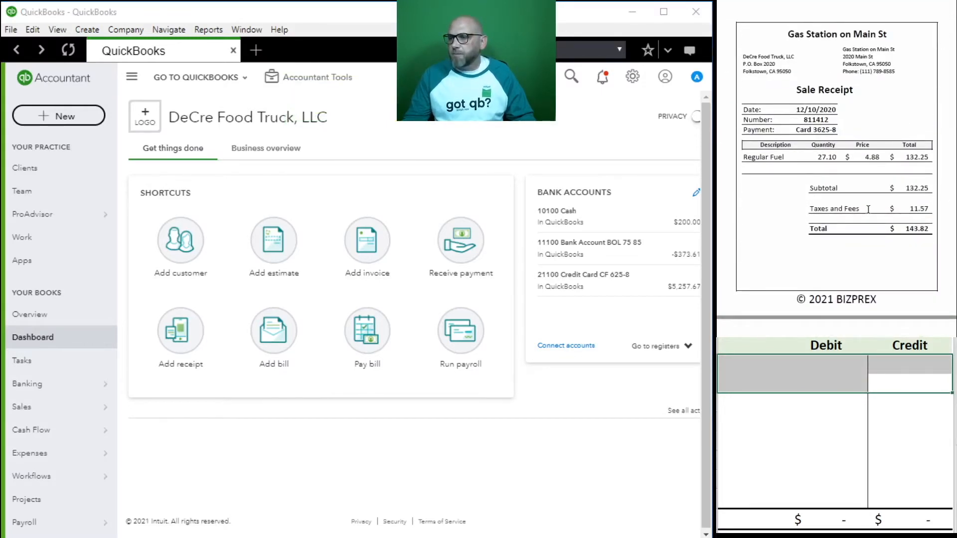
scroll(860, 206, down, 1)
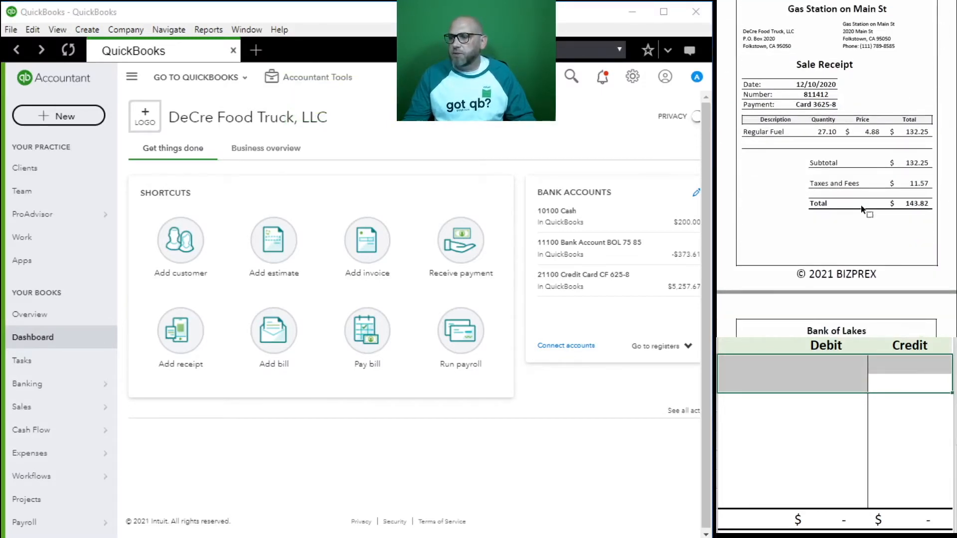
scroll(861, 210, up, 1)
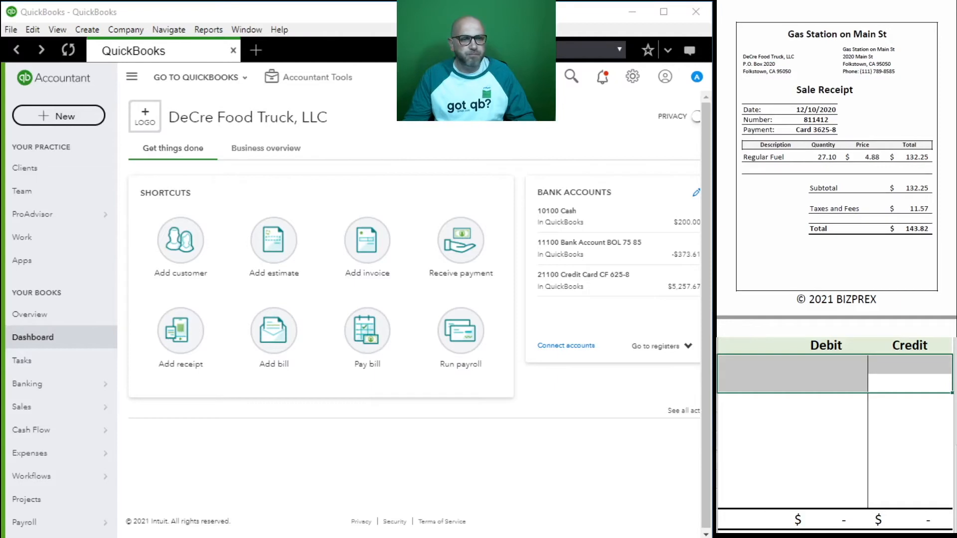
Step: Start a new expense from the Expenses list via New transaction > Expense
mouse_move(75, 452)
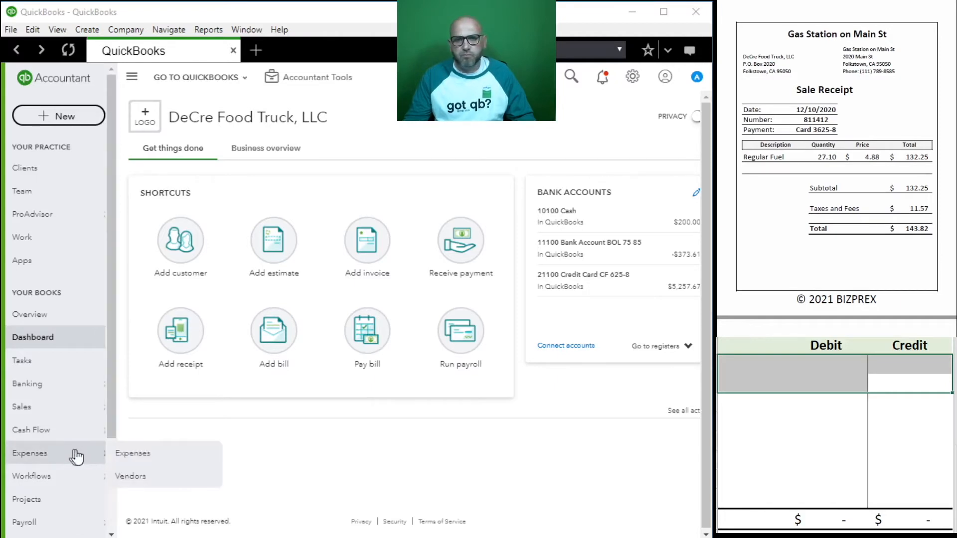
click(130, 456)
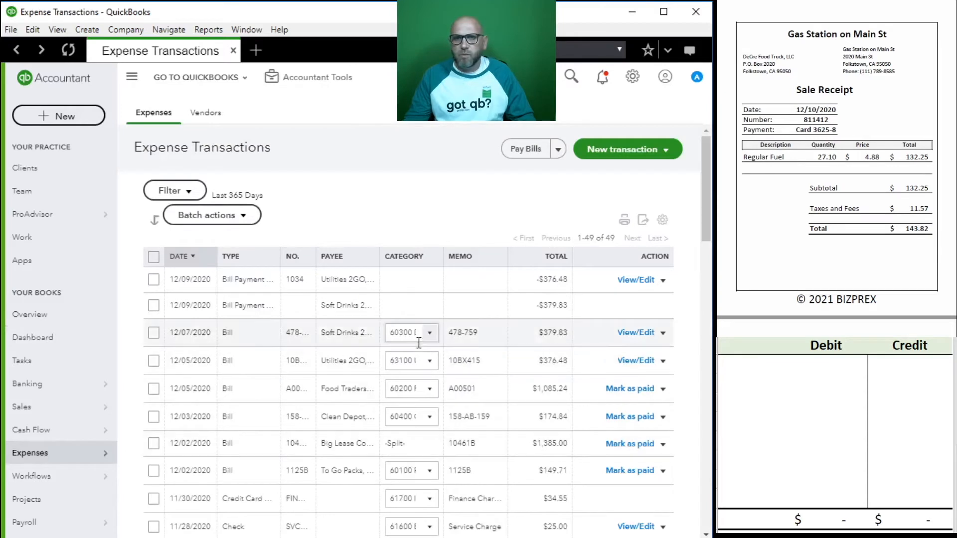
click(665, 151)
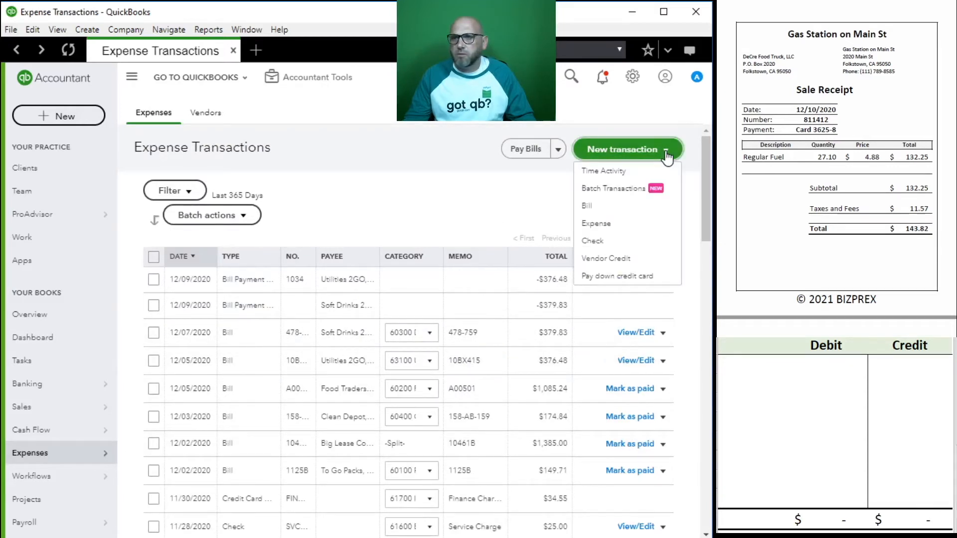
click(596, 224)
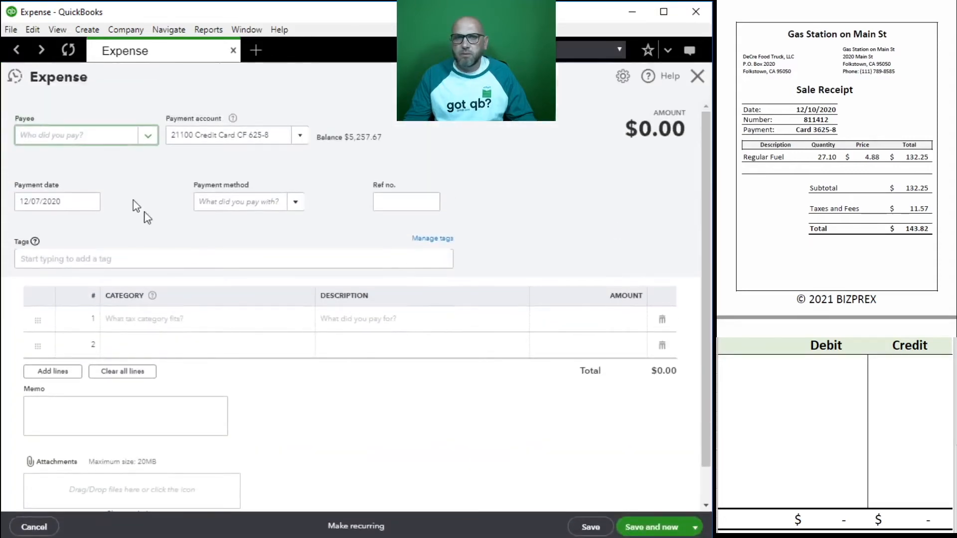
Step: Set payee Gas Station on Main St, date 12/10/2020, method Credit Card, ref 811412
text(Gas)
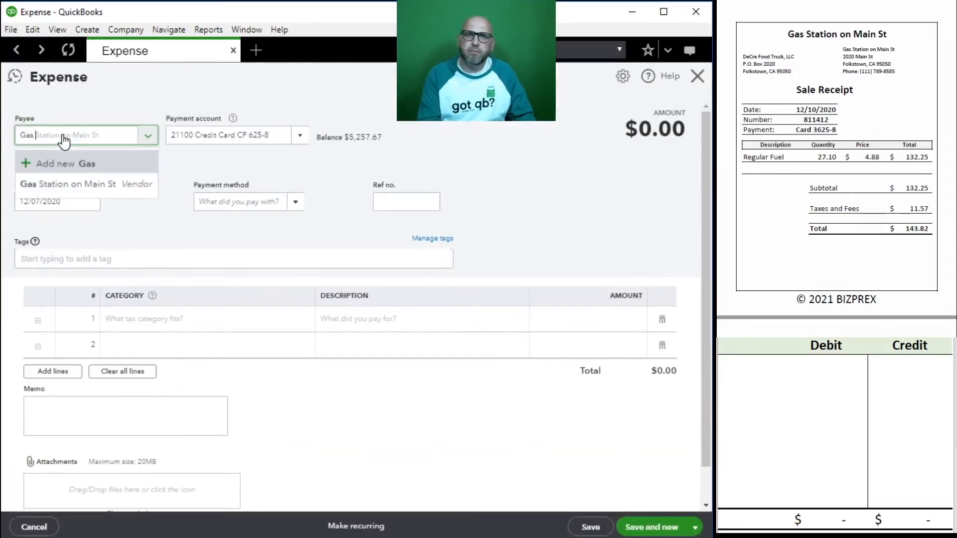
click(77, 183)
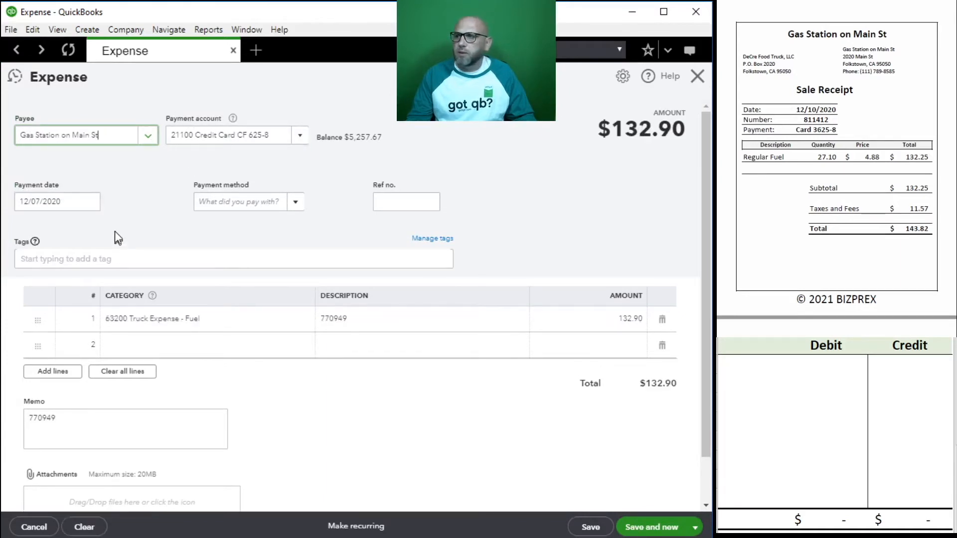
click(40, 205)
key(BackSpace)
key(BackSpace)
text(10)
key(Tab)
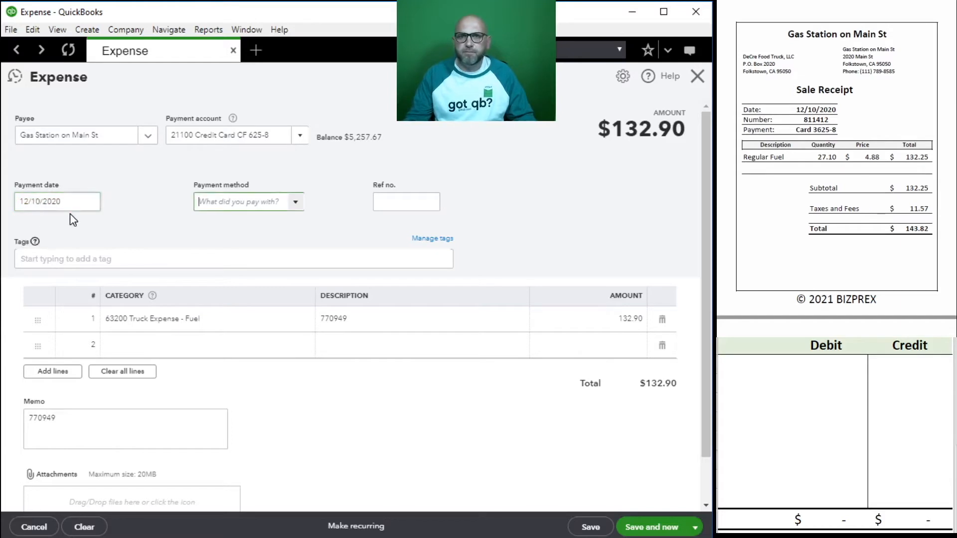
text(Credit Card)
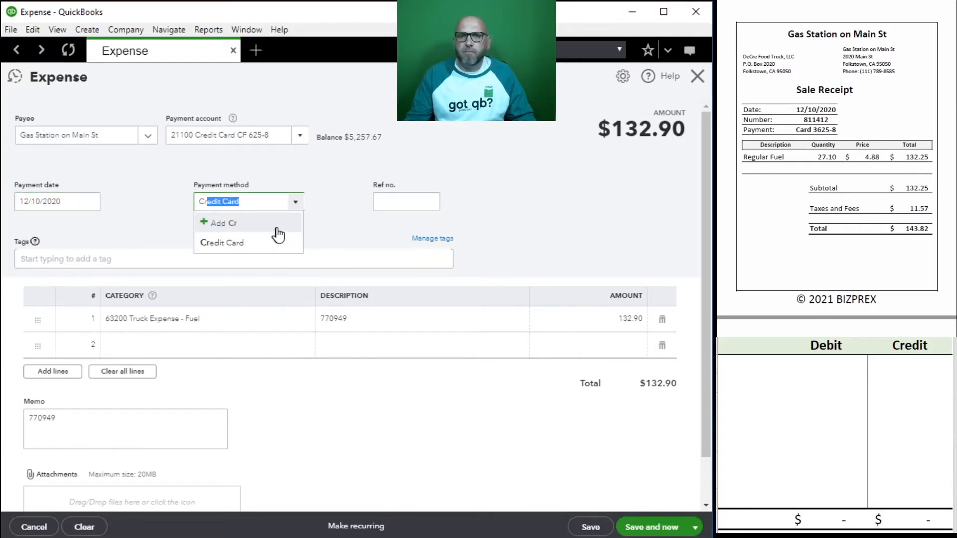
click(252, 245)
click(401, 202)
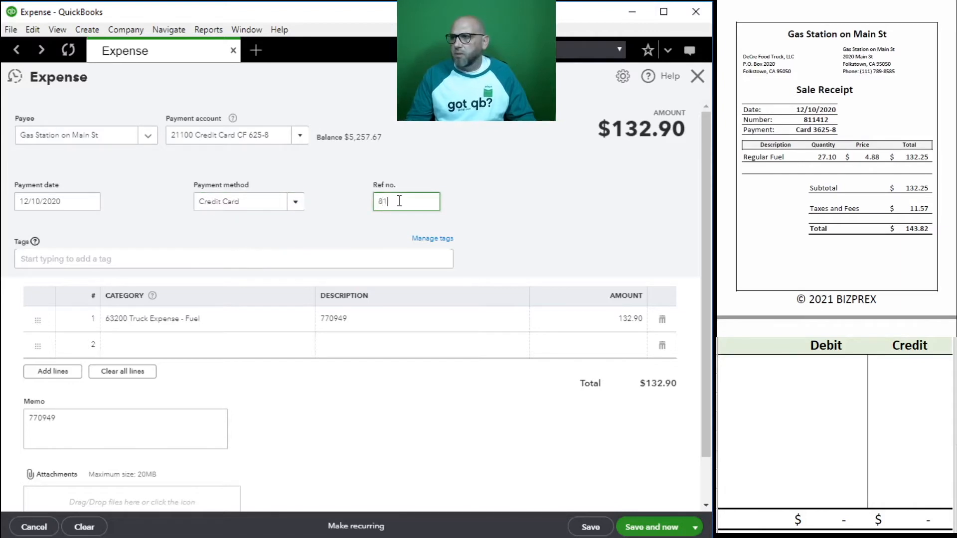
text(811412)
key(Tab)
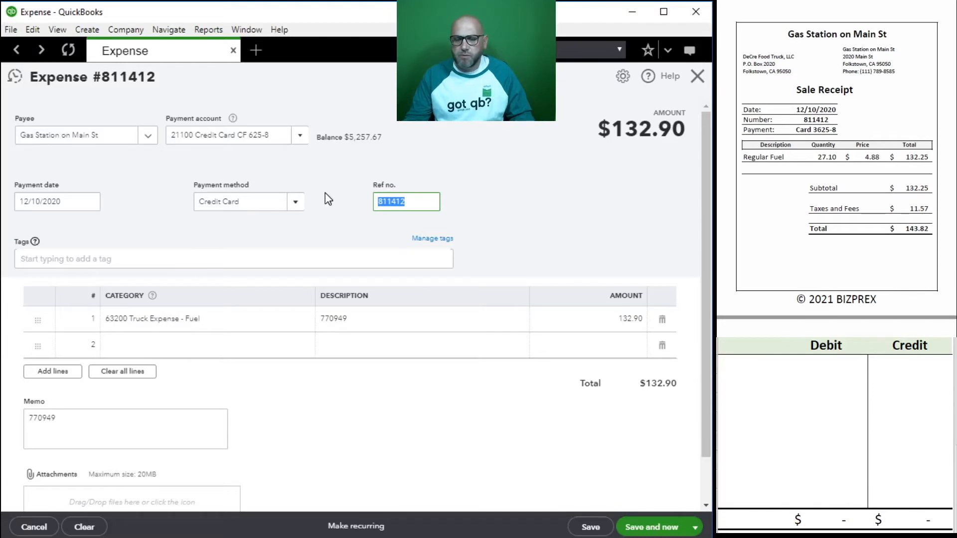
Step: Set the fuel line description and memo to 811412 and amount to 143.82
click(356, 323)
text(811412)
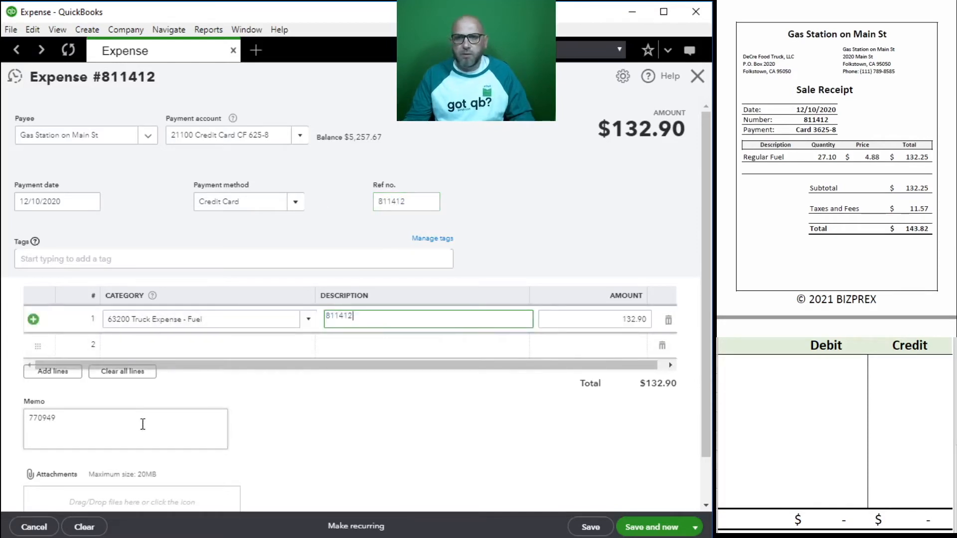
double_click(133, 439)
text(811412)
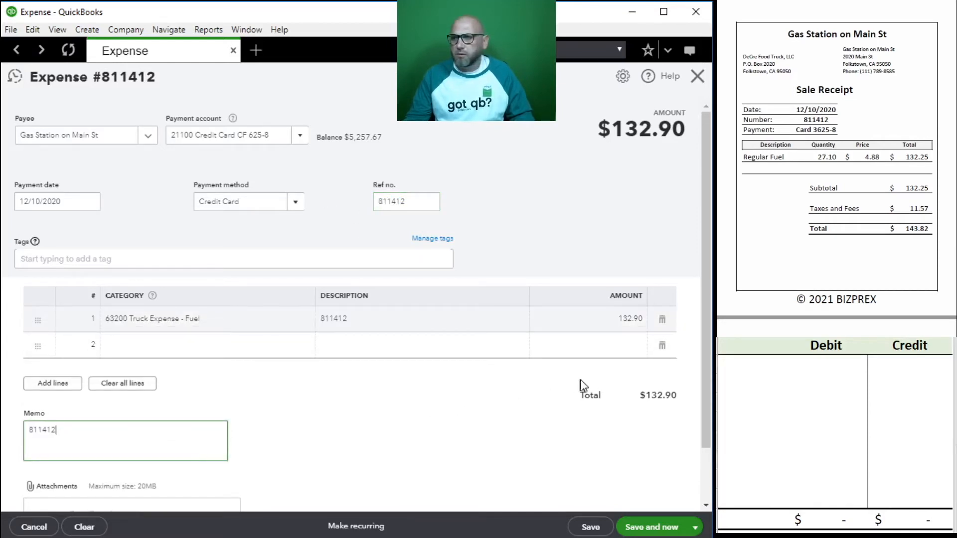
click(625, 320)
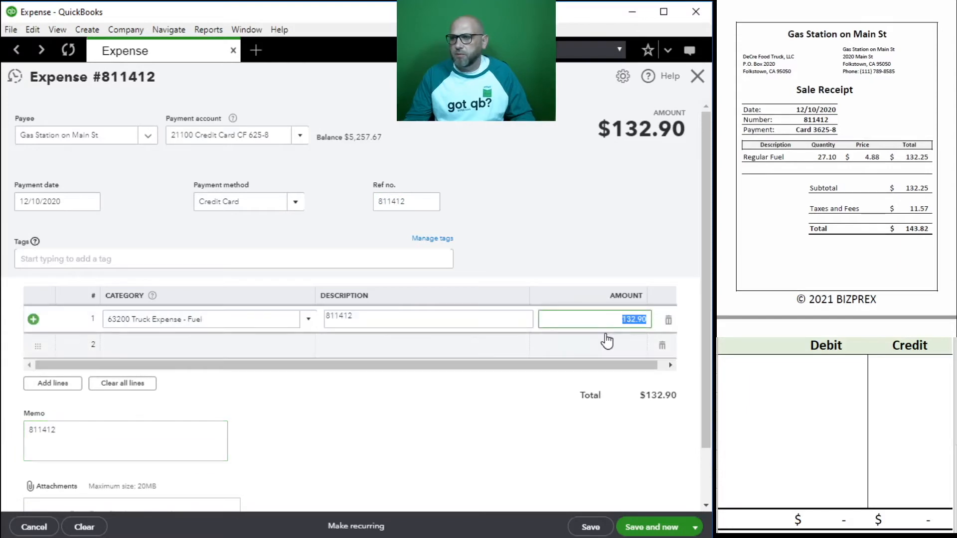
text(143.8)
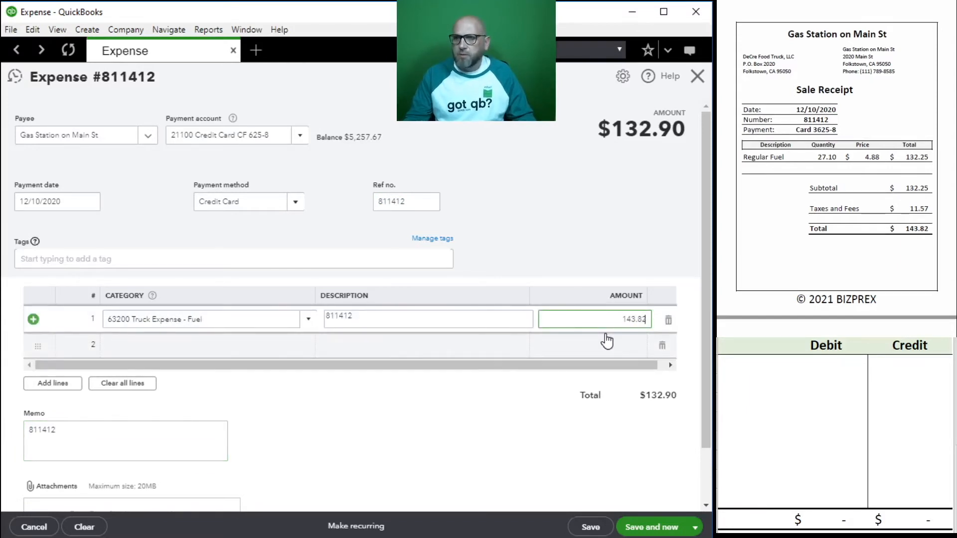
key(Tab)
click(777, 391)
click(776, 388)
click(754, 365)
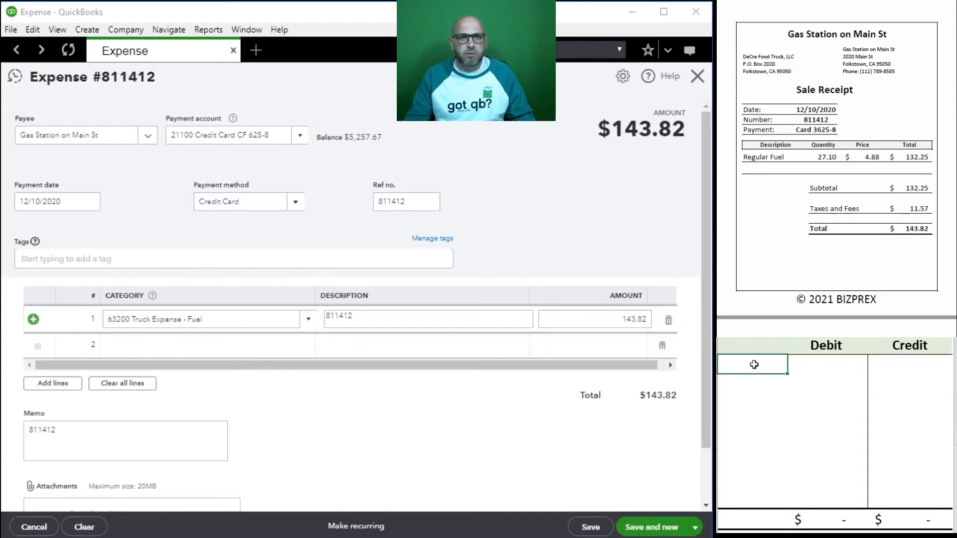
Step: Enter 21100 with a 143.82 credit and 63200 with a 143.82 debit in the grid
text(21100)
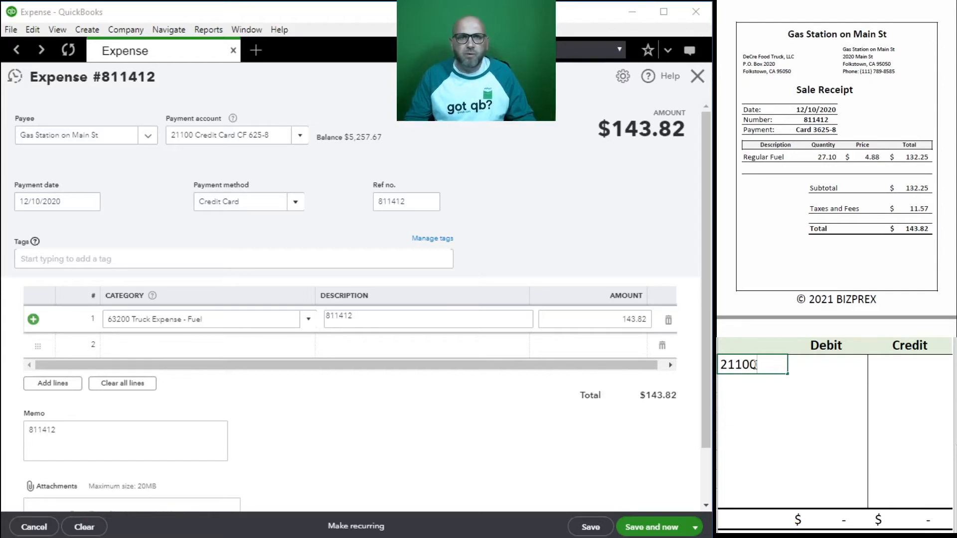
key(Tab)
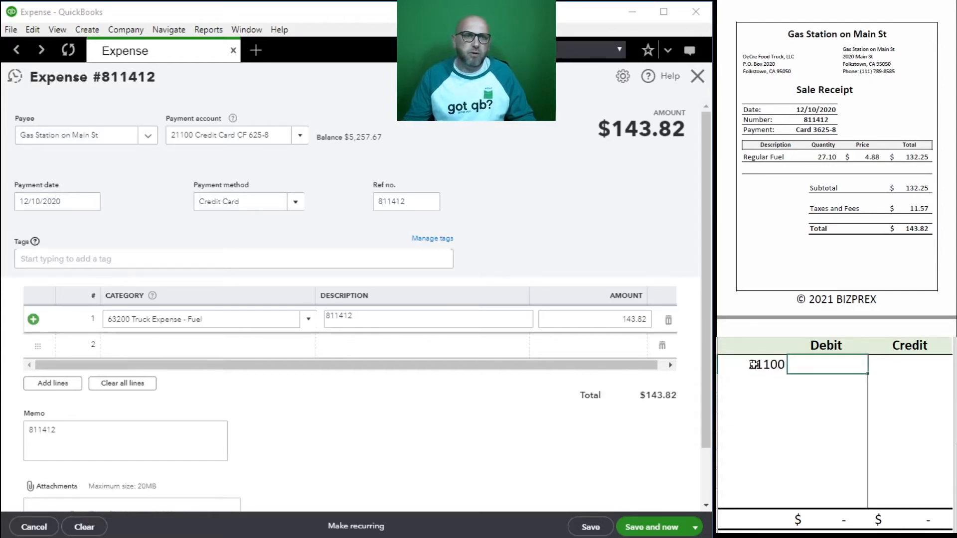
click(904, 363)
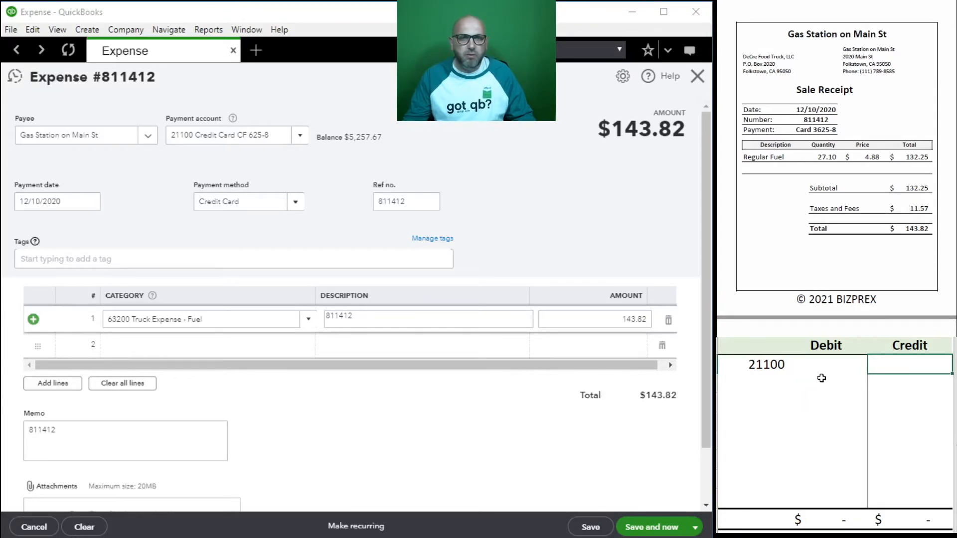
text(4)
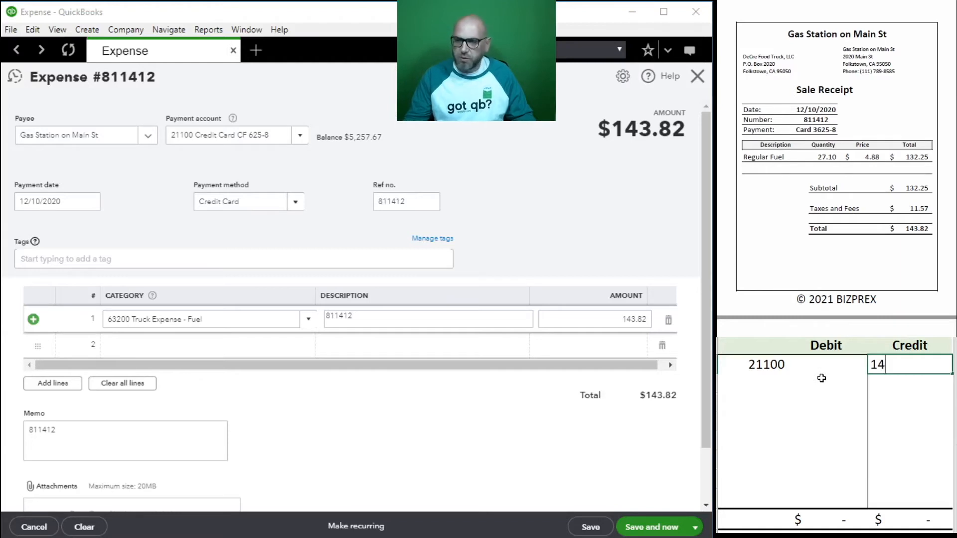
text(3.82)
key(Return)
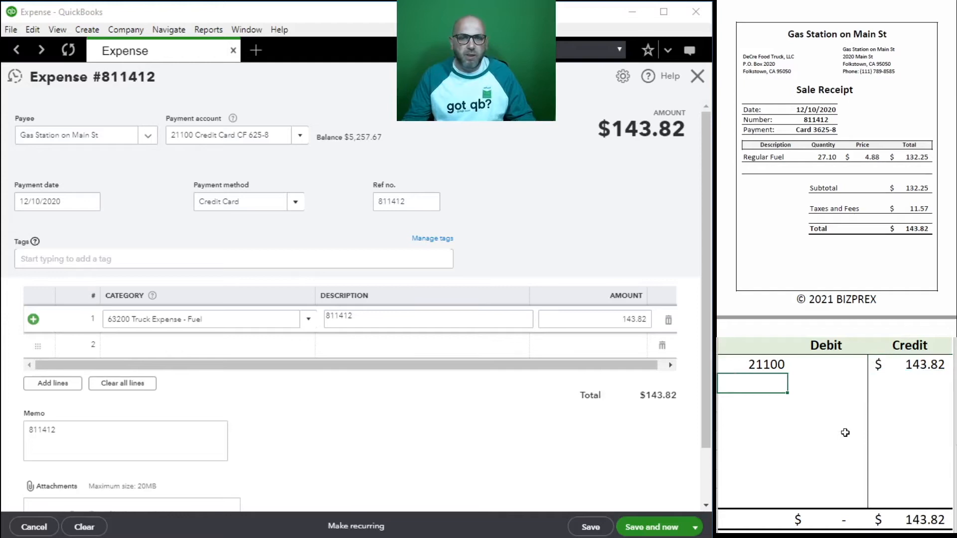
text(63200)
key(Tab)
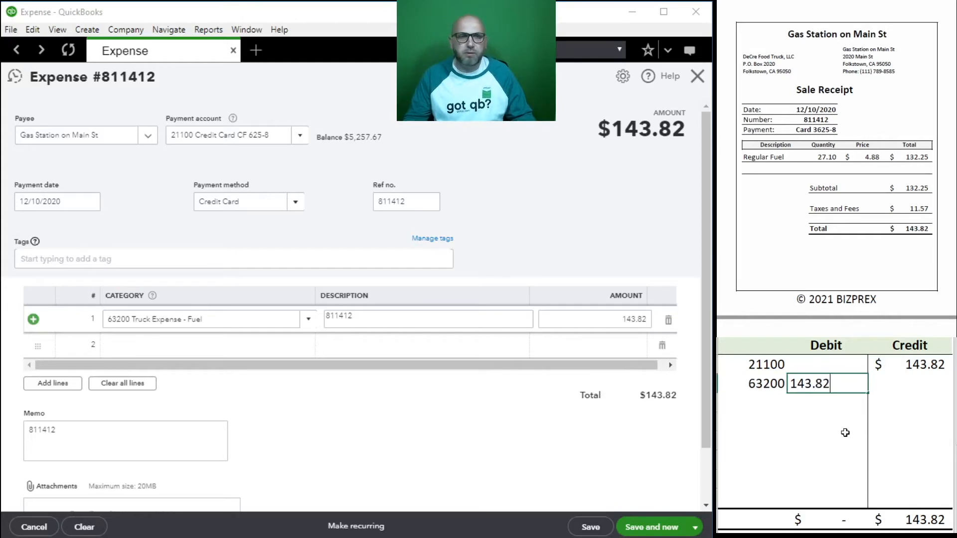
key(Return)
key(Left)
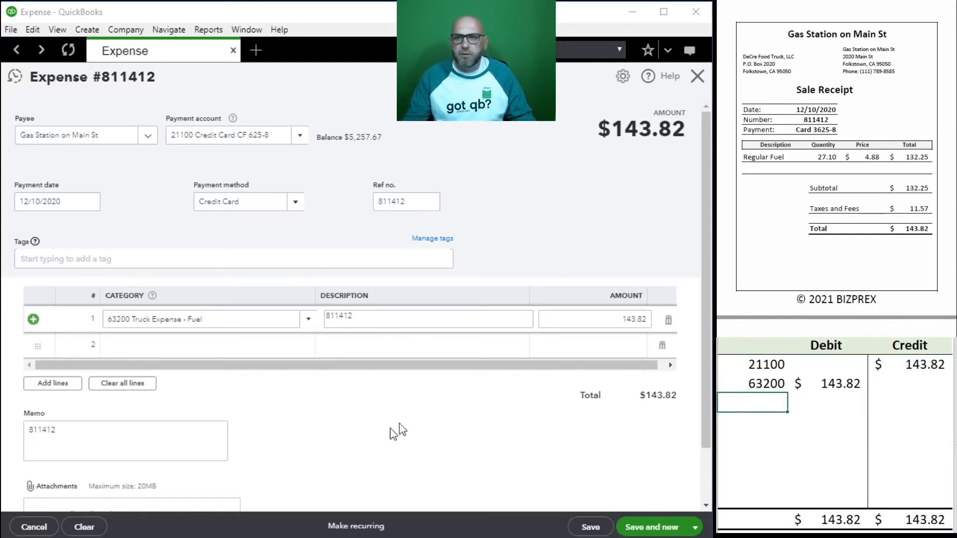
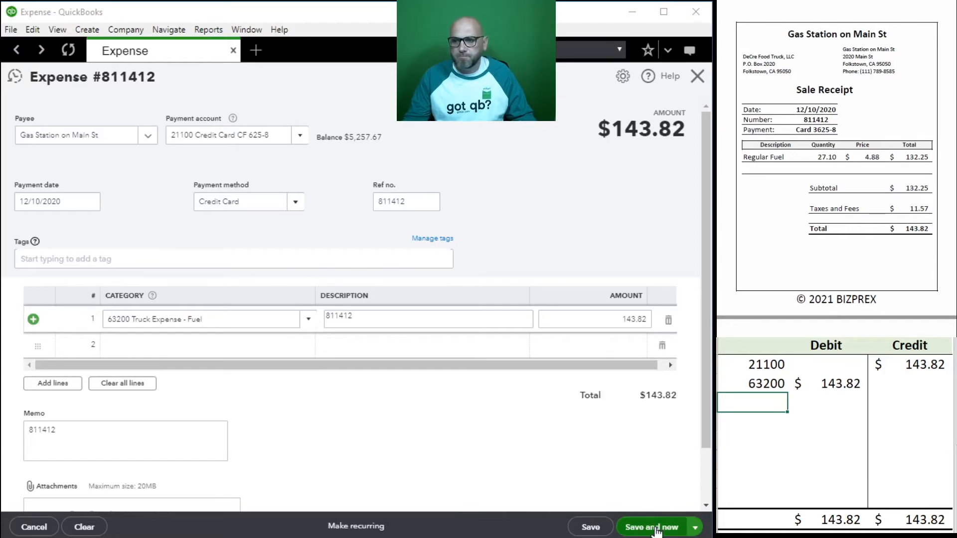
Step: Save and close the $143.82 fuel expense 811412, then clear the debit/credit grid
click(695, 527)
click(663, 515)
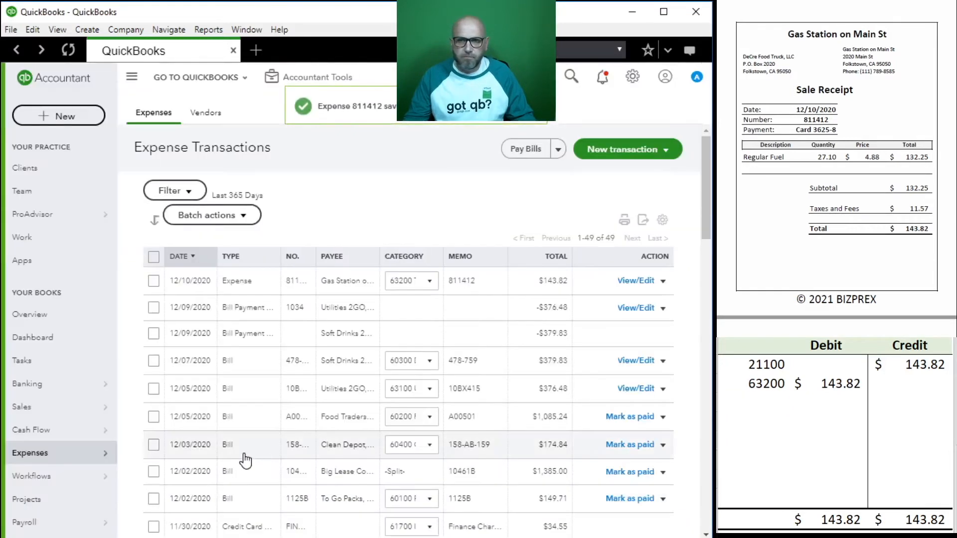
drag(908, 385, 763, 369)
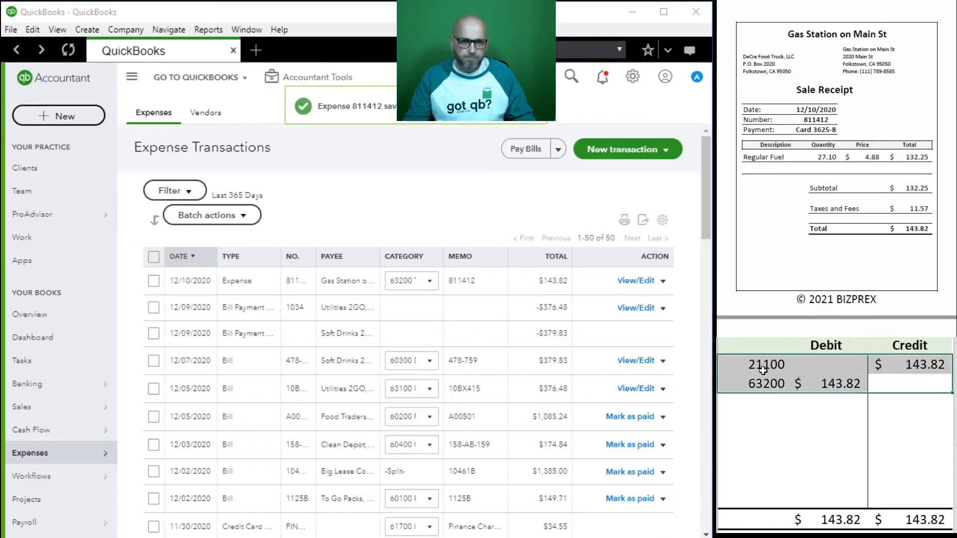
key(Delete)
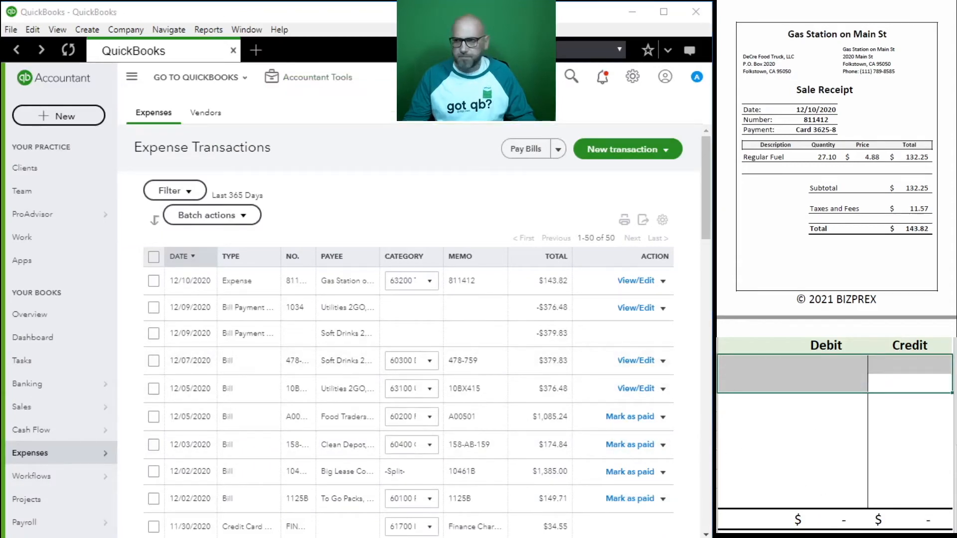
scroll(875, 195, down, 10)
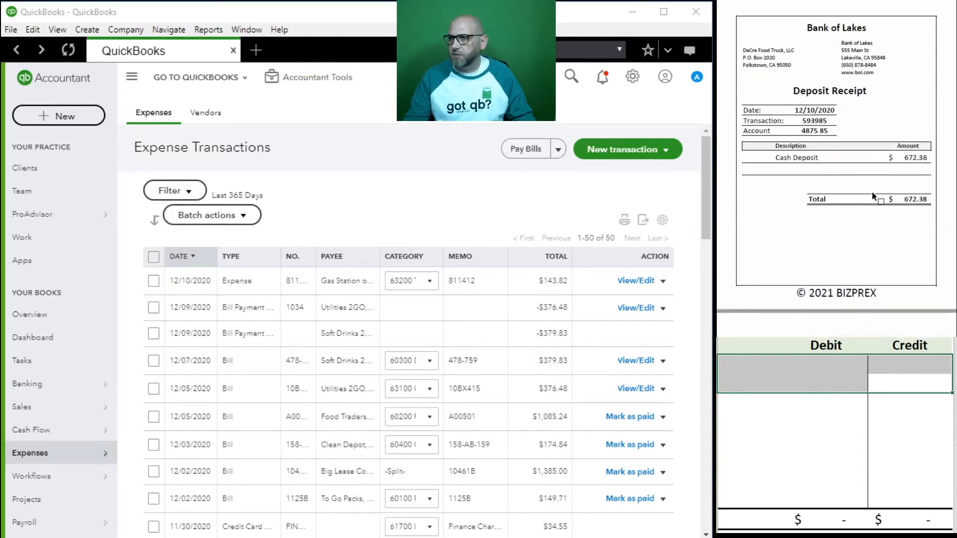
scroll(869, 195, up, 1)
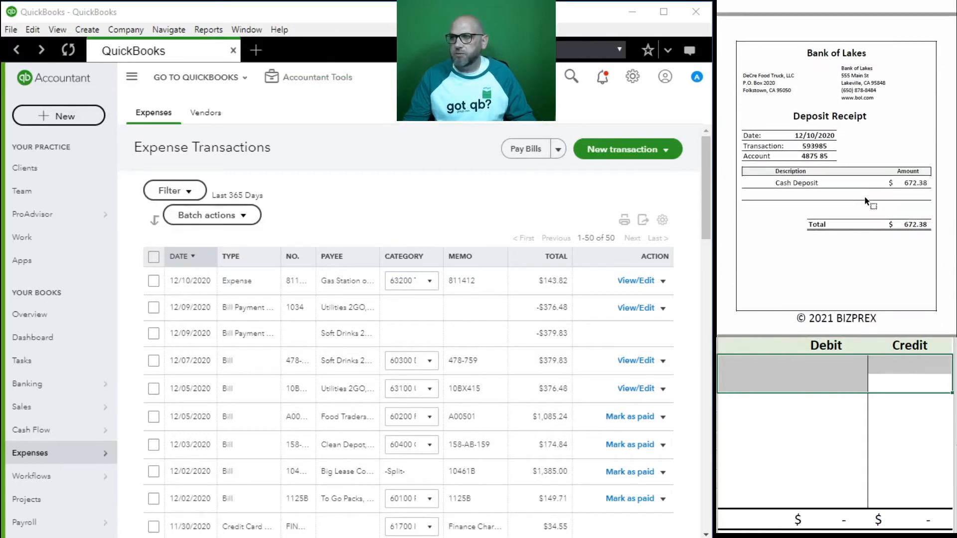
scroll(865, 200, down, 1)
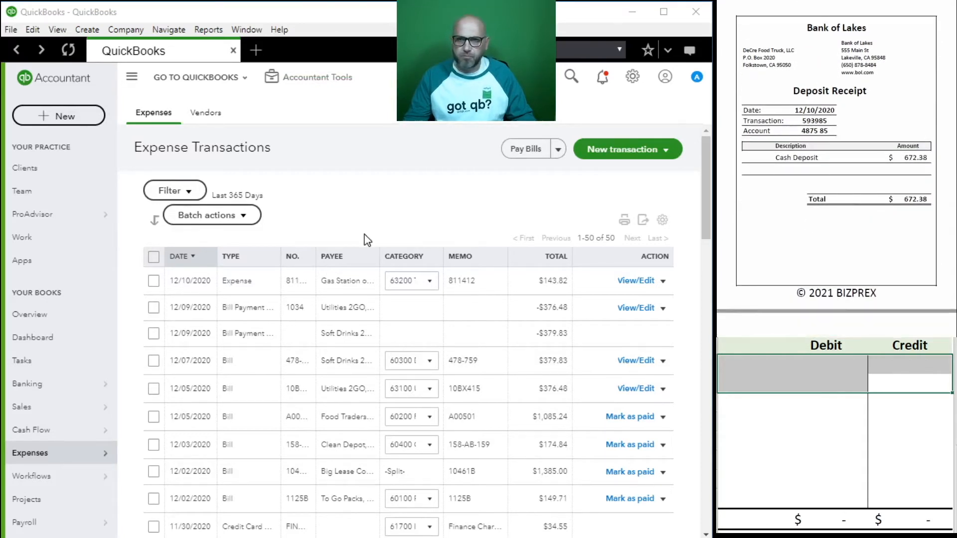
Step: Start a new journal entry numbered Cash 593985 from Accountant Tools
click(316, 80)
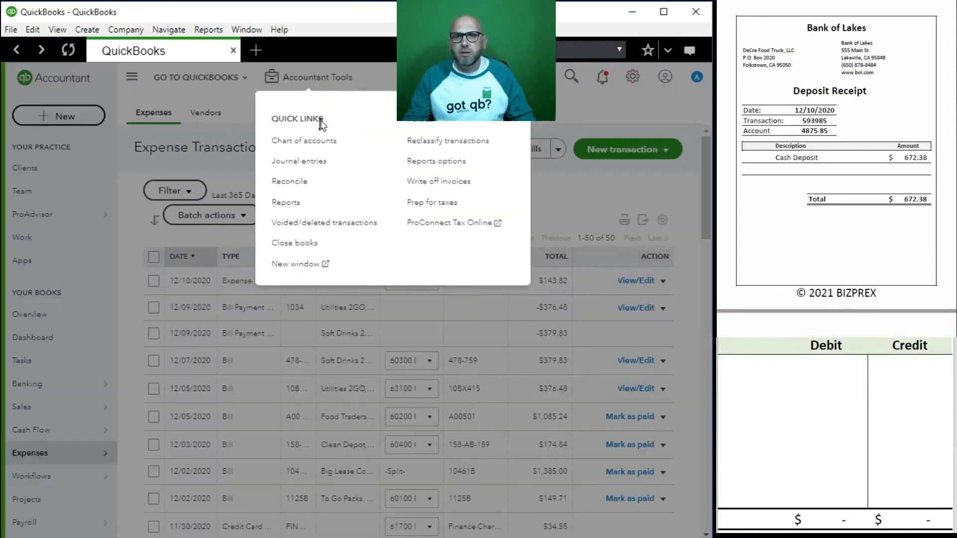
click(307, 162)
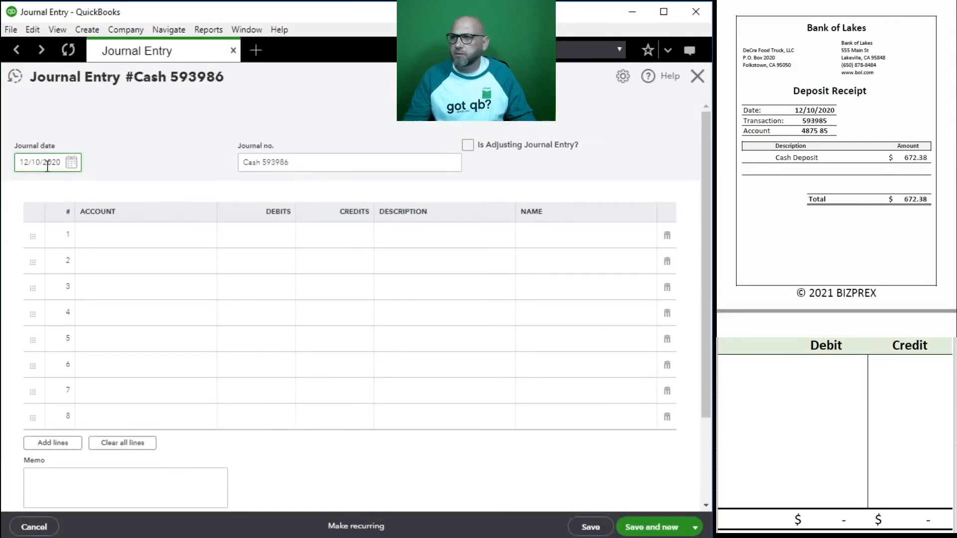
drag(319, 163, 264, 165)
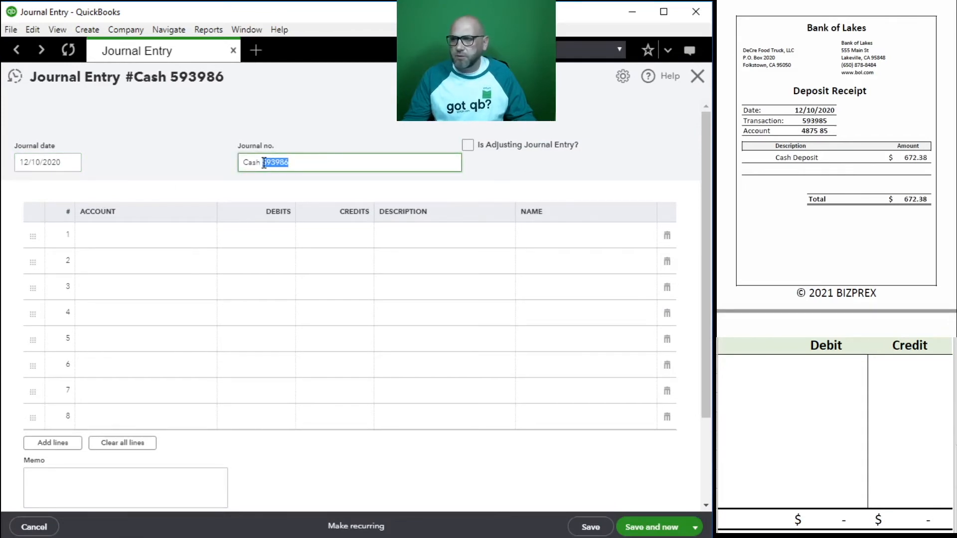
text(59)
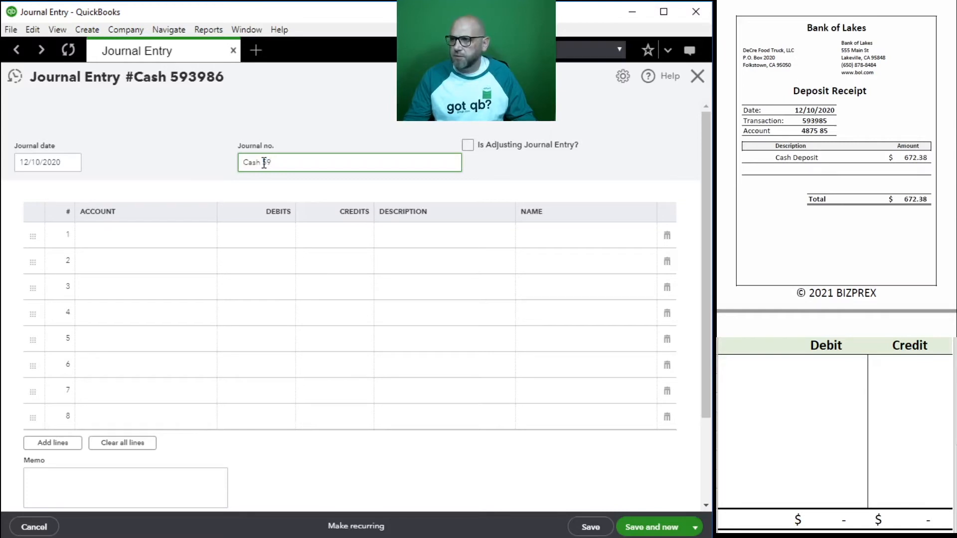
key(Tab)
key(Tab)
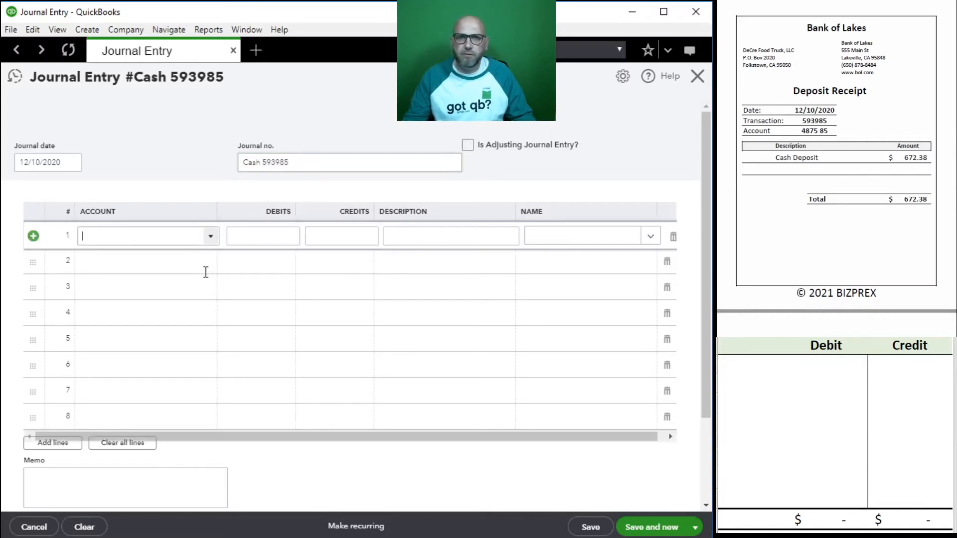
Step: Debit 11100 Bank Account BOL 75 85 672.38 as Cash Sales and credit 41100 Sales
click(210, 236)
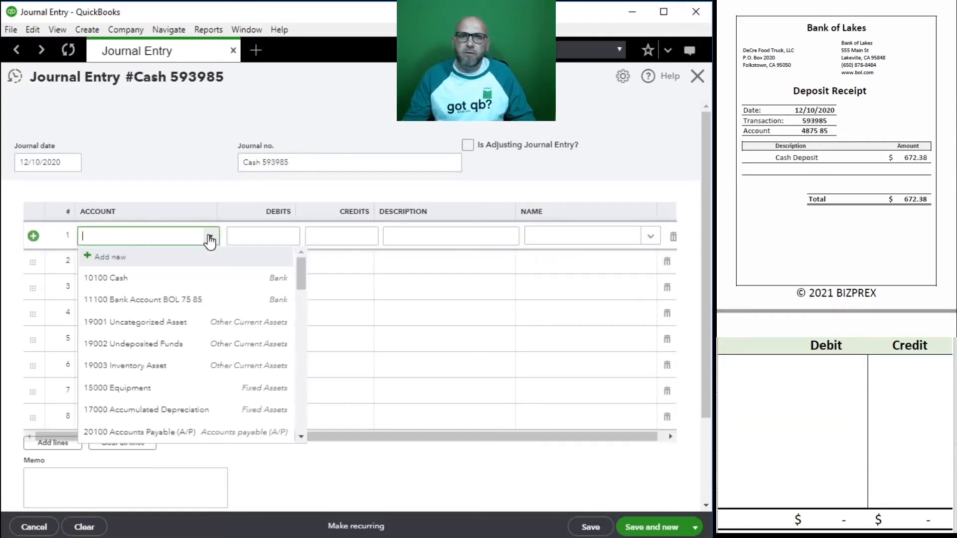
click(175, 301)
click(264, 235)
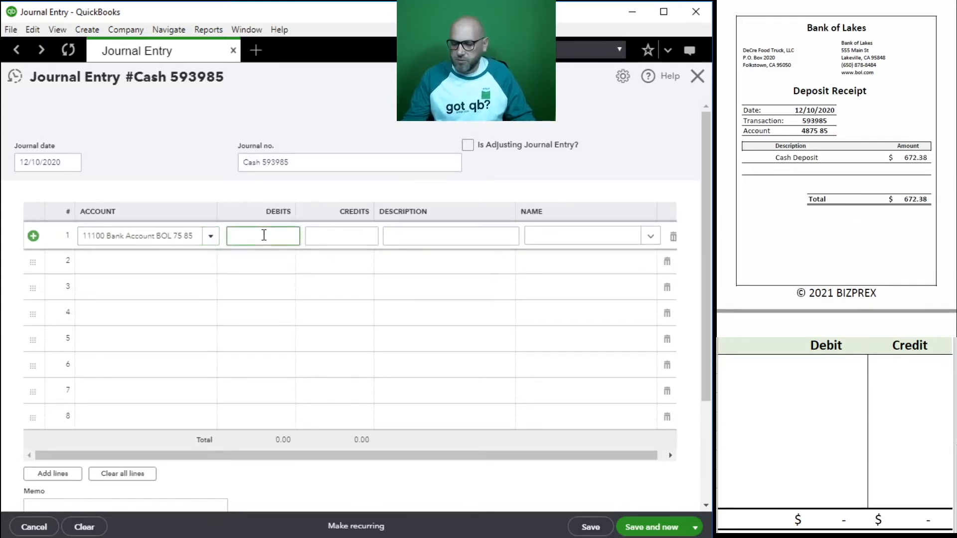
text(672.38)
click(436, 235)
text(C)
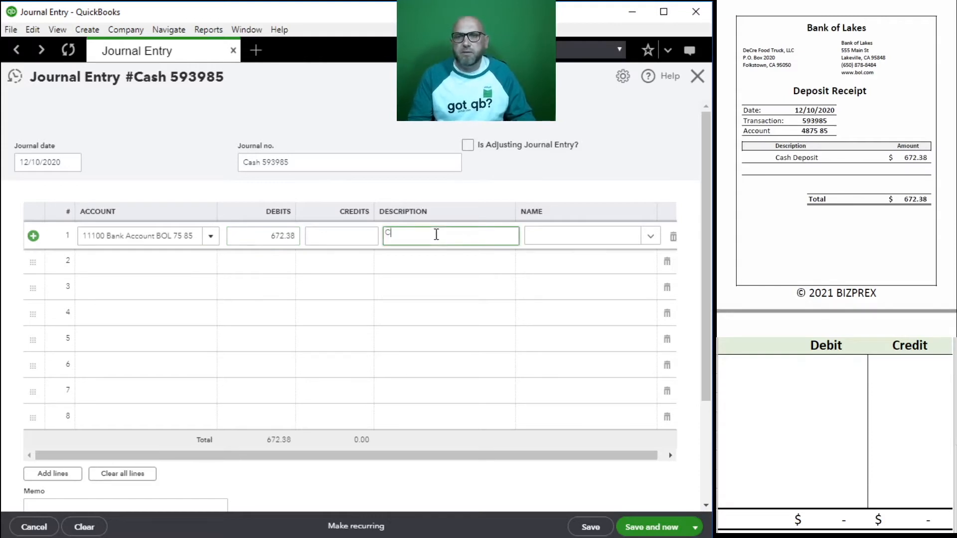
text(ash Sales)
key(Tab)
click(175, 262)
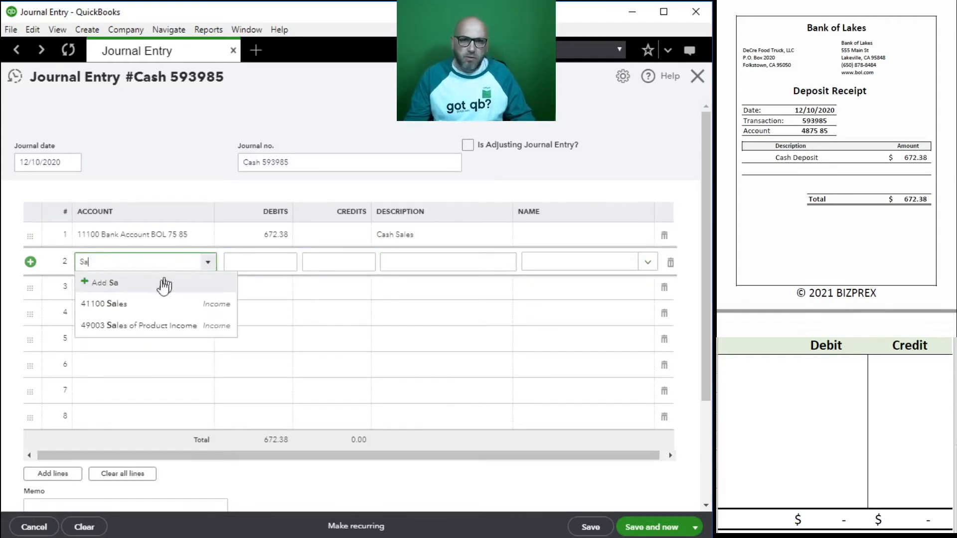
click(130, 305)
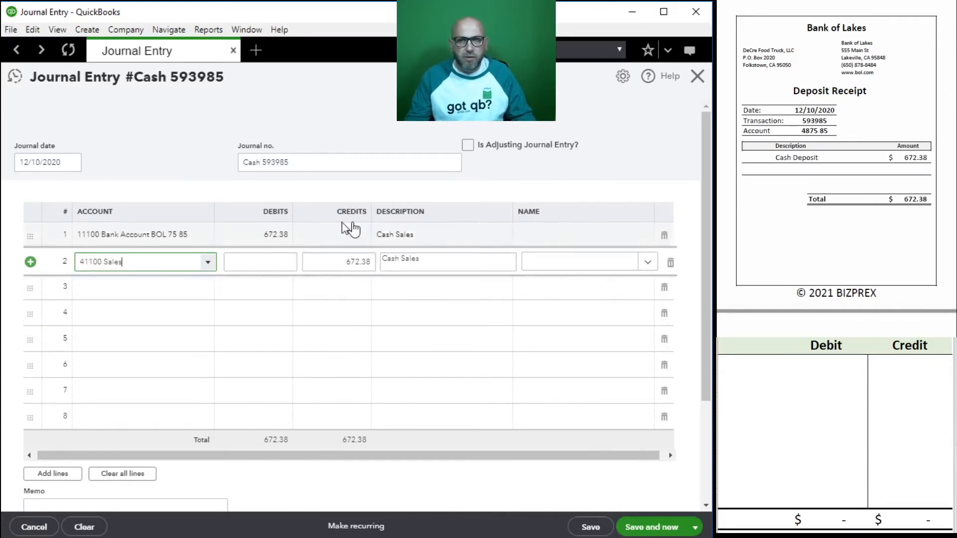
click(746, 363)
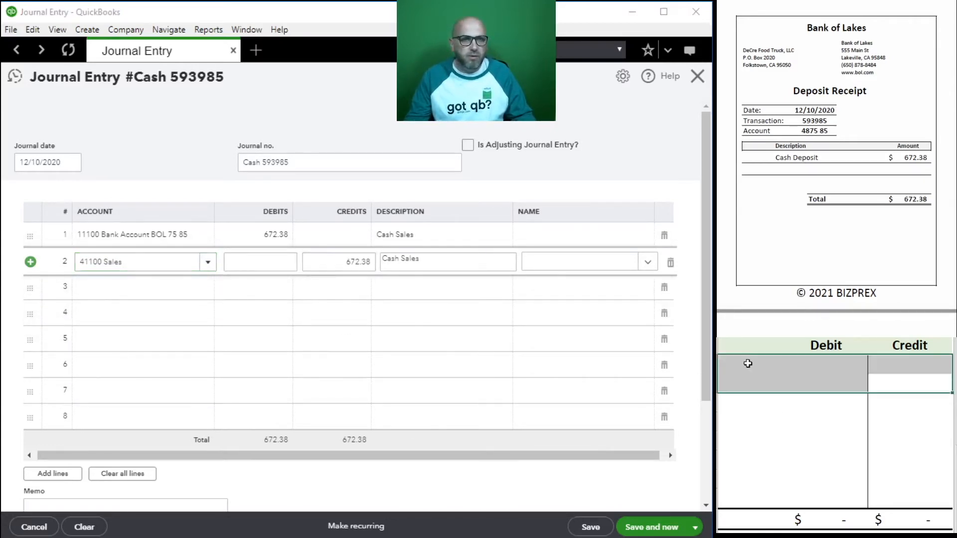
Step: Enter 11100 with a 672.38 debit and 41100 with a 672.38 credit in the grid
text(11100)
key(Tab)
text(672.38)
key(Tab)
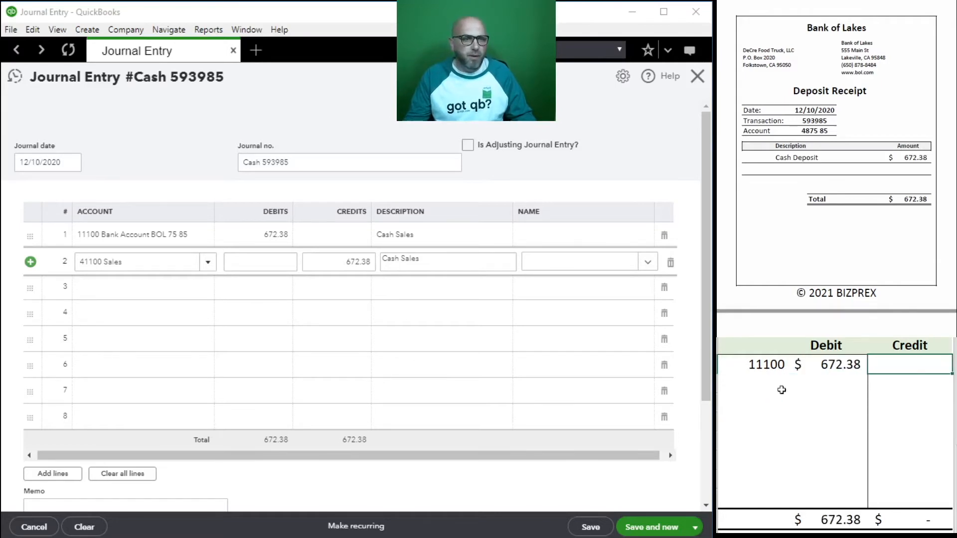
click(772, 390)
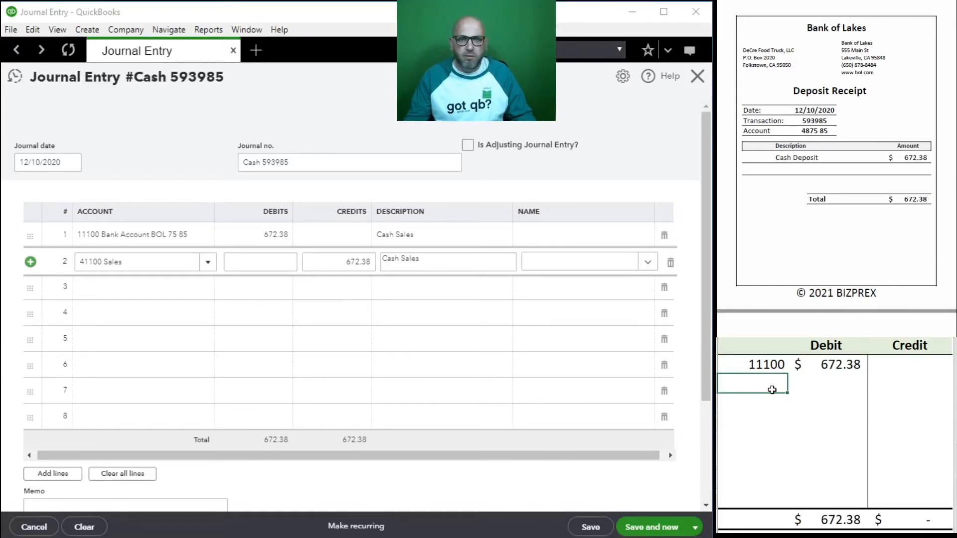
text(41100)
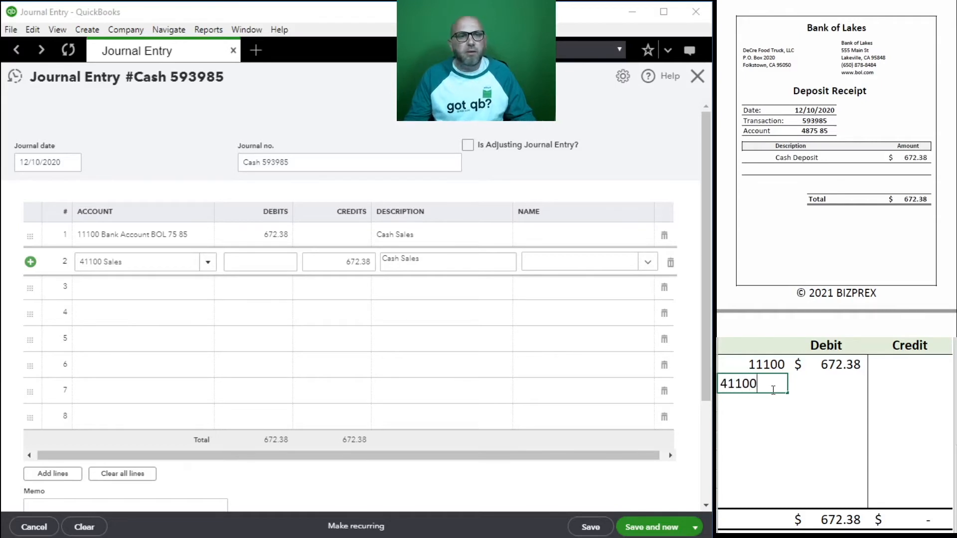
key(Tab)
key(Tab)
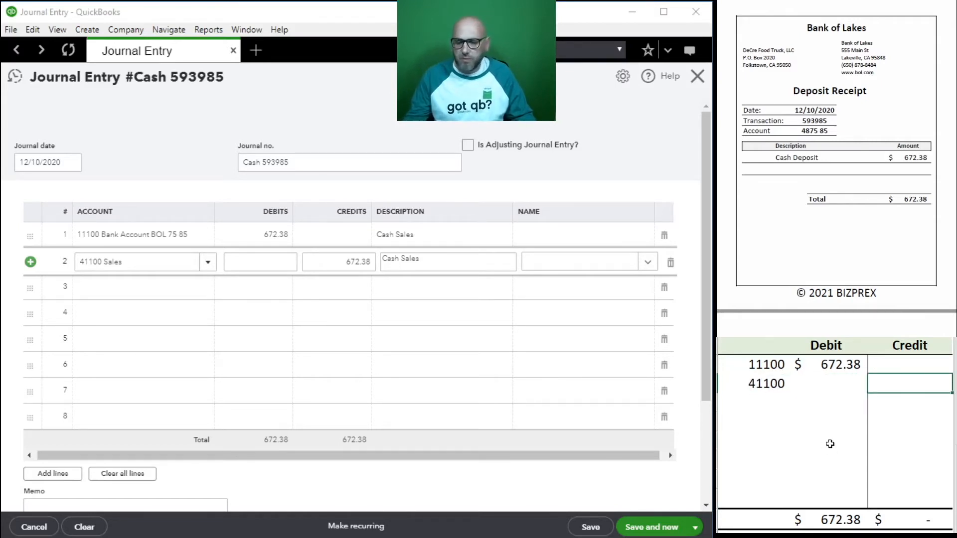
text(672.38)
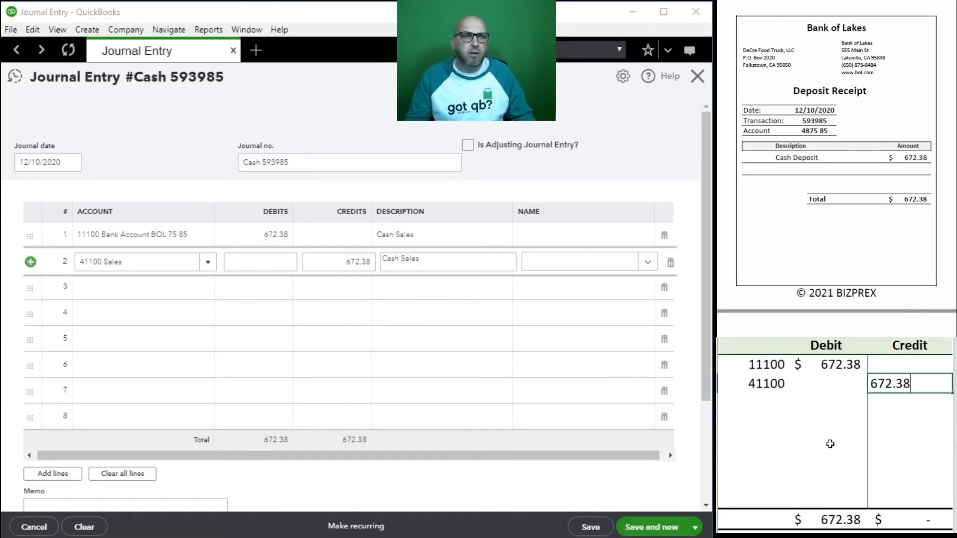
key(Return)
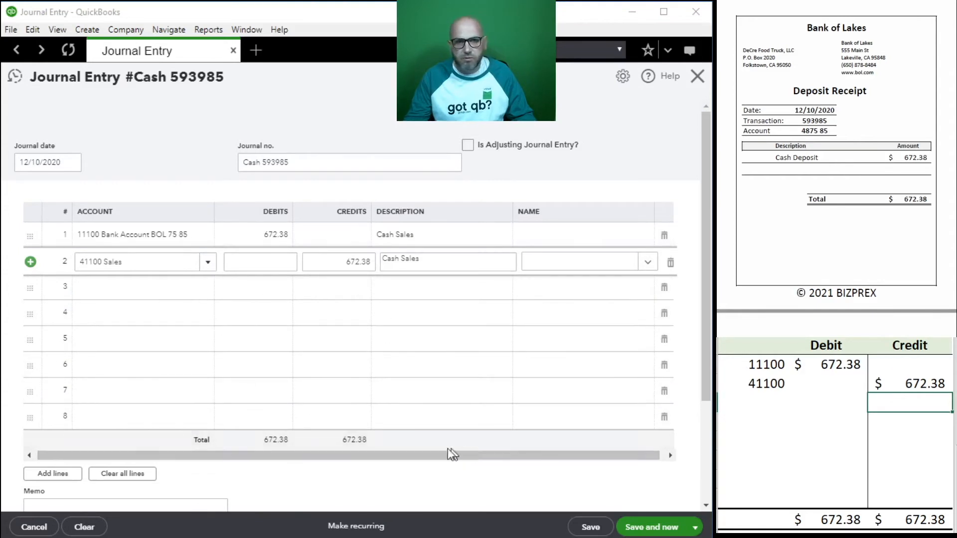
Step: Save and close journal entry Cash 593985 and clear the grid rows
click(695, 527)
click(645, 508)
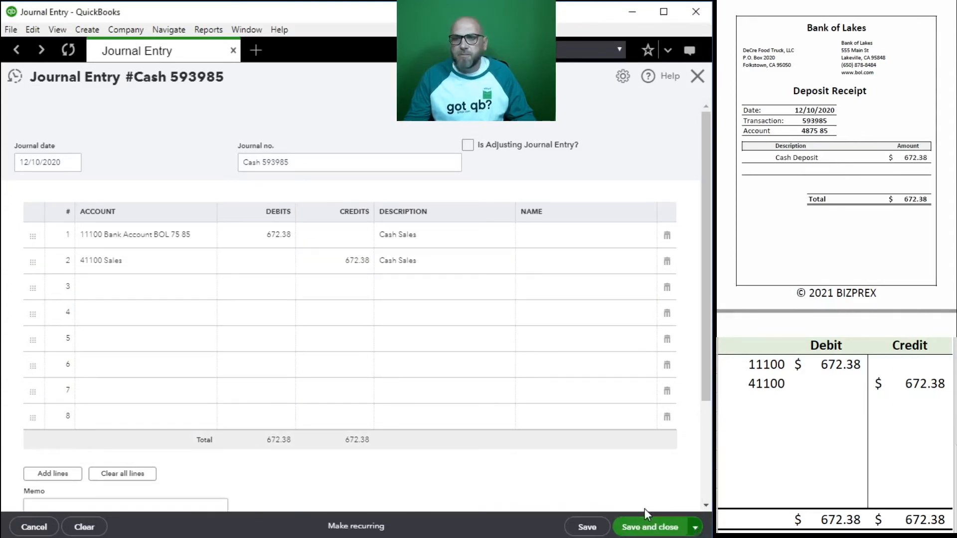
click(873, 403)
drag(879, 384, 760, 368)
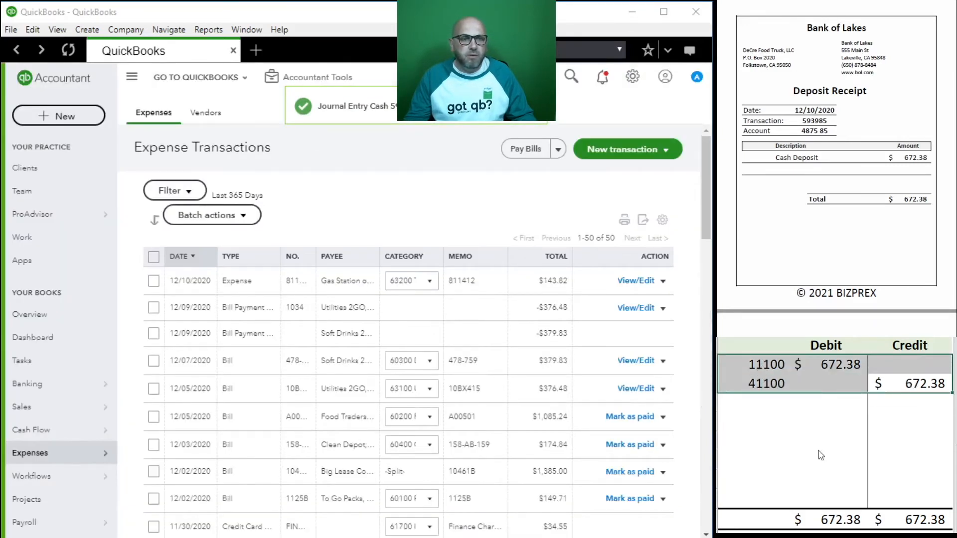
key(Delete)
Step: From the DeCre Food Truck dashboard, begin paying bills from 21100 Credit Card CF
scroll(818, 146, down, 5)
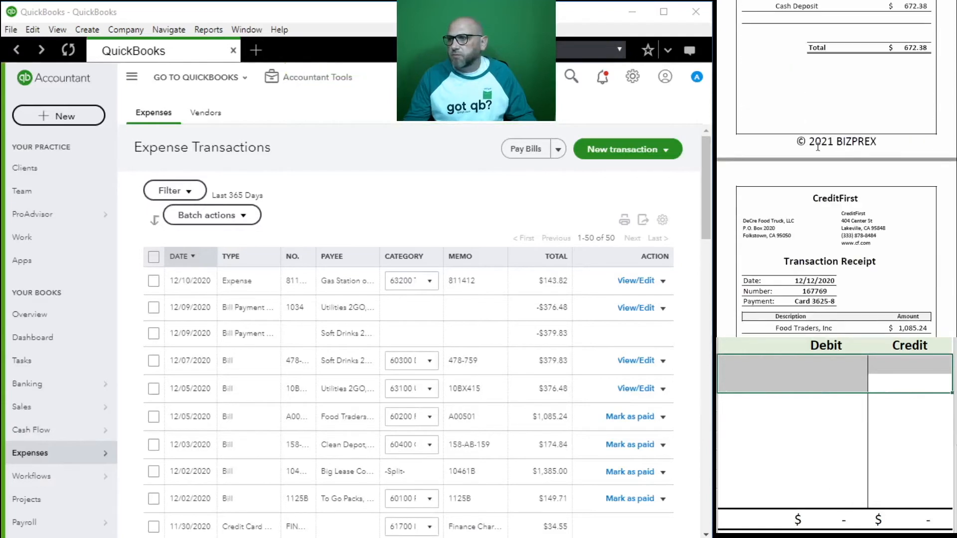
scroll(818, 147, down, 1)
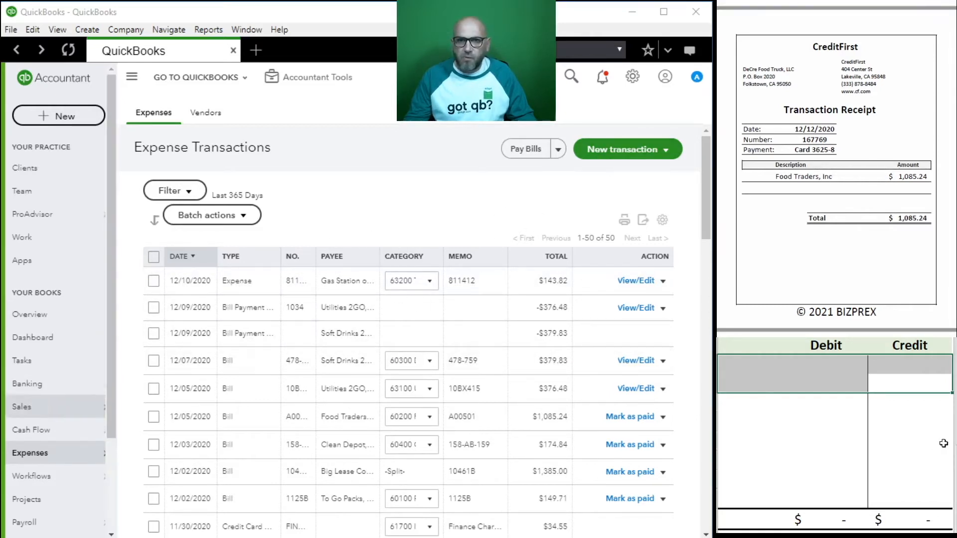
click(56, 339)
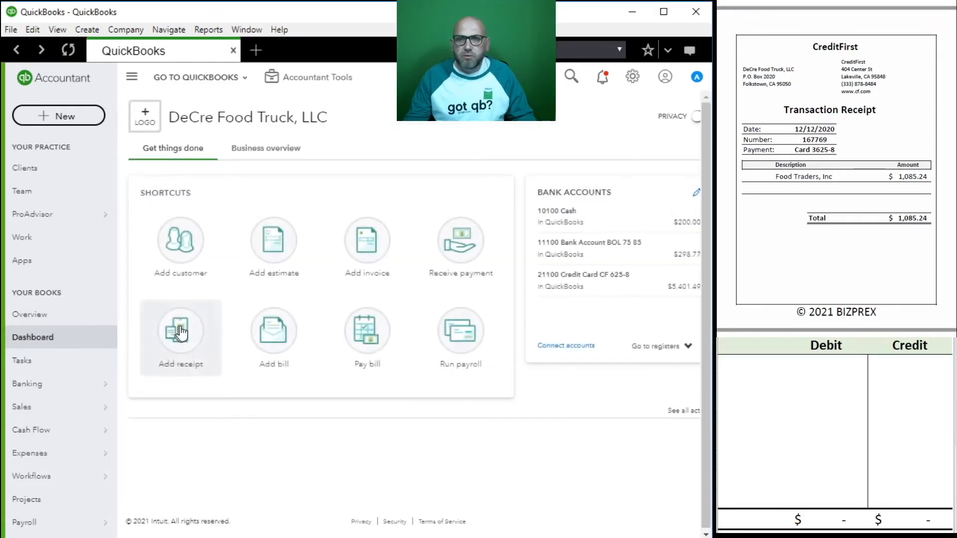
click(367, 340)
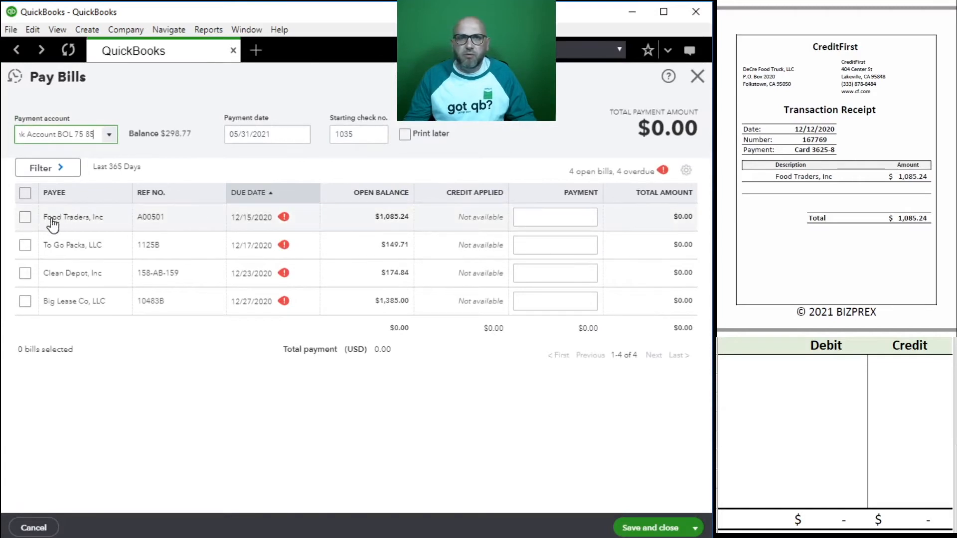
click(108, 134)
click(81, 218)
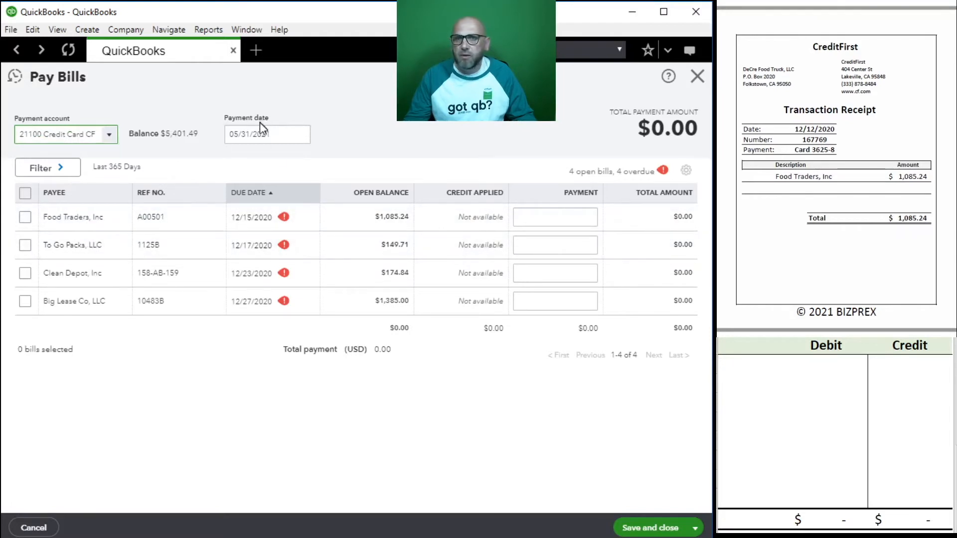
Step: Date the payment 12/12/2020 and pay 1,085.24 toward the Food Traders bill
click(277, 138)
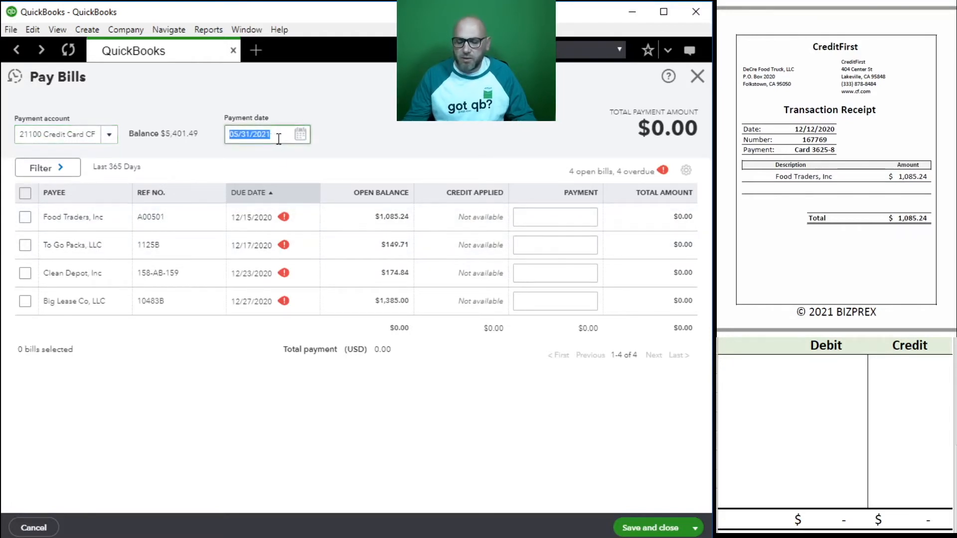
text(12)
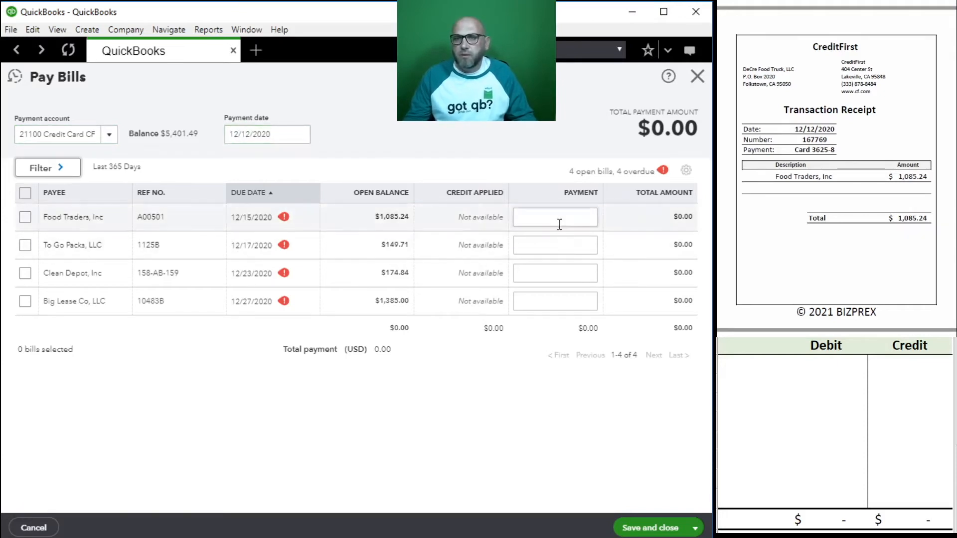
click(542, 223)
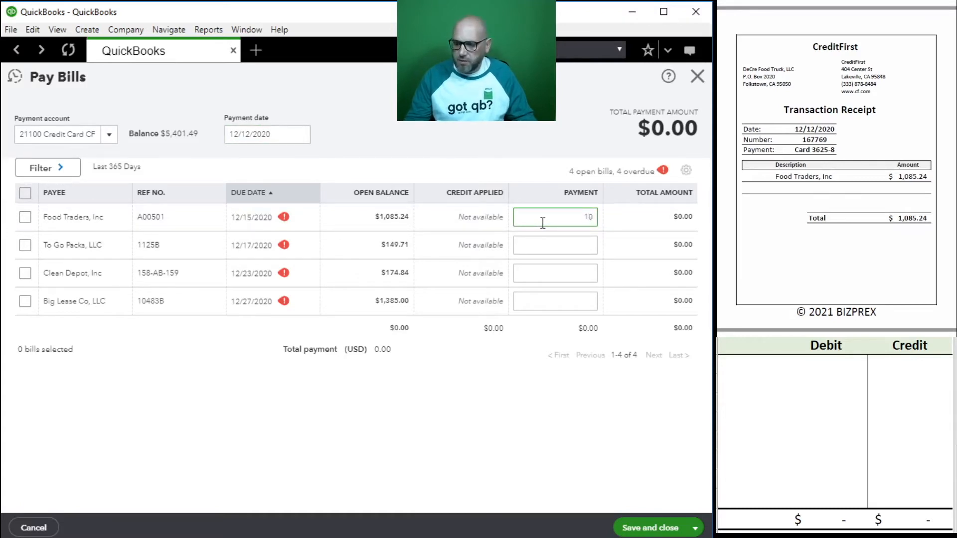
text(1,085.24)
key(Tab)
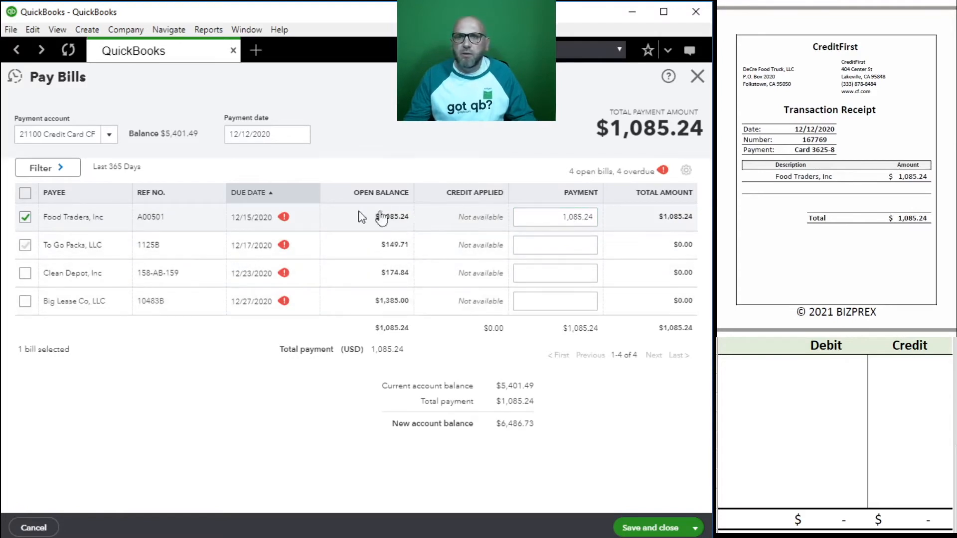
click(757, 372)
click(758, 371)
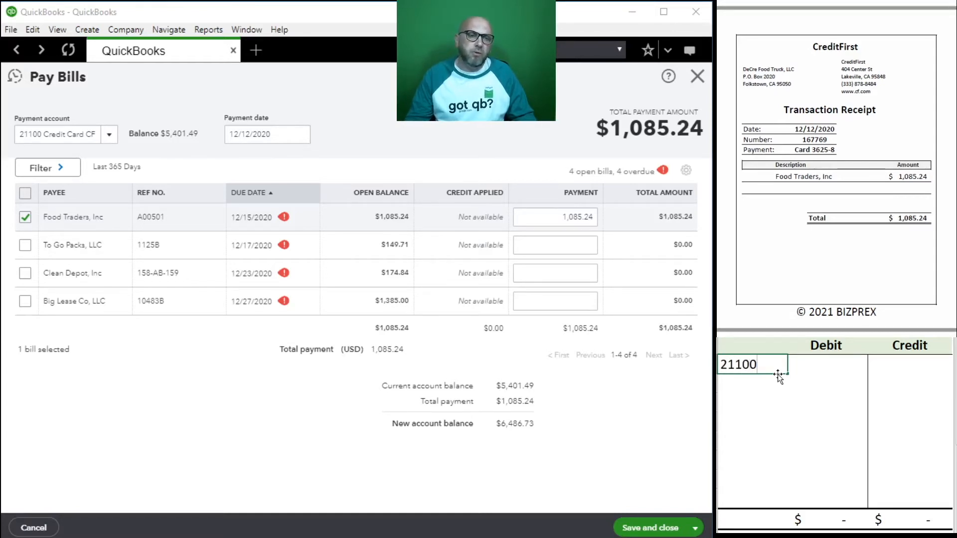
Step: Enter 21100 with a 1,085.24 credit and 20100 with a 1,085.24 debit in the grid
key(Tab)
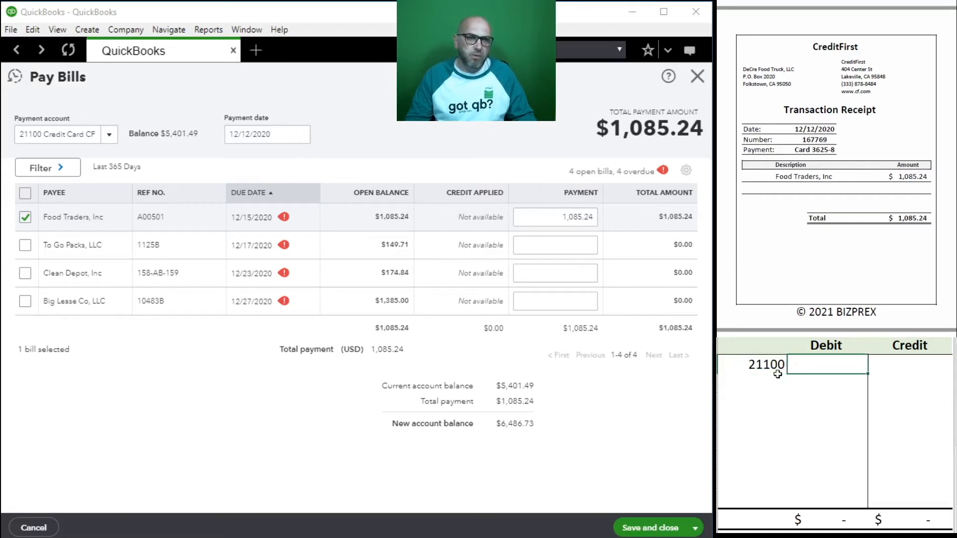
text(1,085)
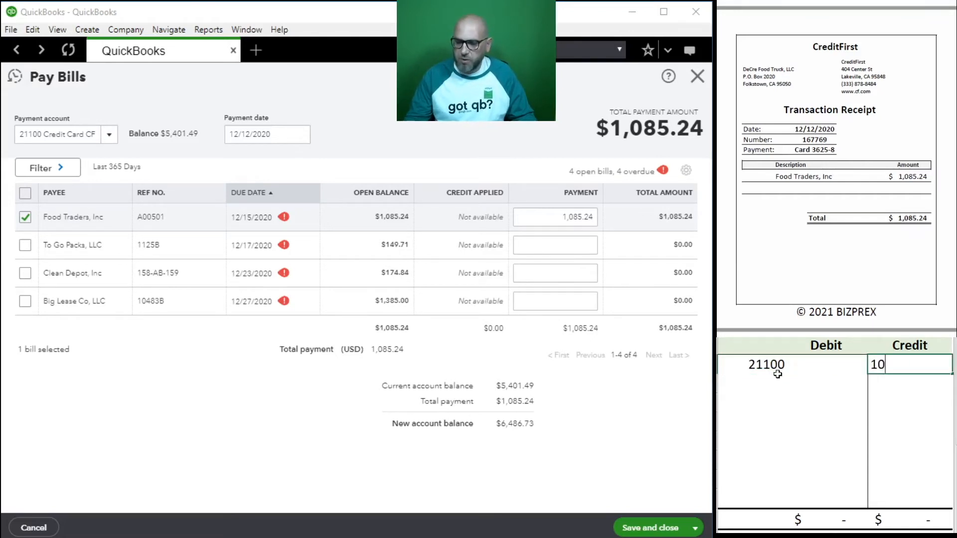
text(.24)
key(Return)
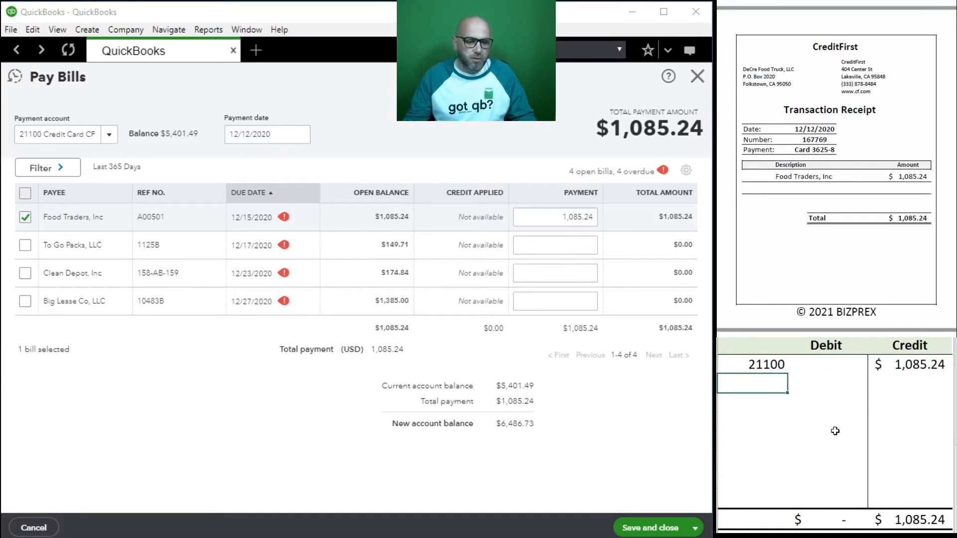
text(20100)
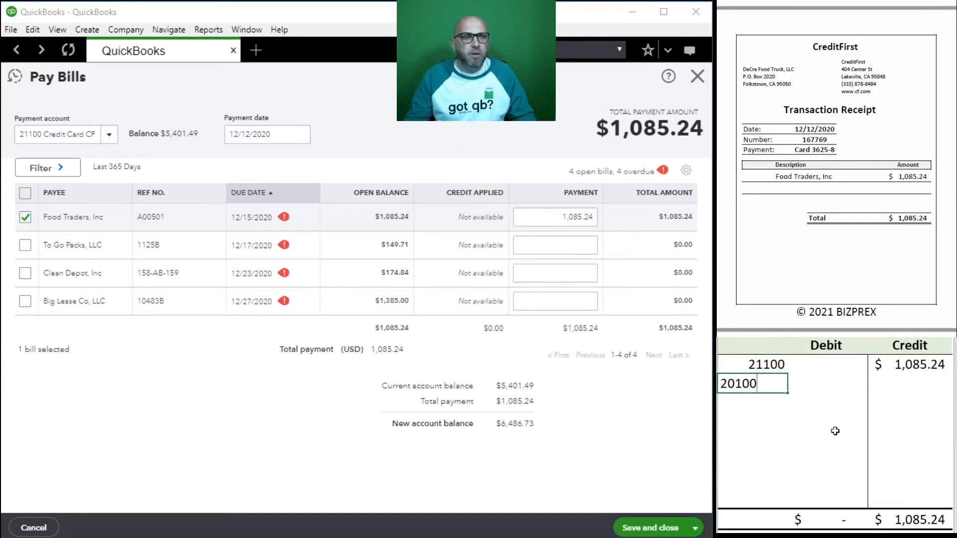
key(Tab)
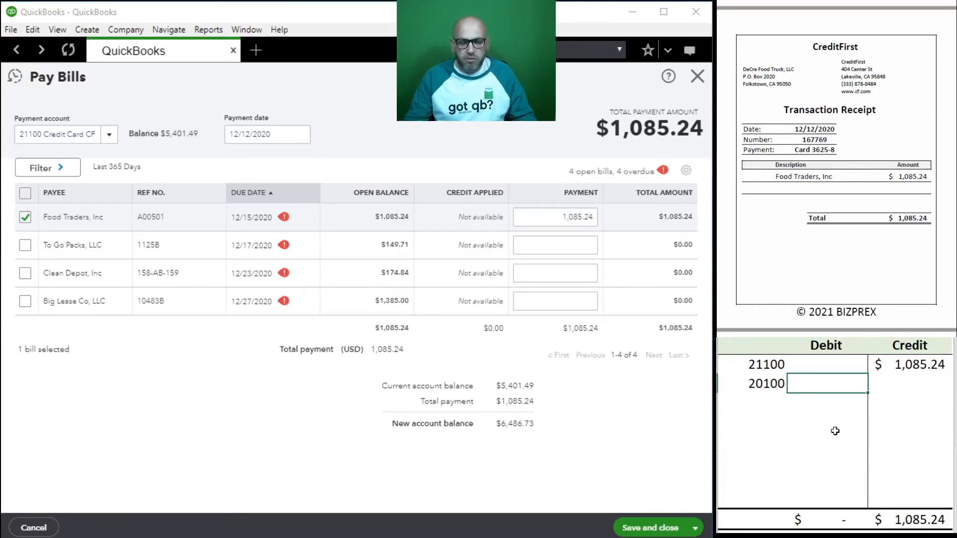
text(1,085.24)
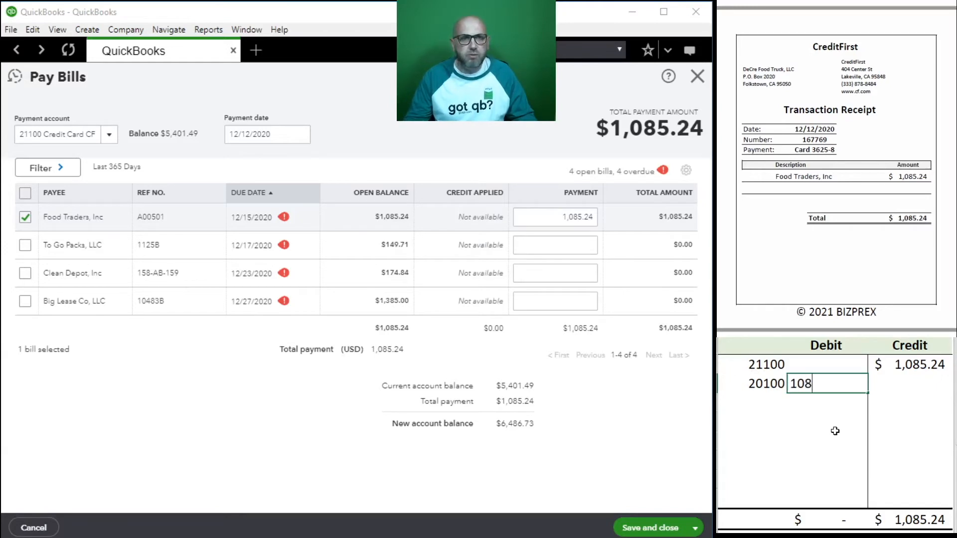
key(ctrl+Return)
key(Return)
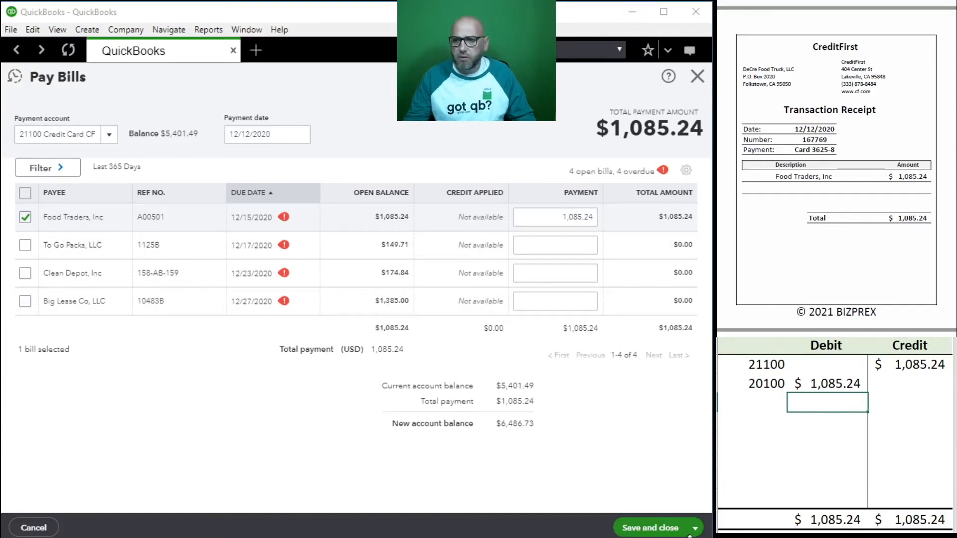
Step: Save the Food Traders bill payment and clear the grid entries
click(651, 528)
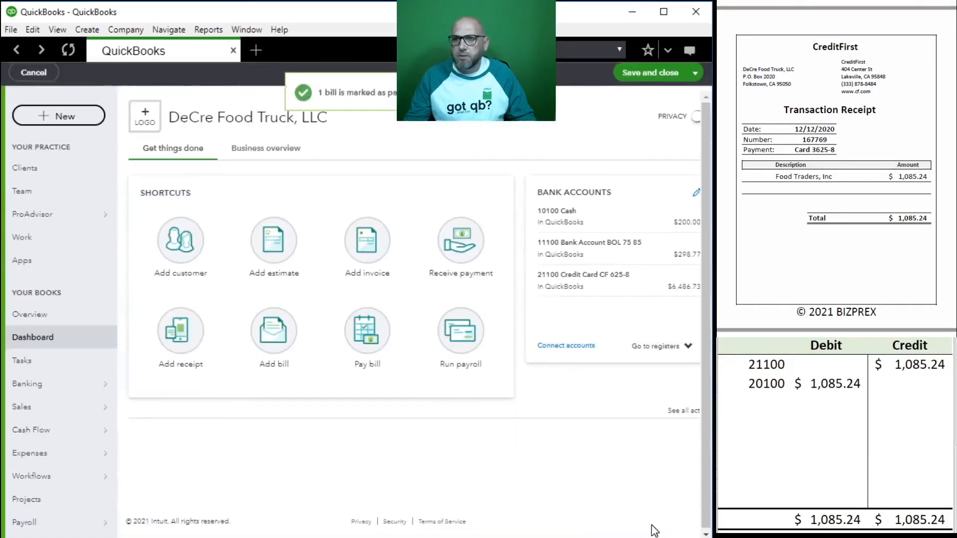
drag(879, 382, 755, 369)
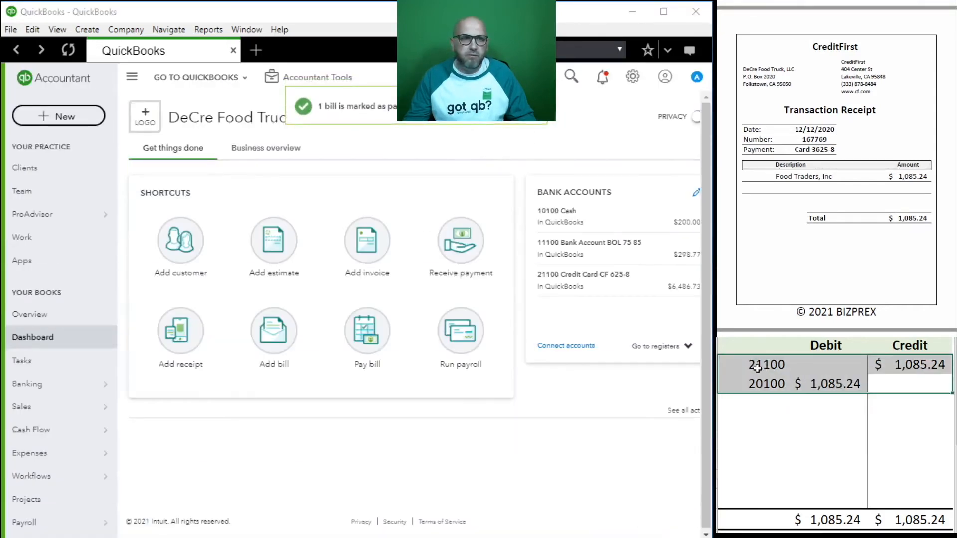
key(Delete)
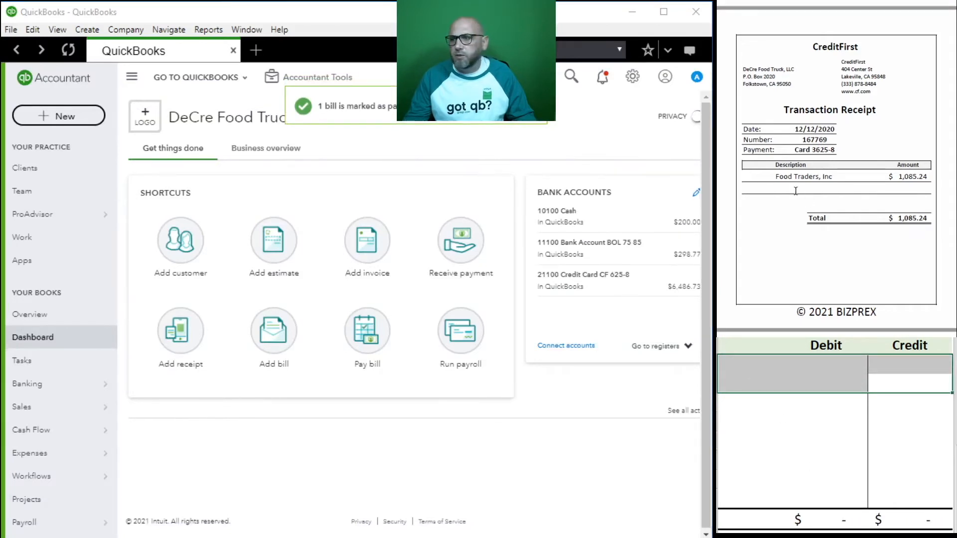
scroll(794, 190, down, 5)
scroll(795, 191, down, 2)
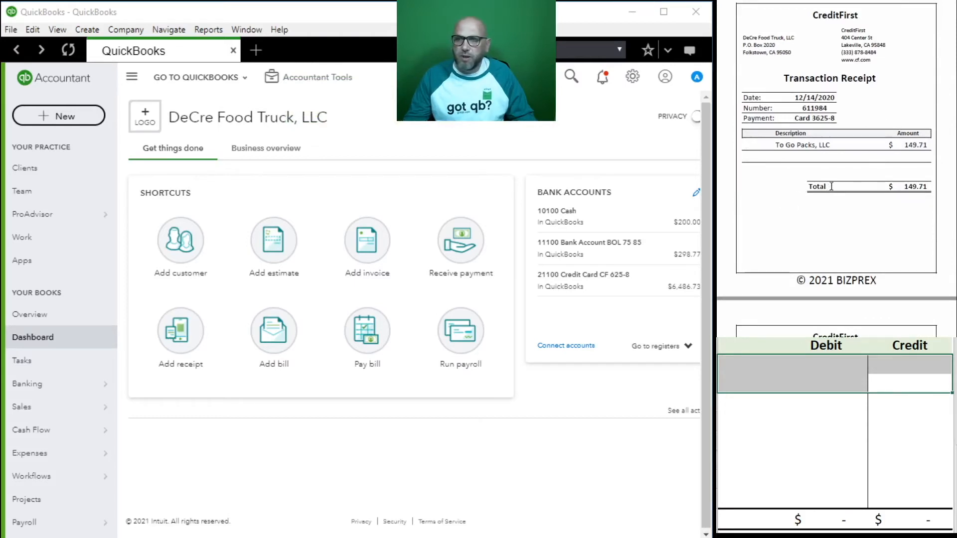
Step: Select the To Go Packs, LLC bill for payment dated 12/14/2020
click(366, 338)
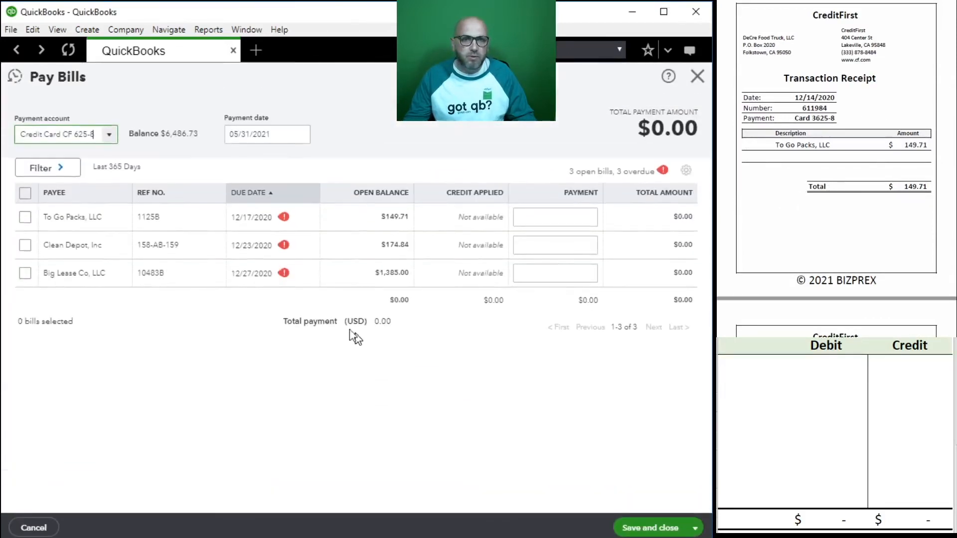
click(25, 217)
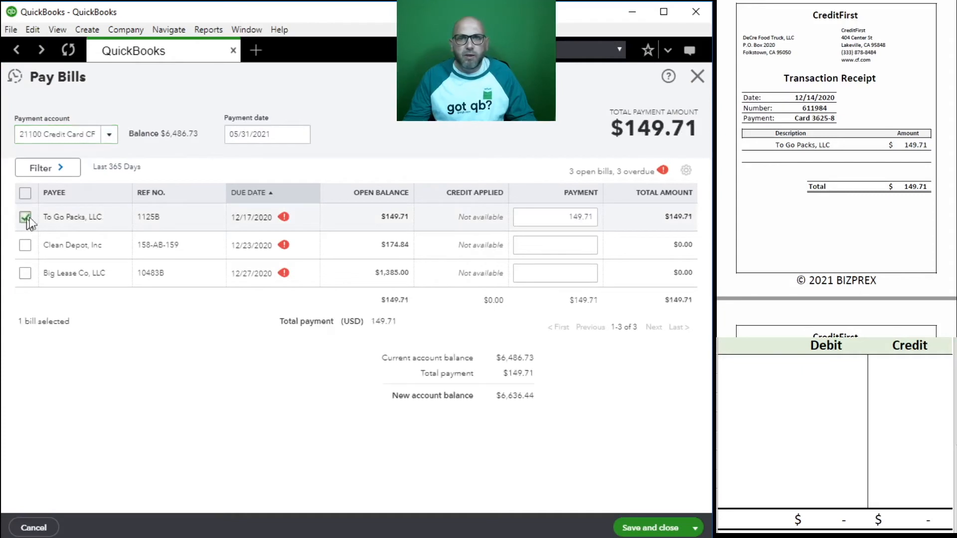
click(310, 134)
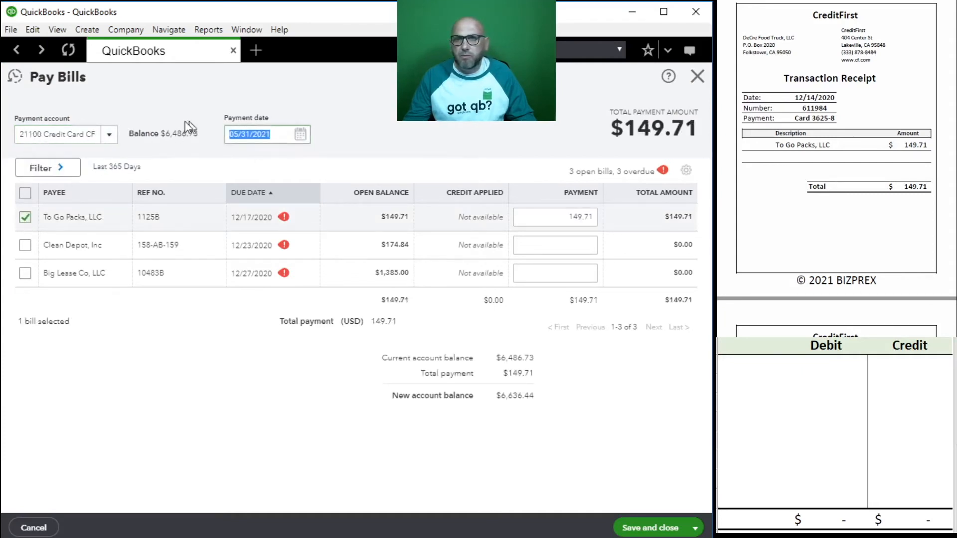
text(12/14/)
key(Tab)
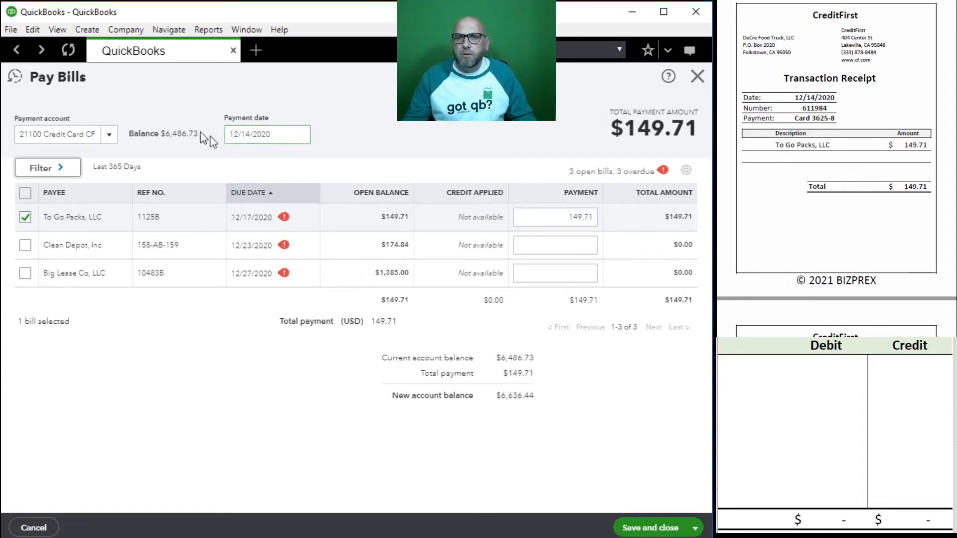
Step: Enter 20100 debit and 21100 credit of 149.71 in the grid, then save the payment
click(752, 366)
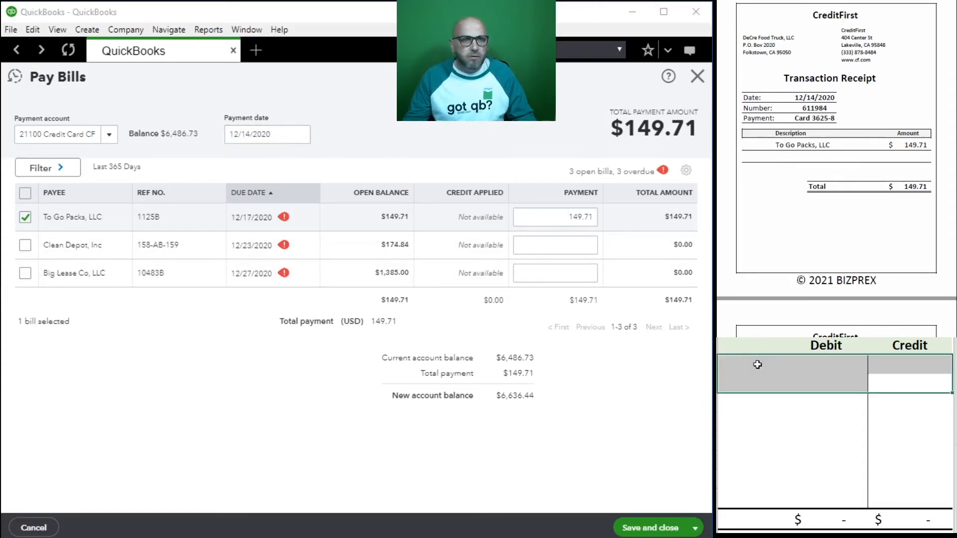
text(20100)
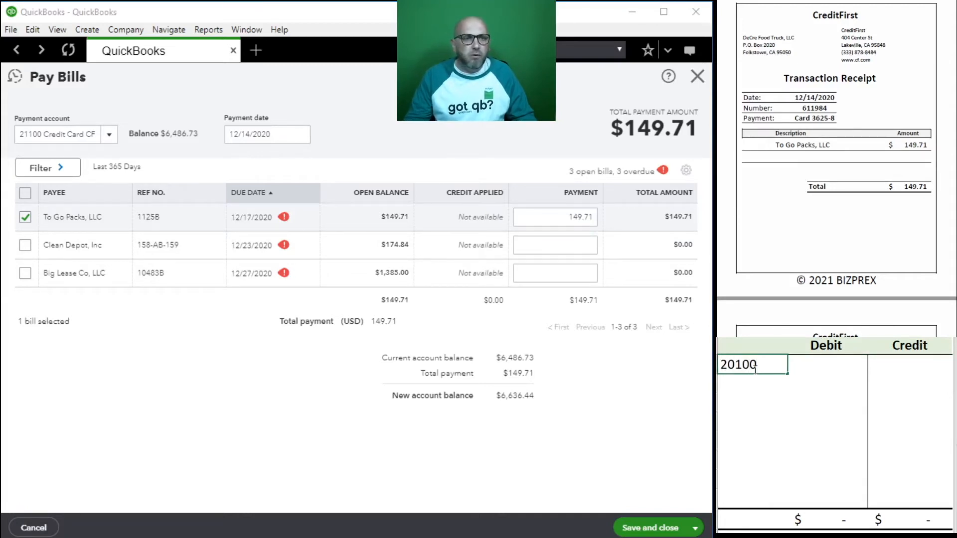
key(Tab)
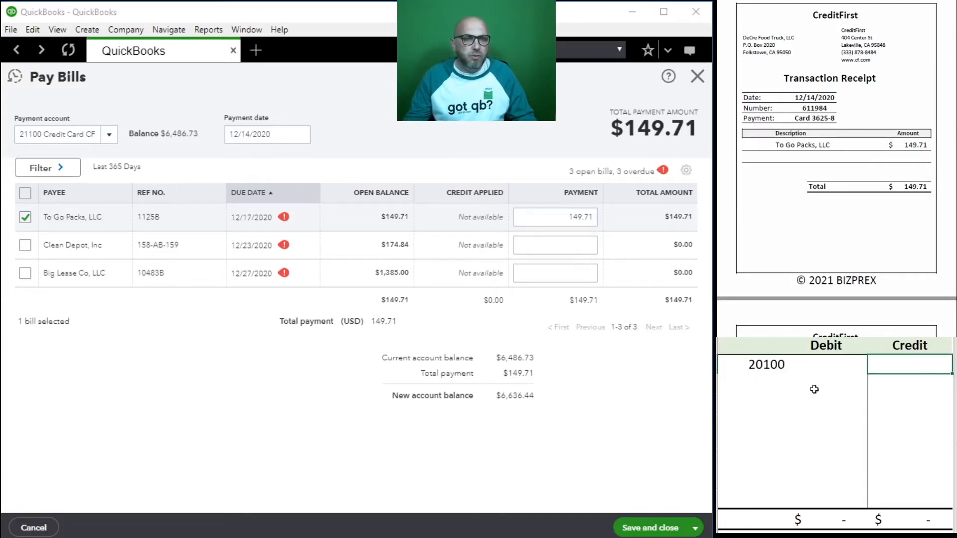
key(Left)
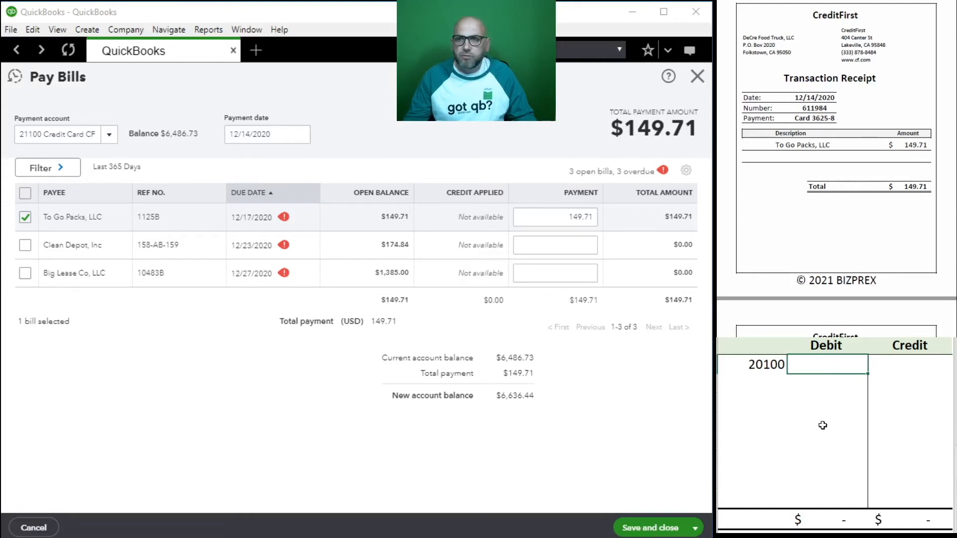
text(149.71)
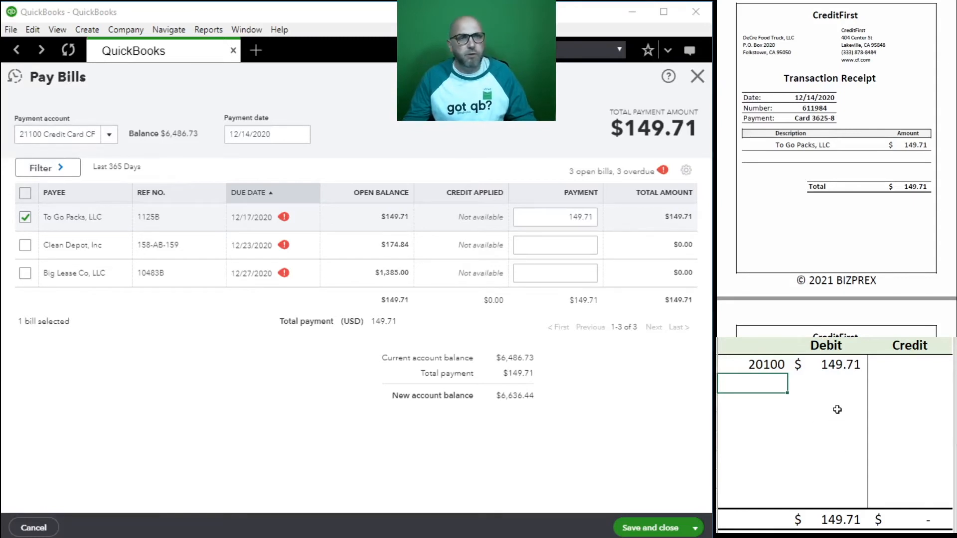
text(21100)
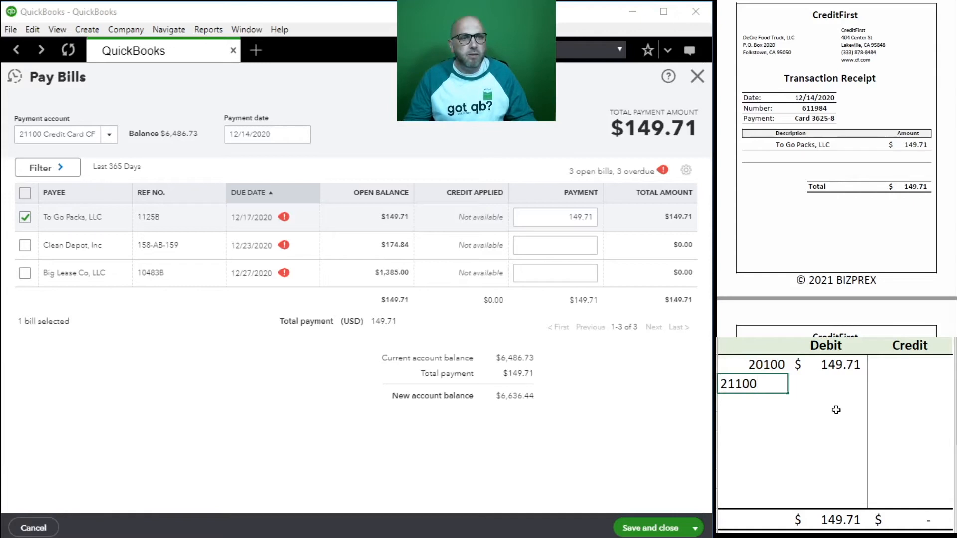
key(Tab)
key(Tab)
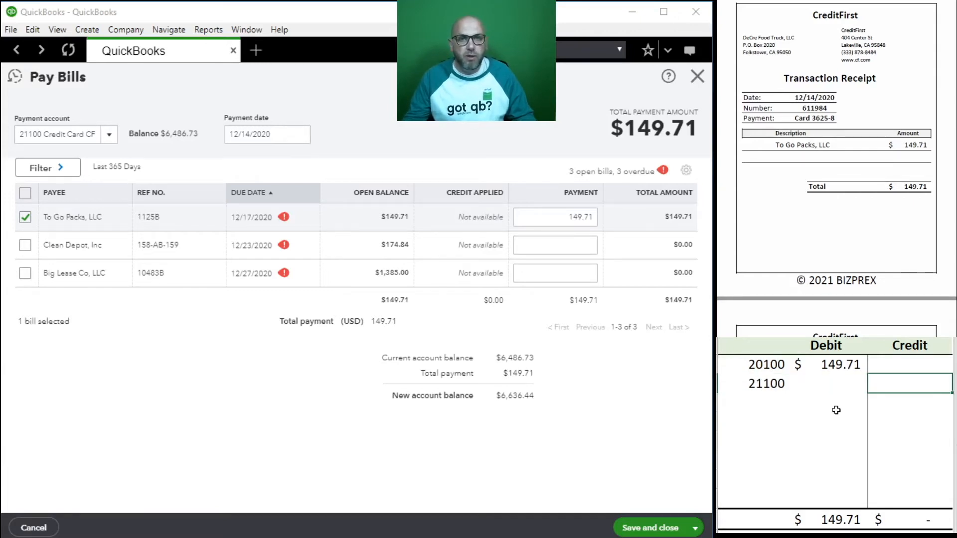
text(149.71)
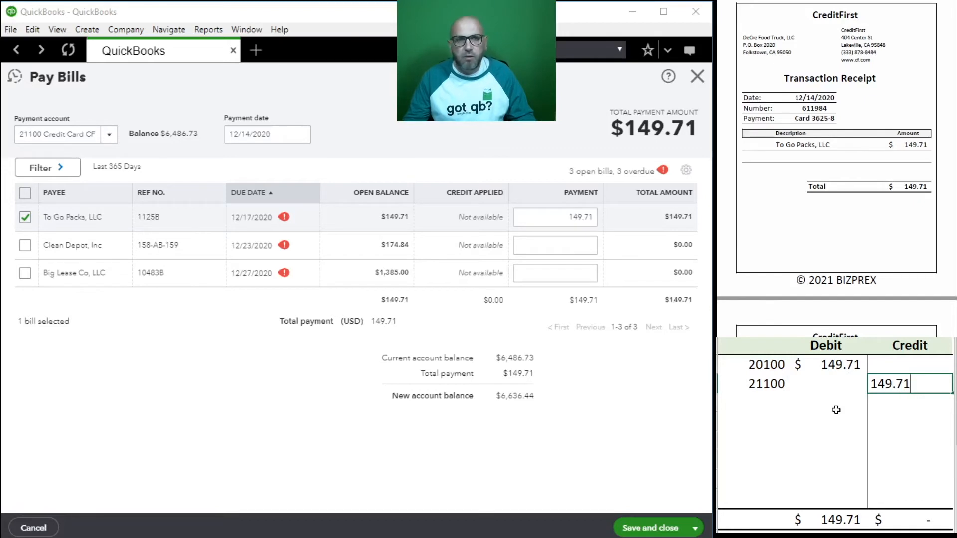
click(836, 409)
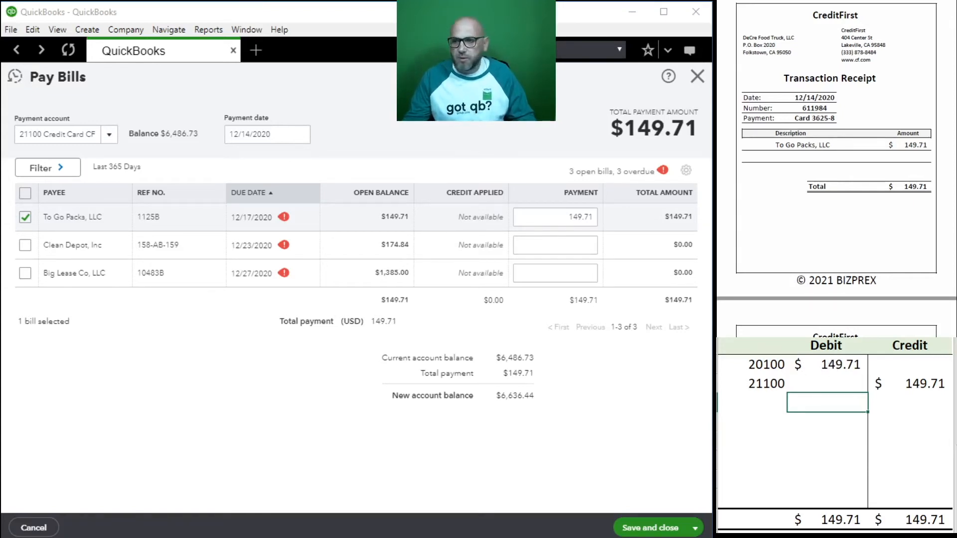
click(642, 527)
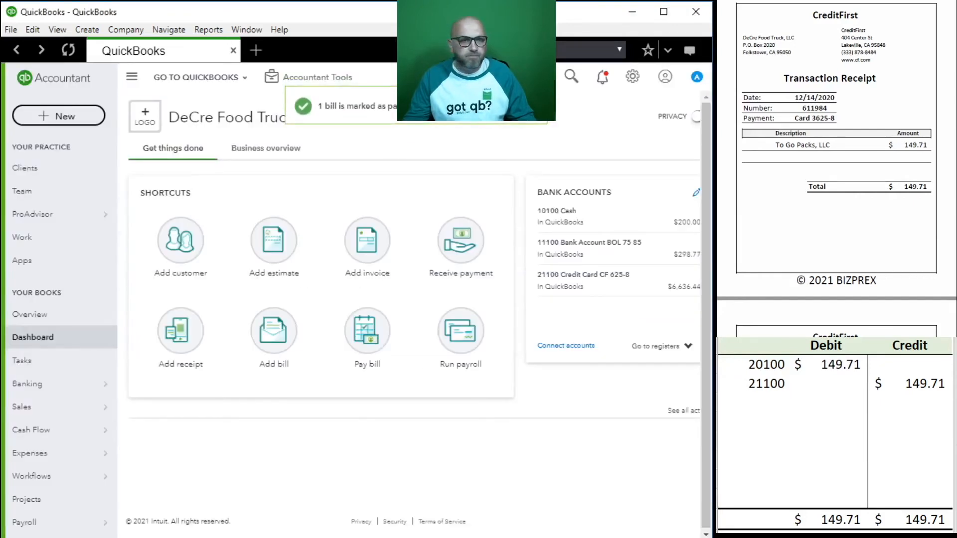
Step: Clear the completed To Go Packs entry from the debit/credit grid
drag(873, 402, 752, 366)
key(Delete)
scroll(796, 241, down, 5)
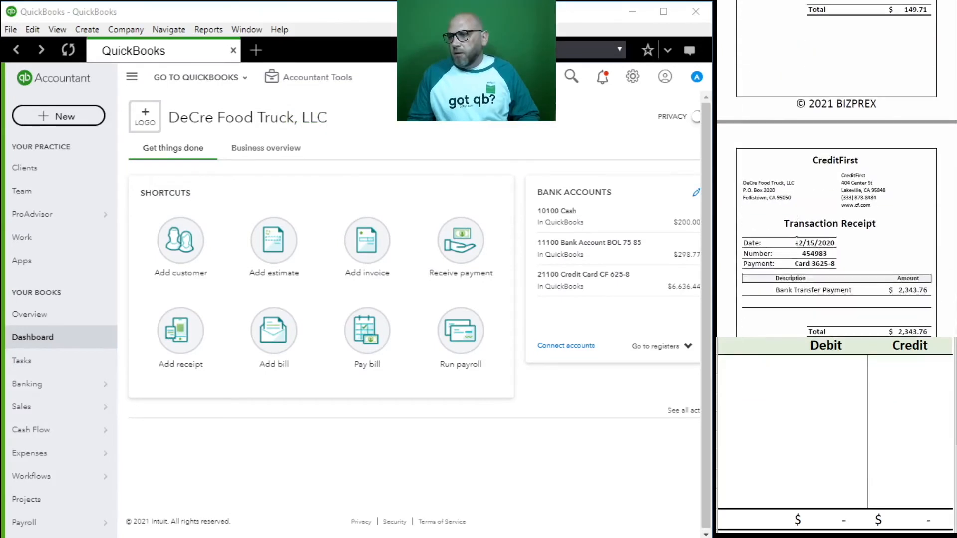
scroll(792, 241, down, 3)
scroll(789, 240, up, 1)
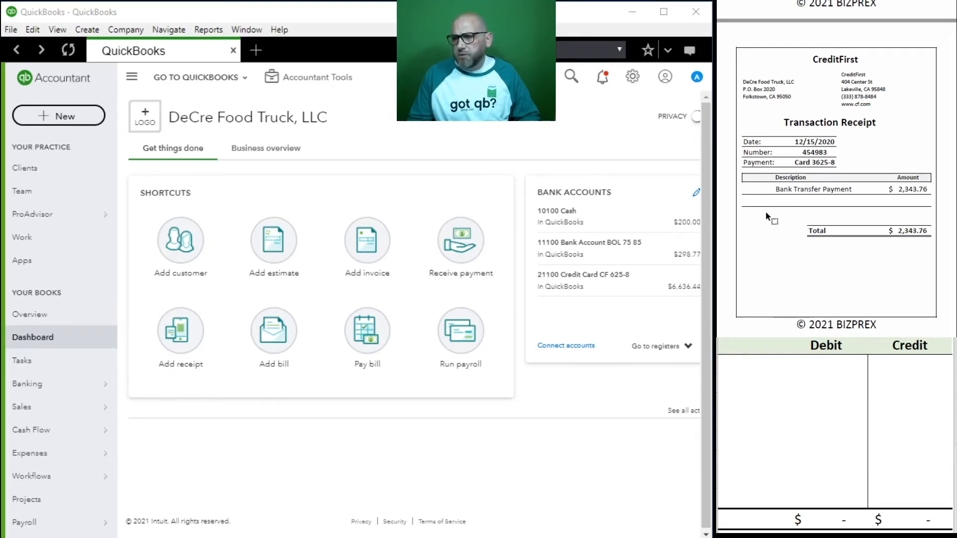
scroll(766, 216, down, 1)
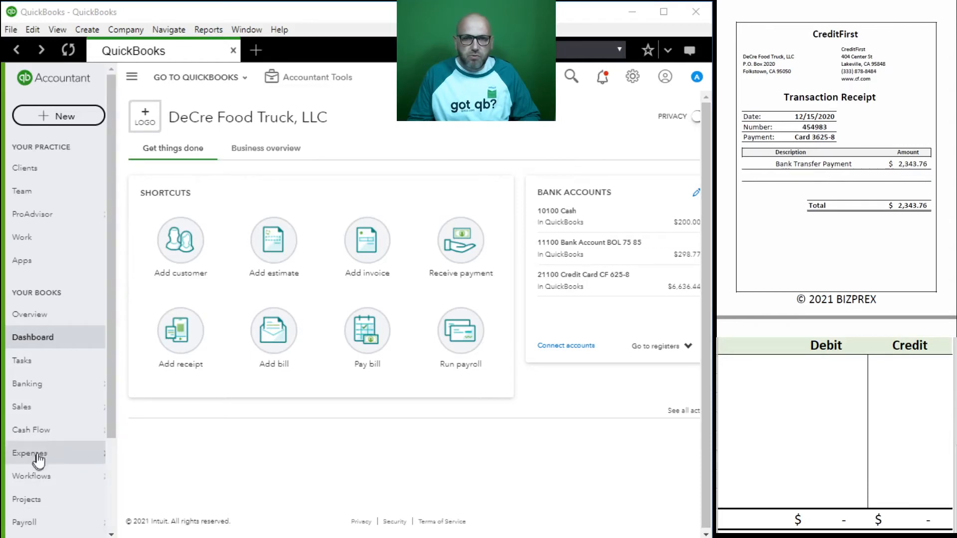
Step: Start a new Pay down credit card transaction from Expenses
mouse_move(59, 452)
click(143, 458)
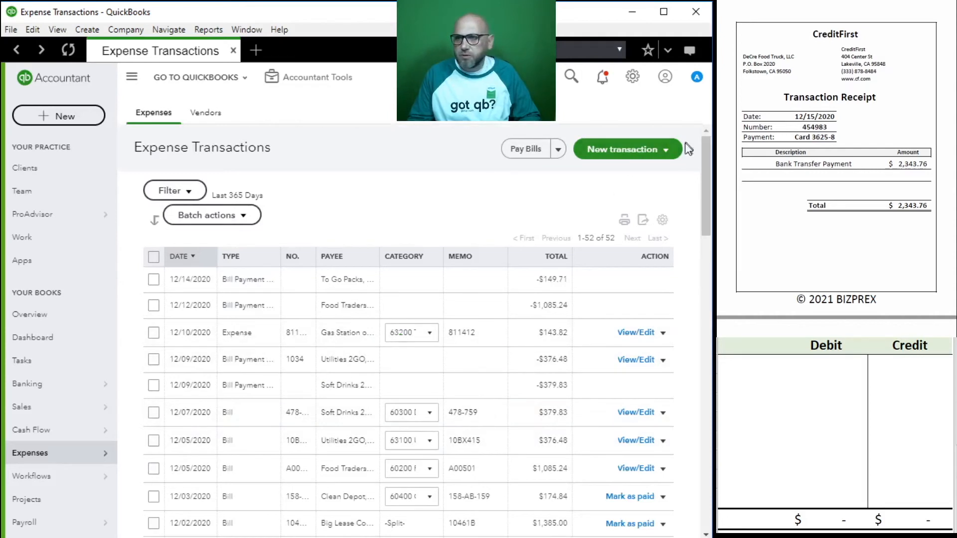
click(666, 150)
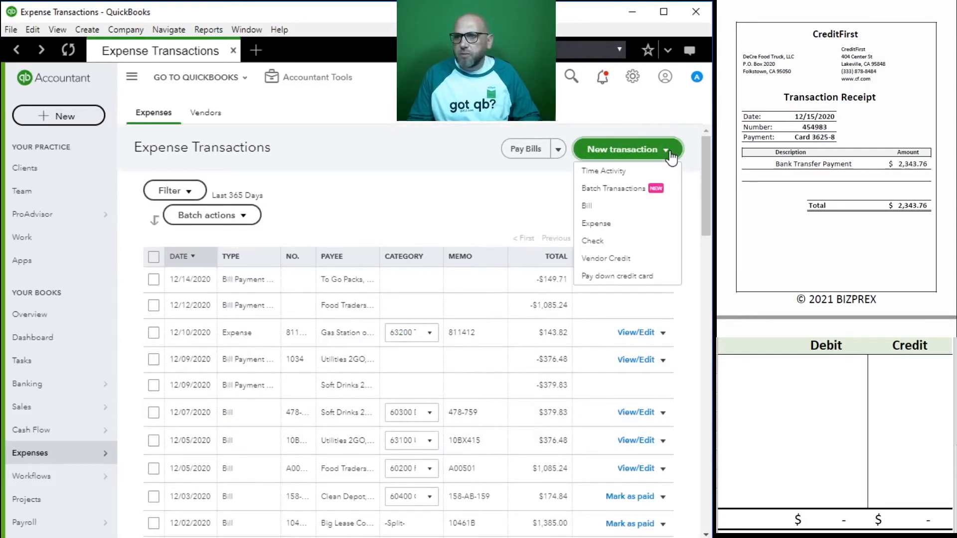
click(618, 279)
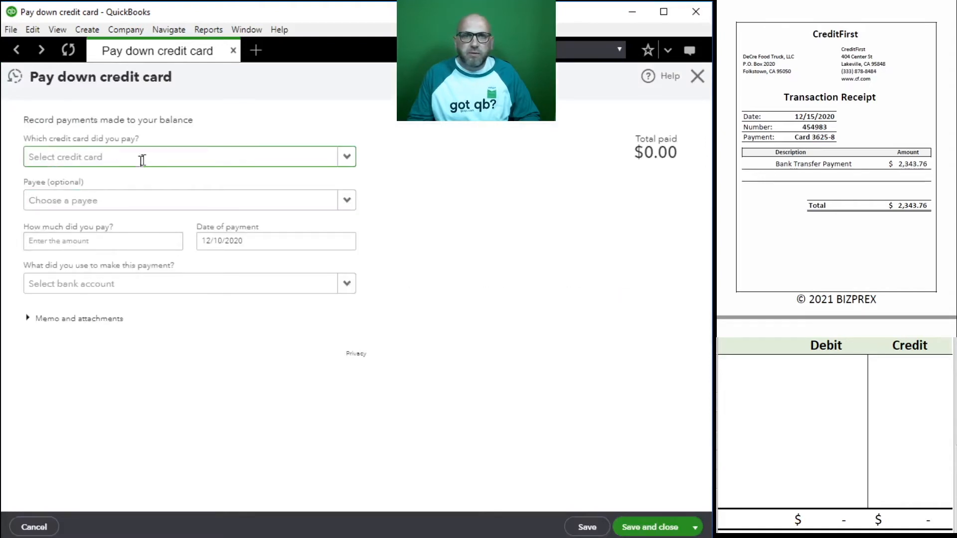
Step: Pay 21100 Credit Card CF 625-8 an amount of 2,343.76
click(346, 157)
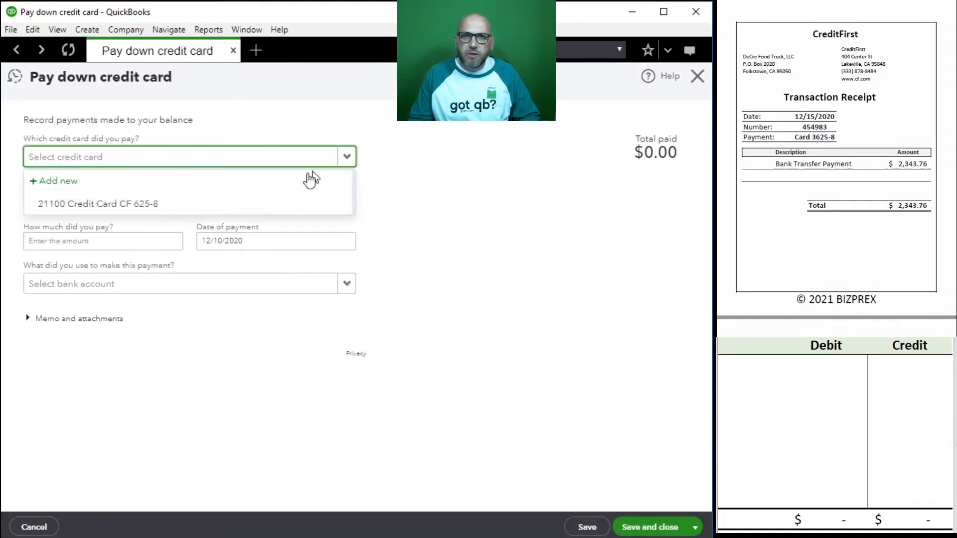
click(159, 204)
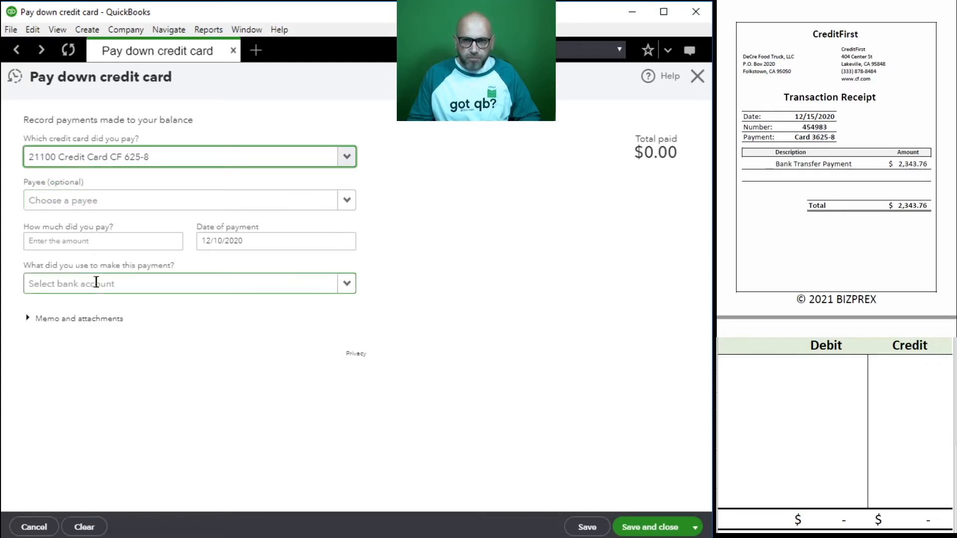
click(101, 242)
text(2343.76)
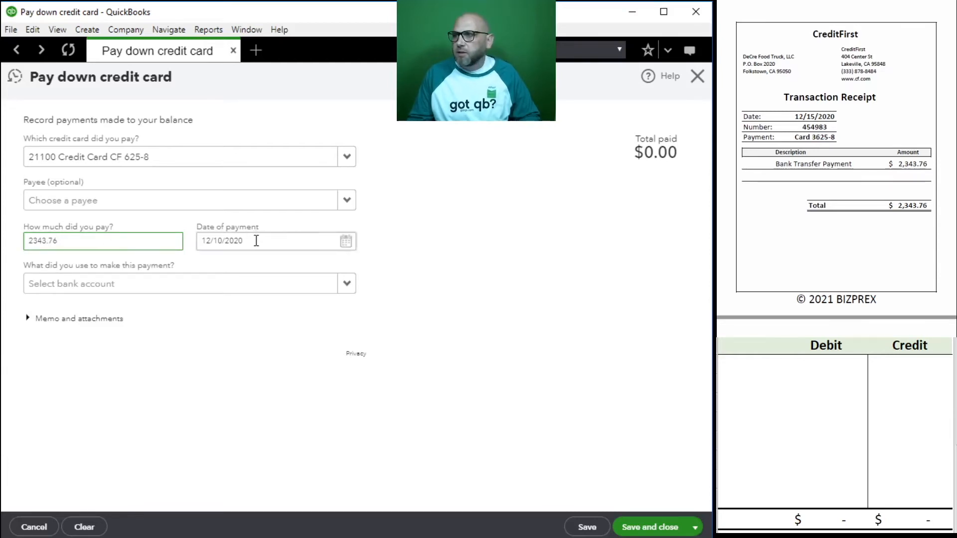
click(256, 241)
Step: Date the payment 12/15/2020 and pay it from 11100 Bank Account BOL 75 85
click(223, 240)
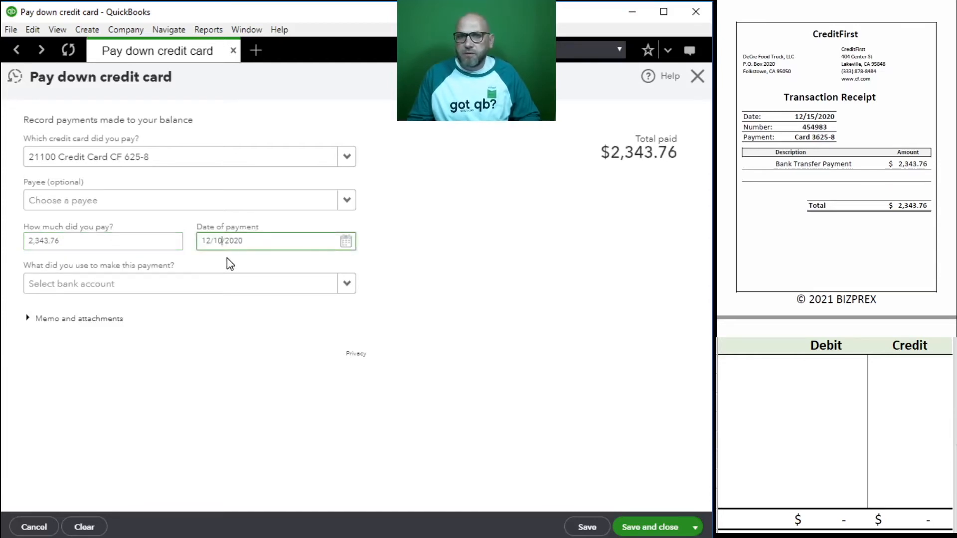
click(105, 284)
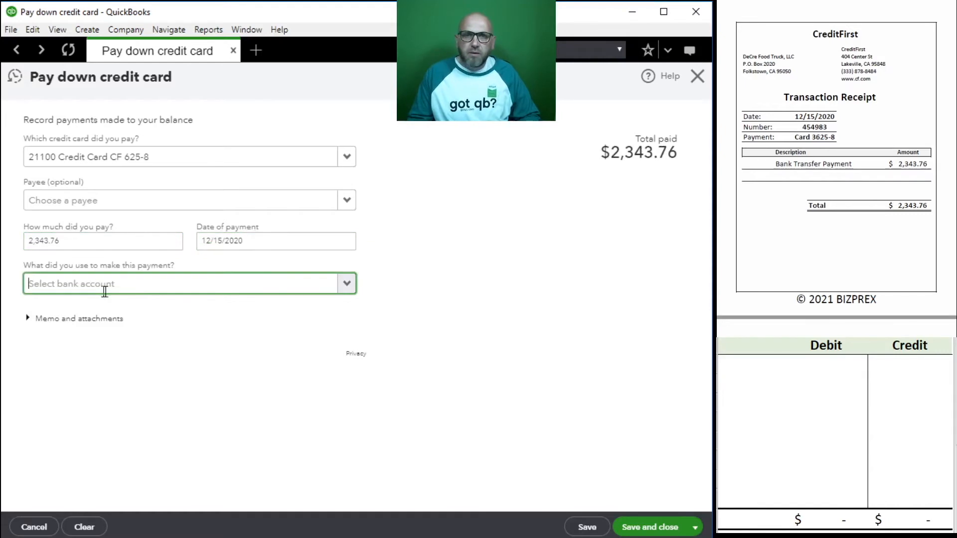
click(347, 284)
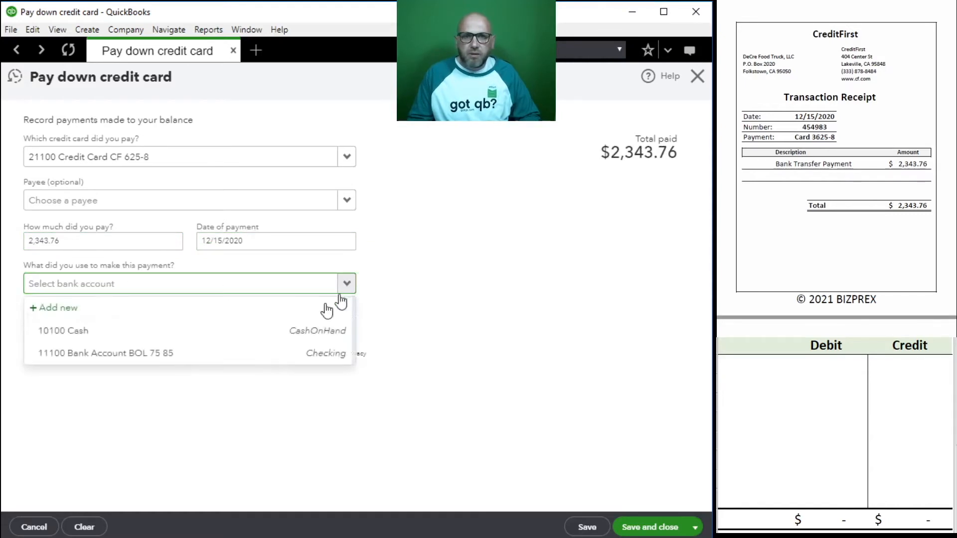
click(180, 352)
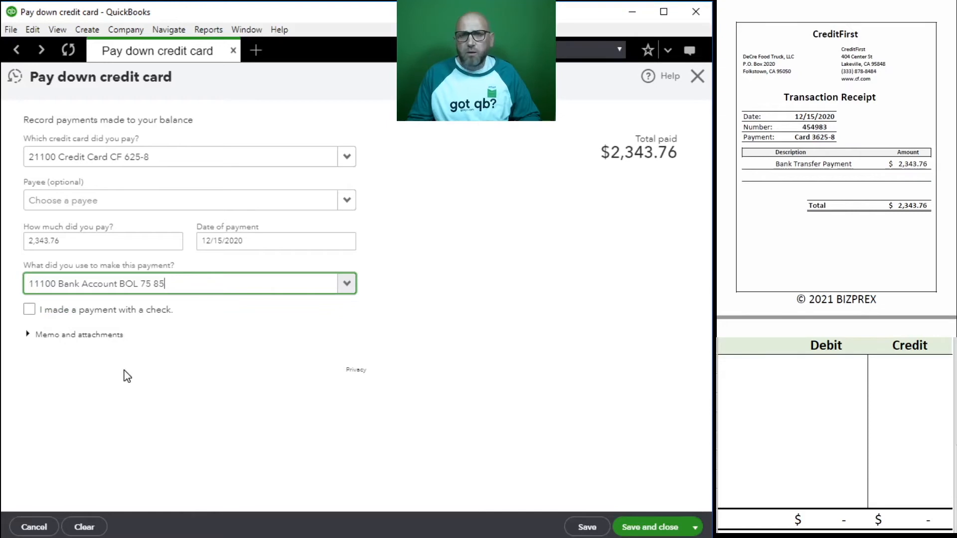
click(797, 384)
click(767, 370)
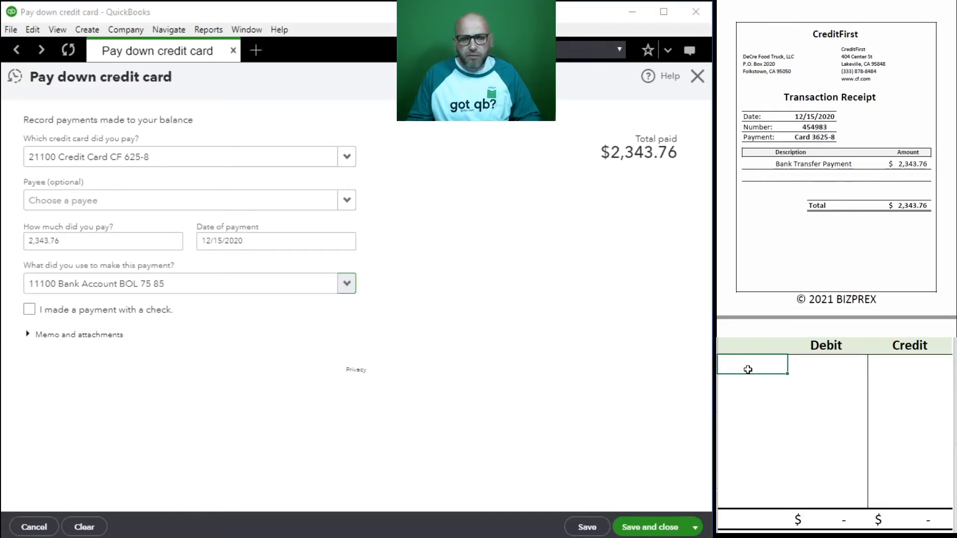
Step: Enter 21100 debit and 11100 credit of 2,343.76 in the grid, then save the card payment
text(21100)
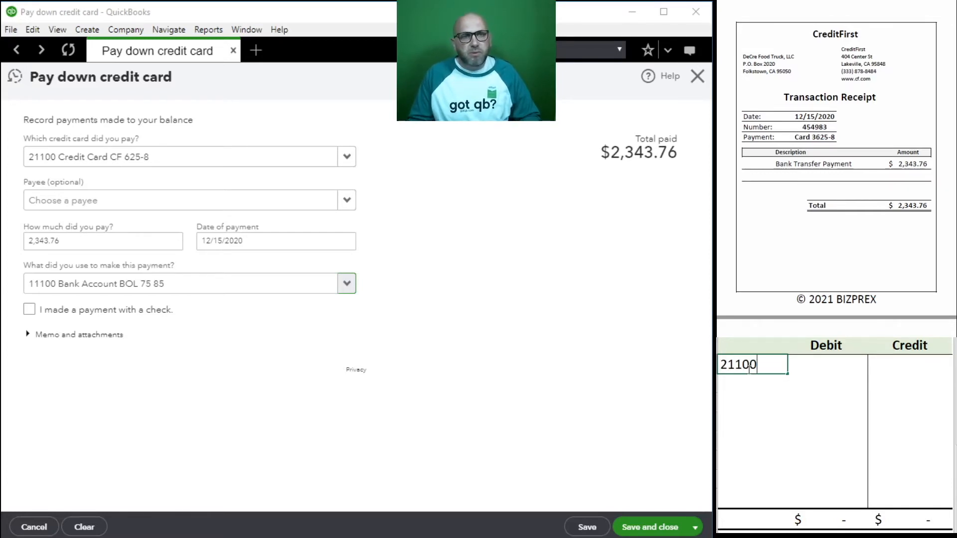
key(Tab)
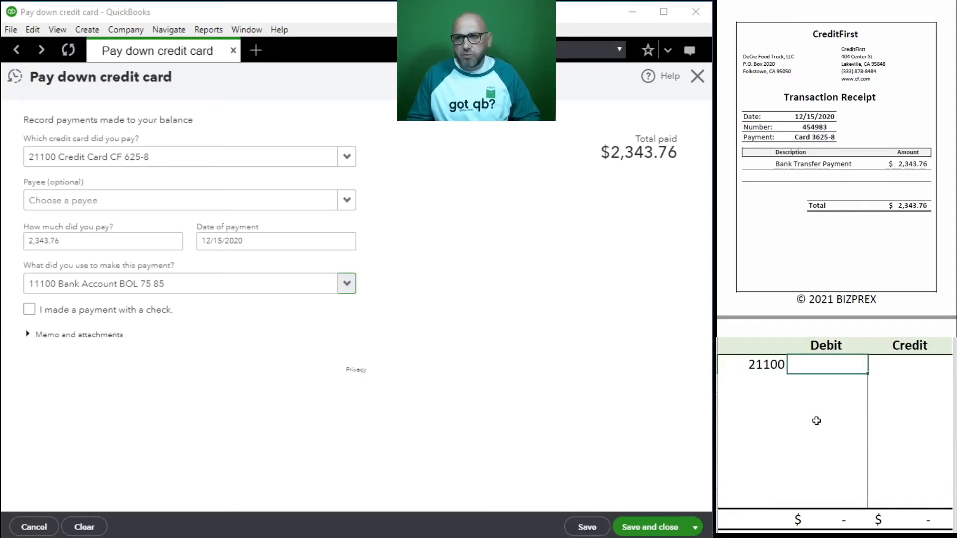
text(2343.76)
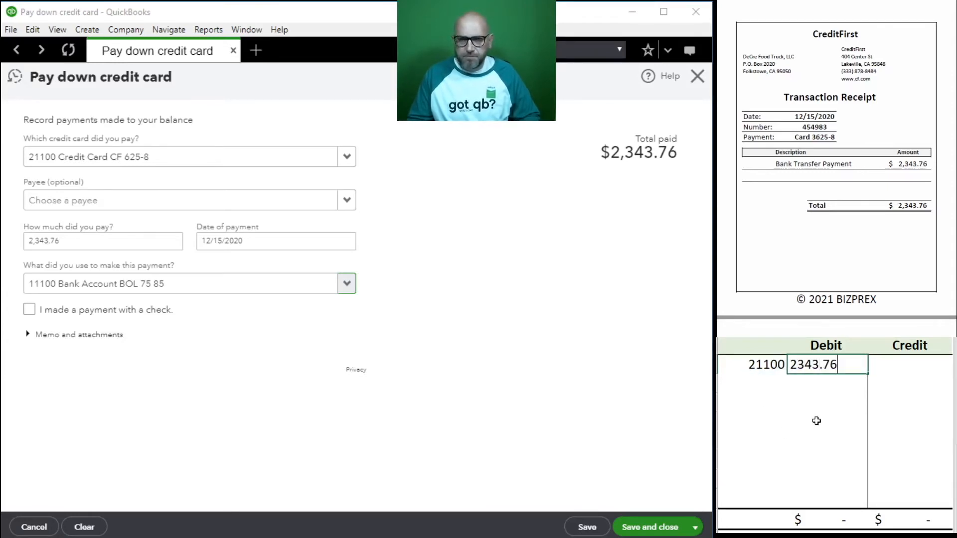
key(Return)
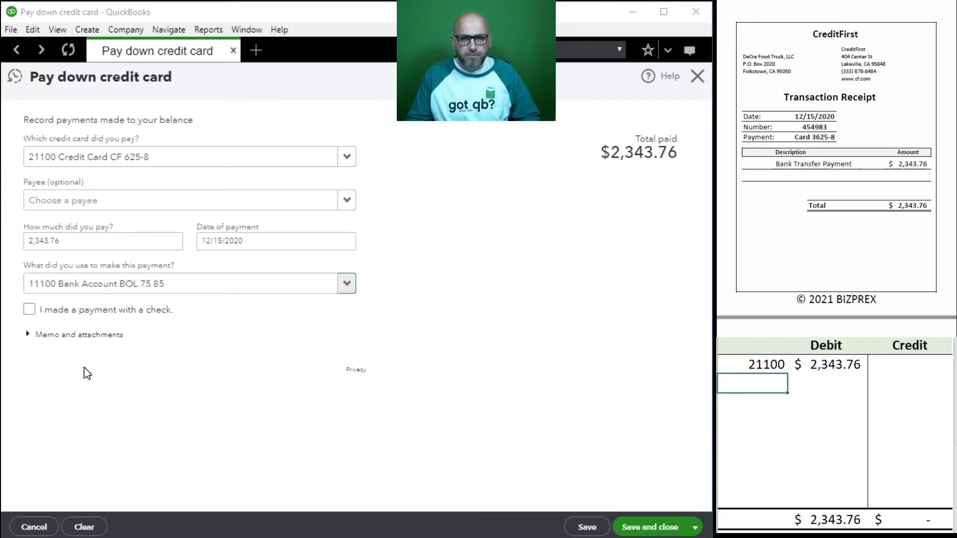
text(11100)
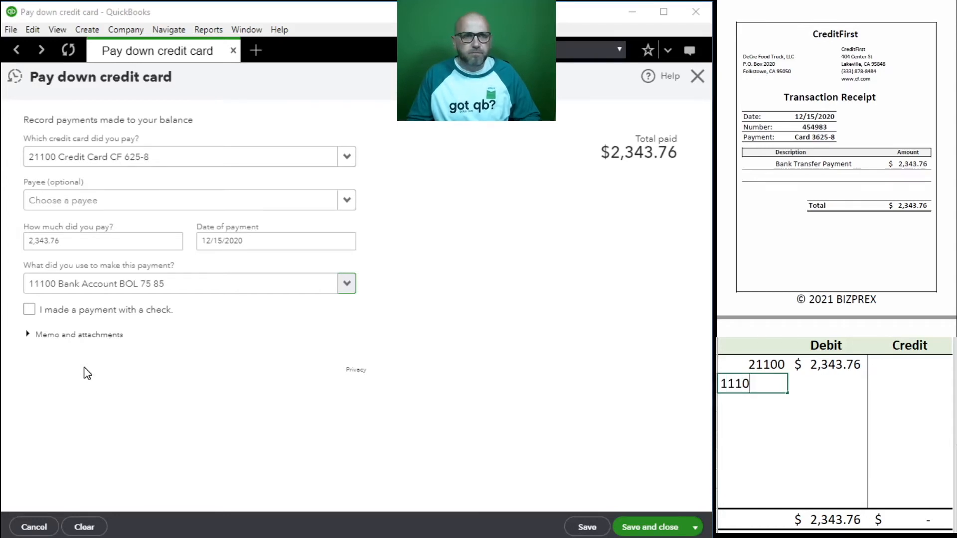
key(Tab)
key(Tab)
text(2)
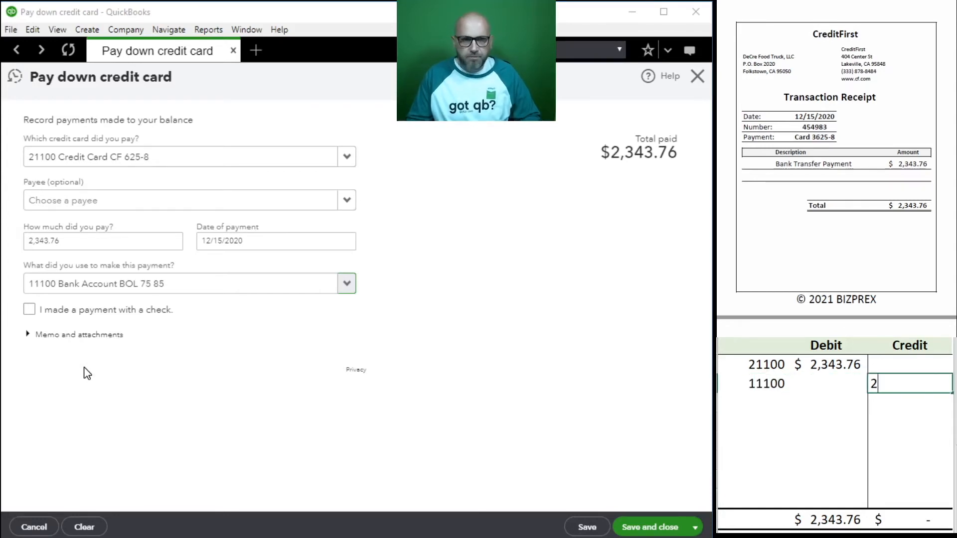
text(343.76)
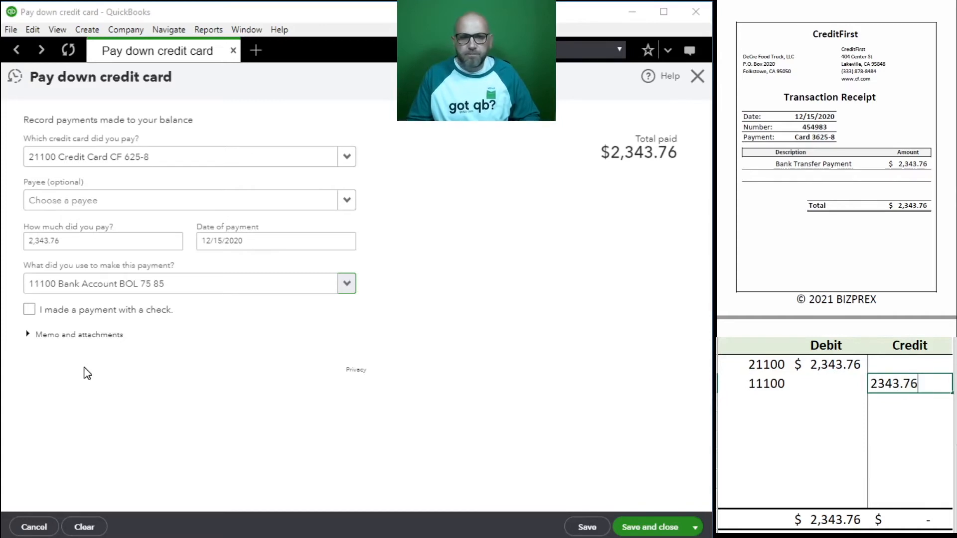
key(Return)
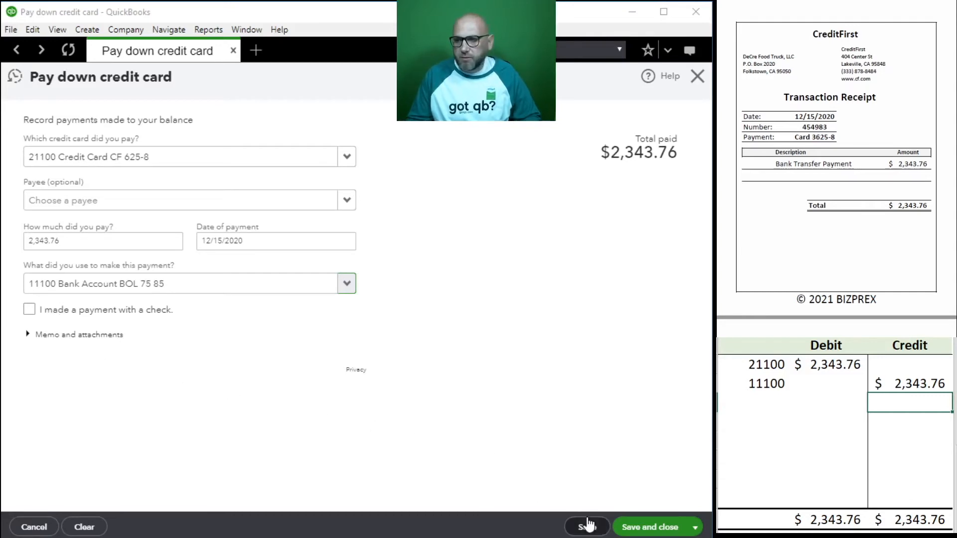
click(637, 530)
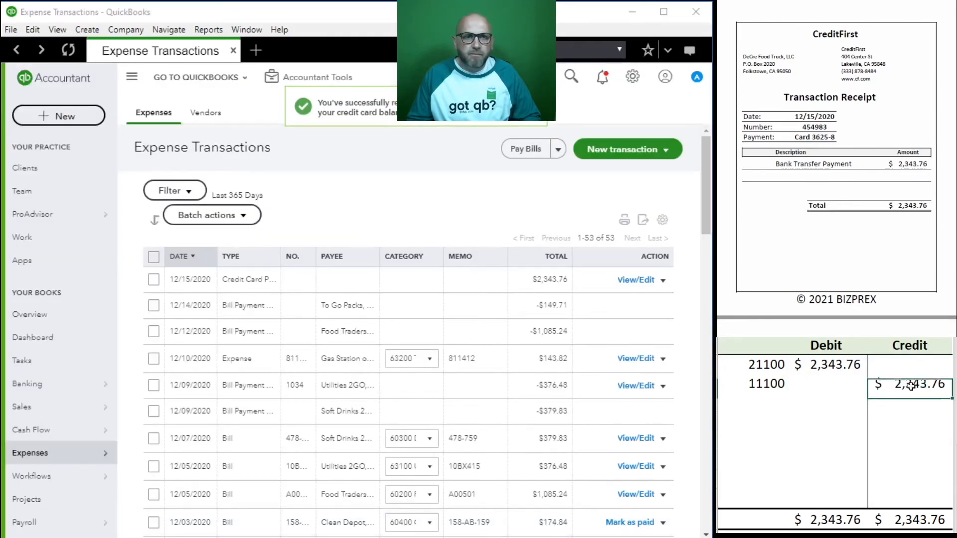
Step: Delete both journal lines from the grid and bring up the Accountant Tools quick links
drag(918, 387, 740, 366)
key(Delete)
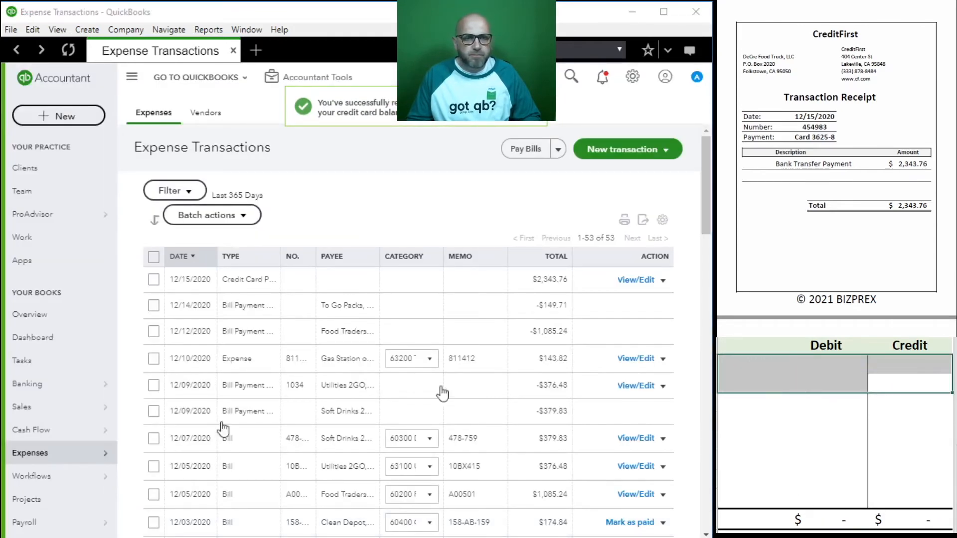
scroll(802, 208, down, 5)
scroll(802, 208, down, 2)
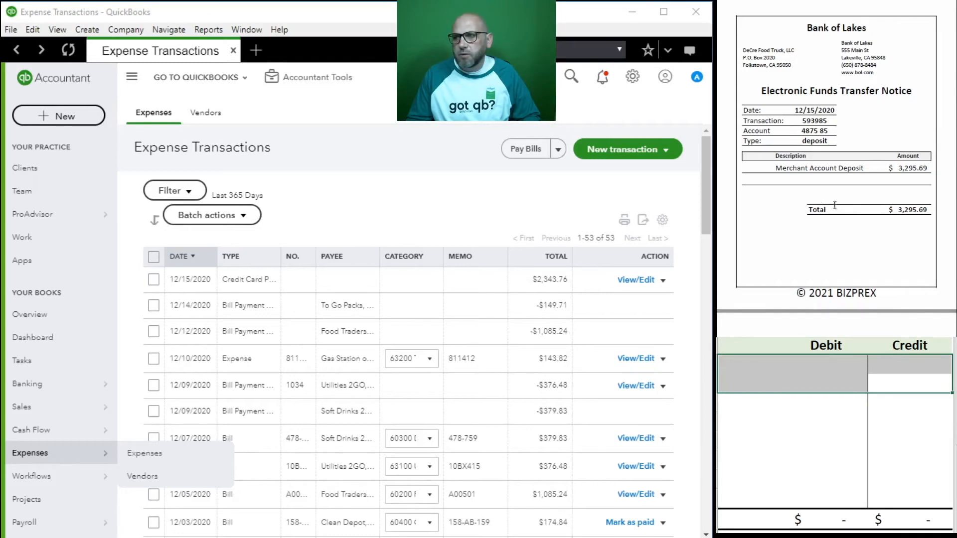
click(315, 80)
Step: Start a new journal entry numbered Merchant 593985
click(299, 161)
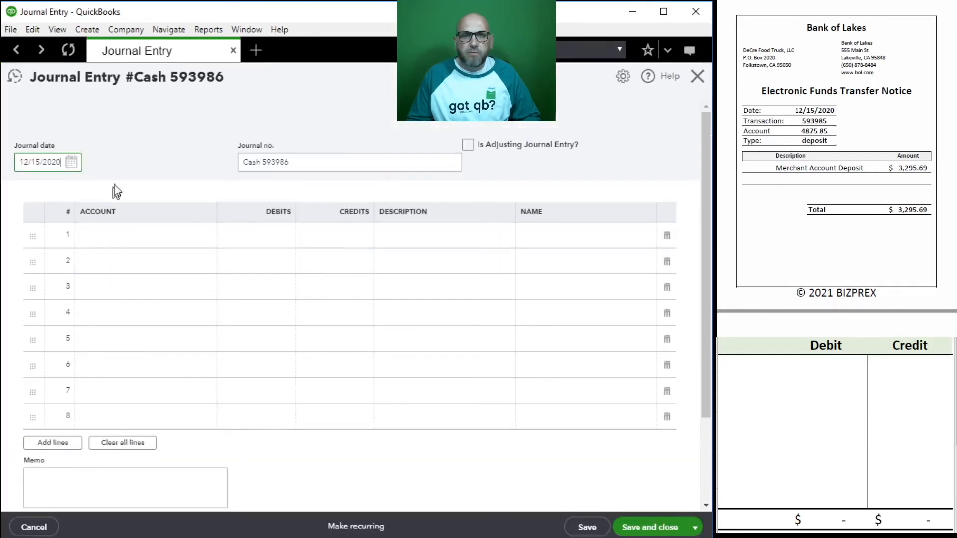
drag(331, 162, 213, 166)
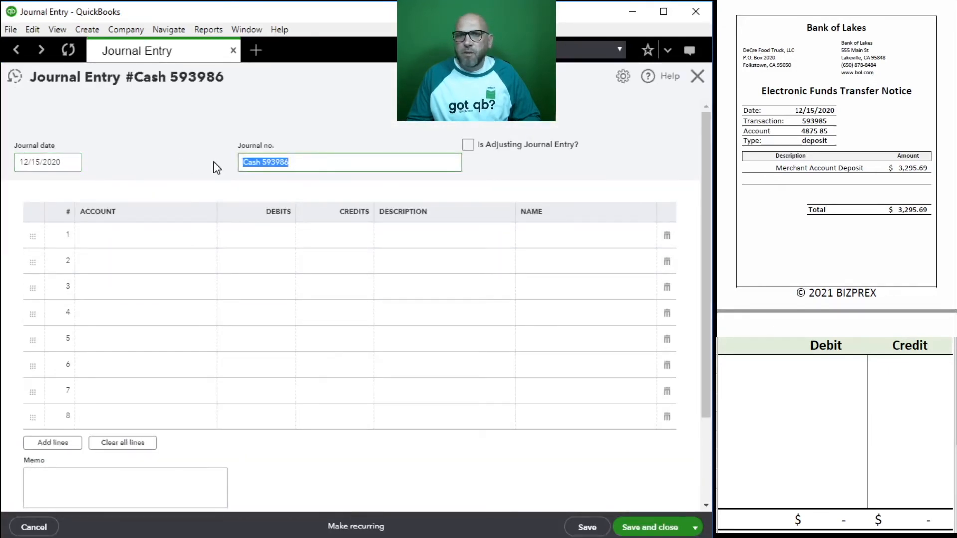
text(Merchant)
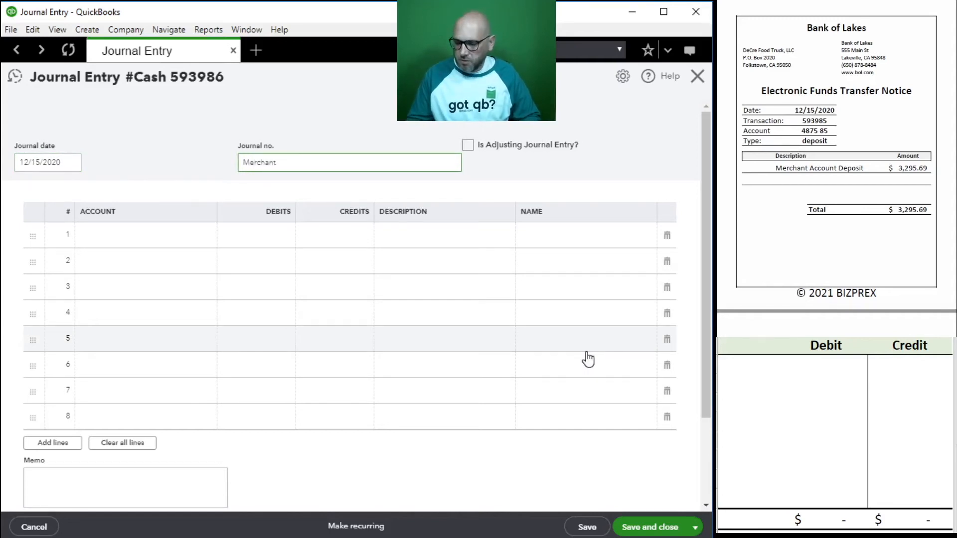
text( 593985)
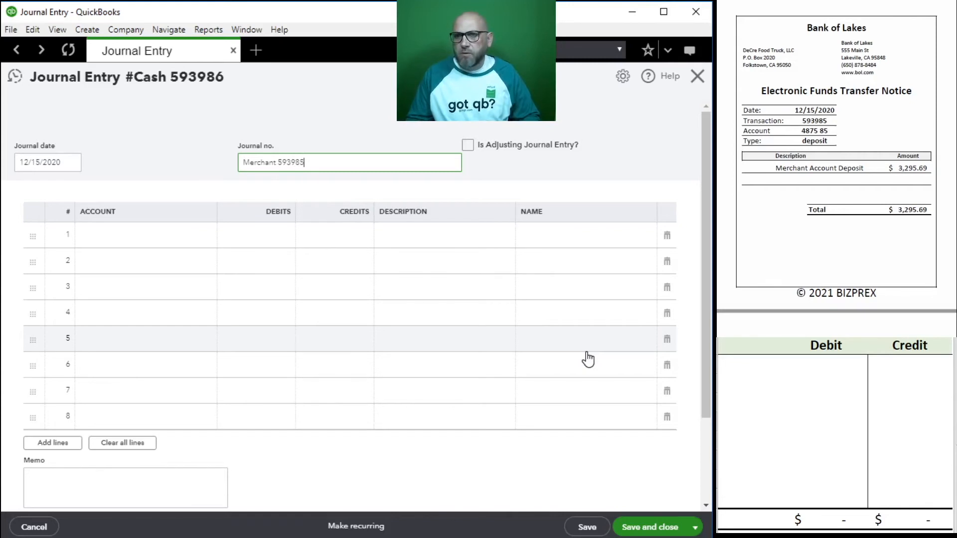
key(Tab)
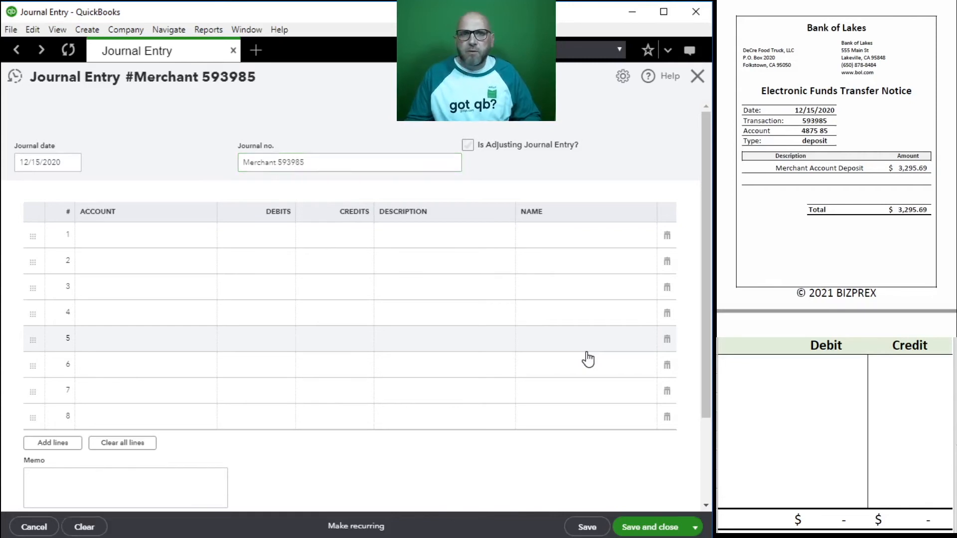
Step: Debit 11100 Bank Account BOL 75 85 3,295.69 on line 1 and put 41100 Sales on line 2
click(101, 236)
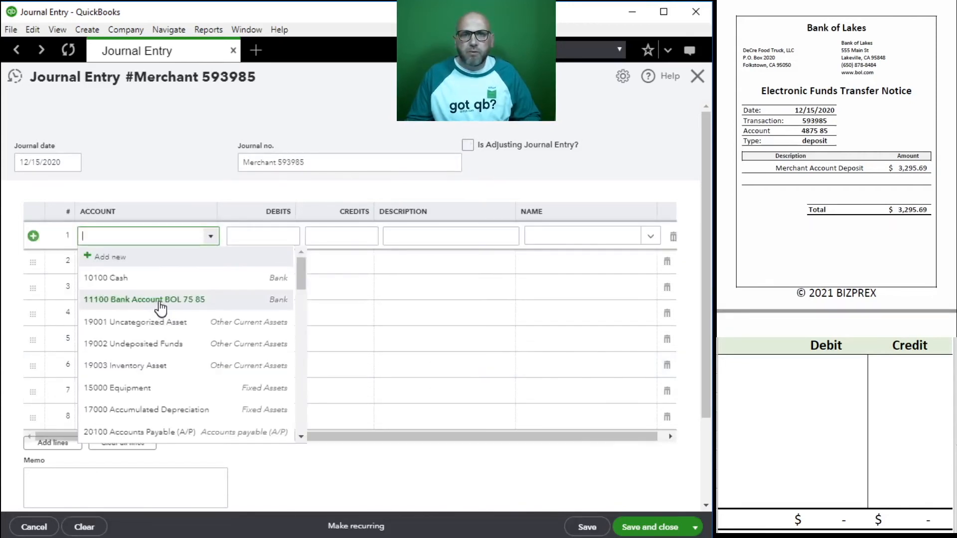
click(159, 300)
click(272, 237)
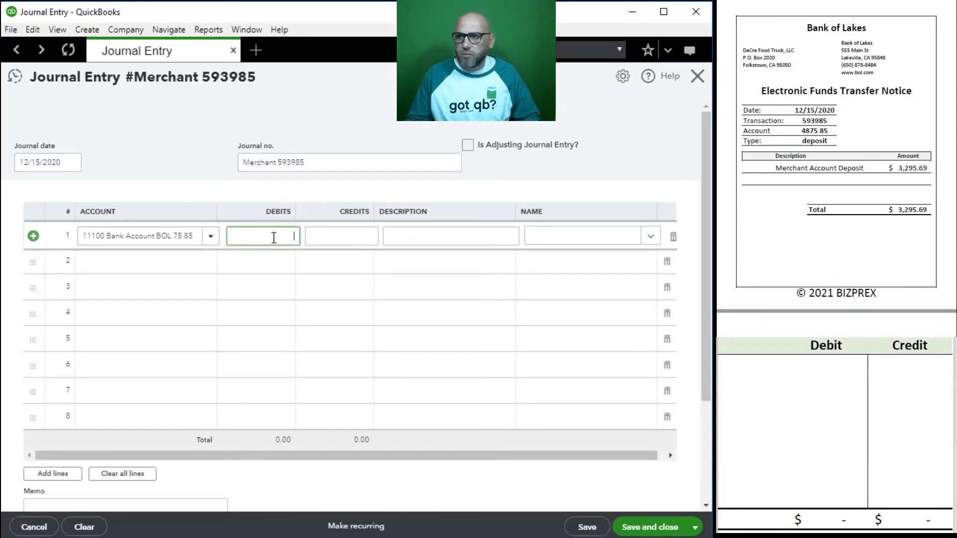
text(3,295.69)
key(Tab)
key(Tab)
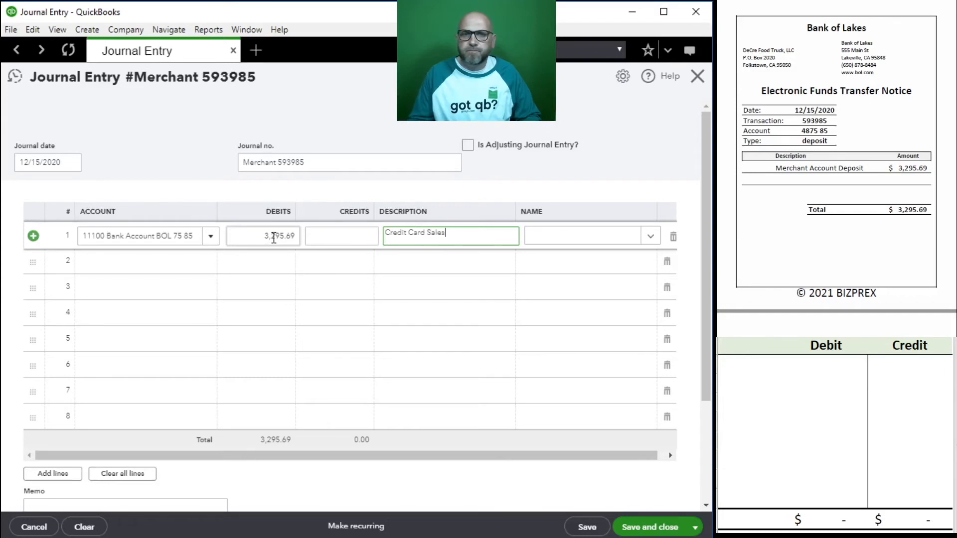
click(131, 272)
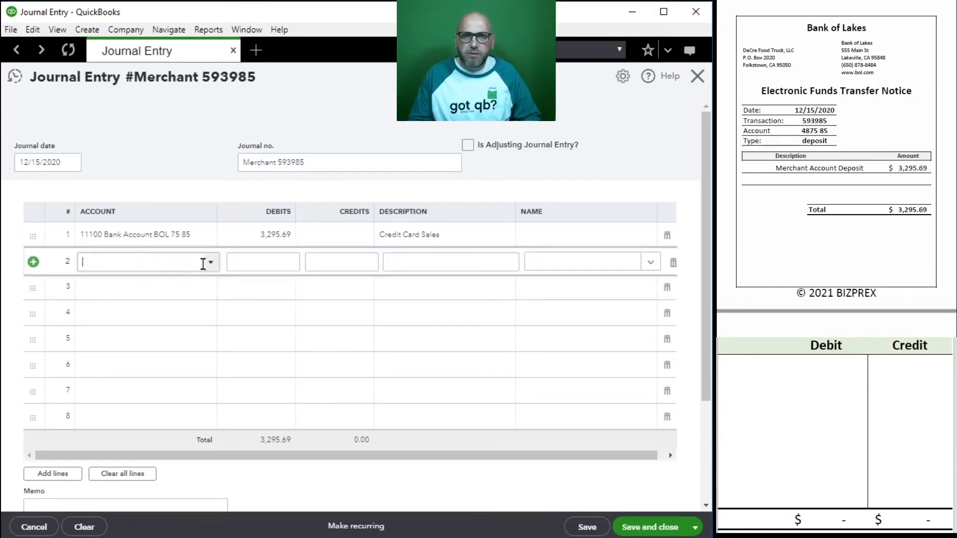
text(sa)
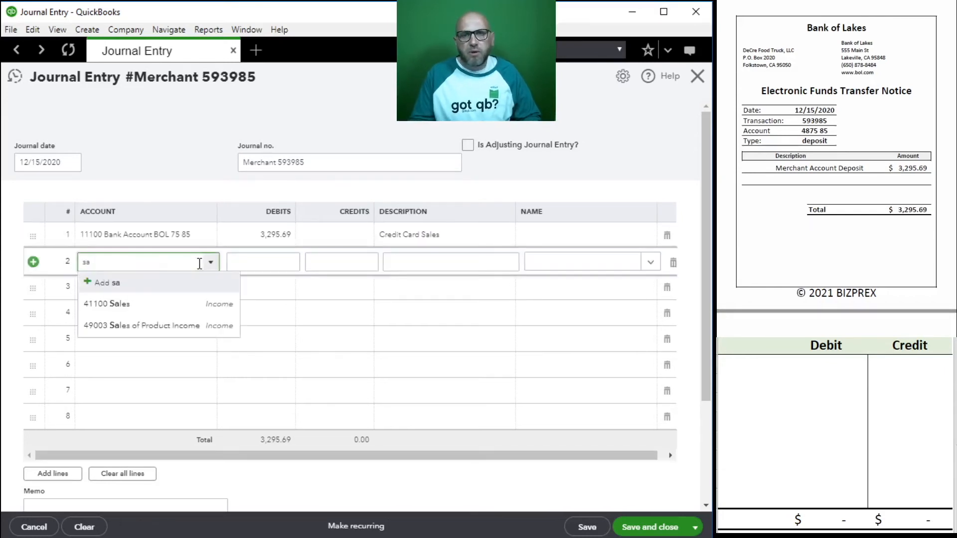
click(135, 301)
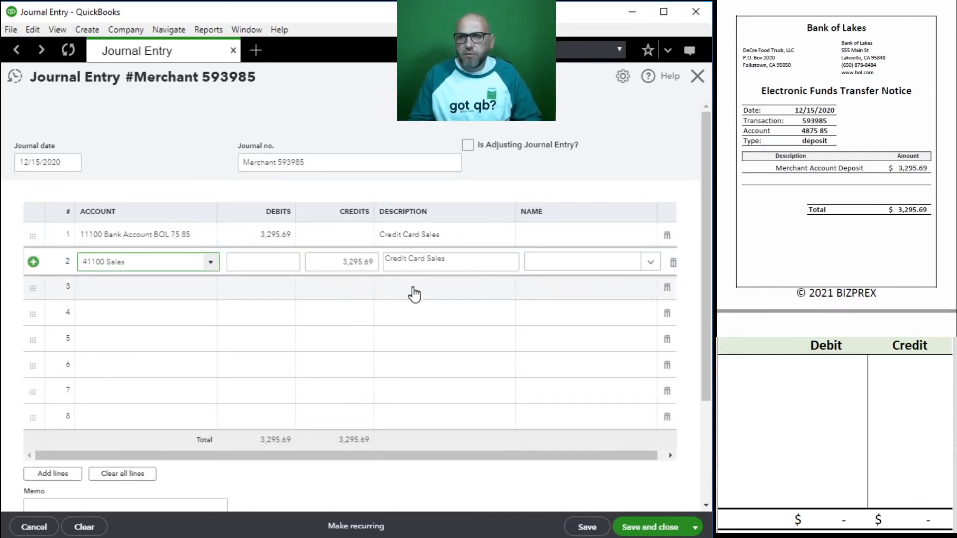
Step: On the check grid, enter 11100 debit 3,295.69 and 41100 credit 3,295.69
click(757, 370)
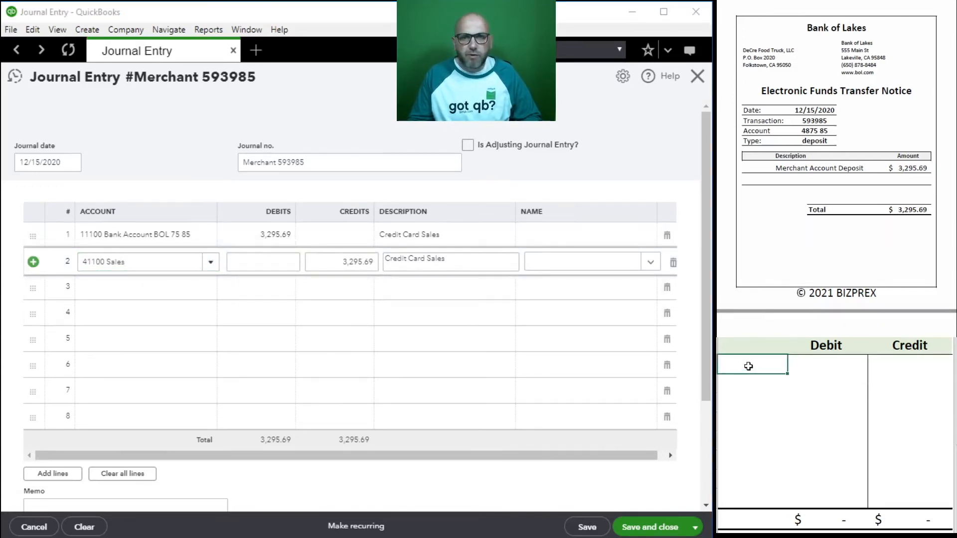
text(11100)
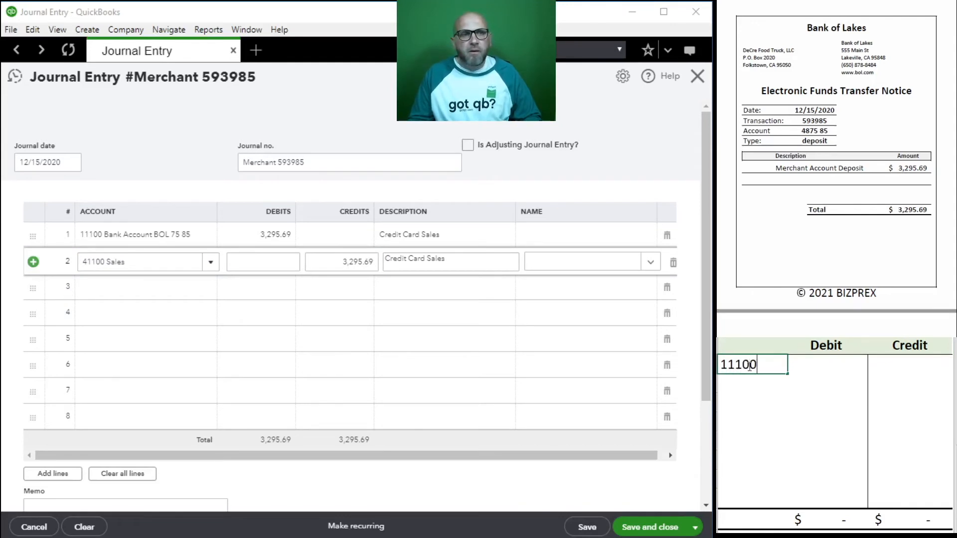
key(Tab)
text(3,2)
text(95.69)
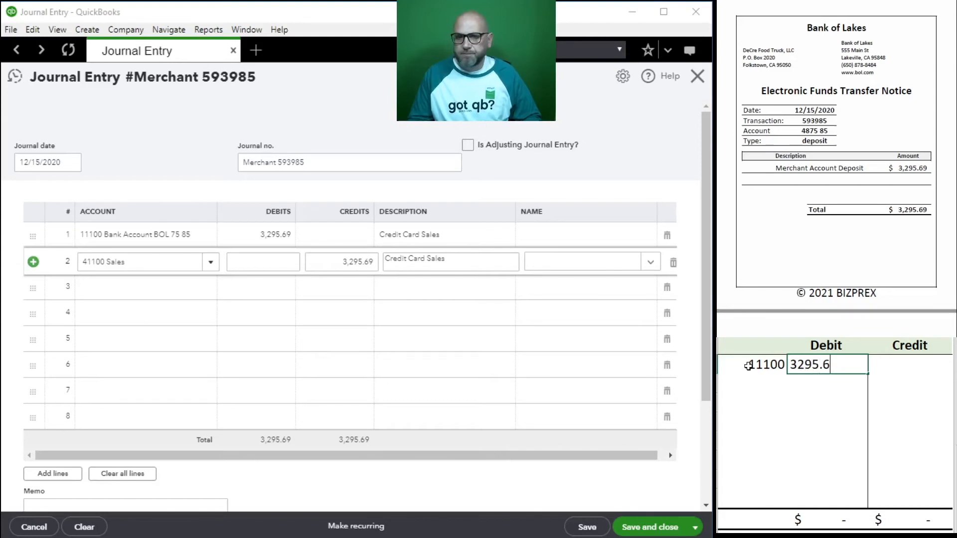
key(Return)
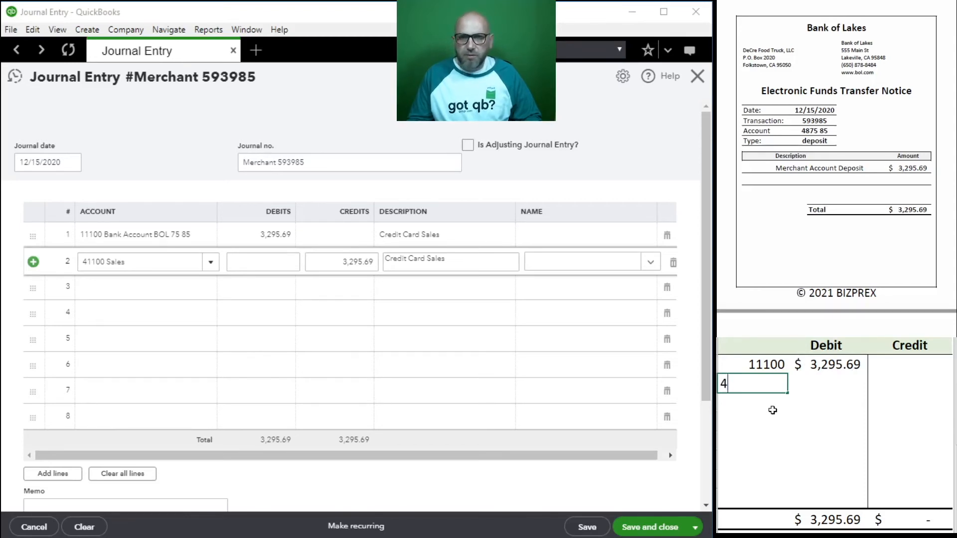
text(1100)
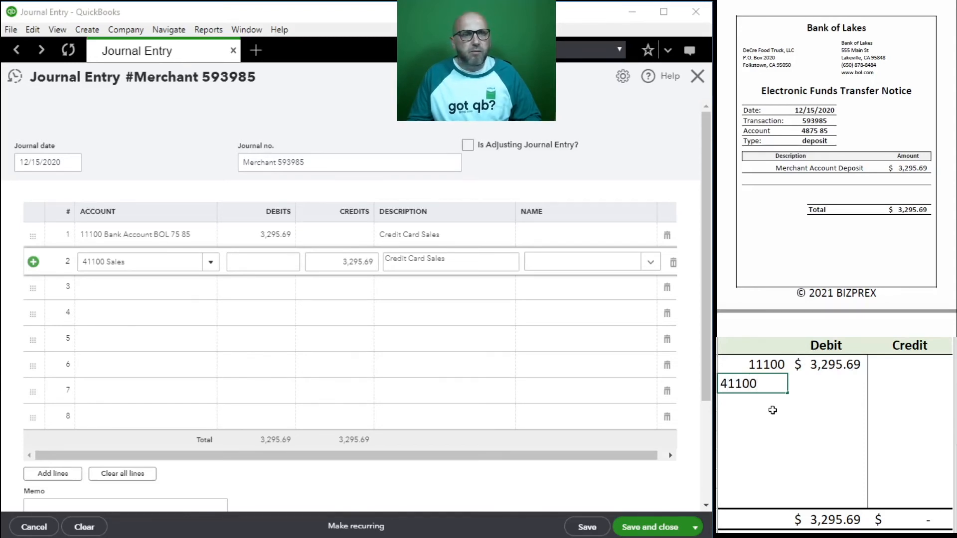
key(Tab)
key(Tab)
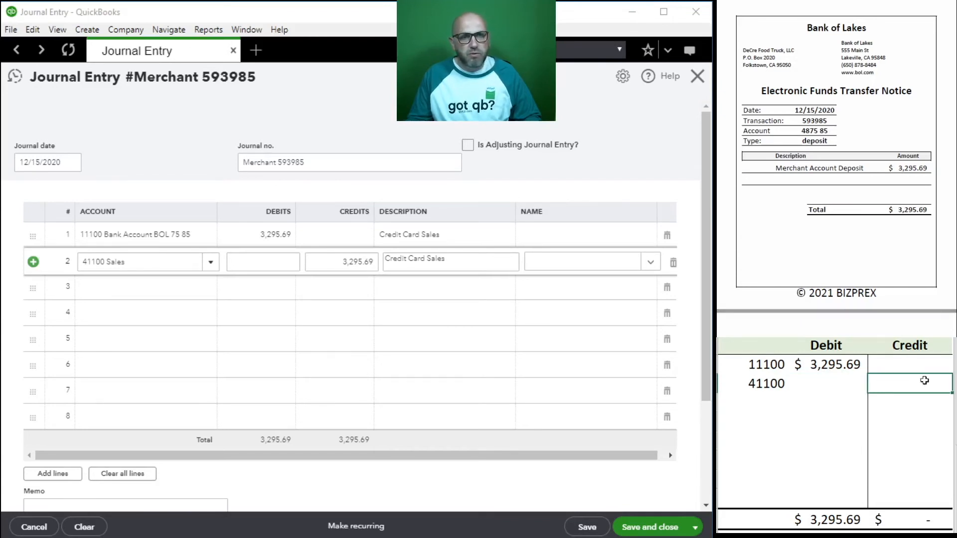
text(3295.69)
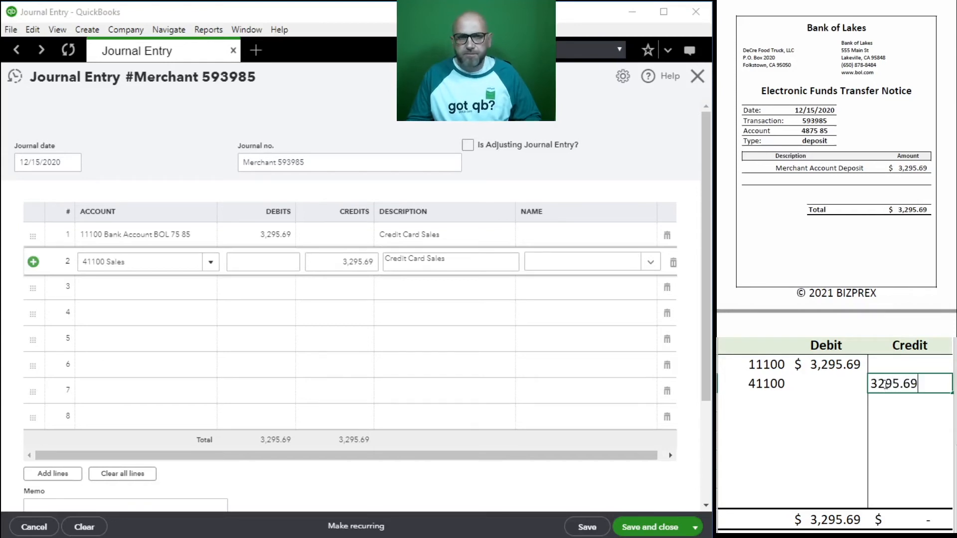
key(Return)
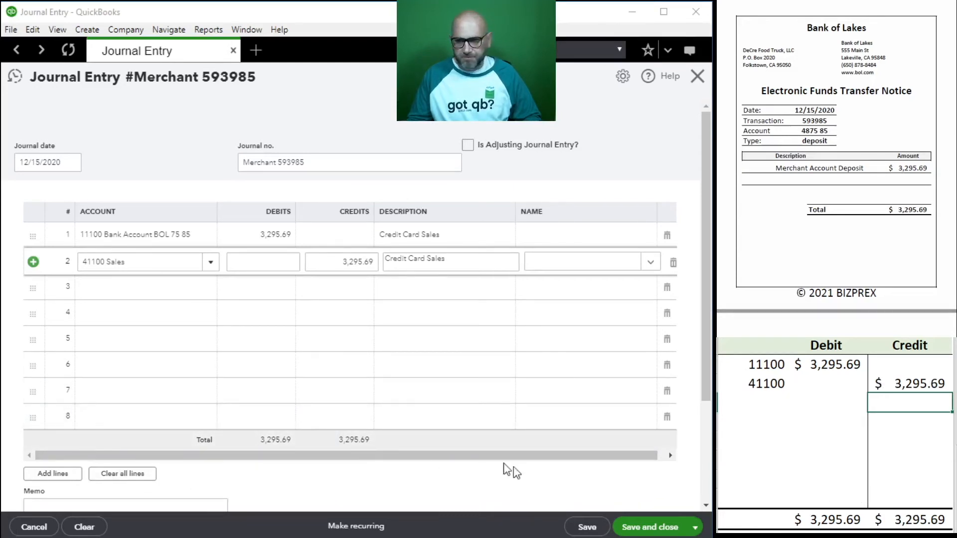
Step: Save and close the journal entry, then select the filled grid entries
click(650, 531)
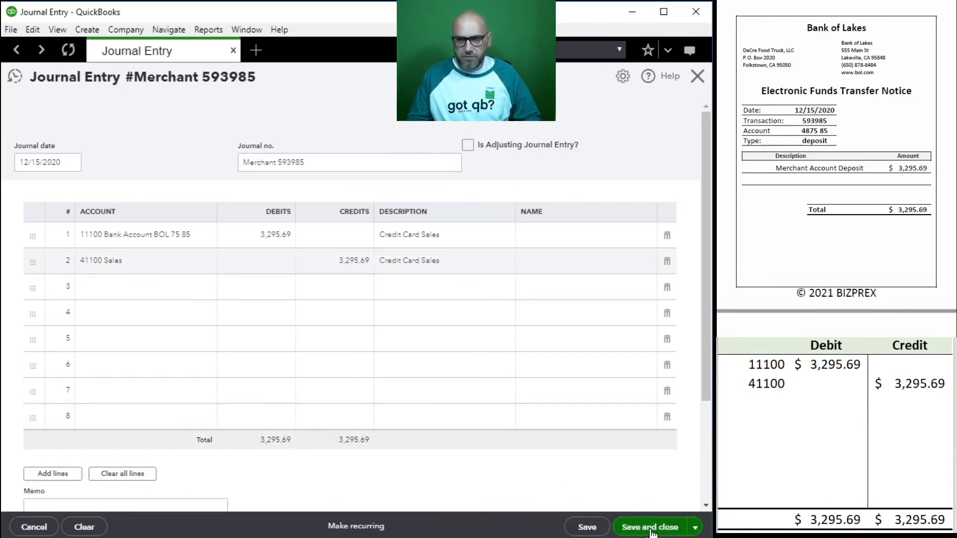
click(909, 401)
mouse_move(911, 381)
mouse_down()
mouse_move(777, 385)
mouse_move(772, 371)
mouse_up()
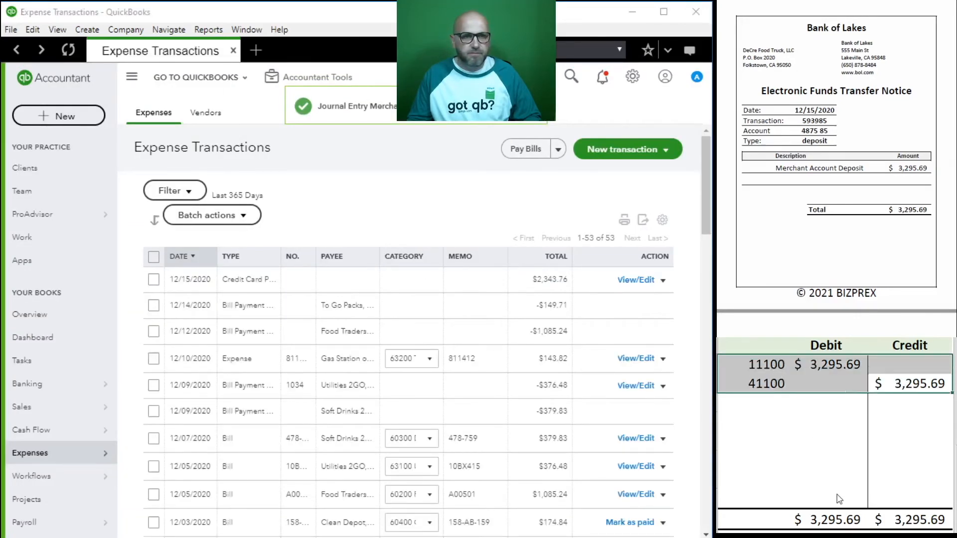
Step: Delete the selected debit/credit grid entries
key(Delete)
scroll(856, 139, down, 5)
scroll(856, 139, down, 1)
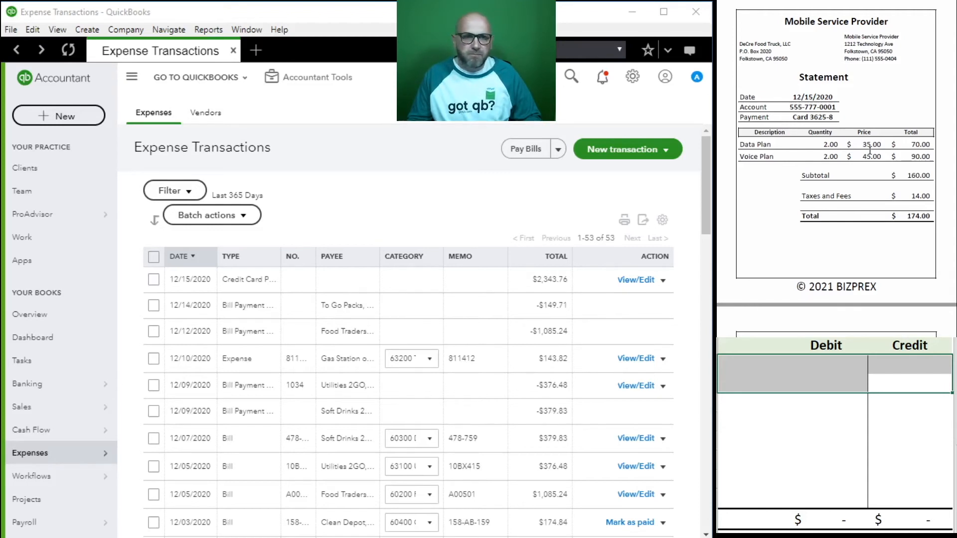
Step: Start a new Expense from the New transaction menu
mouse_move(65, 456)
click(134, 456)
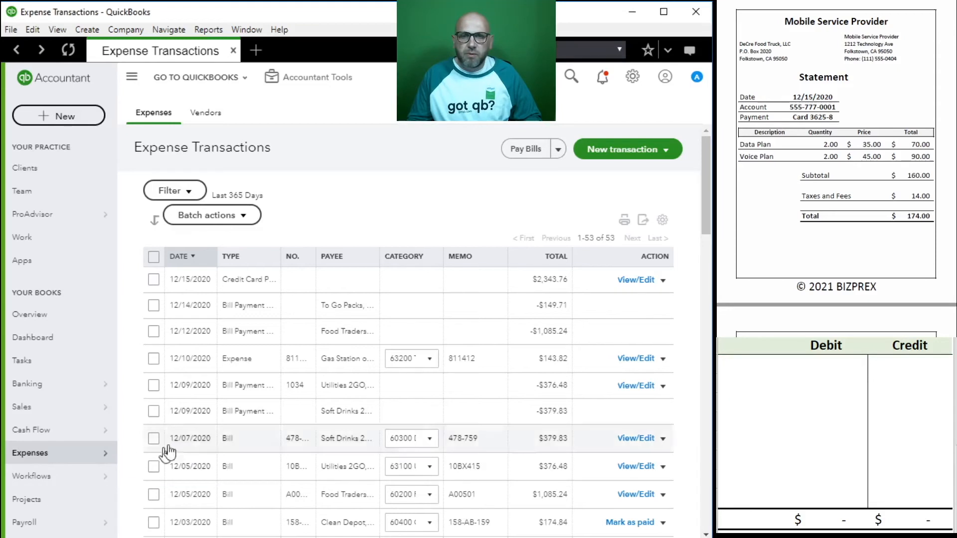
click(674, 153)
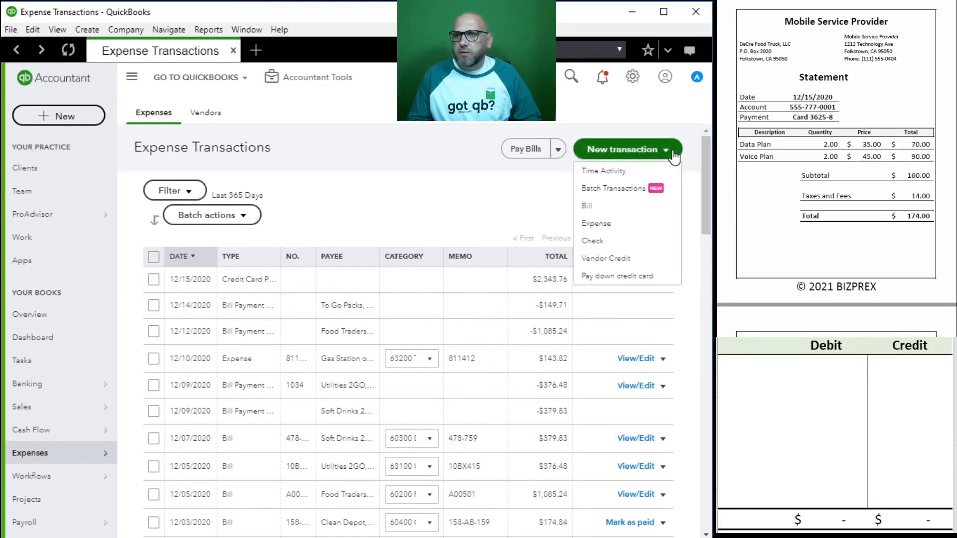
click(616, 228)
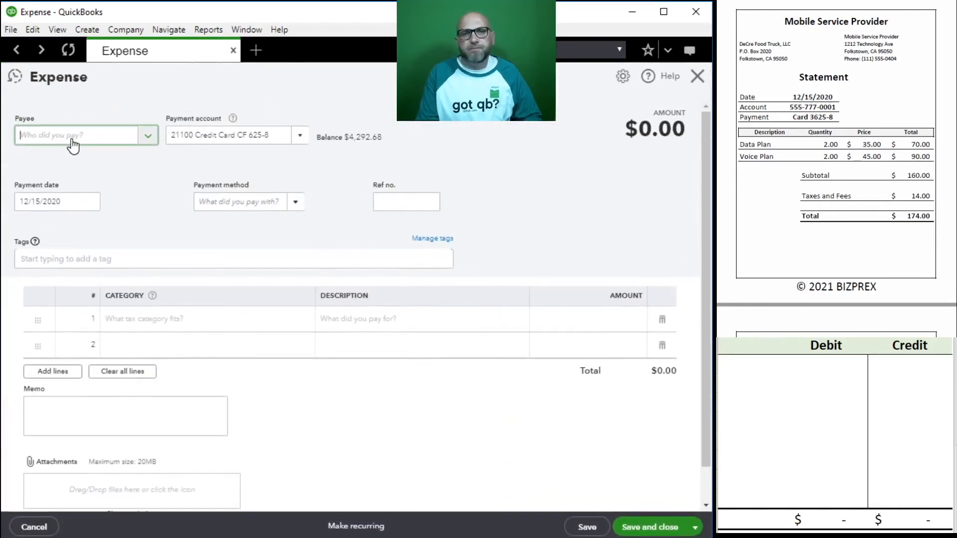
Step: Set payee Mobile Service Provider, payment method Credit Card, and the statement's account number as Ref no
text(Mobil)
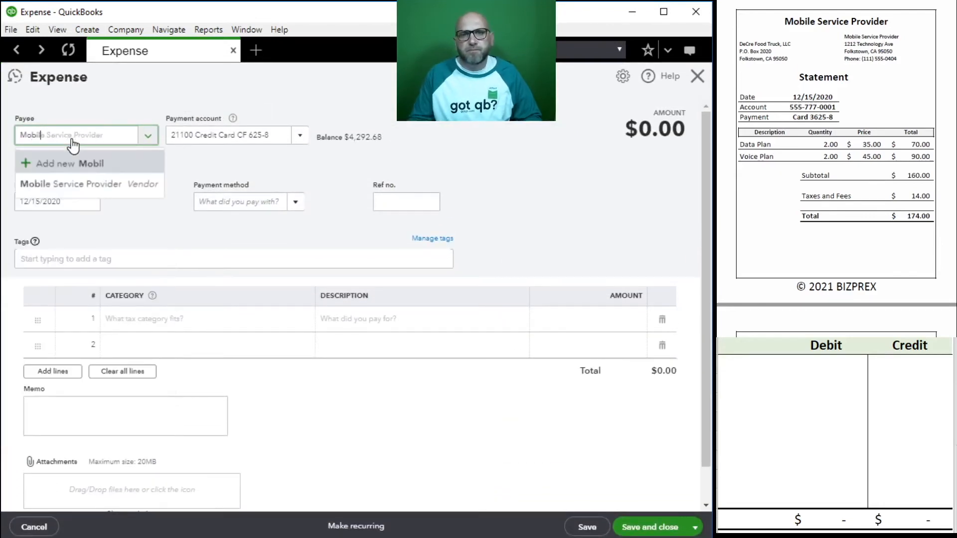
click(91, 184)
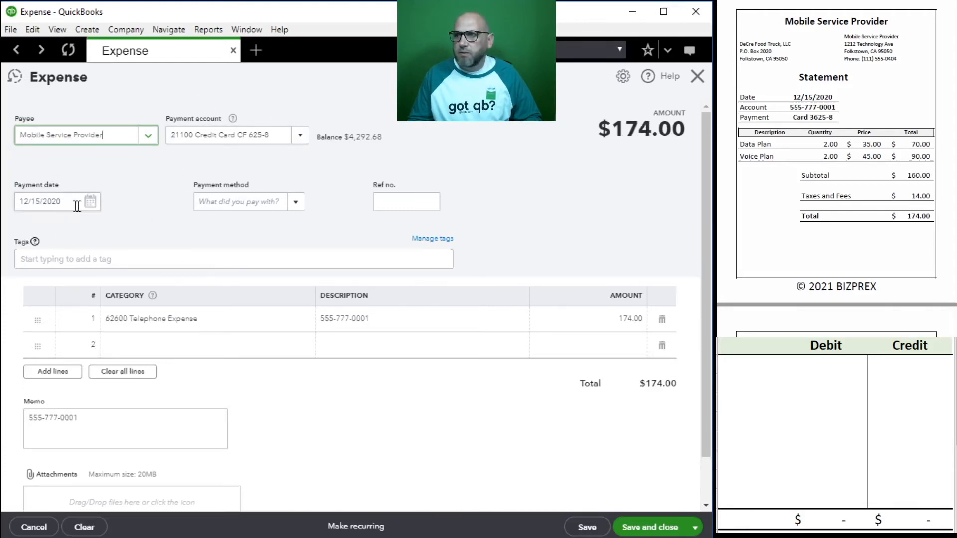
click(233, 202)
text(Cred)
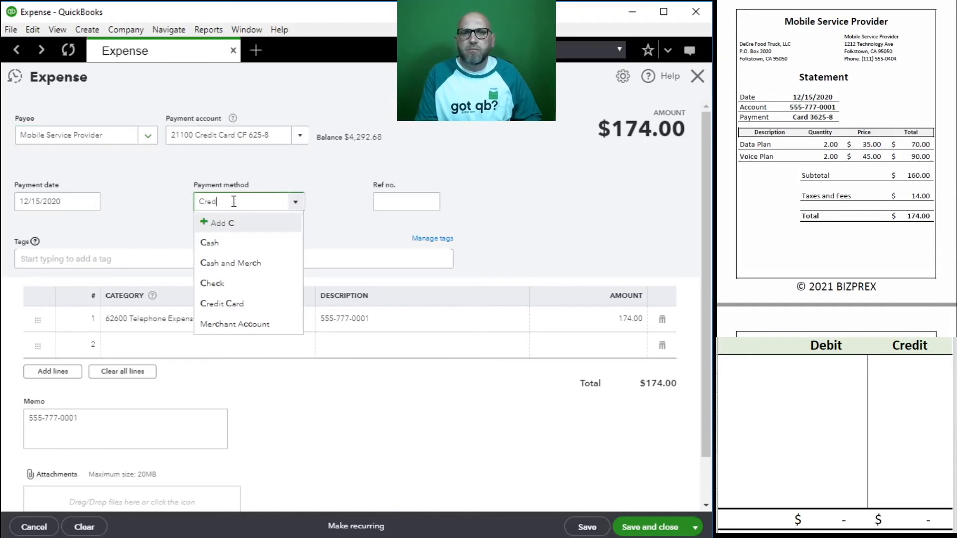
text(it Card)
click(233, 243)
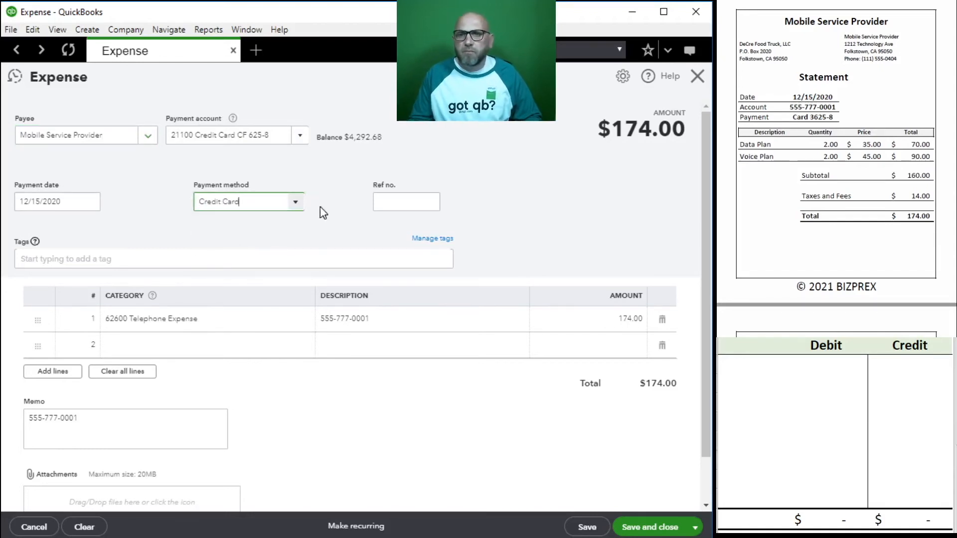
click(380, 199)
text(5557770001)
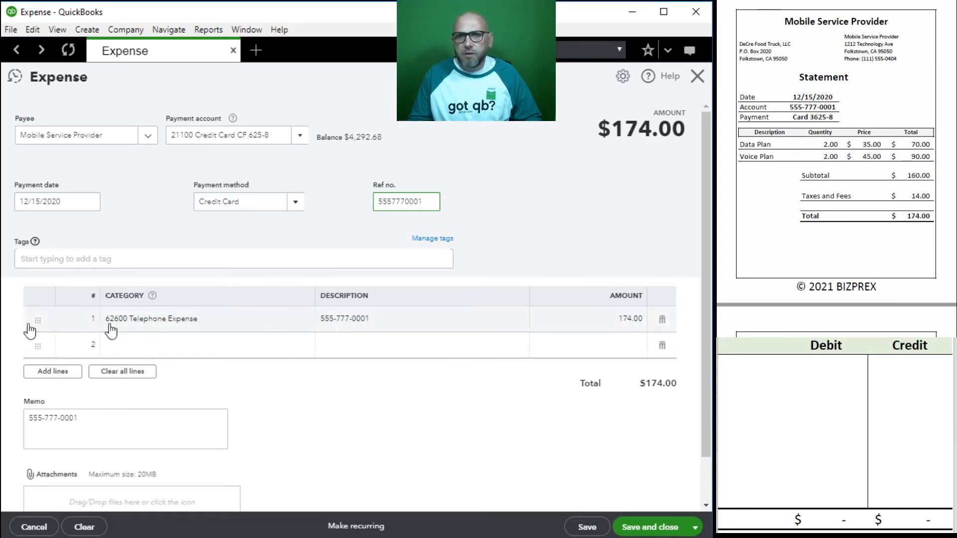
click(742, 365)
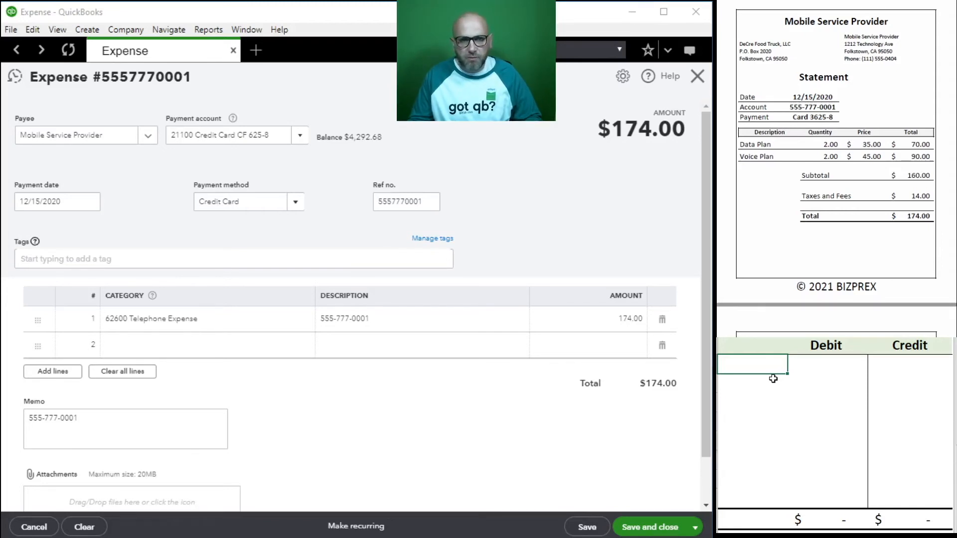
Step: On the check grid, enter 62600 debit 174 and 21100 credit 174
text(2600)
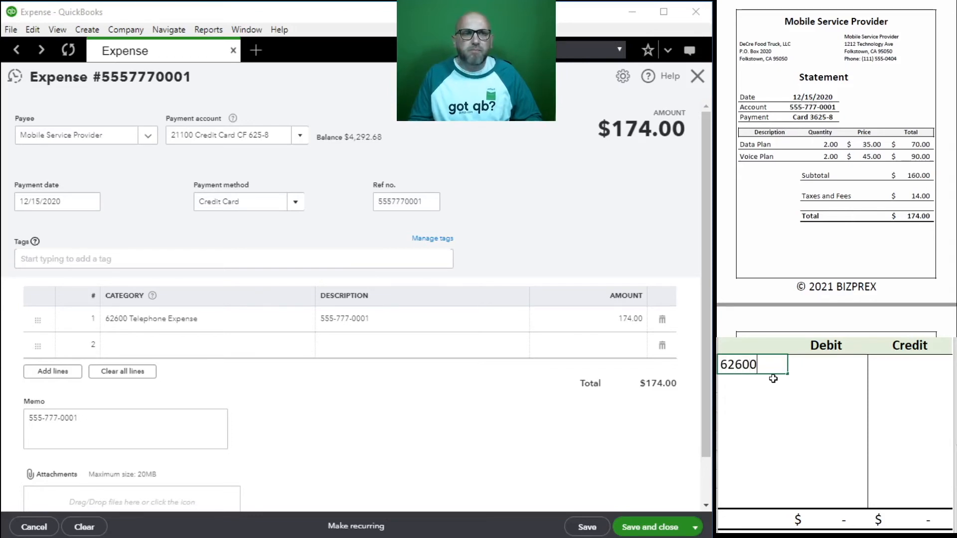
key(Tab)
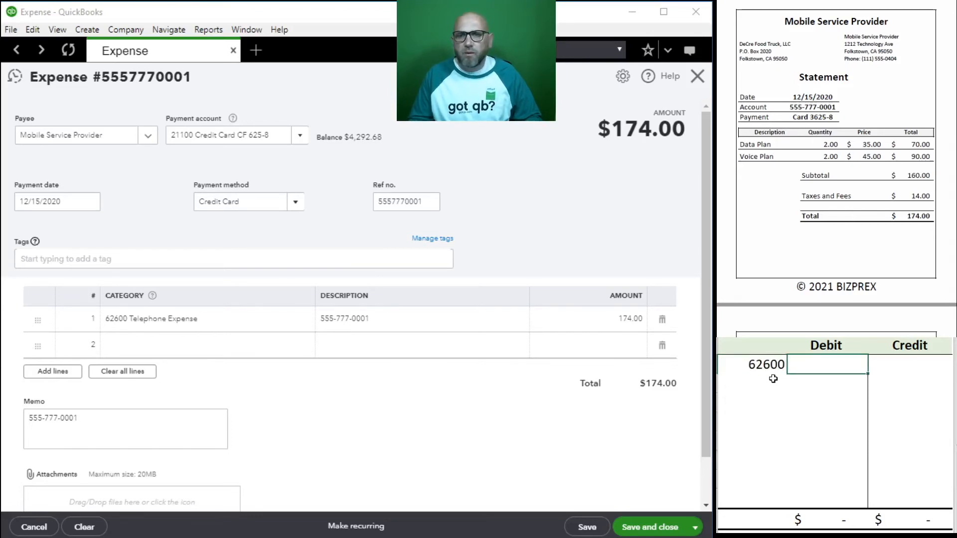
text(174)
key(Return)
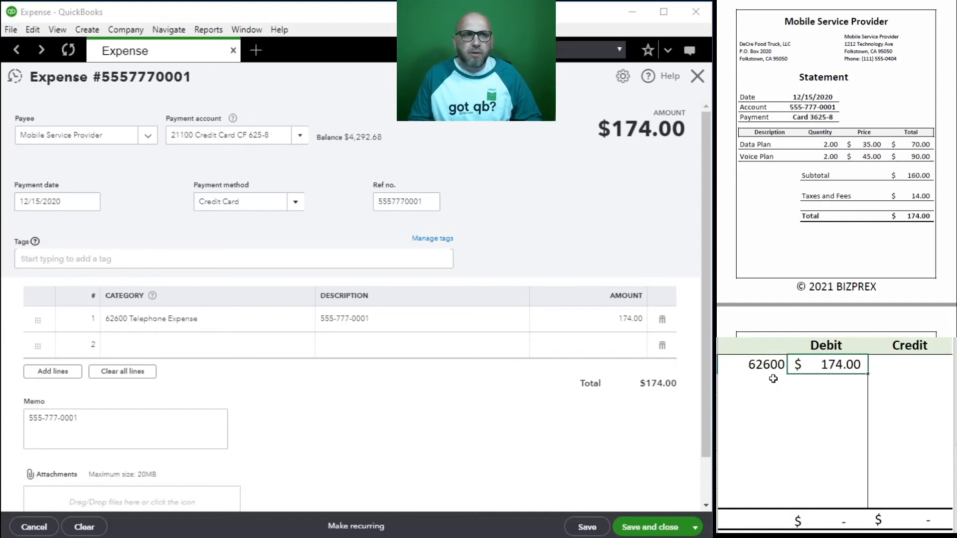
text(21100)
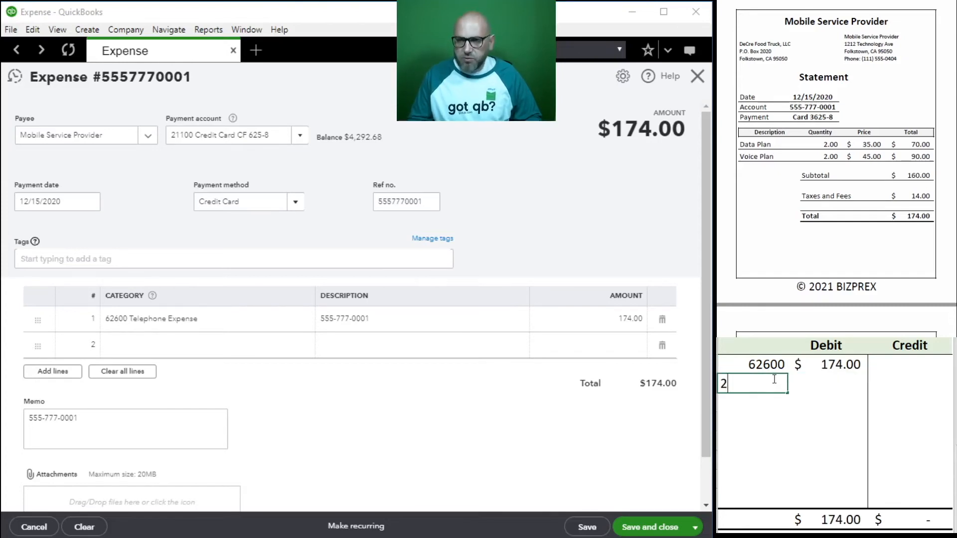
key(Tab)
key(Tab)
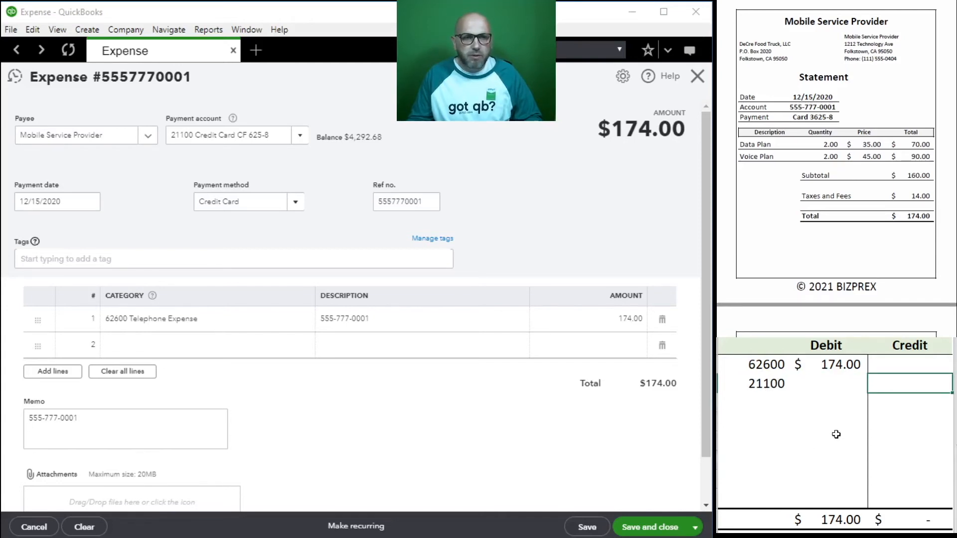
text(174)
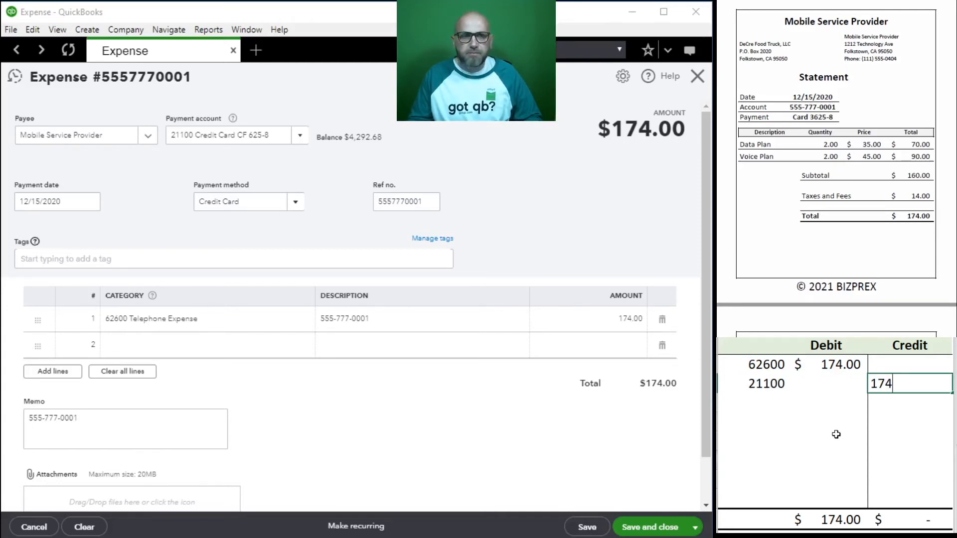
key(Return)
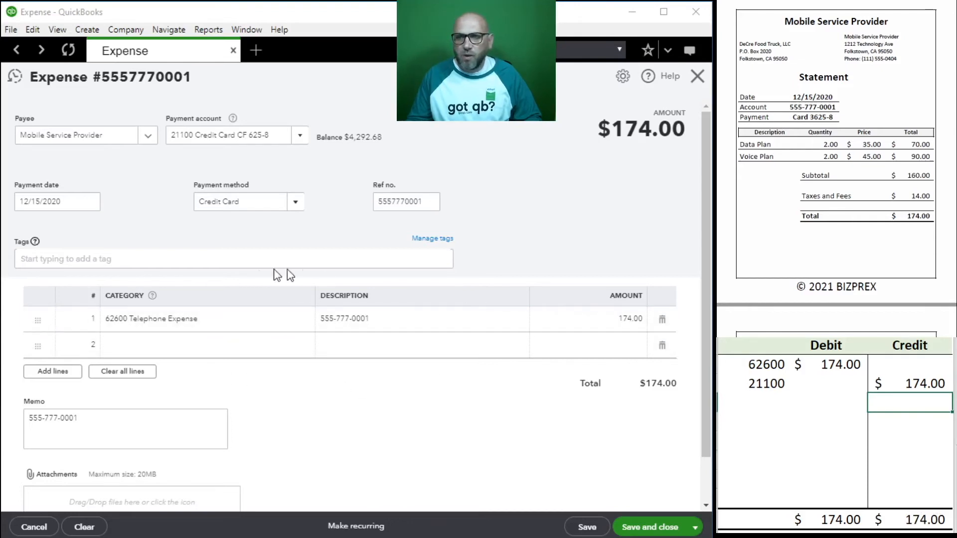
Step: Save and close the telephone expense, then clear the grid entries
click(657, 531)
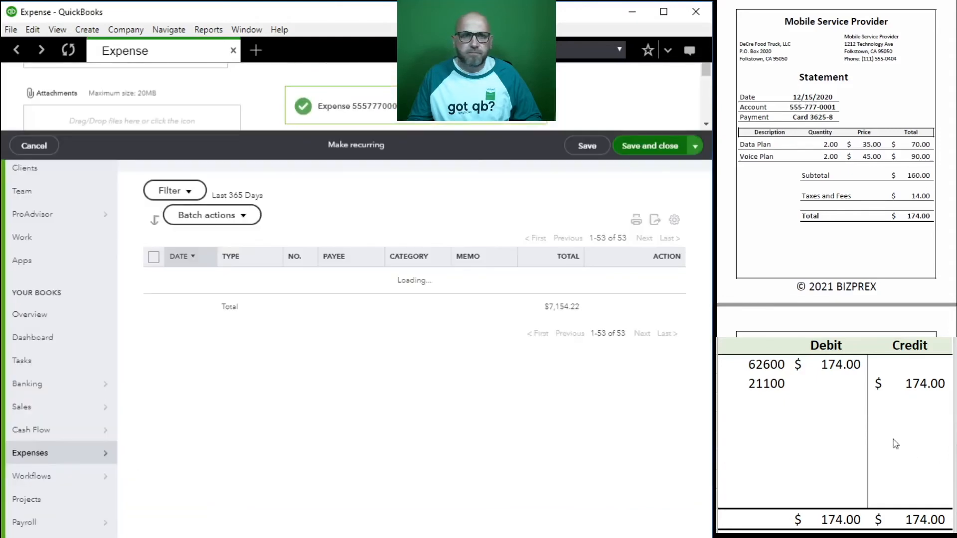
drag(912, 386, 756, 368)
key(Delete)
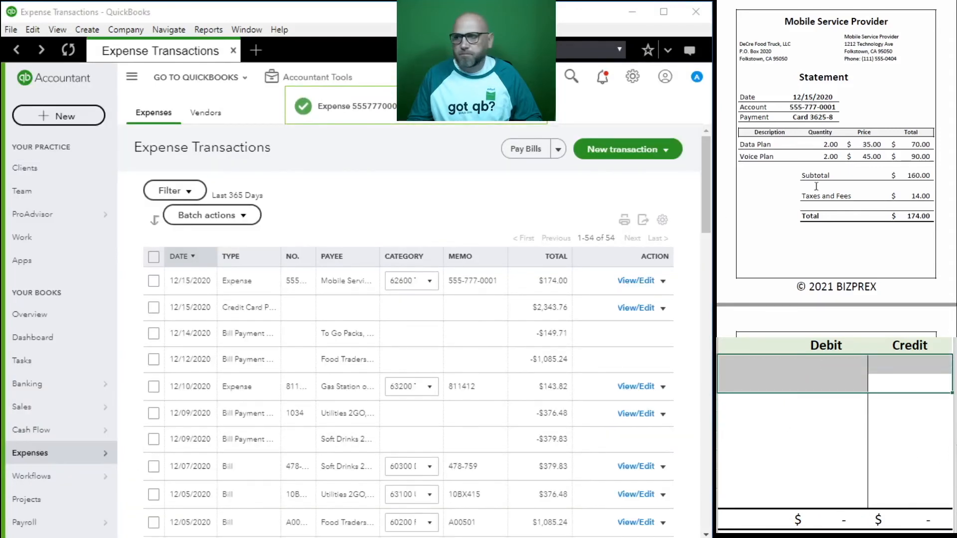
Step: Open a new journal entry from the Accountant Tools shortcuts
scroll(821, 203, down, 5)
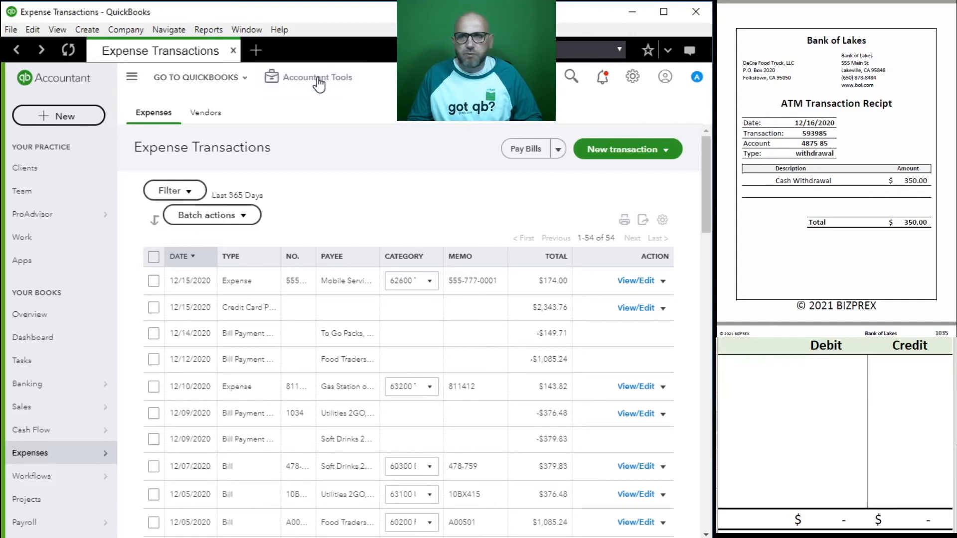
click(319, 82)
click(300, 168)
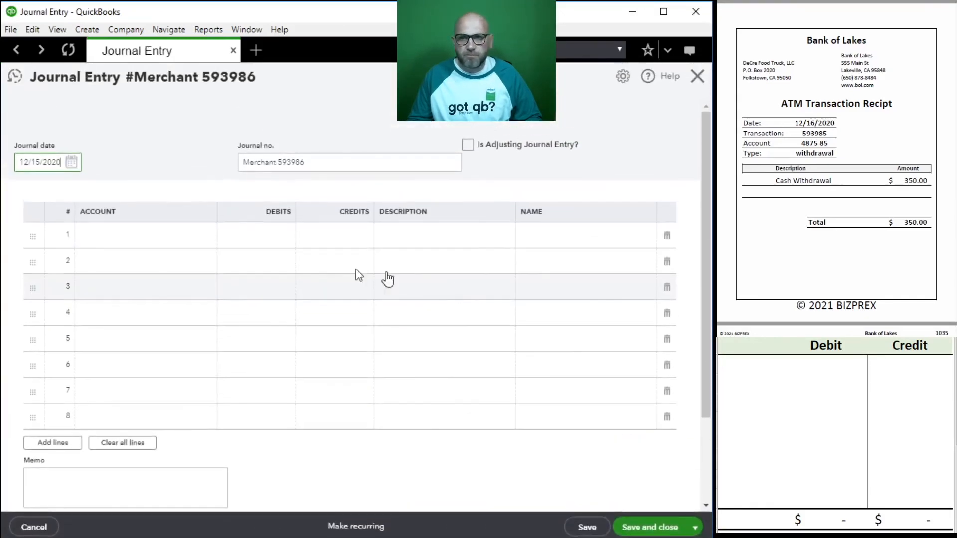
Step: Set the journal date to 12/16/2020 and the number to Draw 593985
click(41, 162)
key(BackSpace)
text(6)
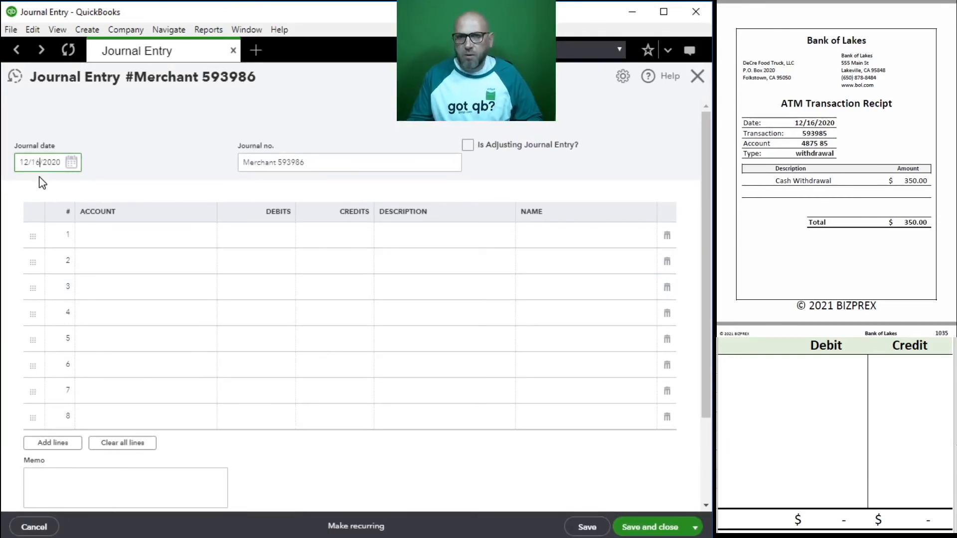
drag(332, 159, 204, 172)
text(Draw)
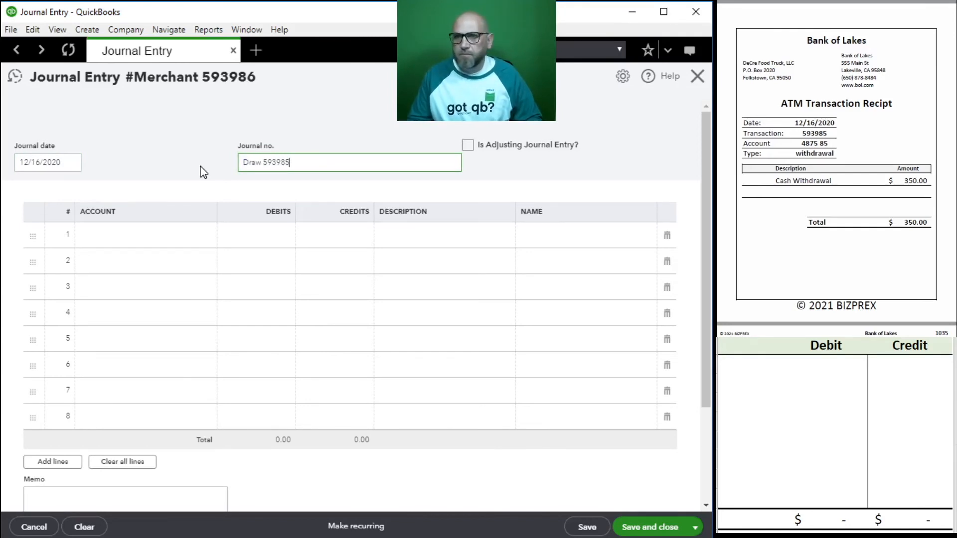
Step: Credit 11100 Bank Account 350 on line 1 and add 30700 Members Draw on line 2
click(105, 237)
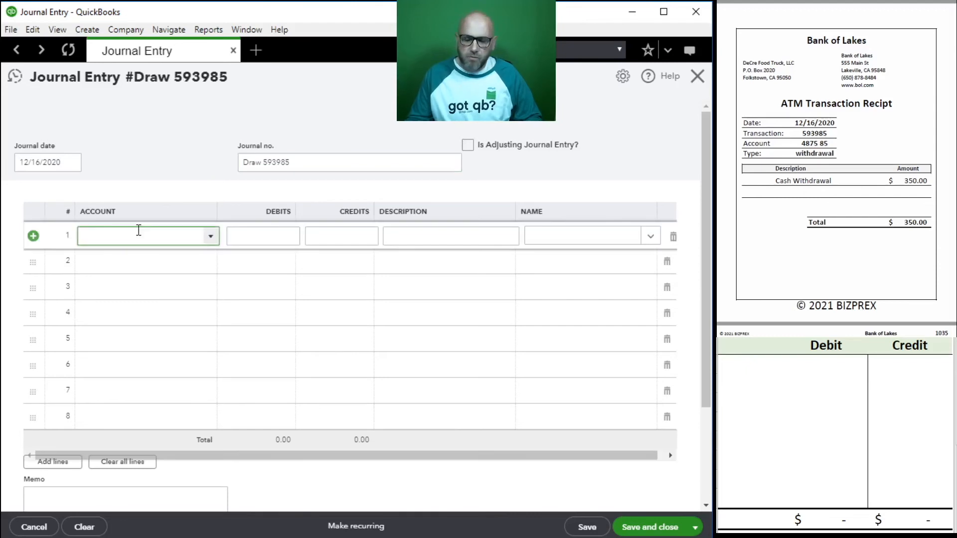
text(10100 Cash)
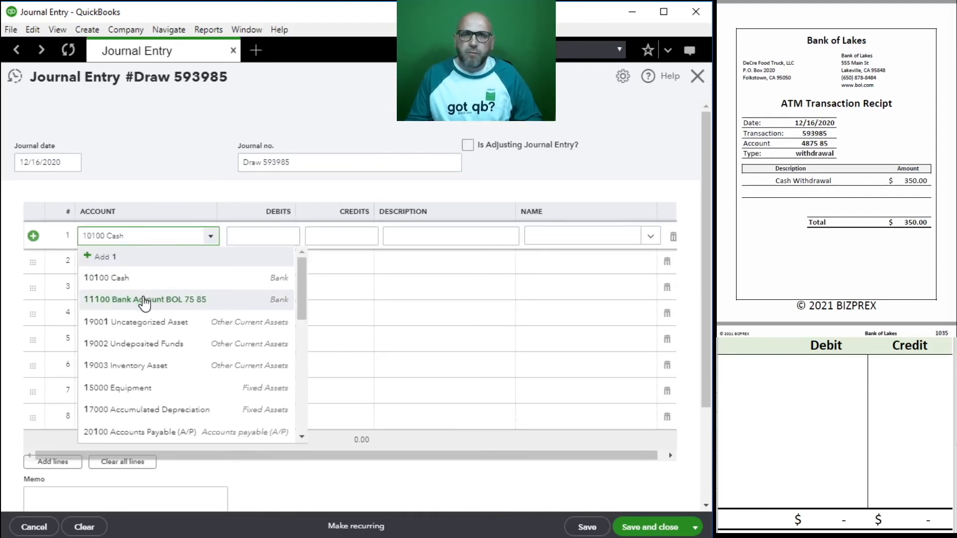
click(146, 298)
click(330, 241)
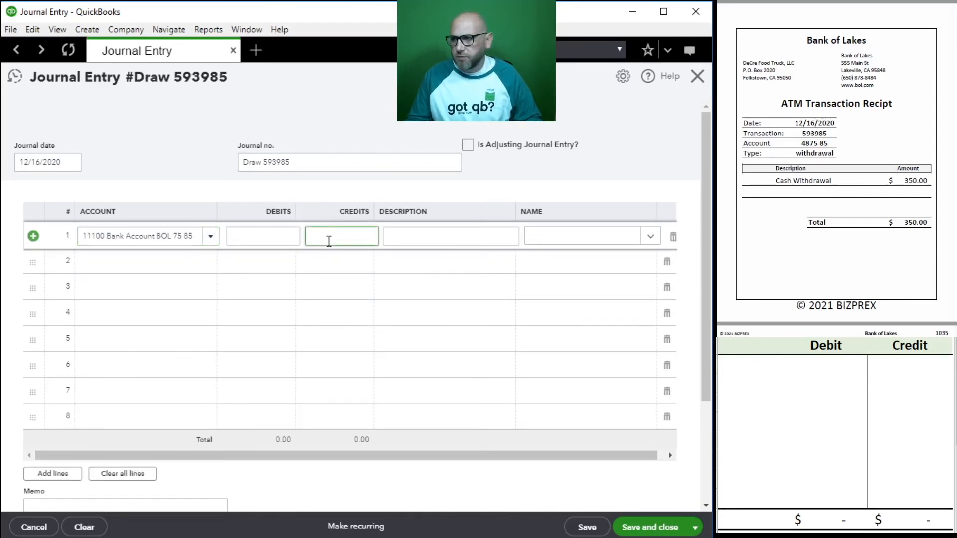
key(Tab)
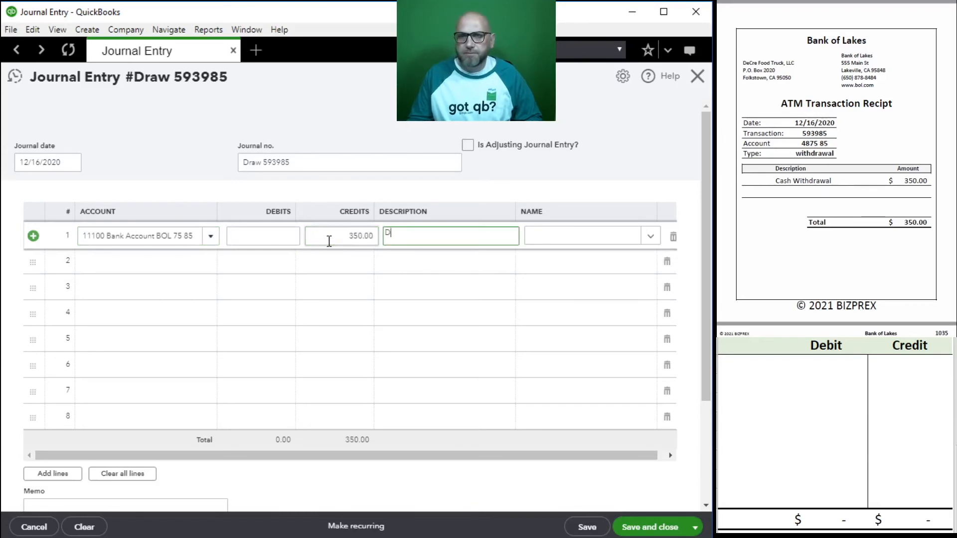
click(124, 268)
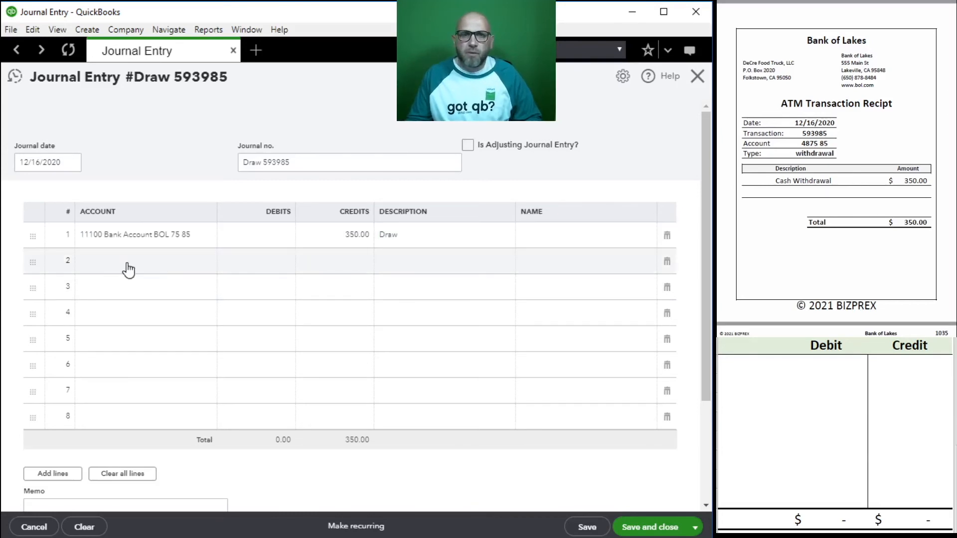
text(Mem)
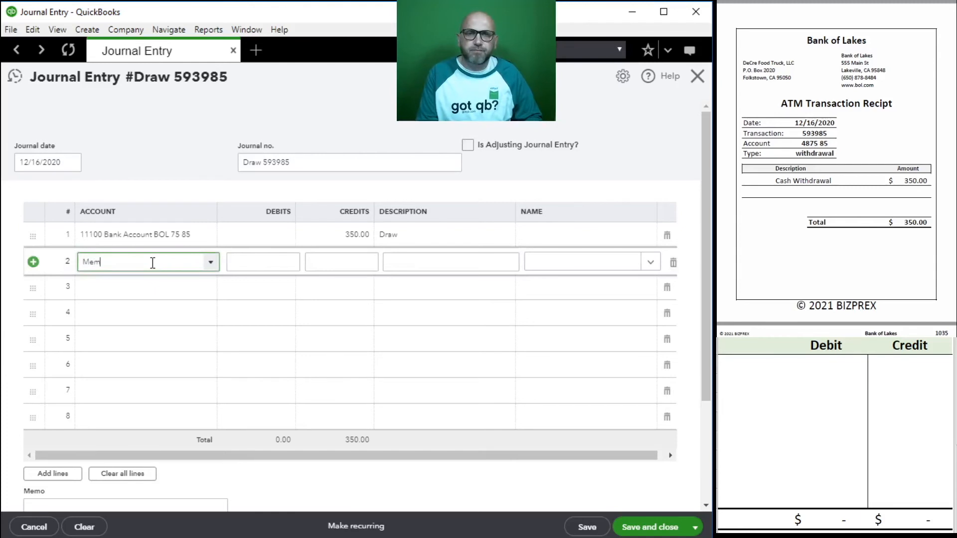
text(ber)
click(143, 303)
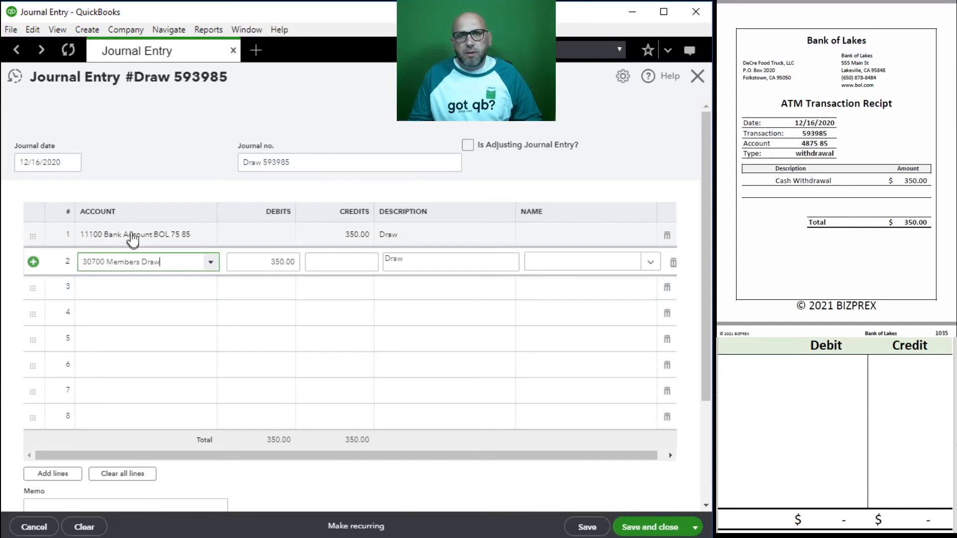
click(761, 372)
click(738, 363)
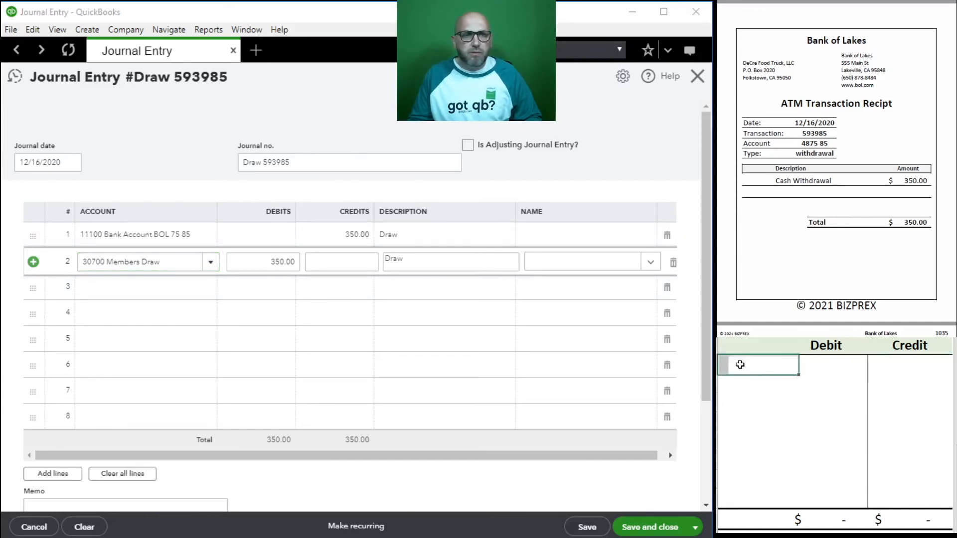
Step: On the check grid, enter 11100 credit 350 and 30700 debit 350
text(11100)
key(Tab)
text(350)
key(Return)
text(30700)
key(Tab)
text(350)
key(Return)
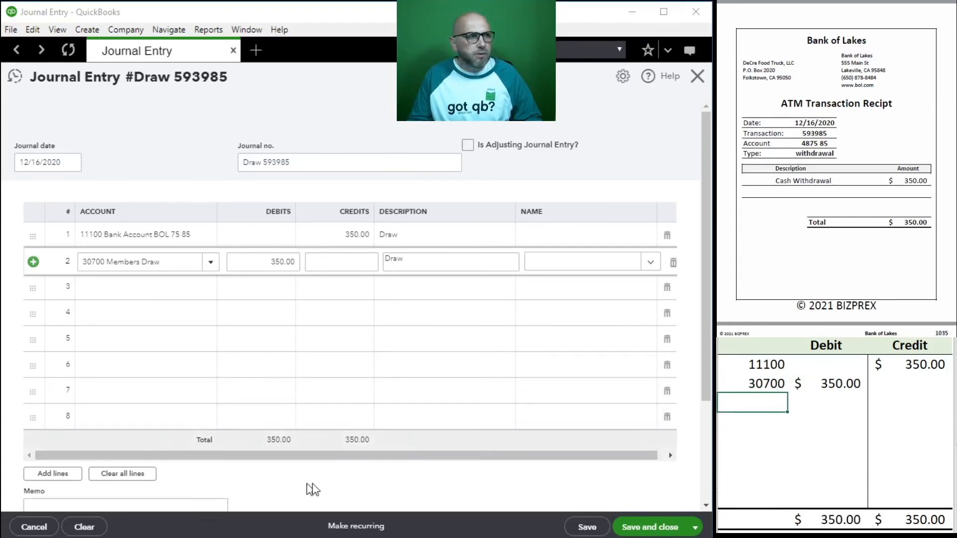
Step: Save and close the Draw journal entry, then clear the grid
click(650, 530)
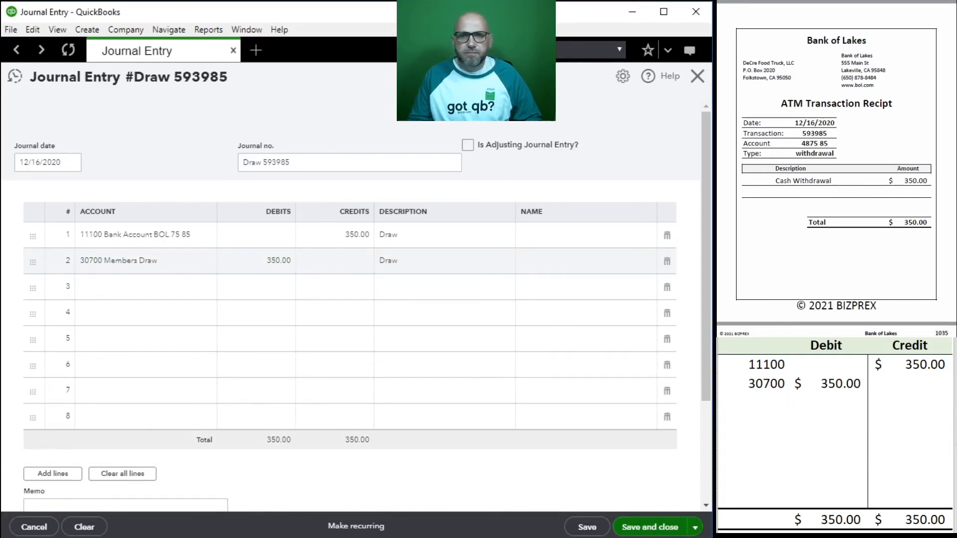
drag(890, 385, 737, 364)
key(Delete)
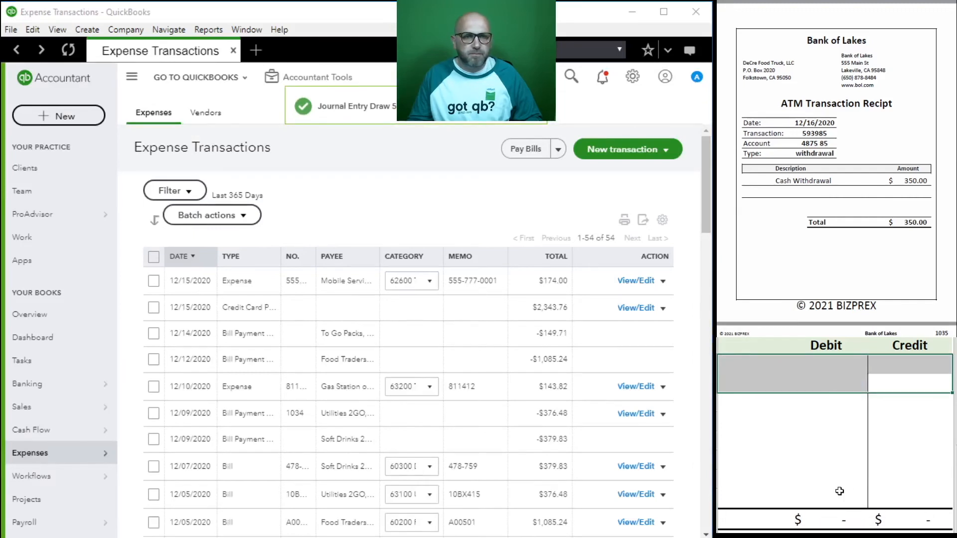
scroll(865, 194, down, 5)
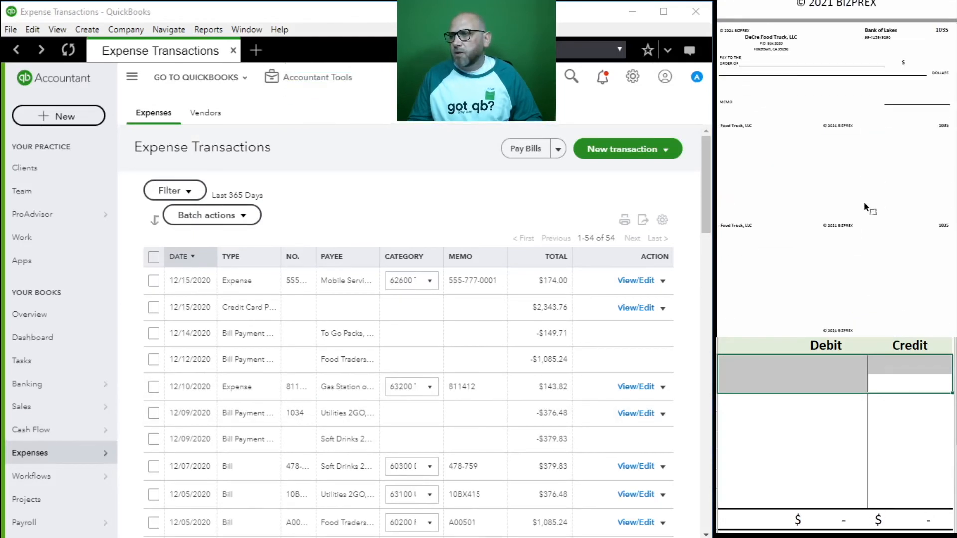
Step: Go to the Dashboard and open Pay Bills
scroll(862, 200, up, 3)
scroll(869, 202, down, 4)
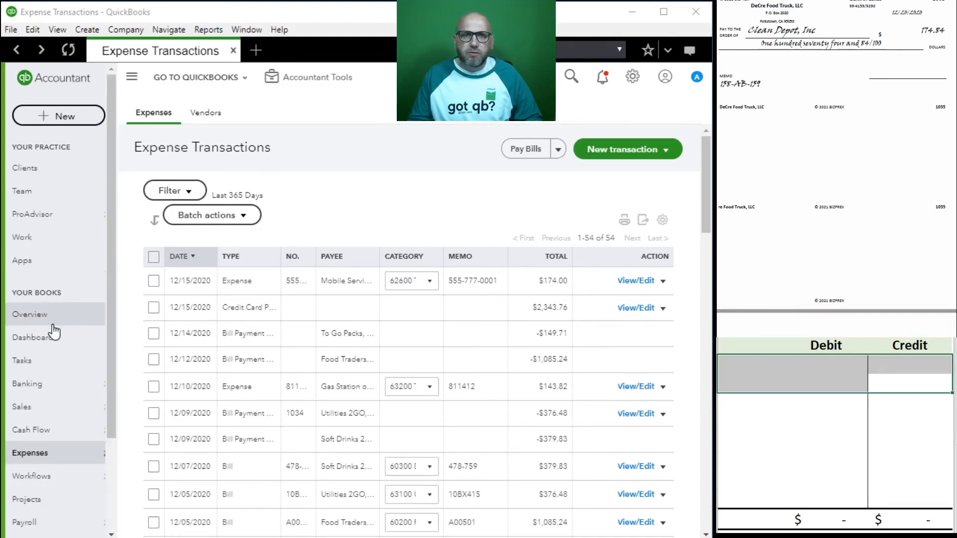
click(49, 342)
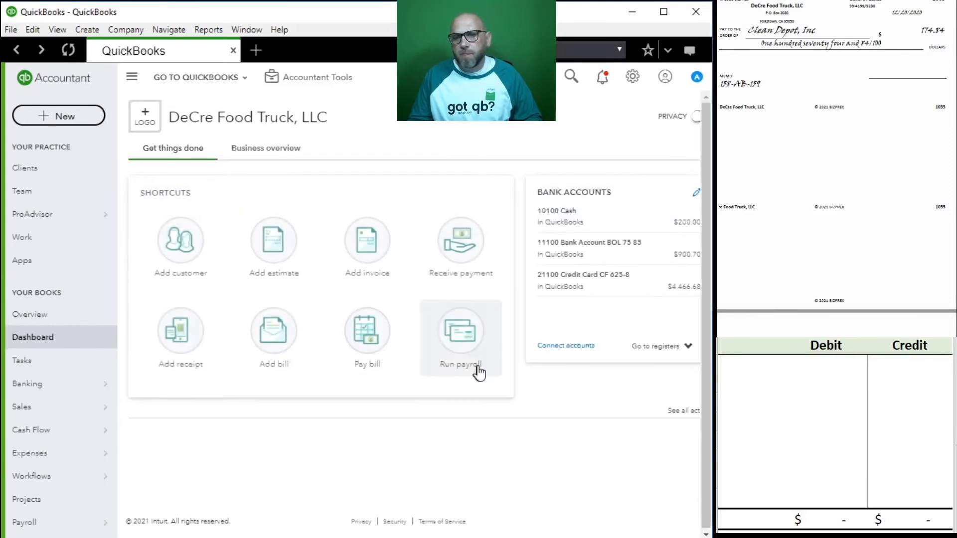
click(373, 345)
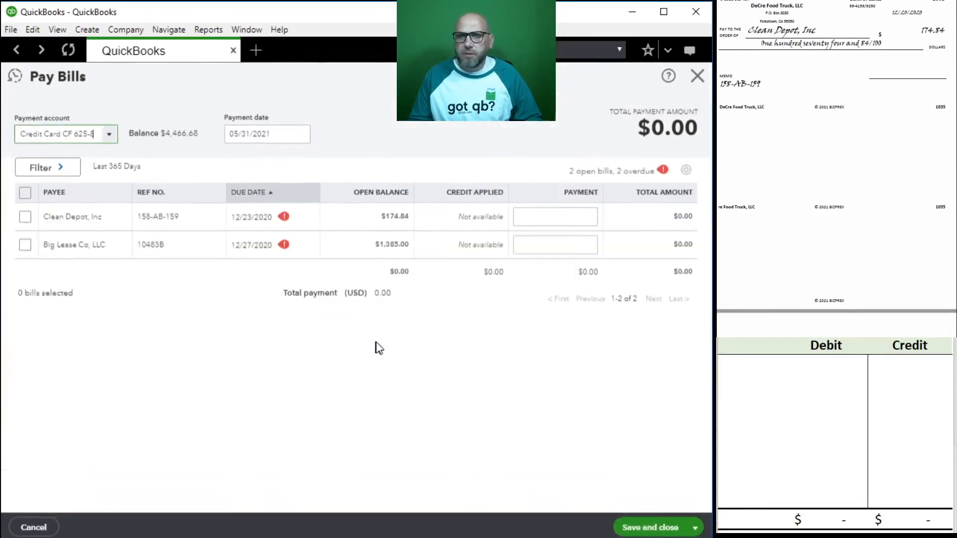
Step: Select the Clean Depot bill, paying from 11100 Bank Account dated 12/20/2020
click(25, 218)
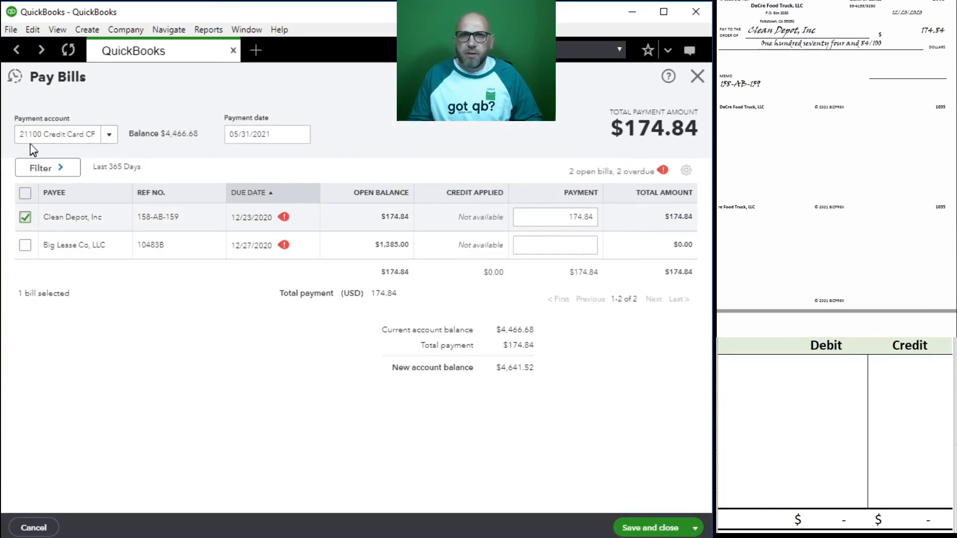
click(60, 134)
click(100, 196)
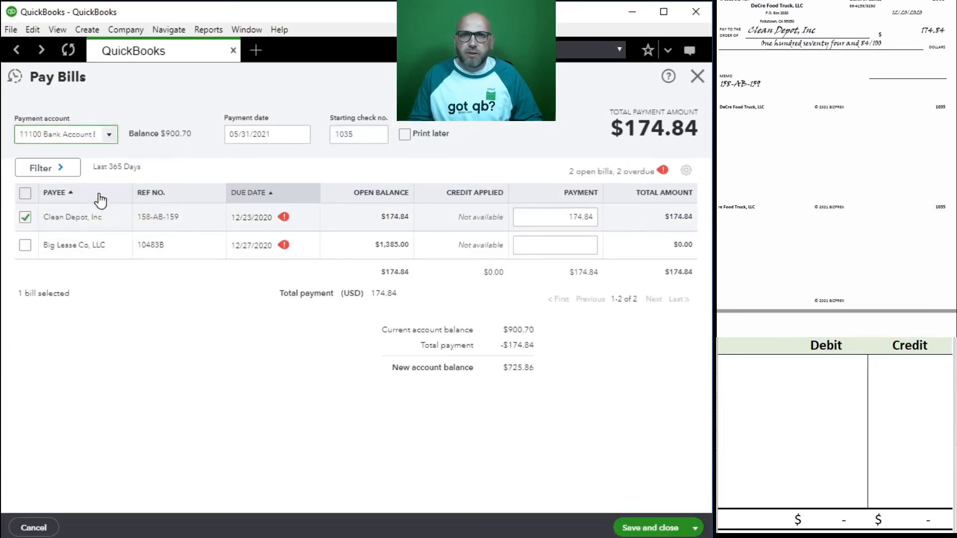
click(265, 134)
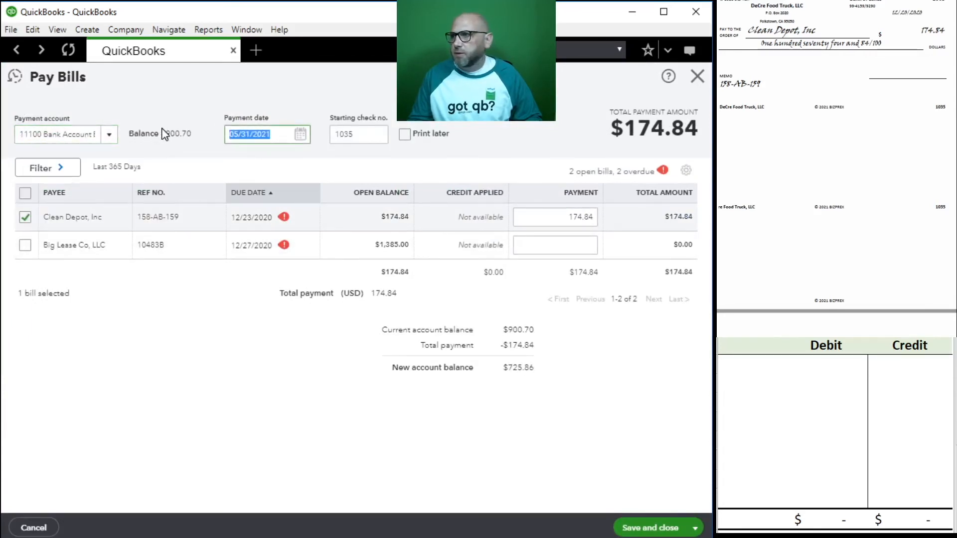
text(12/20)
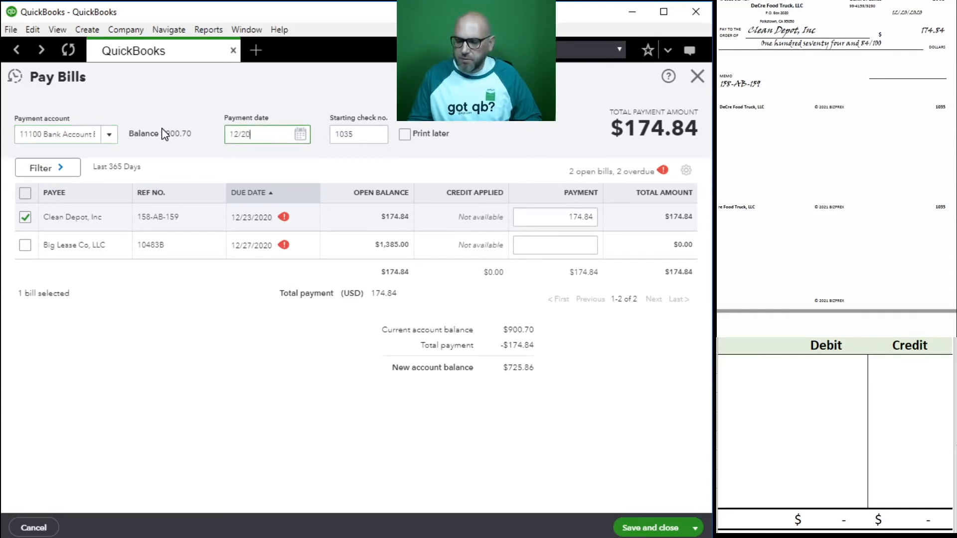
text(/2020)
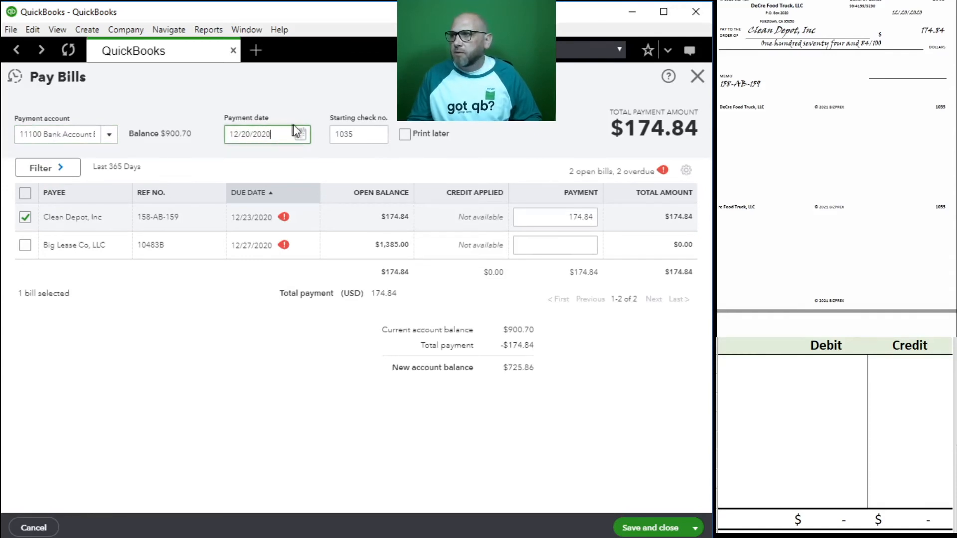
click(376, 136)
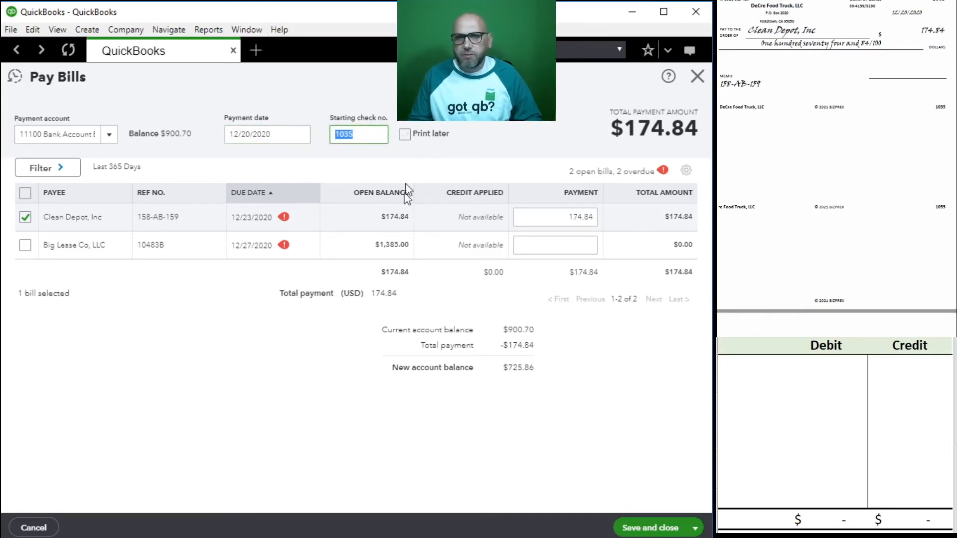
Step: On the check grid, enter 11100 credit 174.84 and 20100 debit 174.84
click(757, 369)
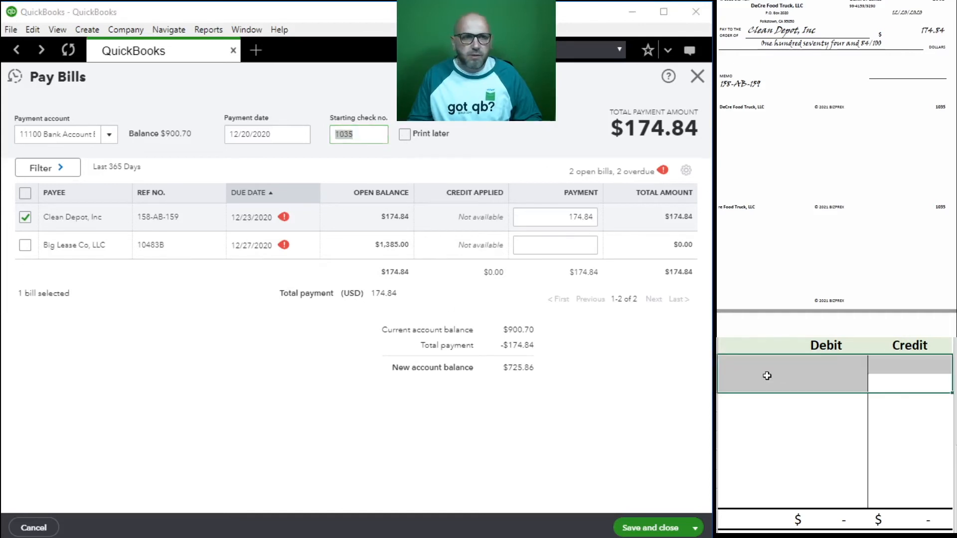
text(11100)
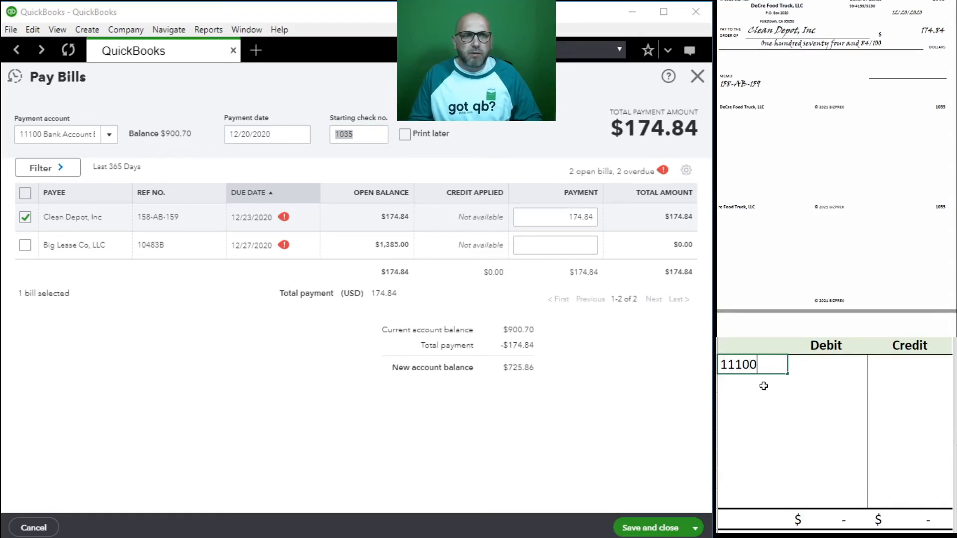
key(Tab)
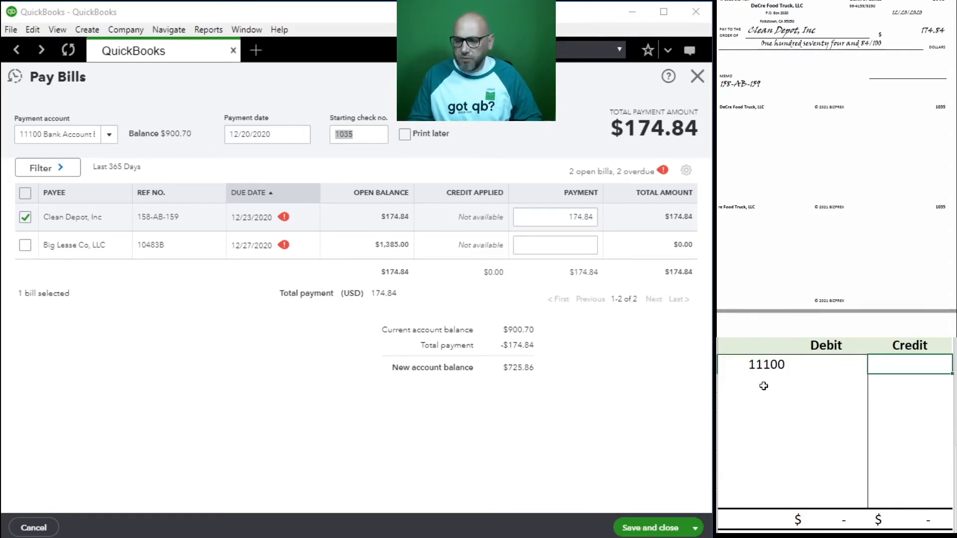
text(174.84)
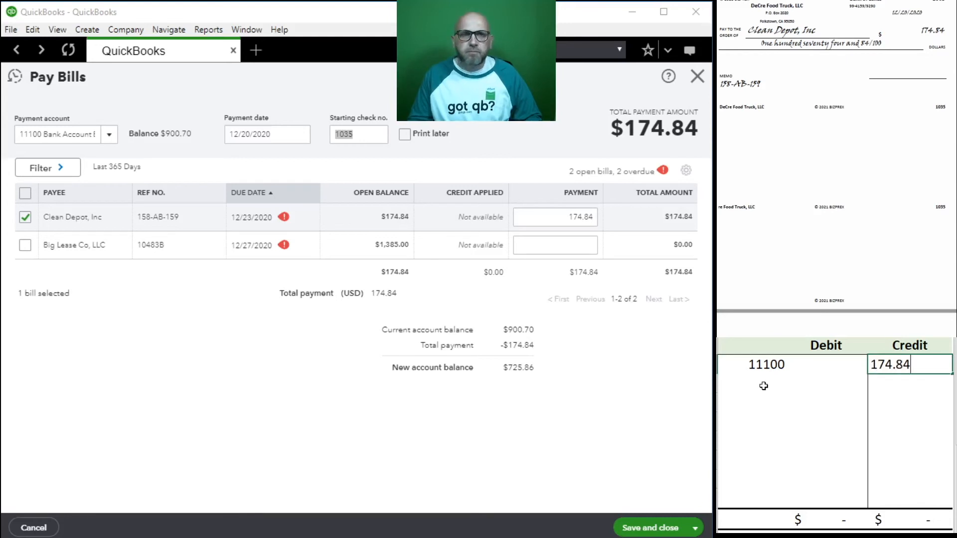
key(Return)
text(20100)
key(Tab)
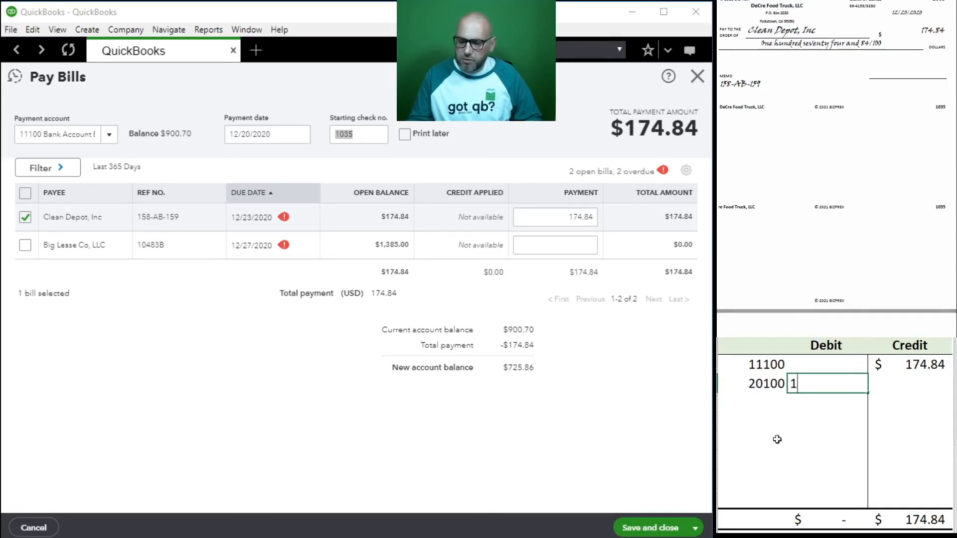
key(Return)
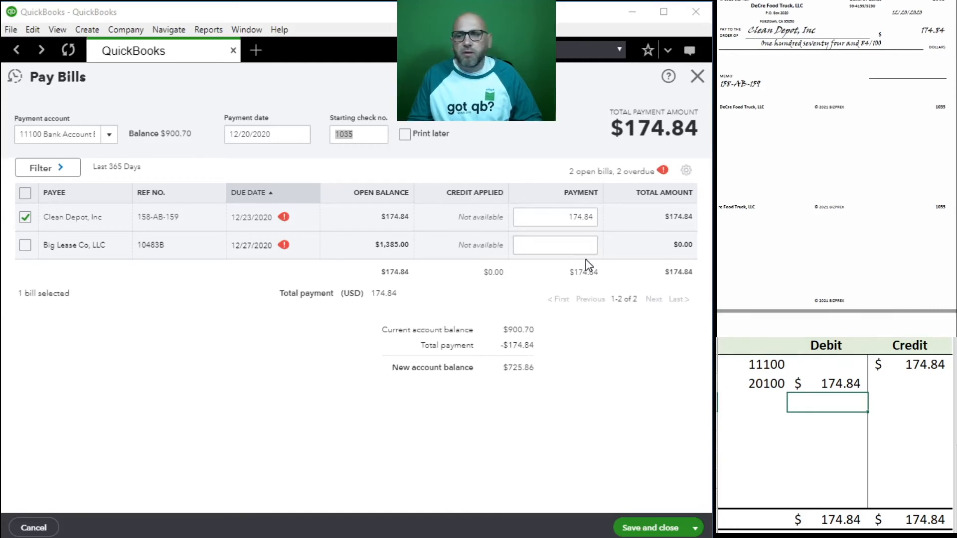
Step: Save the Clean Depot bill payment and clear the grid
click(648, 528)
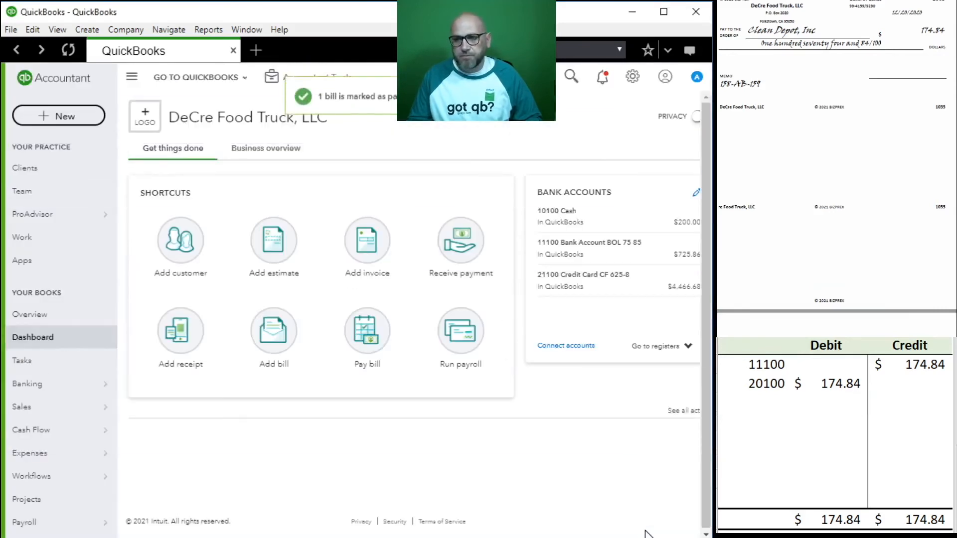
drag(910, 383, 755, 367)
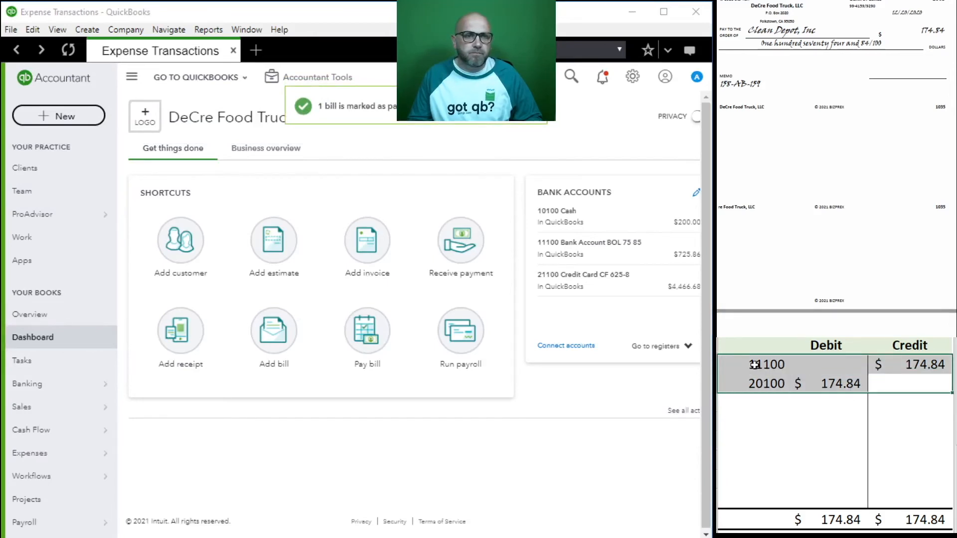
key(Delete)
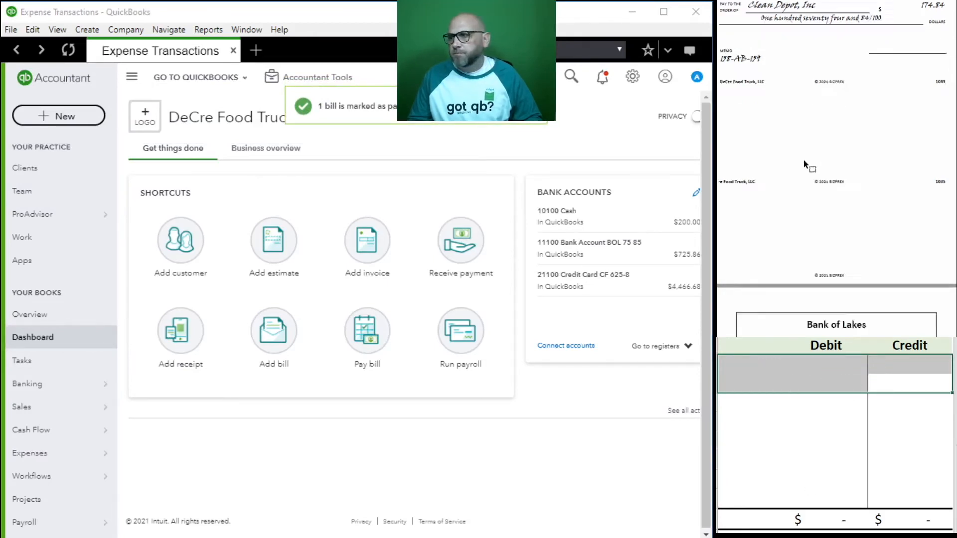
scroll(803, 164, down, 5)
scroll(804, 161, up, 1)
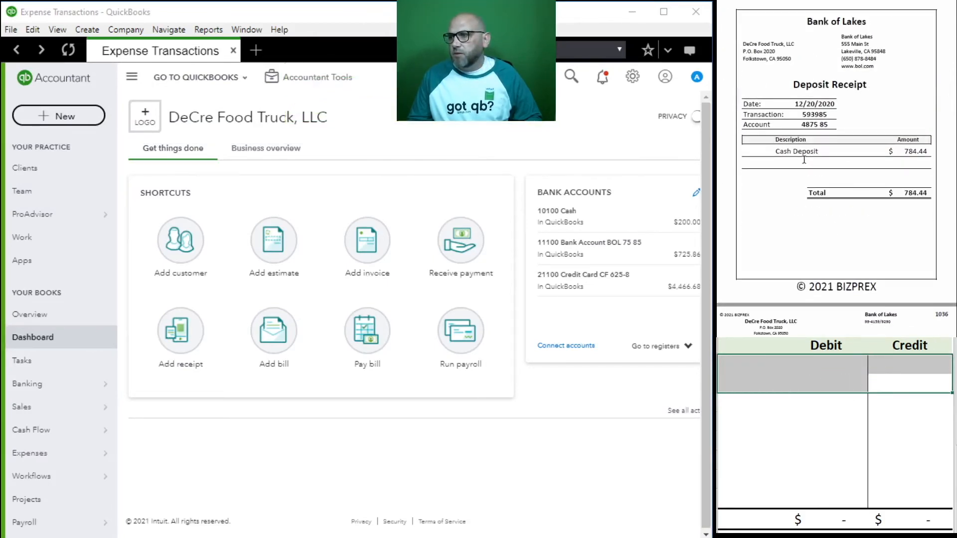
Step: Start a new journal entry dated 12/20/2020 numbered Cash 593985
click(299, 84)
click(304, 161)
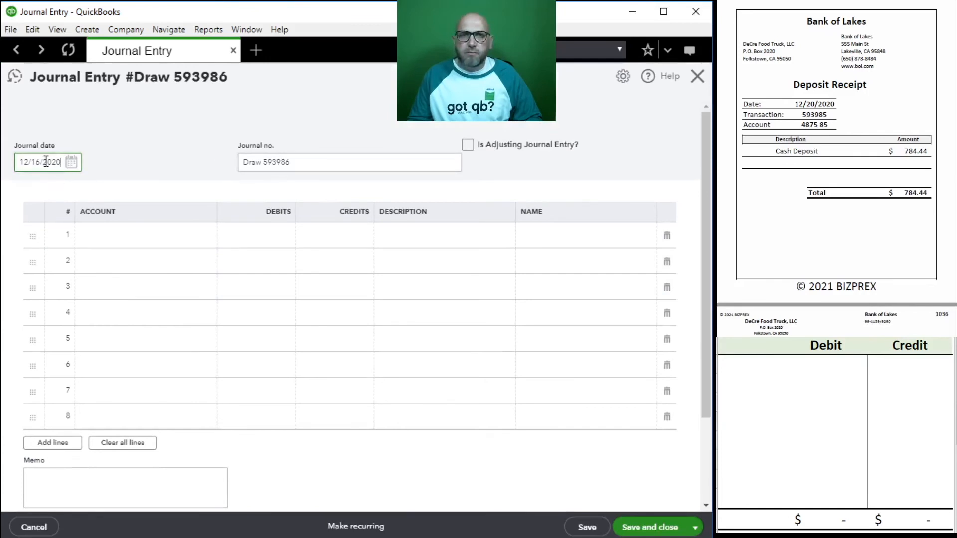
key(BackSpace)
key(BackSpace)
text(20)
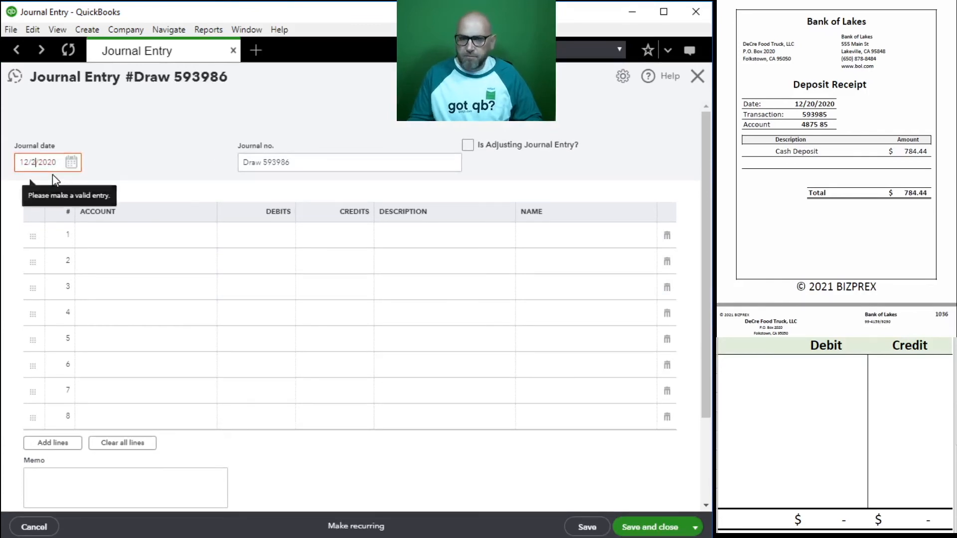
key(Tab)
text(Ca)
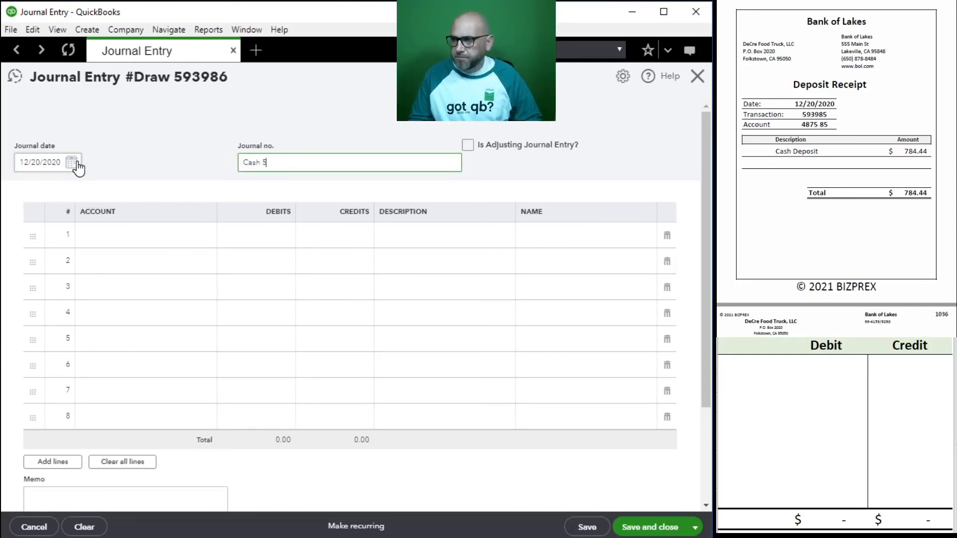
text(sh 593985)
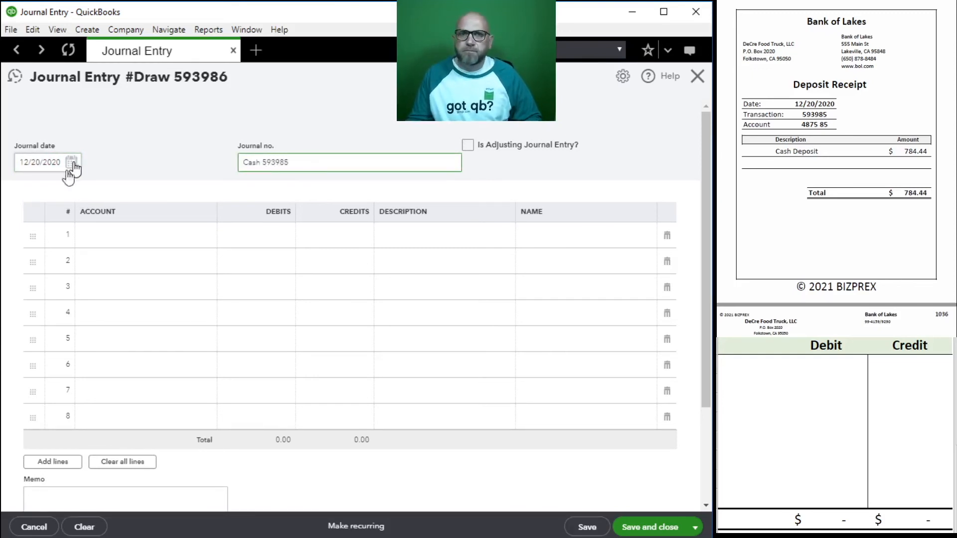
Step: Debit 11100 Bank Account BOL 75 85 784.44 on line 1 and put 41100 Sales on line 2
click(104, 239)
click(207, 238)
click(171, 297)
click(277, 234)
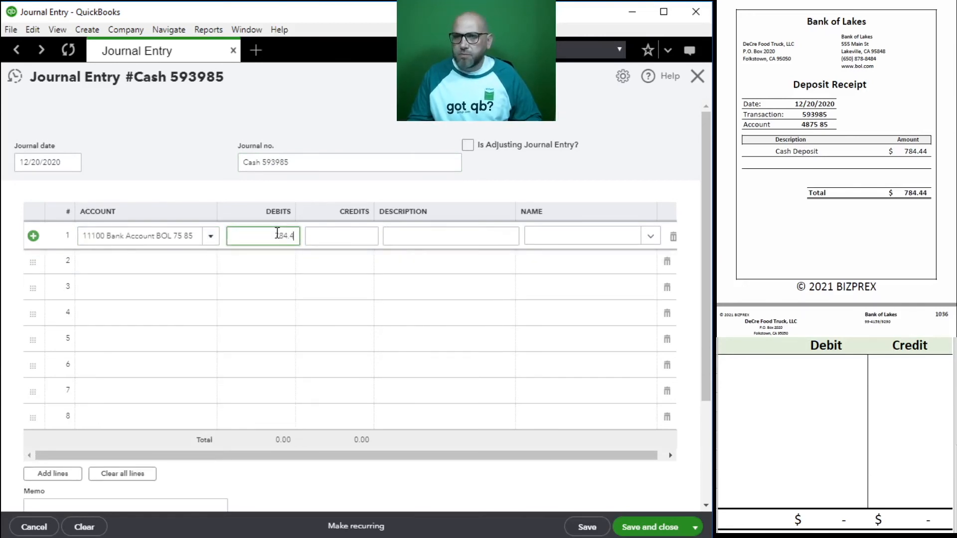
key(Tab)
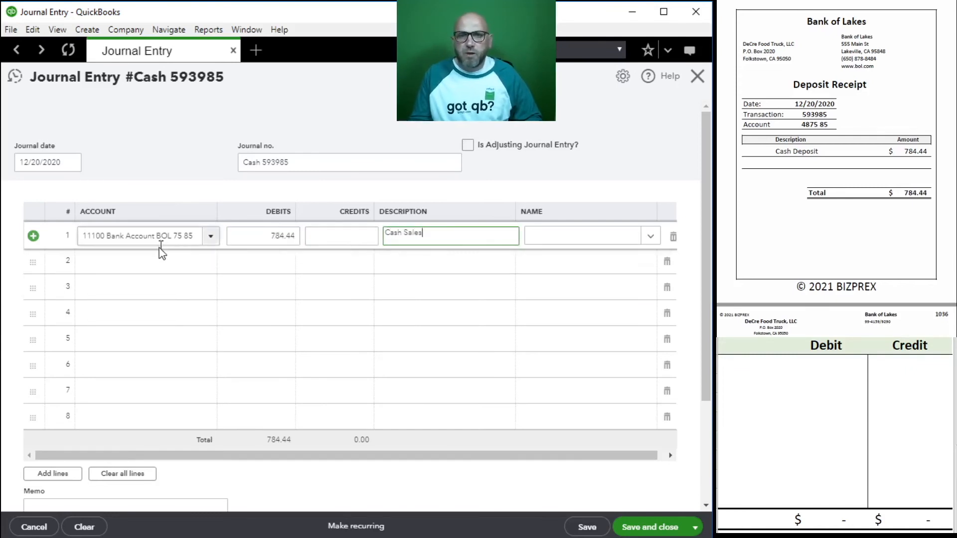
click(145, 261)
text(Sa)
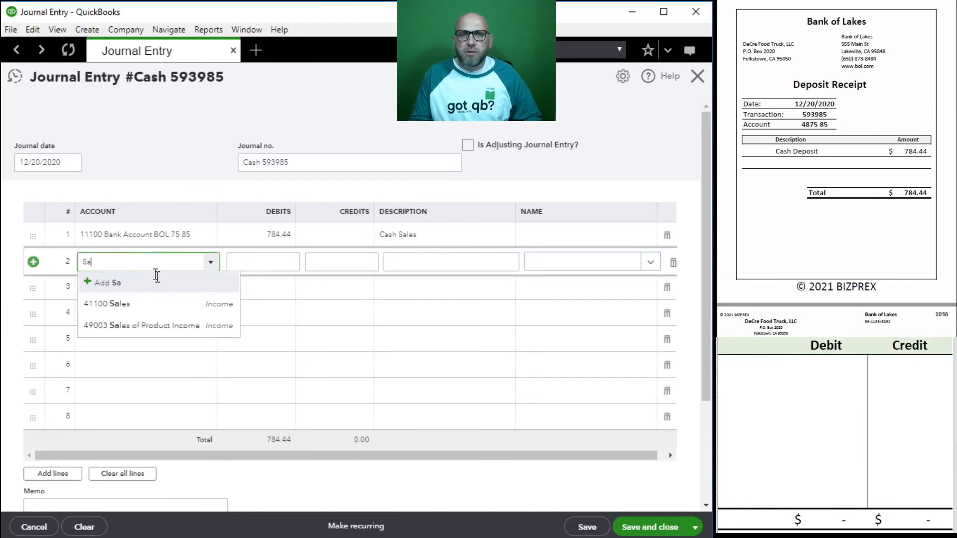
click(156, 303)
Step: Check 11100 debit and 41100 credit of 784.44 on the grid, then save and close
click(802, 366)
click(763, 360)
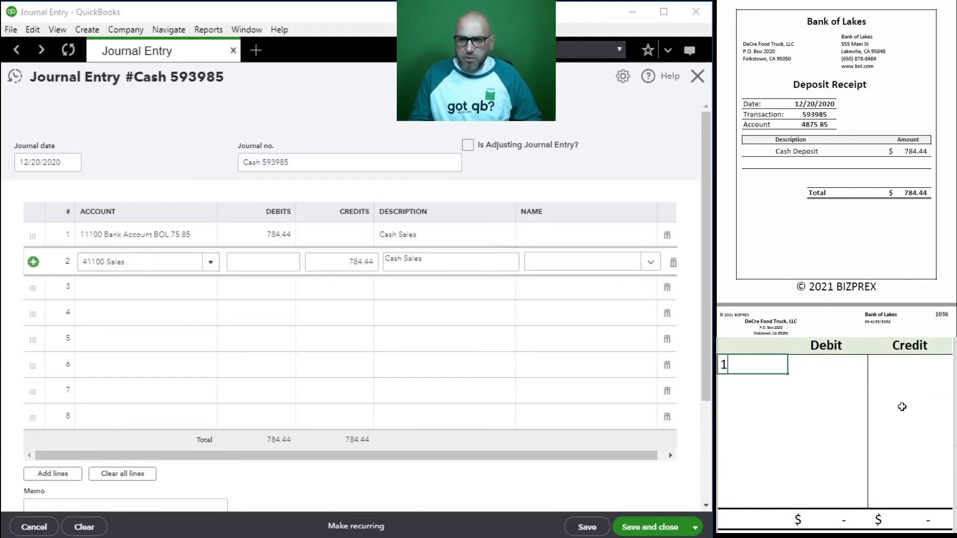
key(Tab)
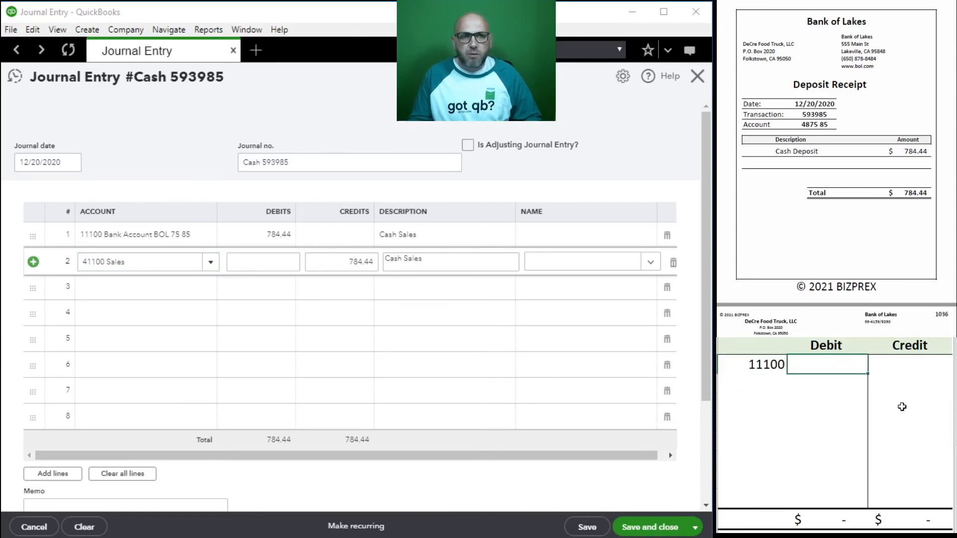
text(784)
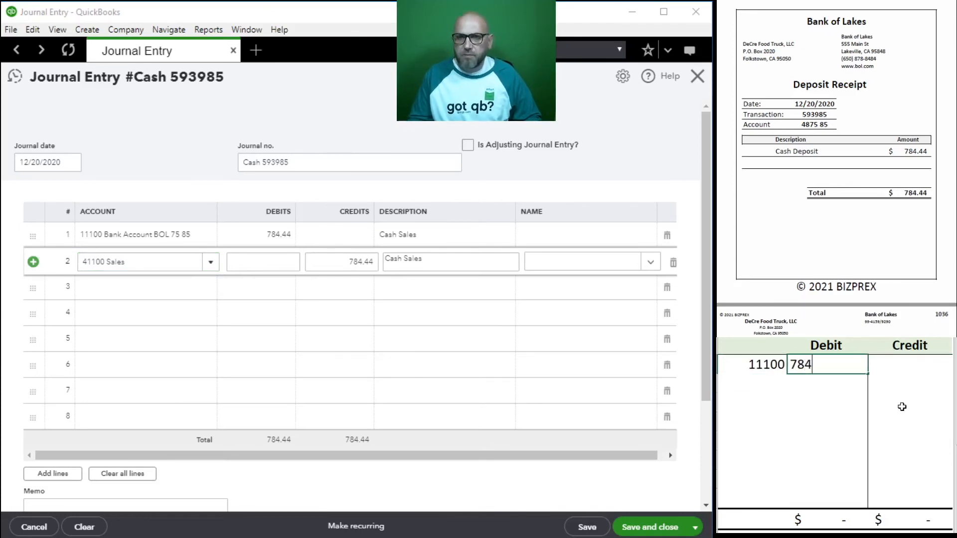
text(.44)
key(Return)
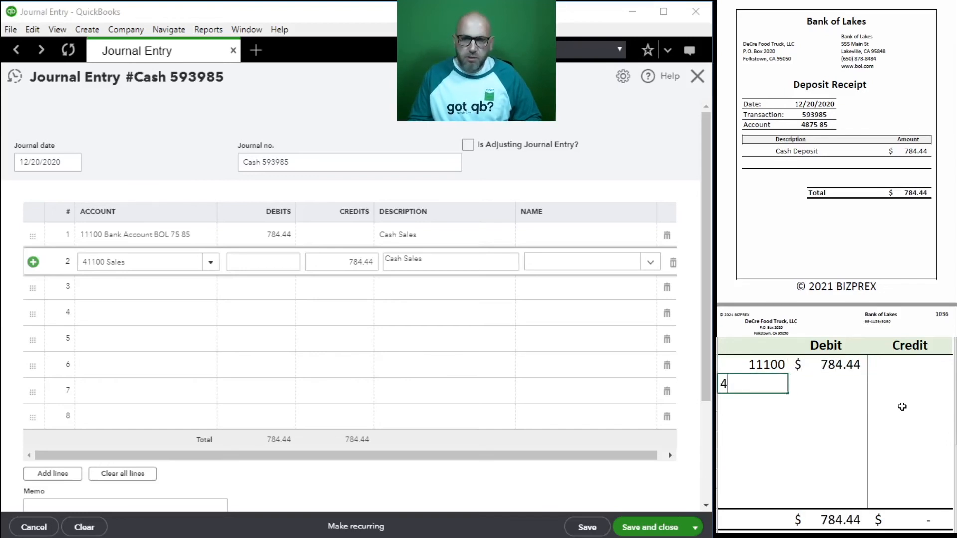
key(Tab)
key(Tab)
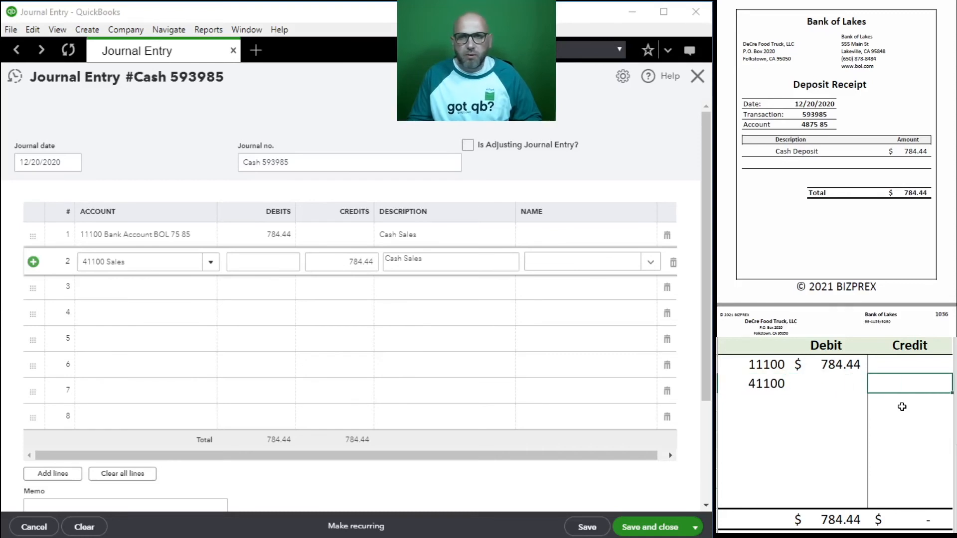
text(748)
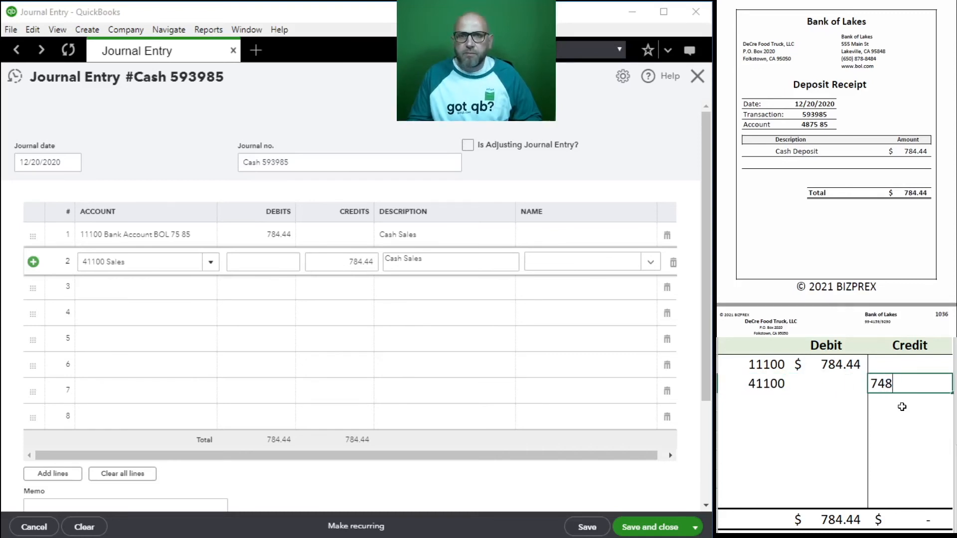
key(BackSpace)
key(BackSpace)
text(84.44)
key(Return)
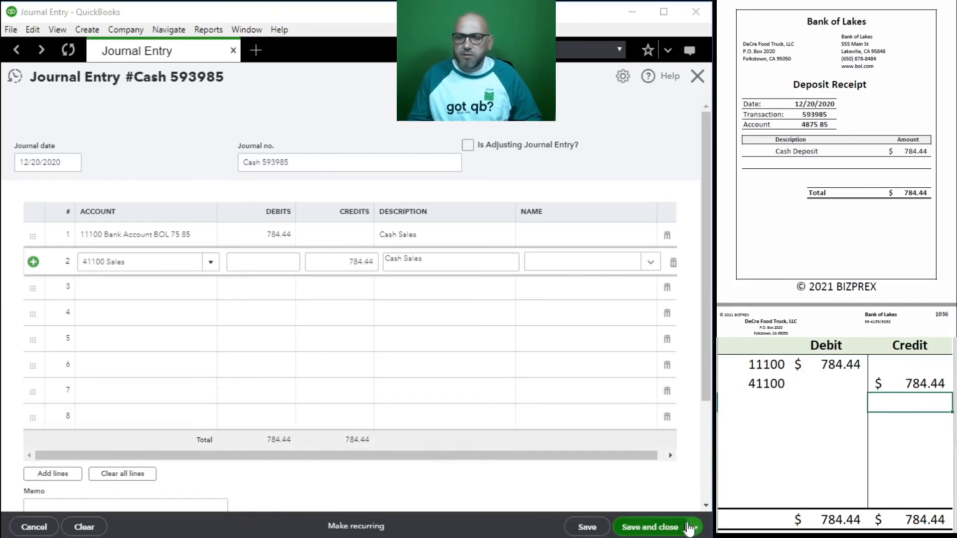
click(640, 527)
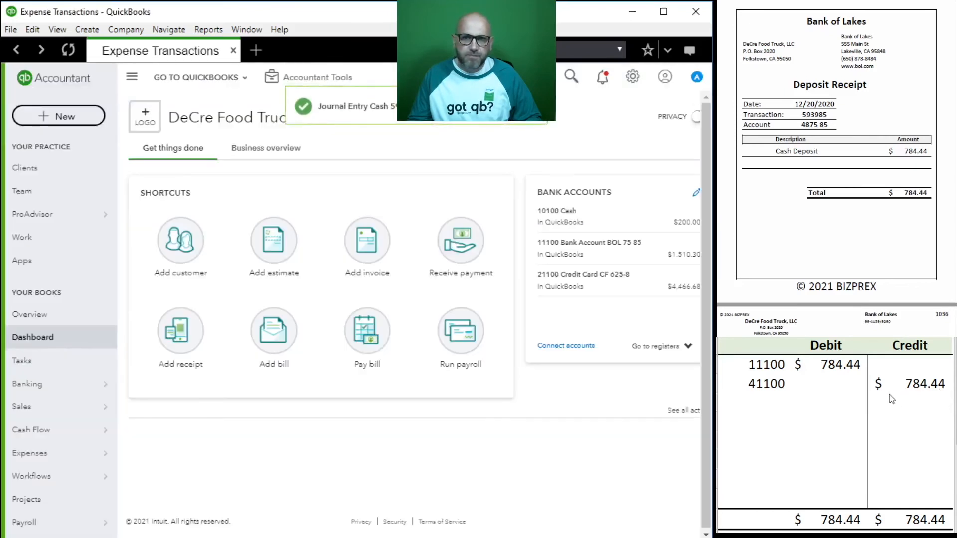
mouse_move(904, 384)
mouse_down()
mouse_move(763, 378)
mouse_move(769, 365)
mouse_move(892, 380)
mouse_up()
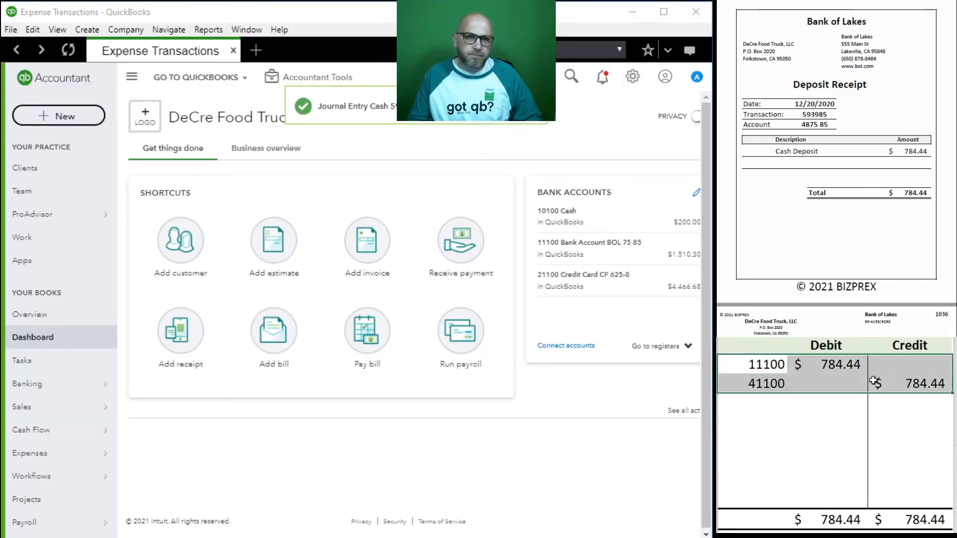
Step: Clear the old grid entry, tick the Big Lease Co, LLC bill, and date the payment 12/24/2020
key(Delete)
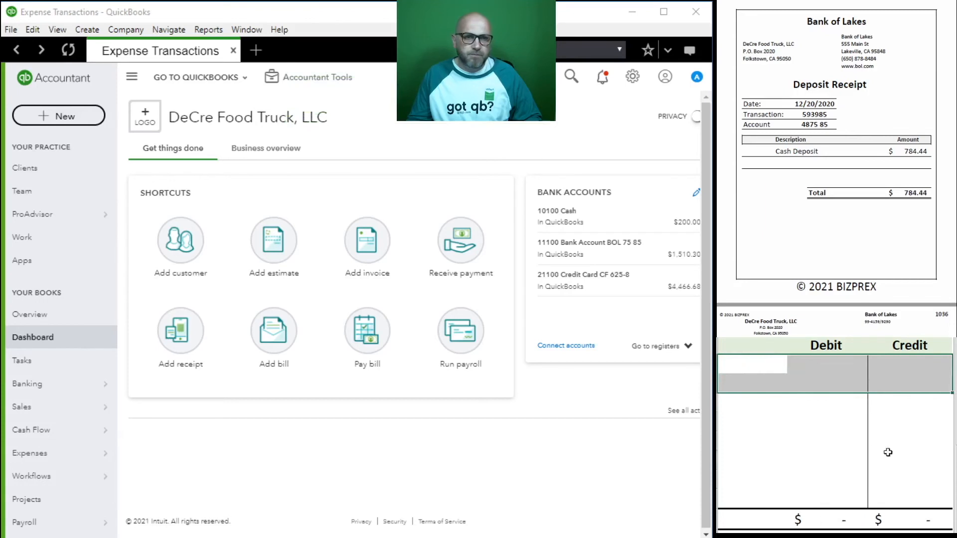
scroll(780, 193, down, 5)
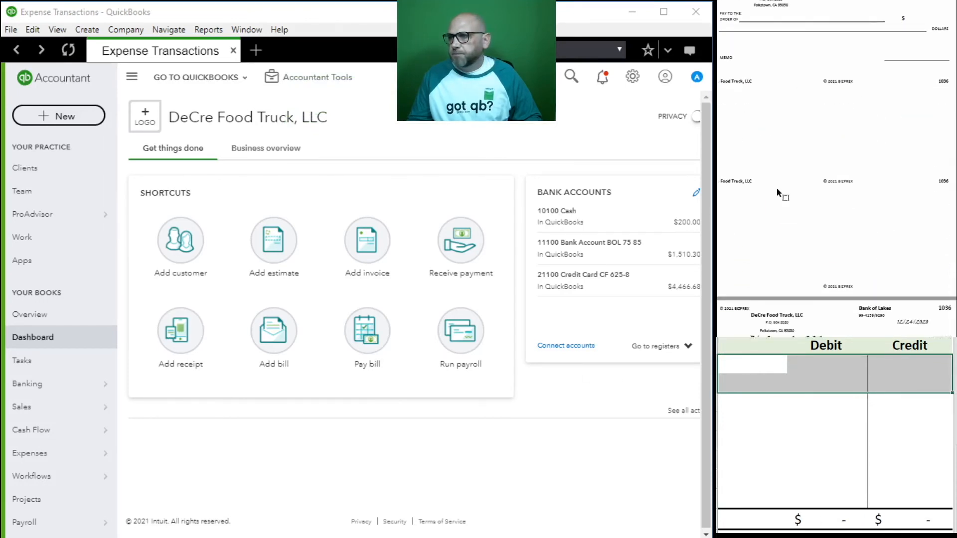
scroll(780, 194, down, 2)
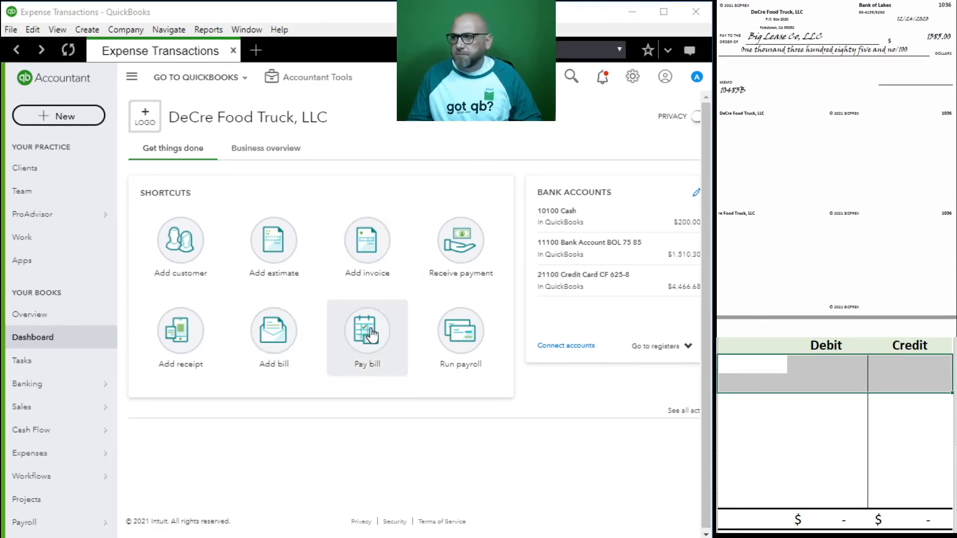
click(349, 347)
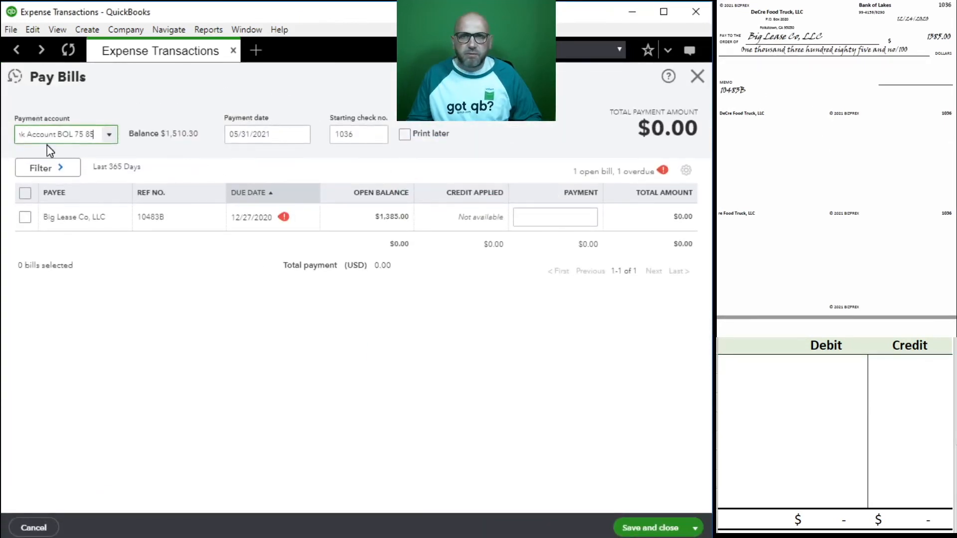
click(24, 217)
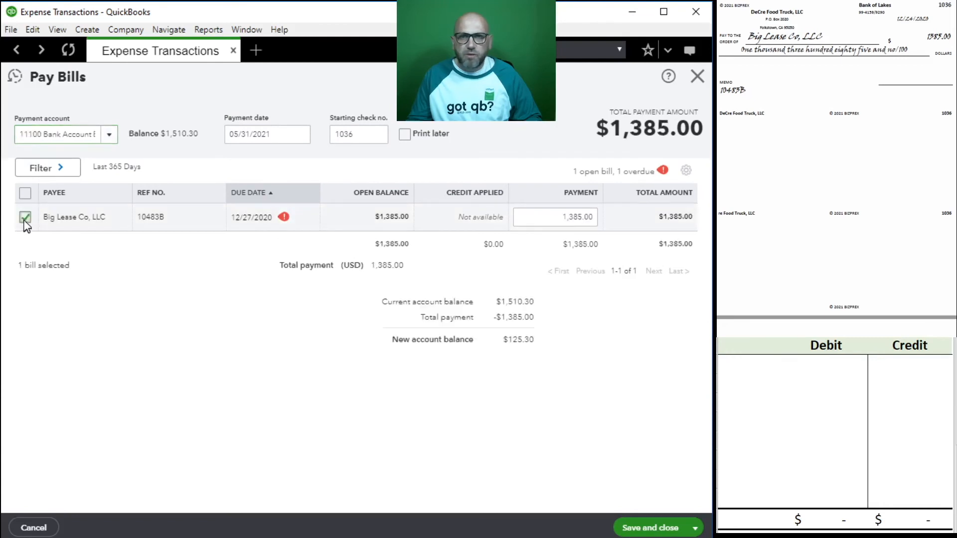
click(280, 135)
text(12/24/20)
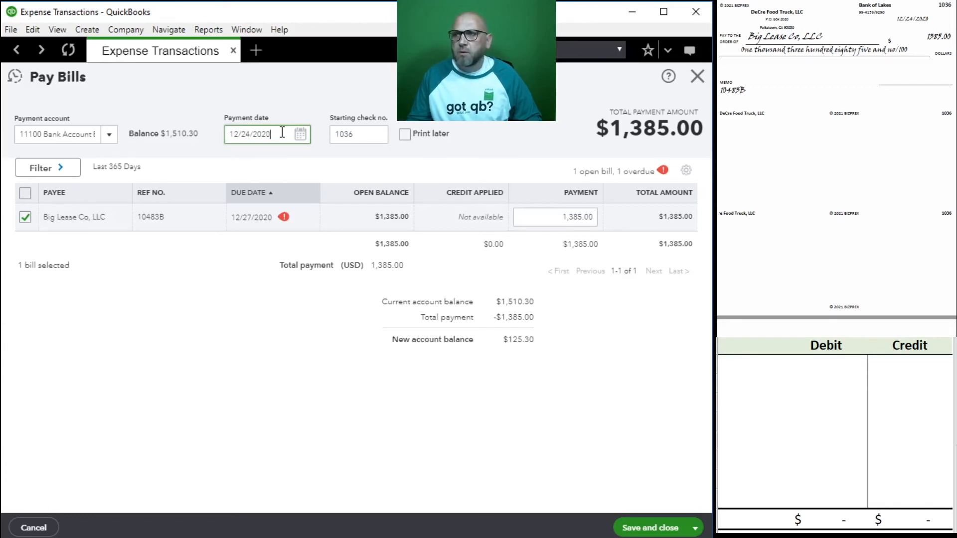
key(Tab)
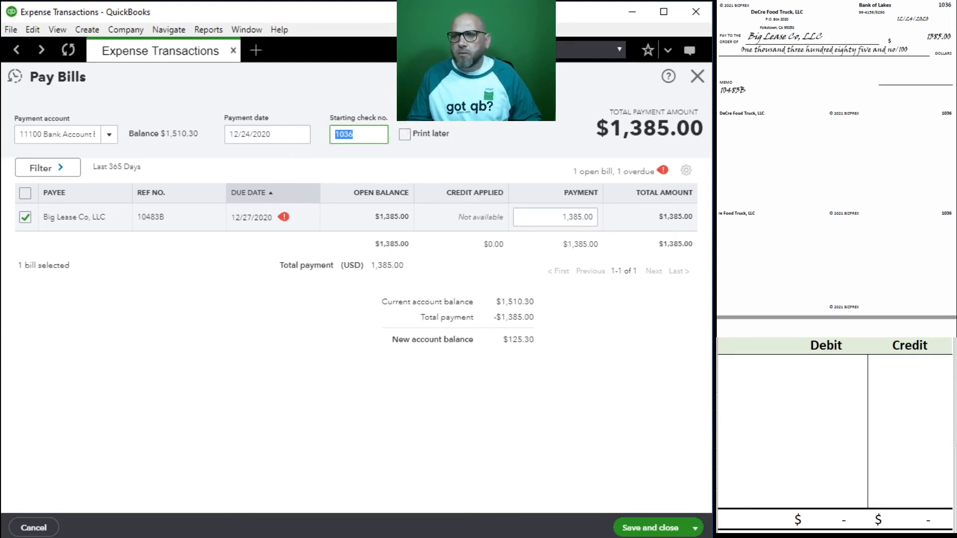
Step: On the check grid, debit 20100 and credit 11100 for 1,385.00, then save the bill payment
click(744, 383)
click(739, 365)
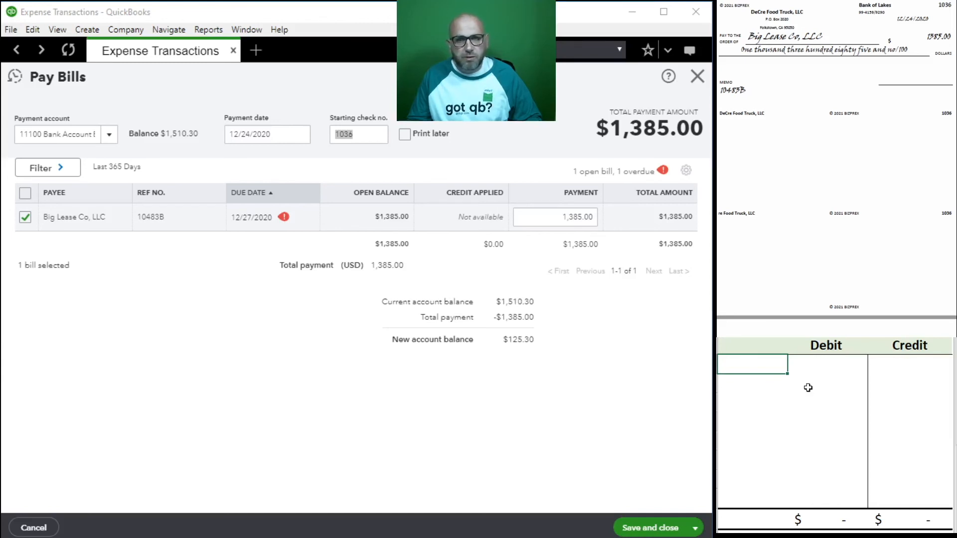
text(20100)
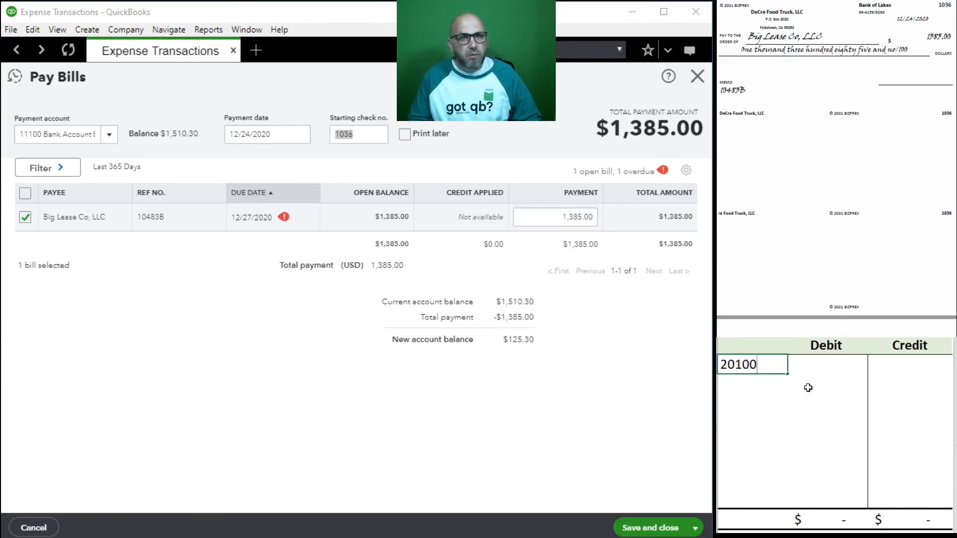
key(Tab)
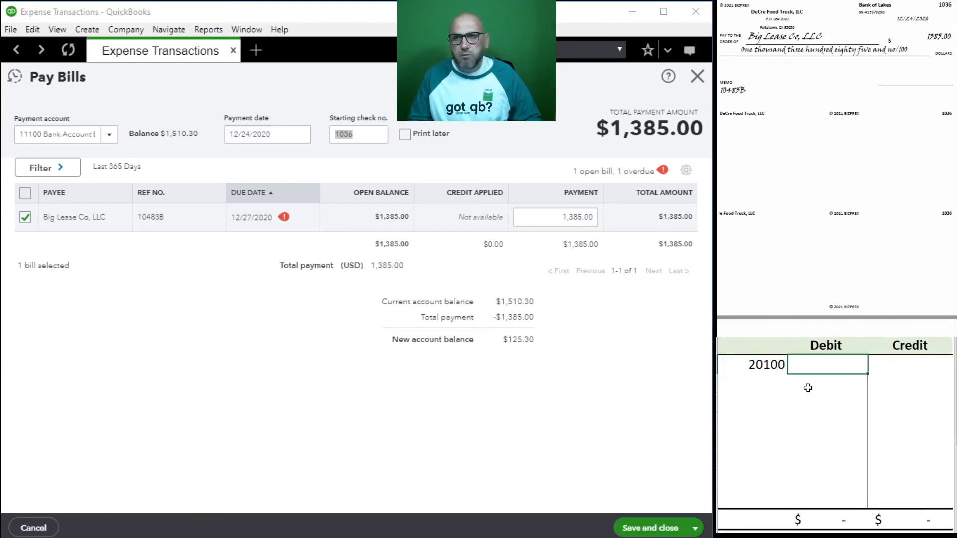
text(1385)
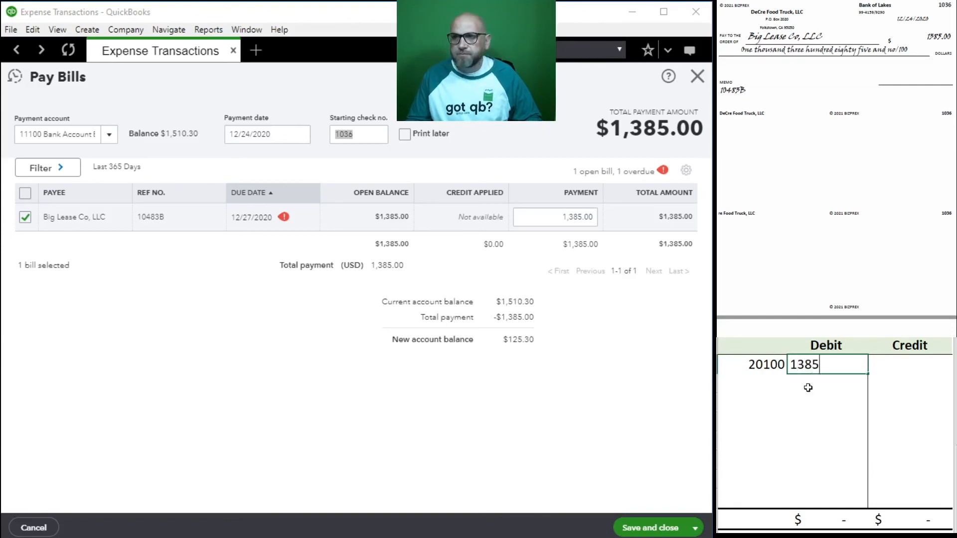
key(Return)
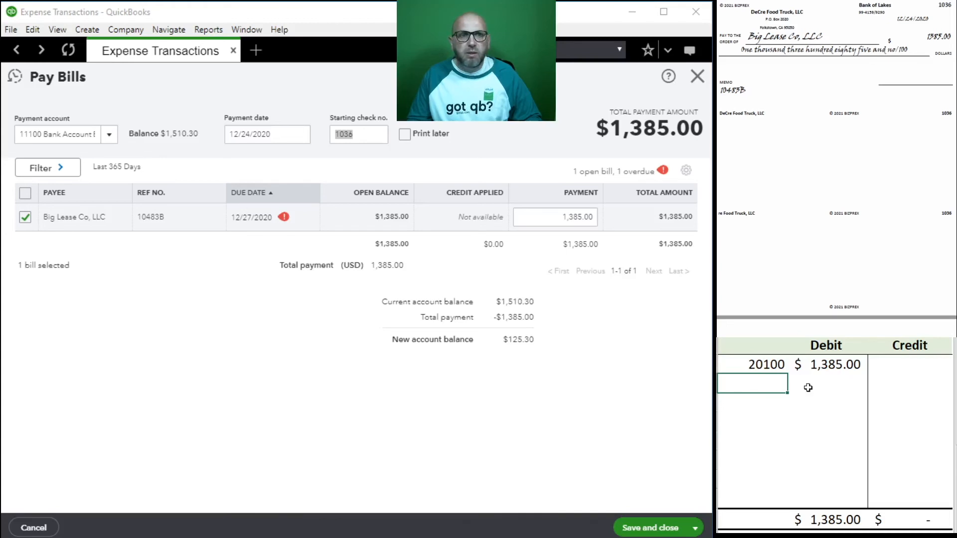
text(11100)
key(Tab)
text(1,385)
key(Return)
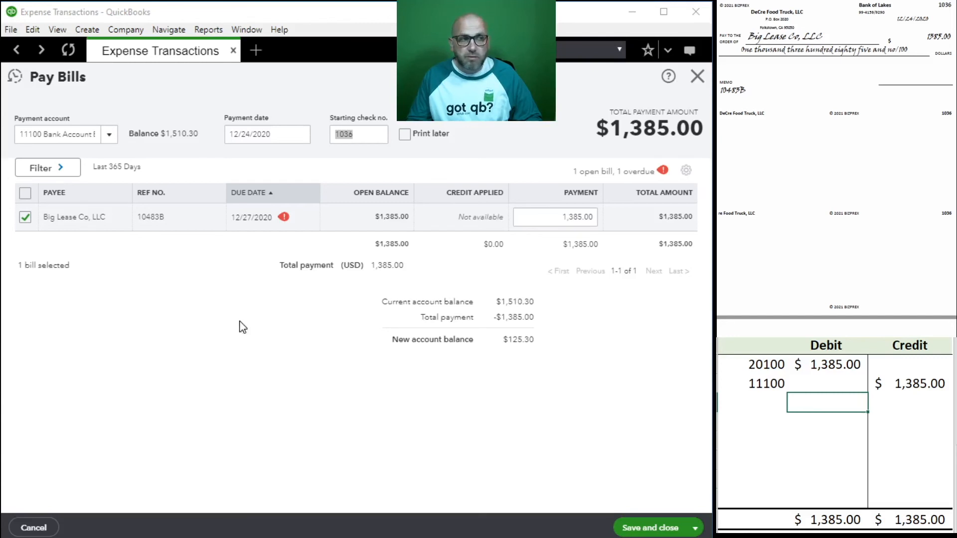
click(650, 527)
Step: Clear the bill payment rows from the grid and start a new expense
click(866, 402)
drag(911, 387, 754, 369)
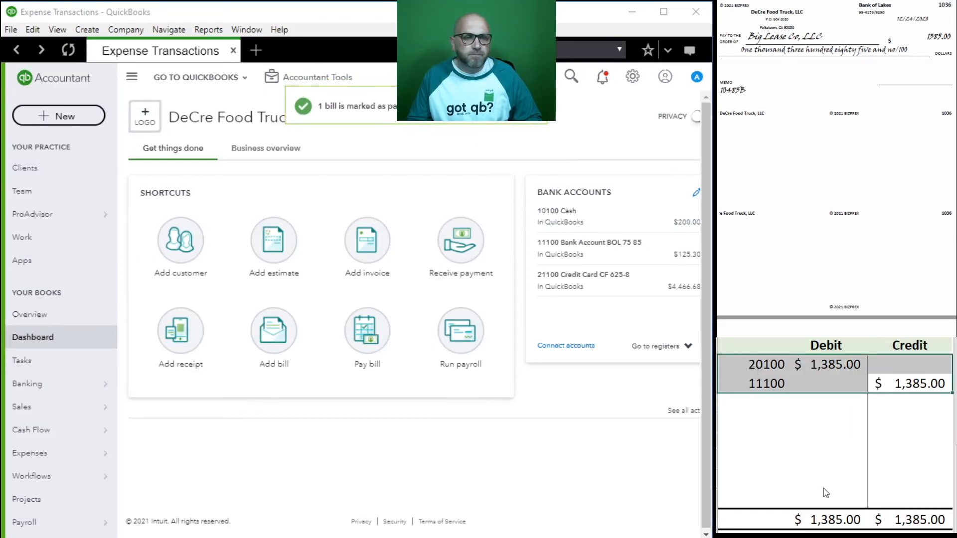
key(Delete)
scroll(831, 178, down, 5)
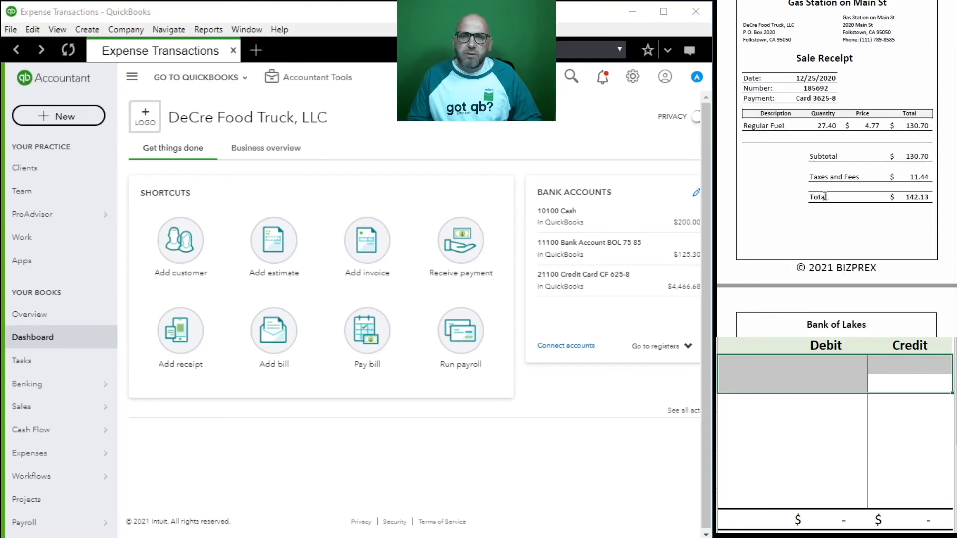
mouse_move(36, 456)
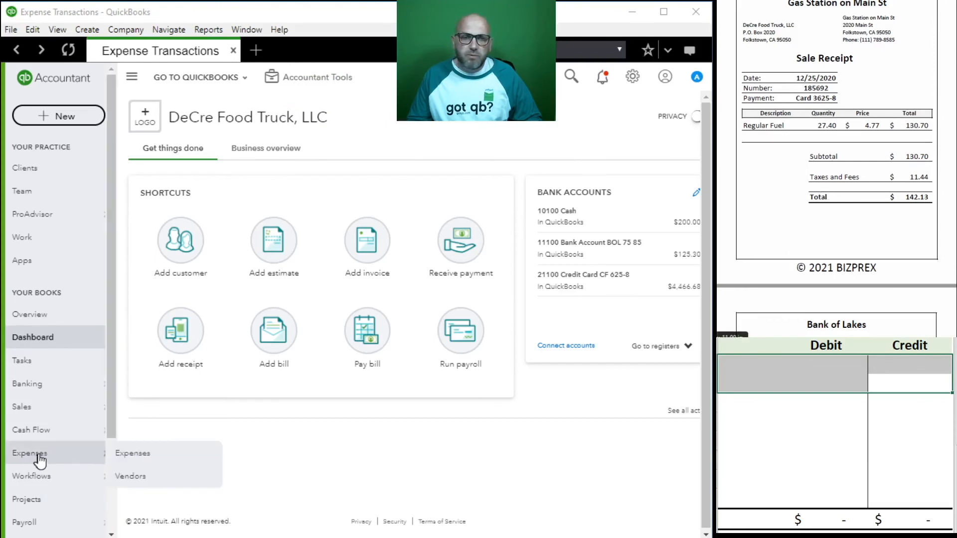
click(154, 456)
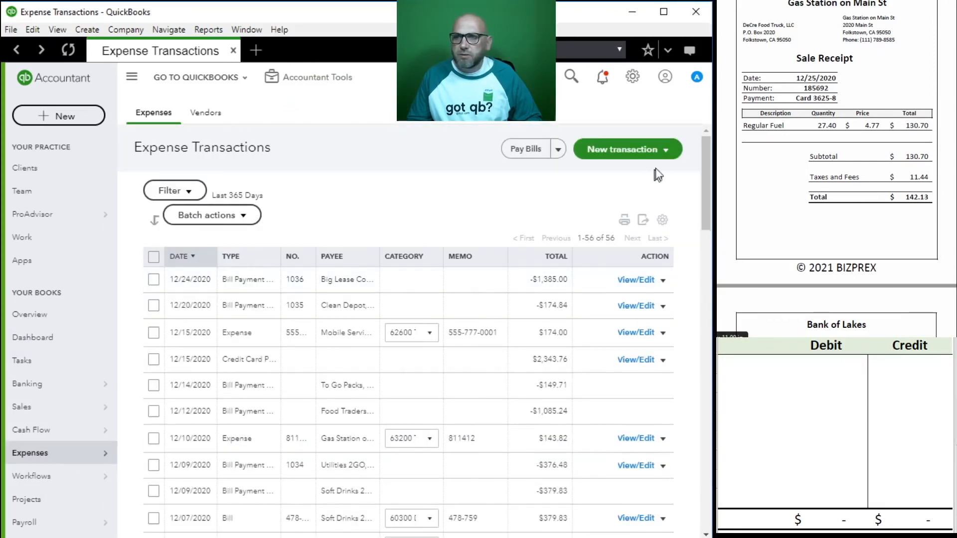
click(645, 150)
click(622, 225)
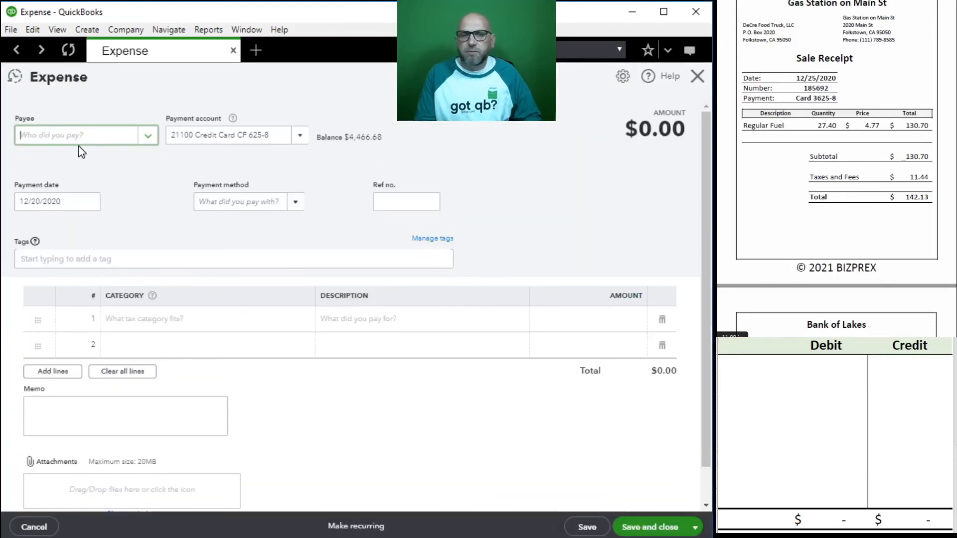
Step: Set payee Gas Station on Main St, date 12/25/2020, method Credit Card, ref no. 185692
text(Gas)
click(80, 183)
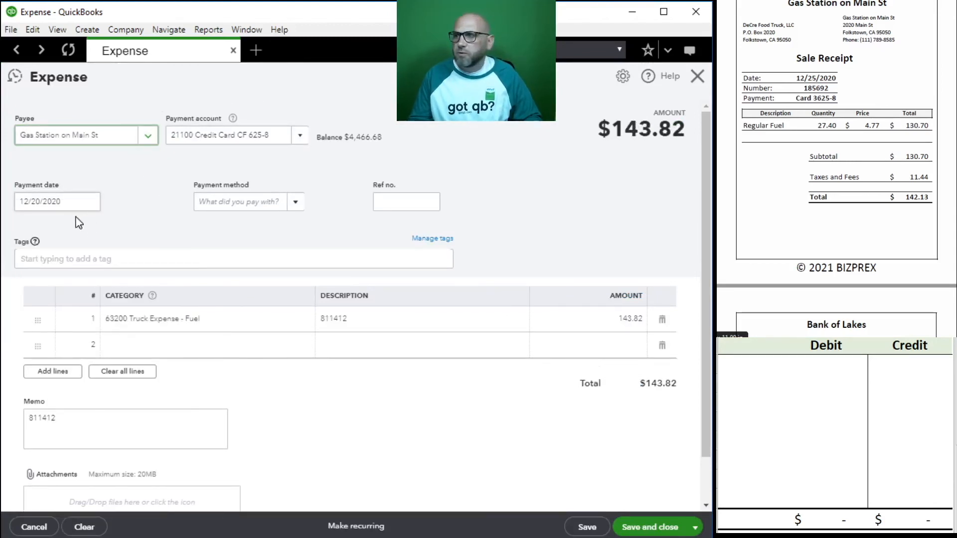
click(36, 199)
click(36, 198)
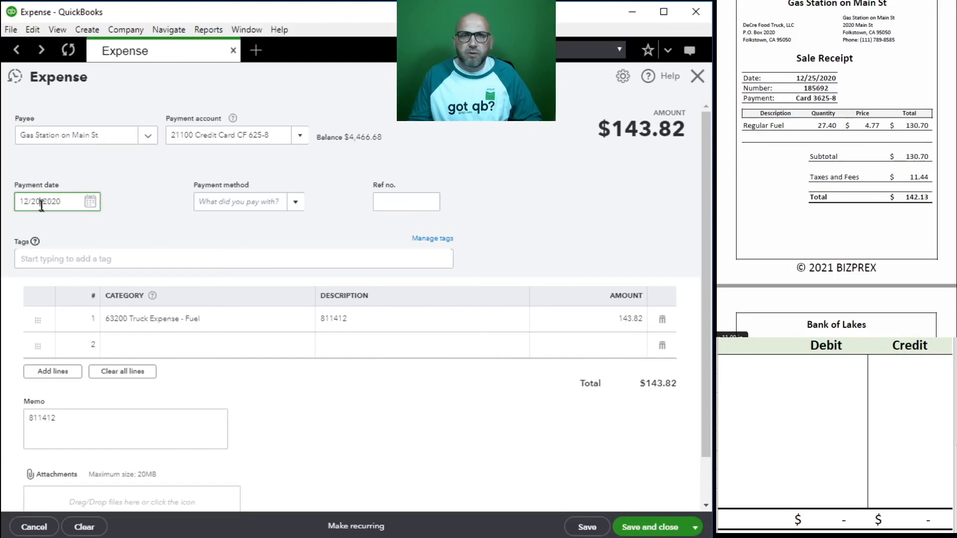
key(Delete)
text(5)
click(250, 207)
text(Cre)
click(255, 237)
click(407, 203)
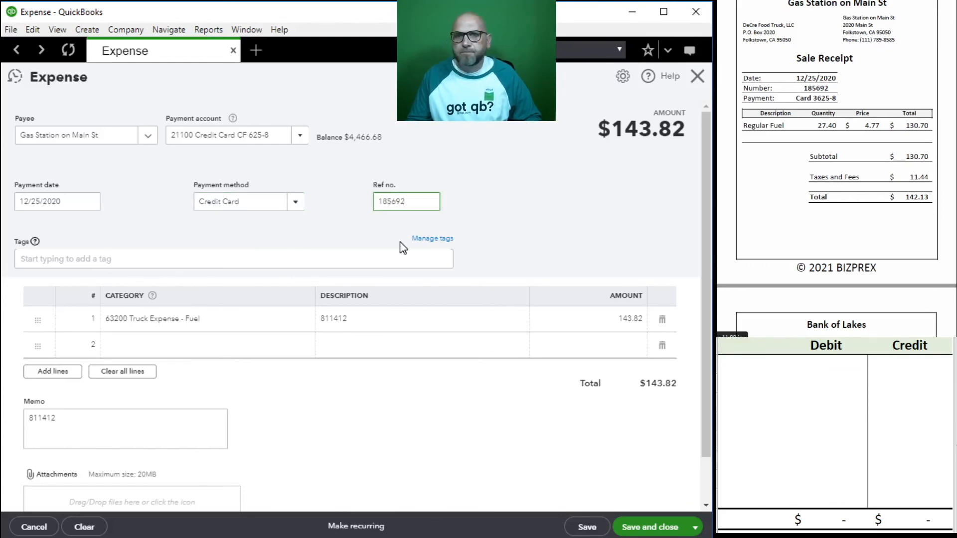
key(Tab)
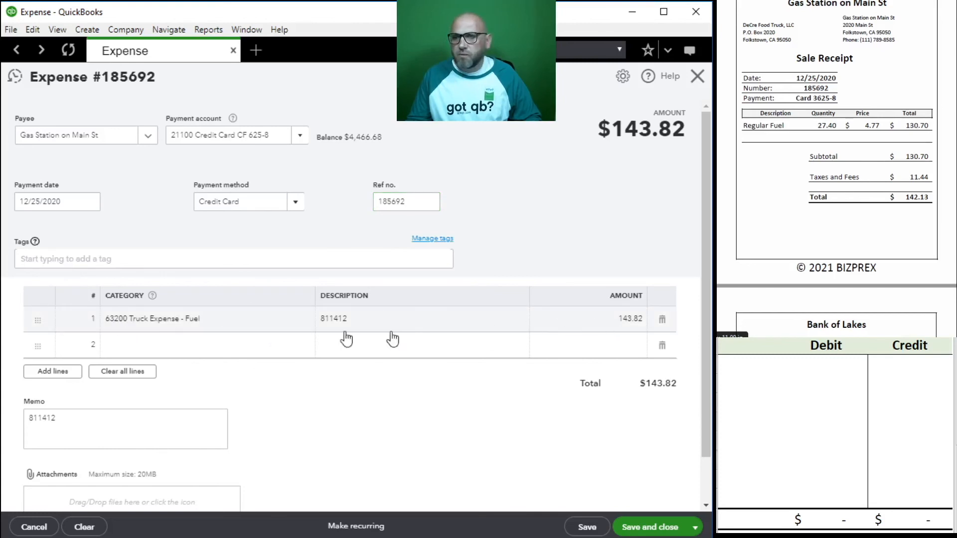
Step: Use 185692 as line 1's description and the memo, and set the amount to 142.13
double_click(402, 201)
key(ctrl+c)
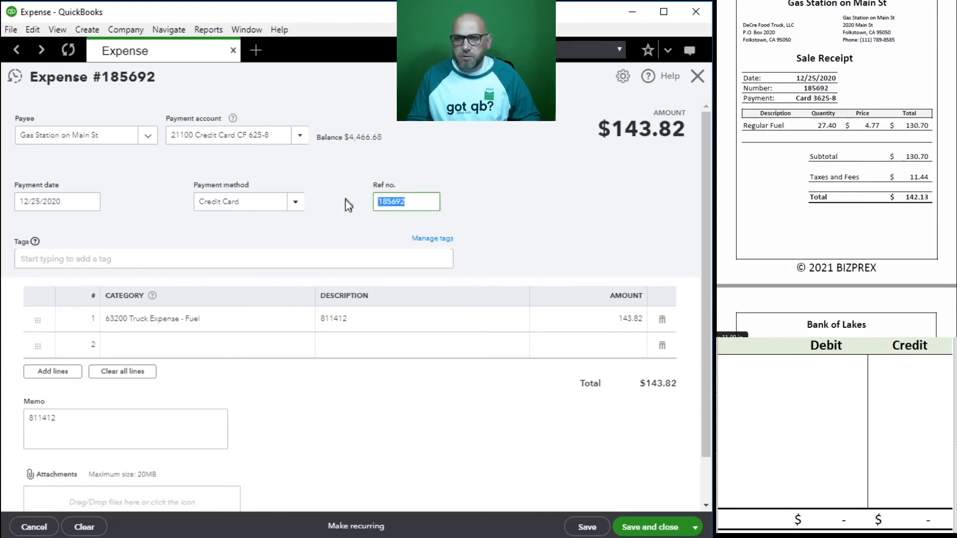
click(354, 321)
key(ctrl+v)
click(80, 432)
key(ctrl+v)
click(610, 319)
text(142.13)
click(538, 392)
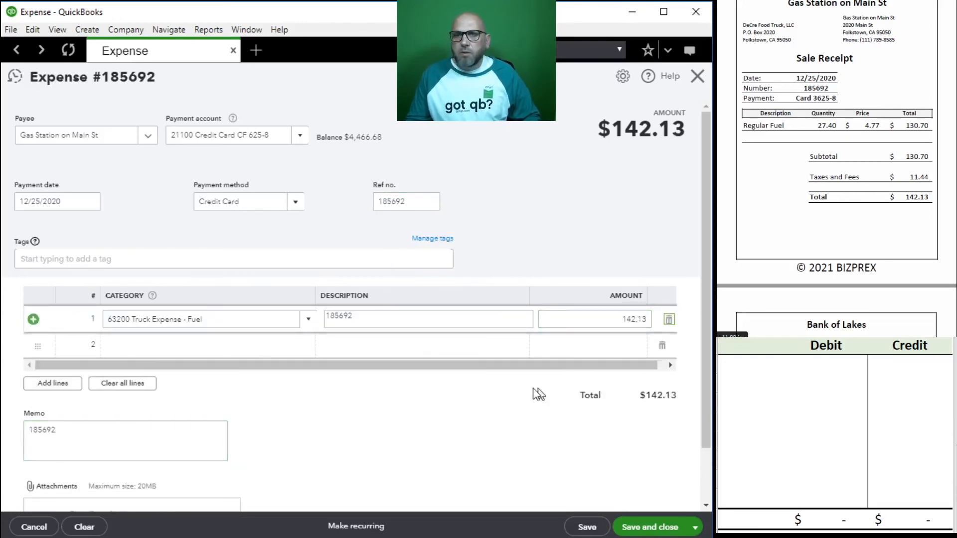
click(734, 367)
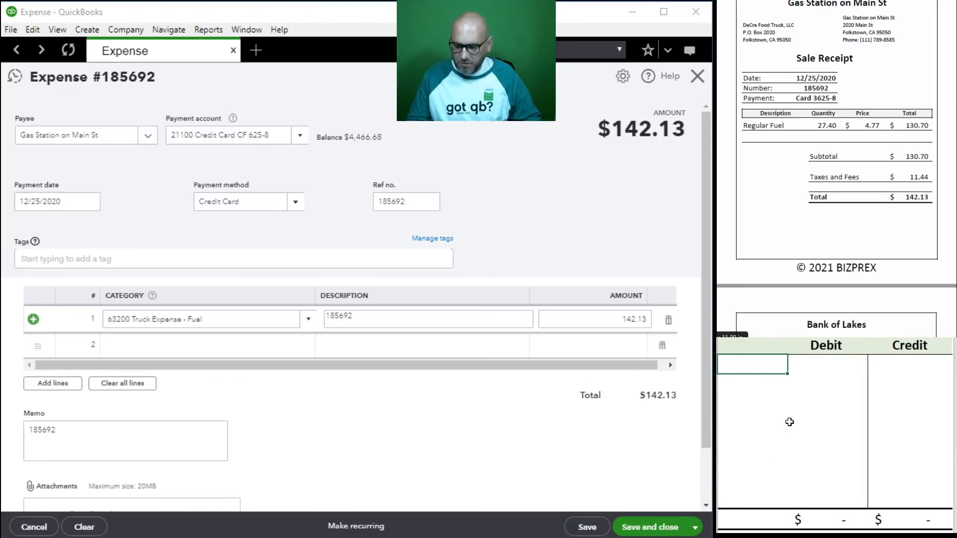
Step: On the check grid, credit 21100 and debit 63200 for 142.13 each
text(1100)
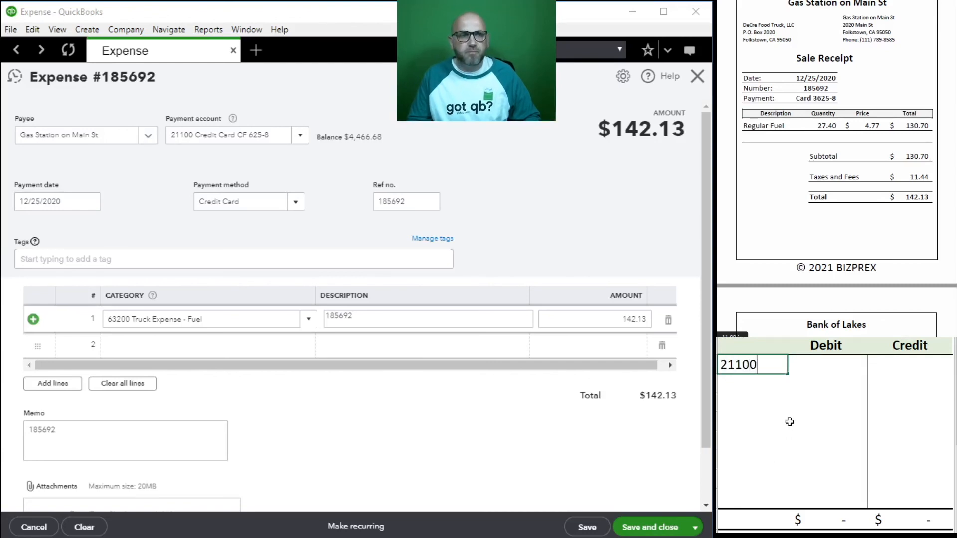
key(Tab)
key(Tab)
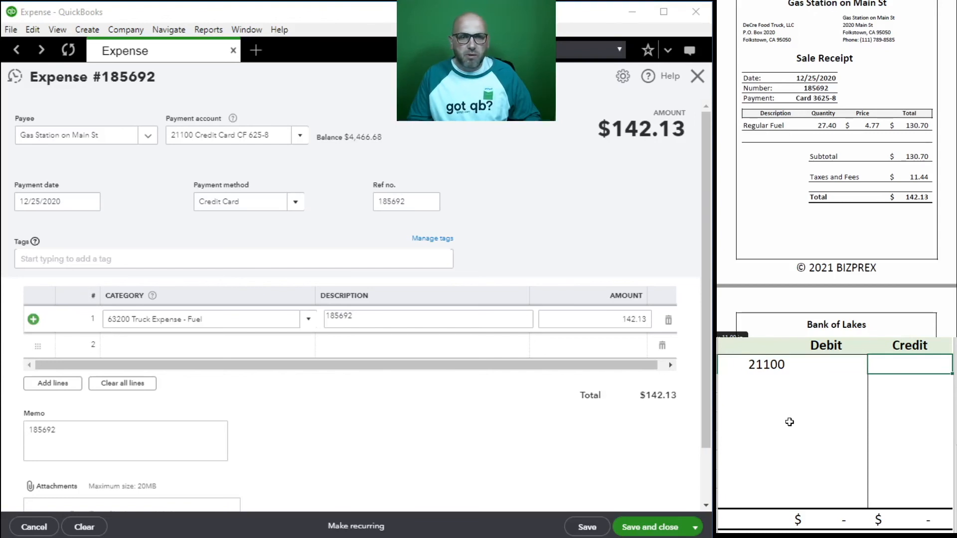
text(142.13)
key(Return)
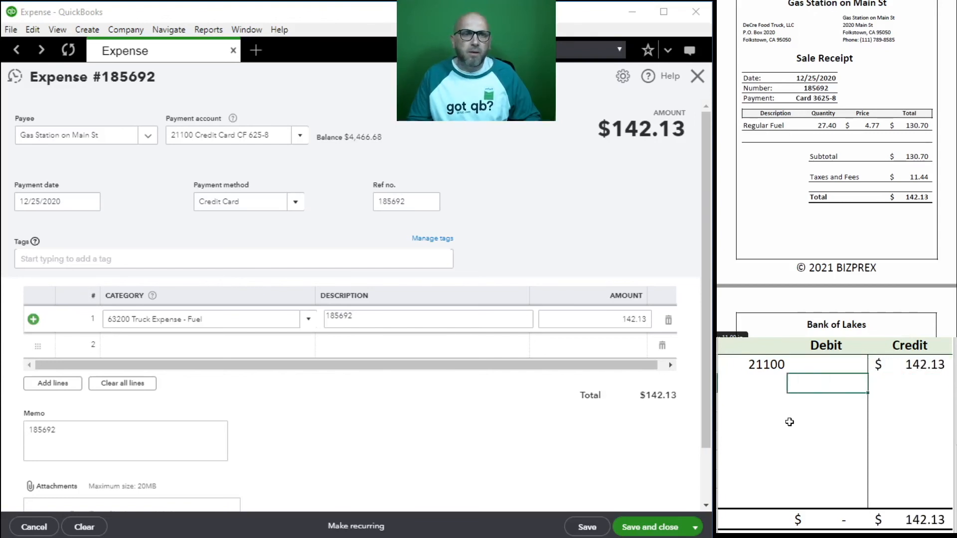
text(63200)
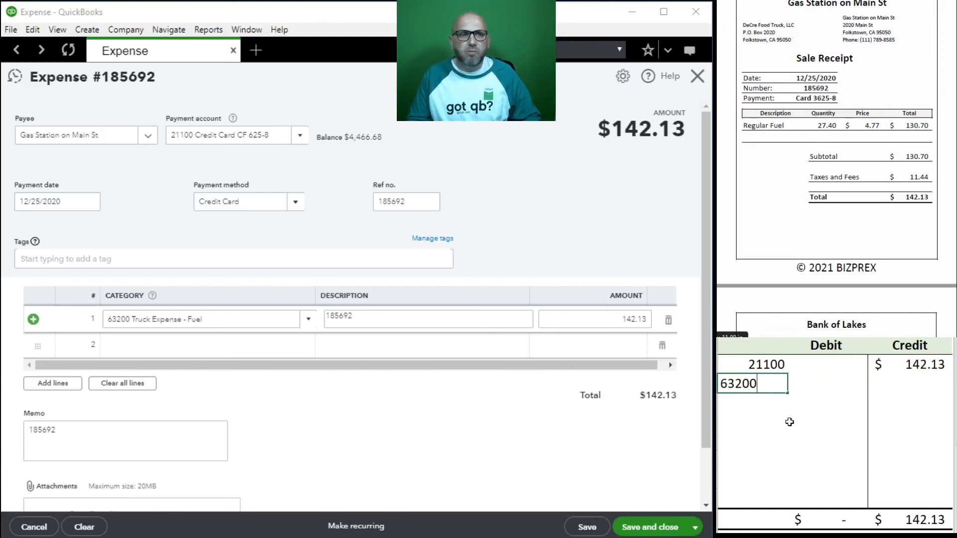
key(Tab)
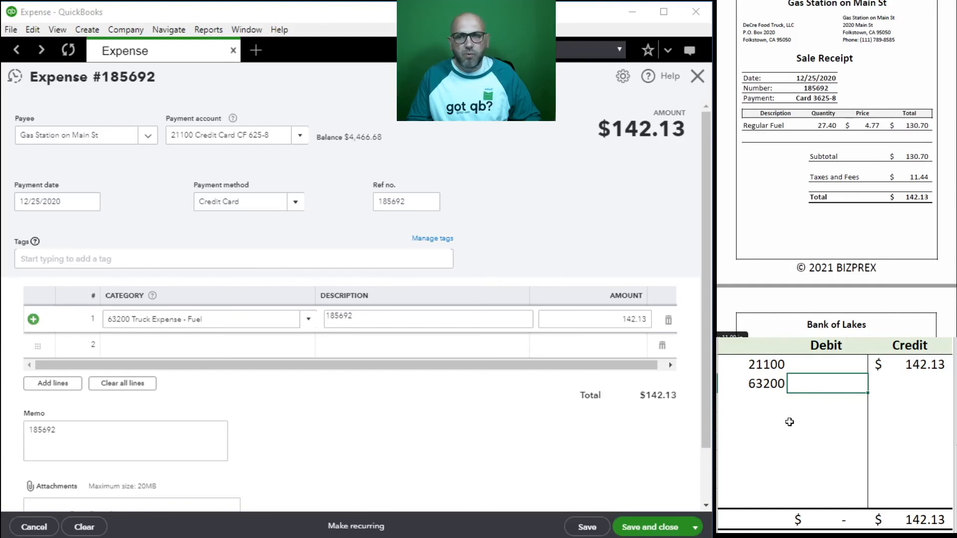
text(142.13)
key(Return)
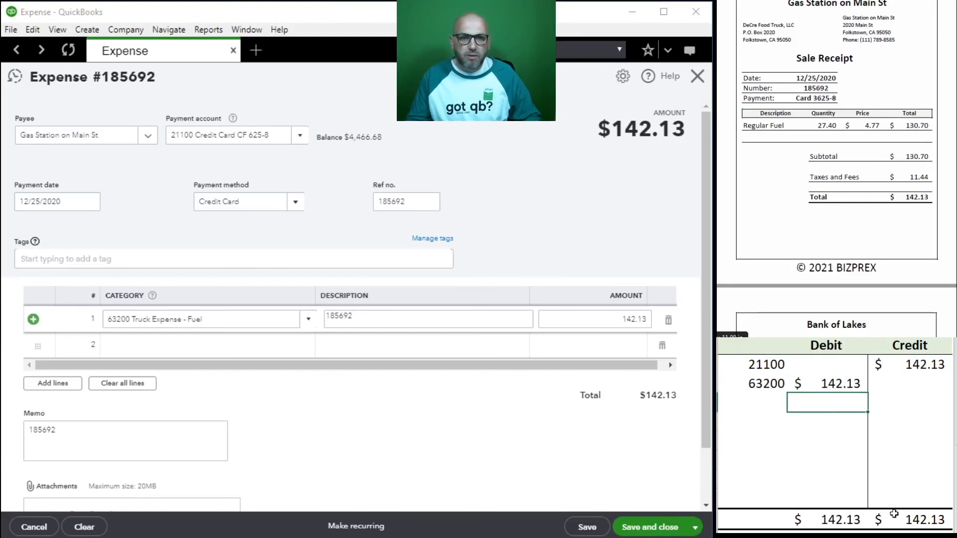
Step: Save and close the fuel expense, then select the 21100 and 63200 grid rows
click(640, 530)
click(641, 528)
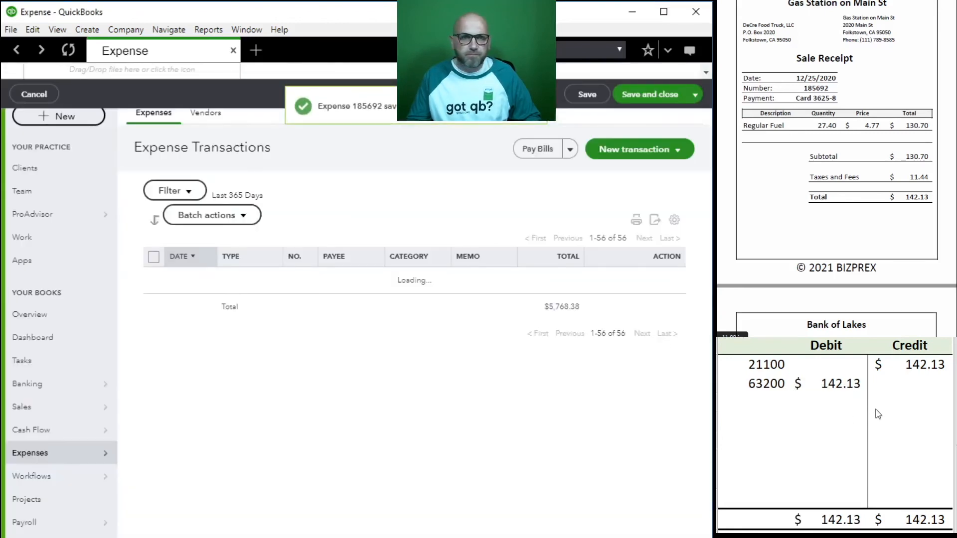
click(881, 399)
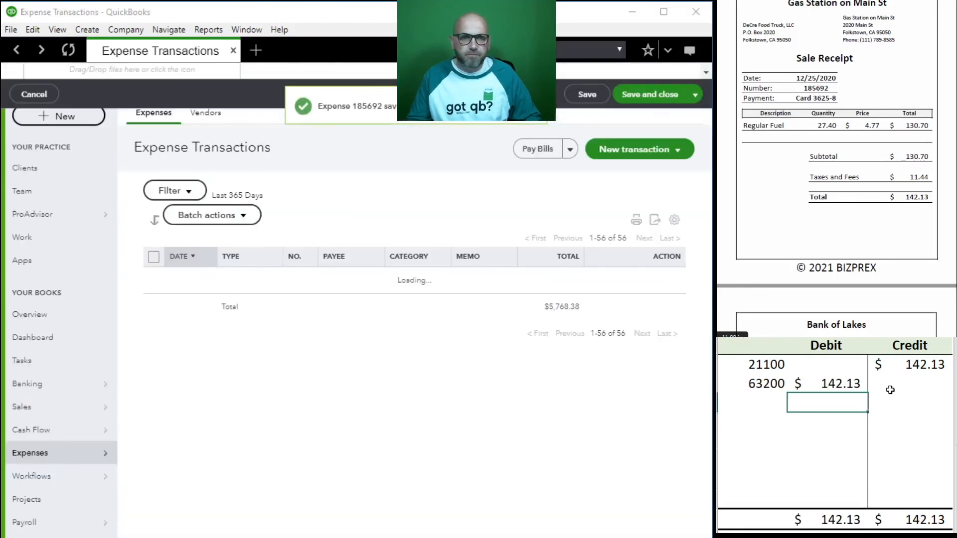
drag(889, 390, 759, 364)
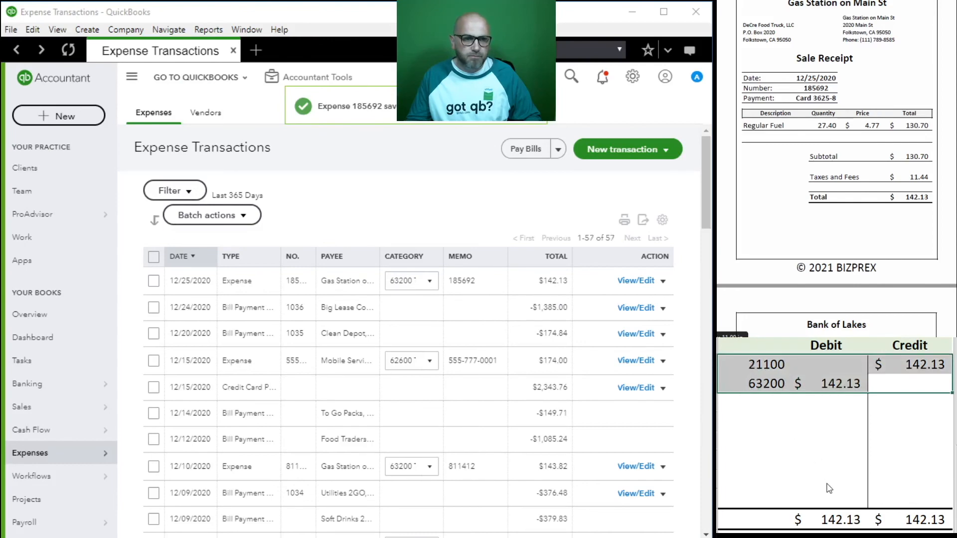
Step: Clear the grid, start a new journal entry, and number it Draw 593985
key(Delete)
scroll(867, 195, down, 5)
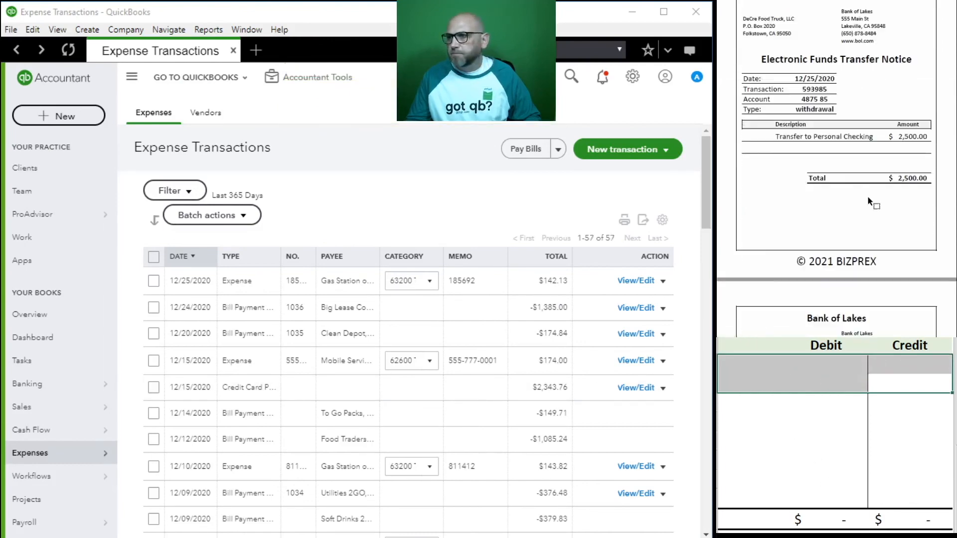
scroll(867, 196, up, 1)
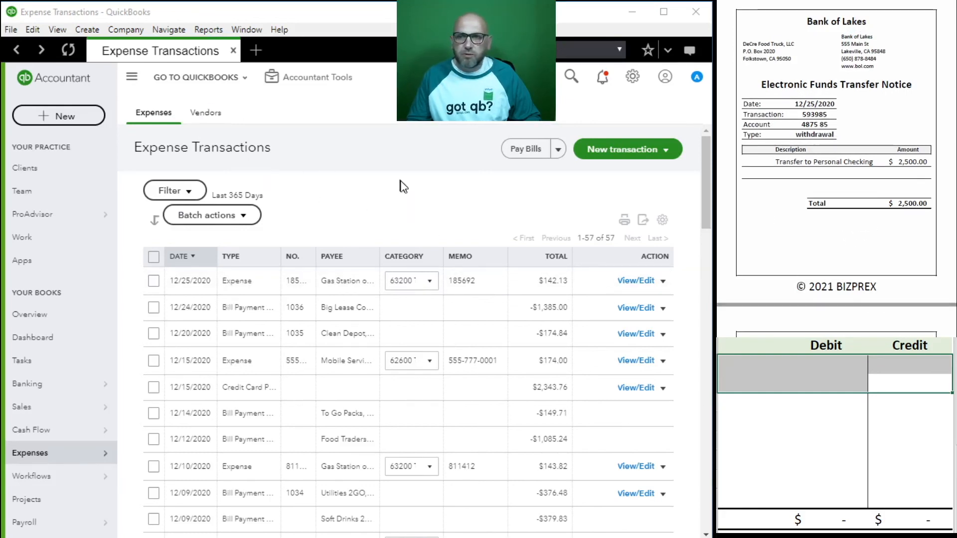
click(338, 81)
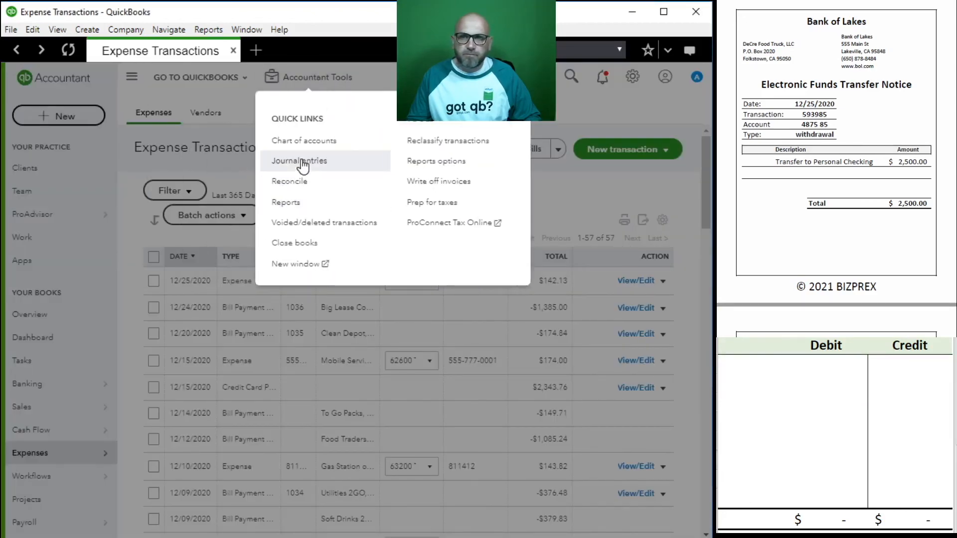
click(303, 166)
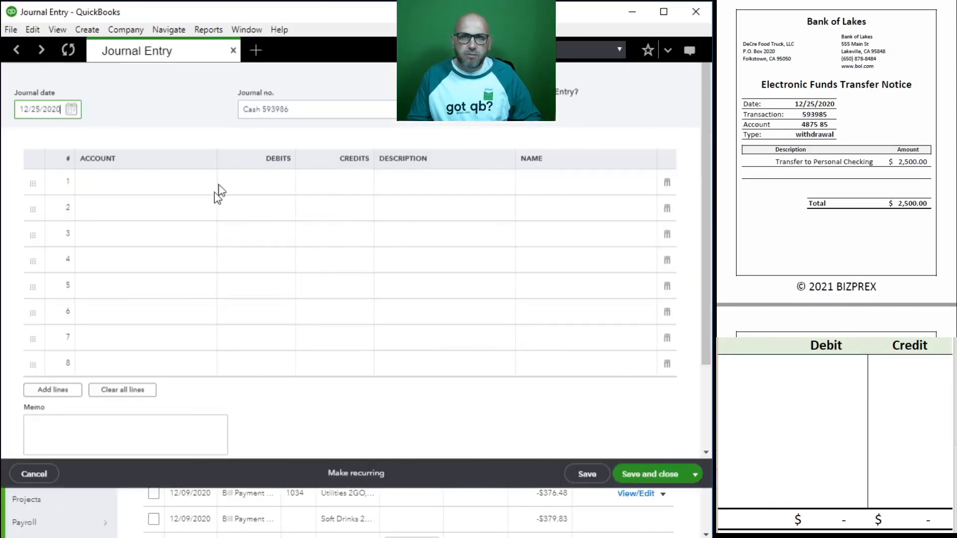
click(293, 157)
key(ctrl+a)
text(Dra)
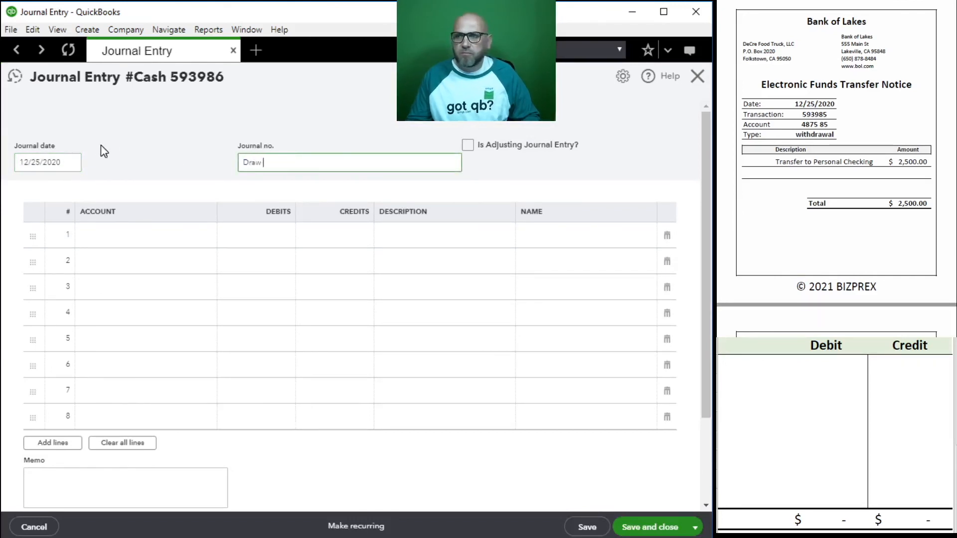
text(w 25)
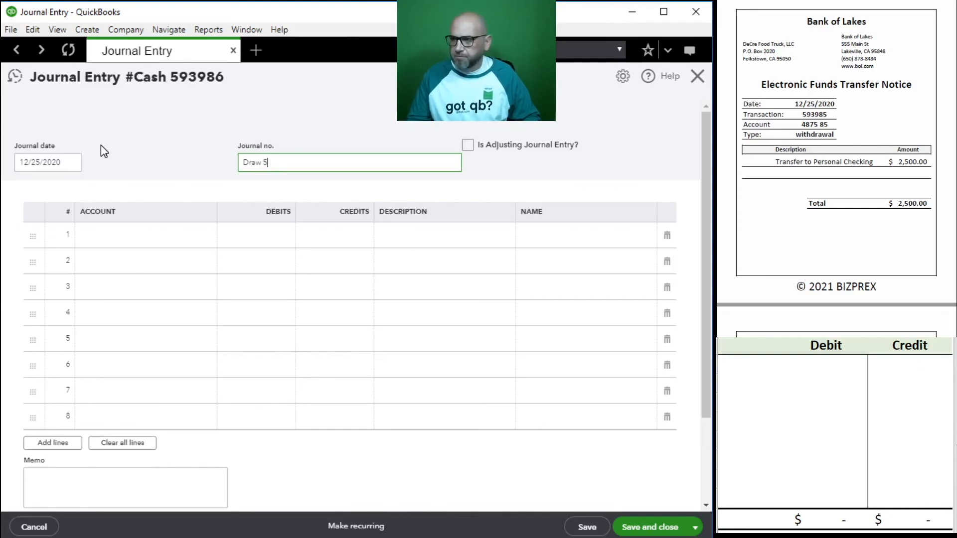
text(5)
key(Tab)
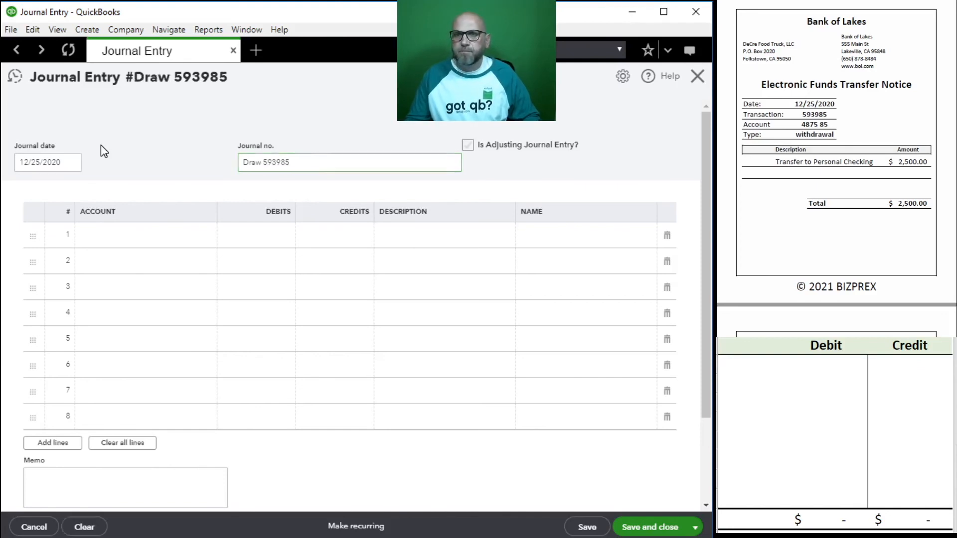
Step: Set line 1 to 11100 Bank Account, credit 2,500, description Draw, and line 2 to 30700 Members Draw
click(110, 244)
text(10100 Cash)
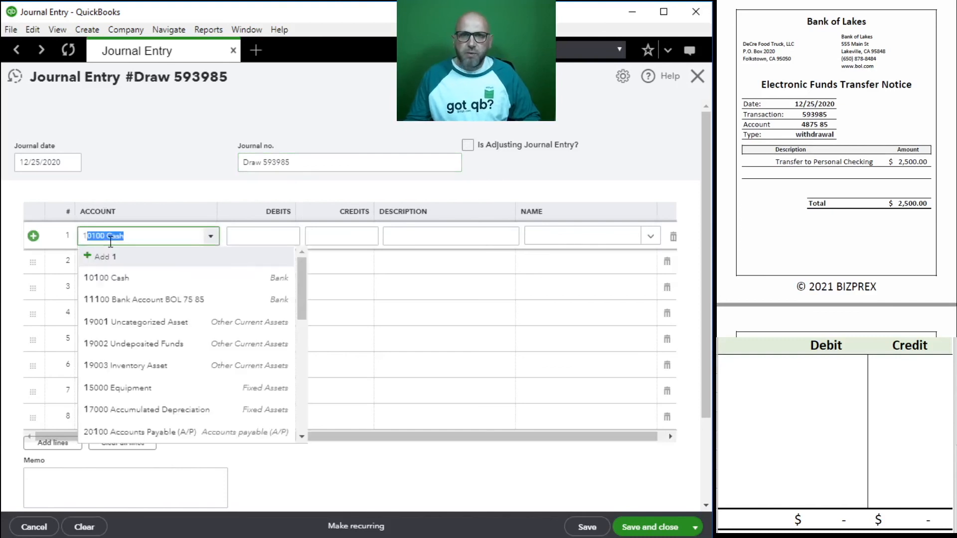
click(142, 300)
click(350, 241)
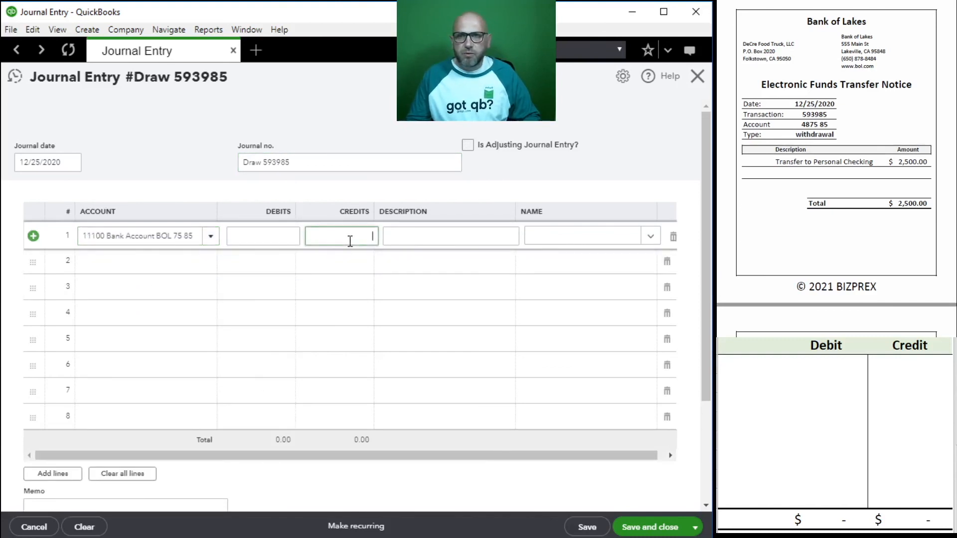
key(Tab)
text(D)
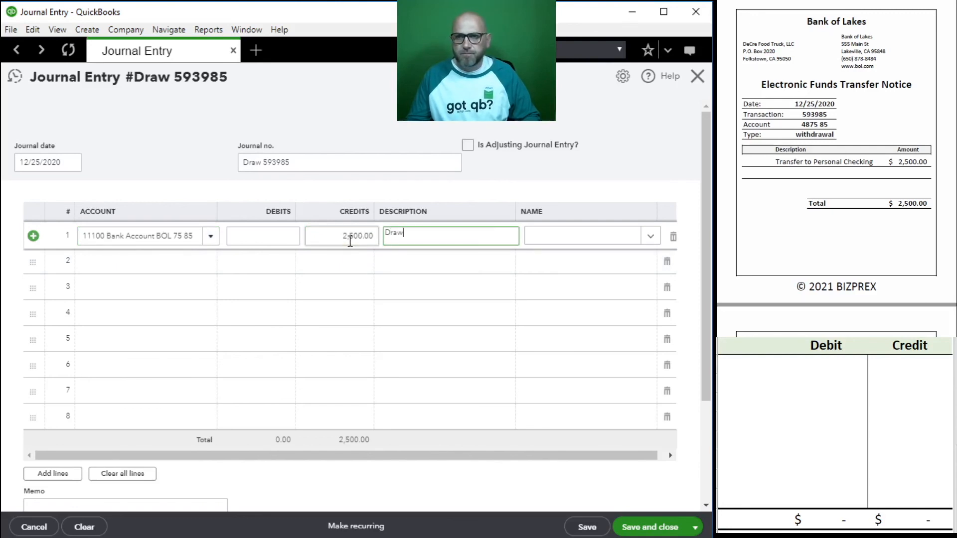
click(156, 271)
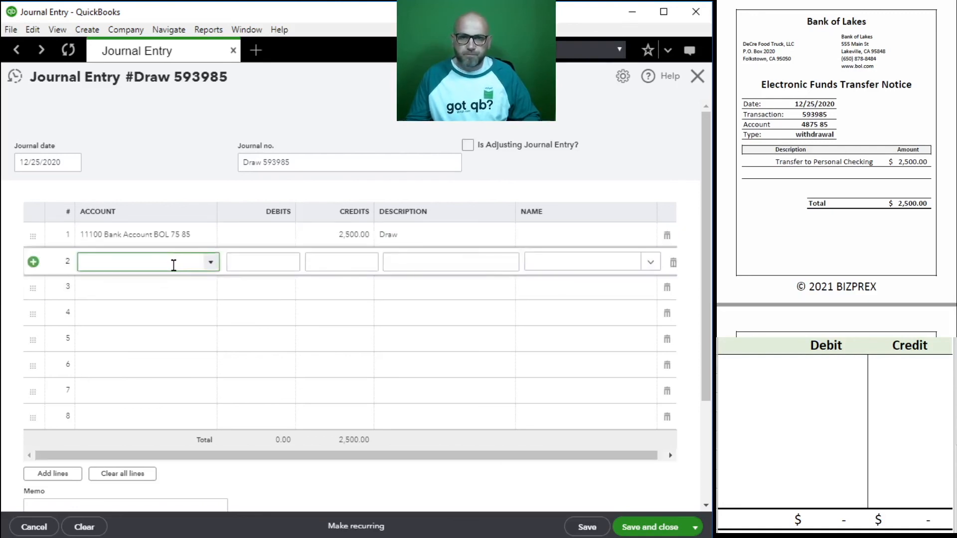
text(Membe)
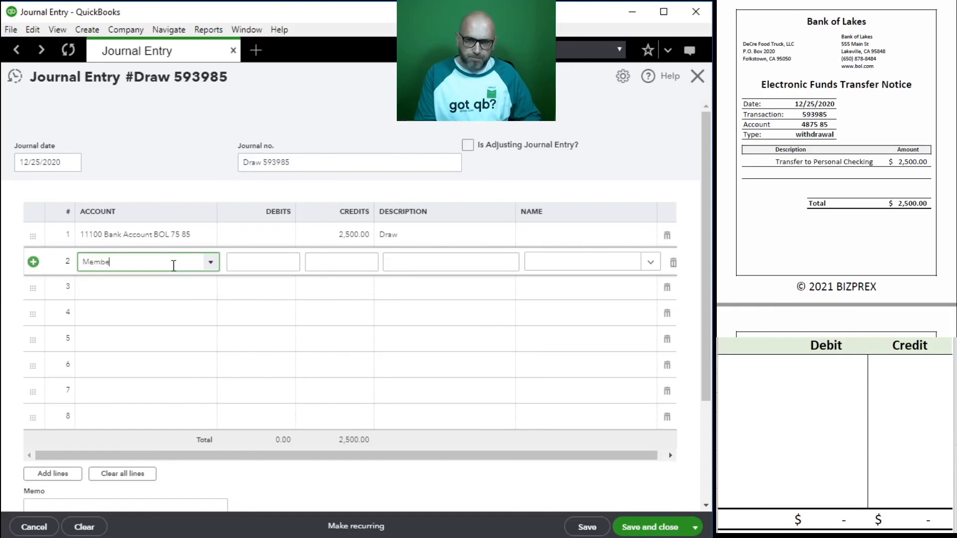
text(rs)
click(149, 305)
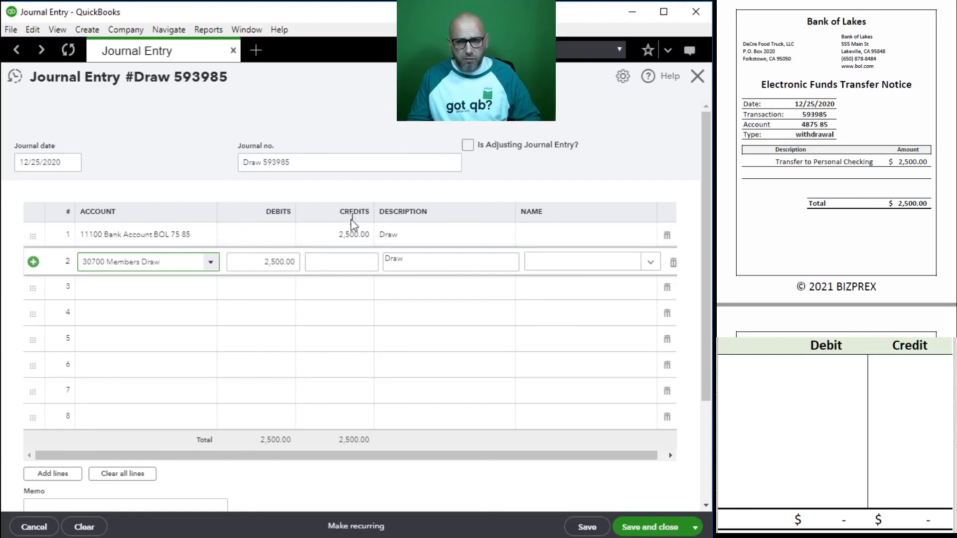
click(771, 388)
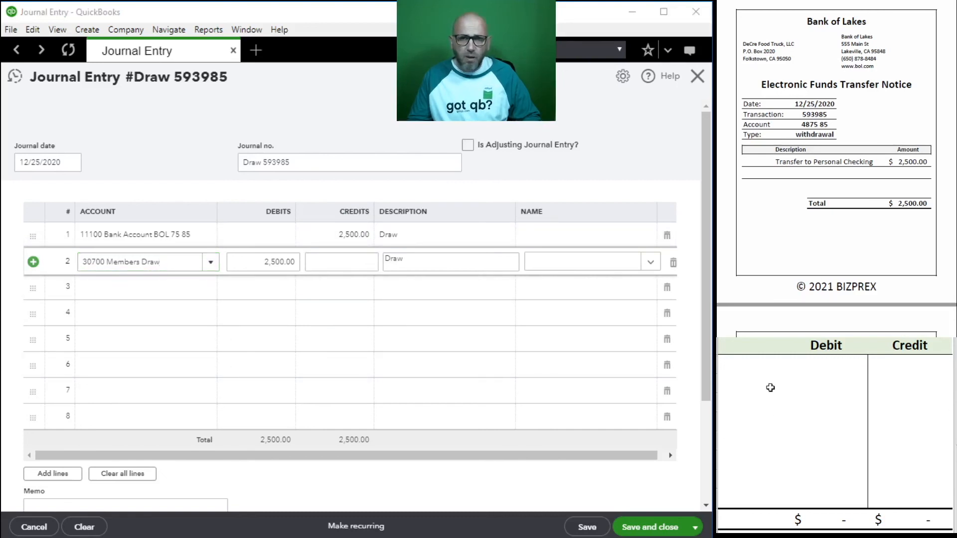
Step: On the check grid, debit 30700 and credit 11100 for 2,500 each
click(750, 370)
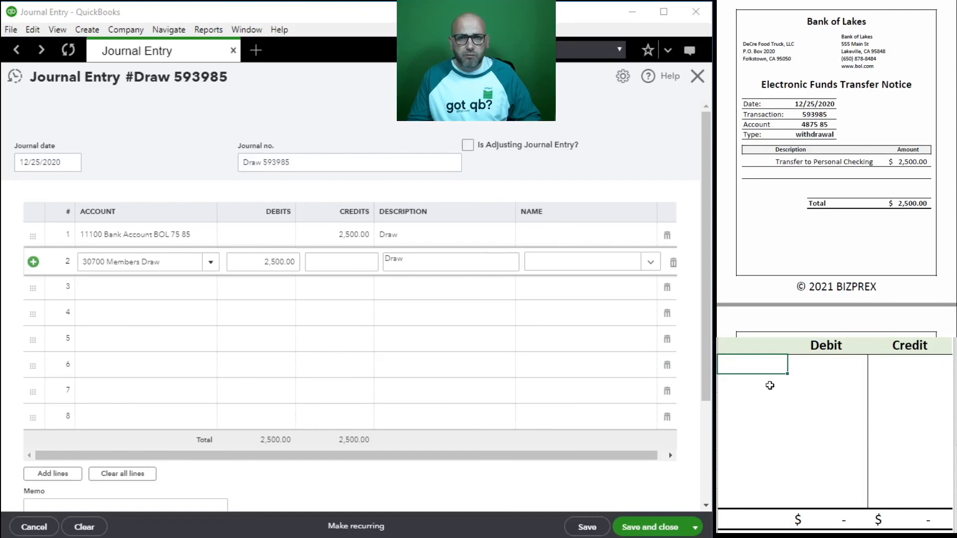
text(301)
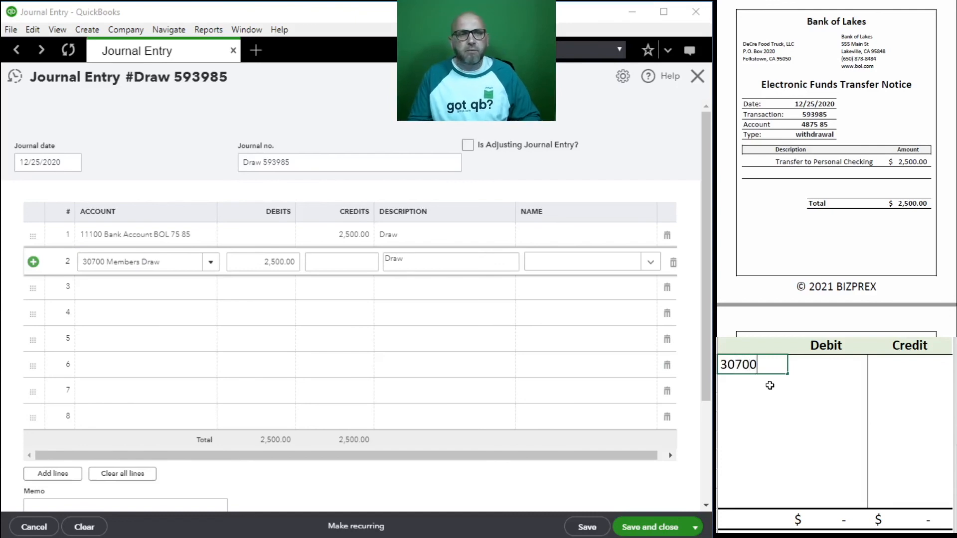
text(00)
key(Tab)
text(2,500)
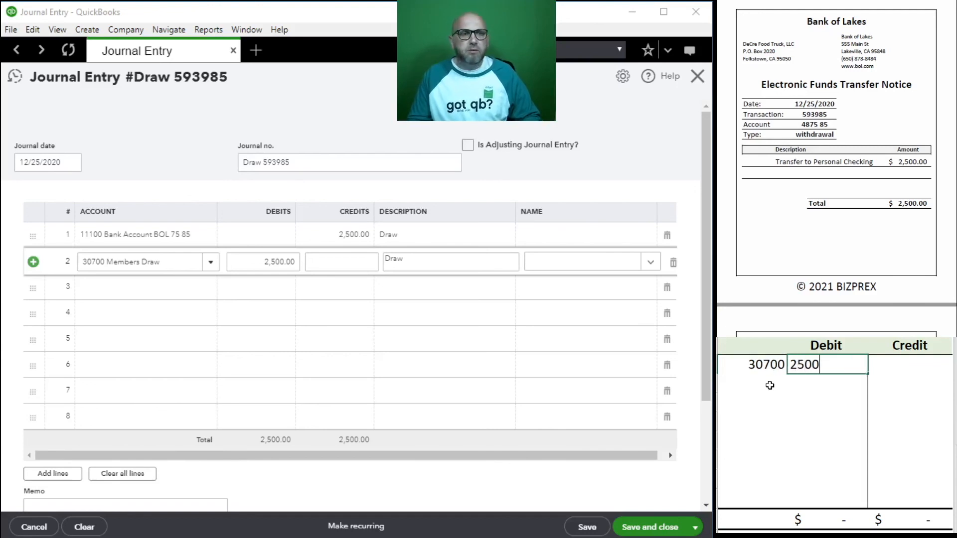
key(Return)
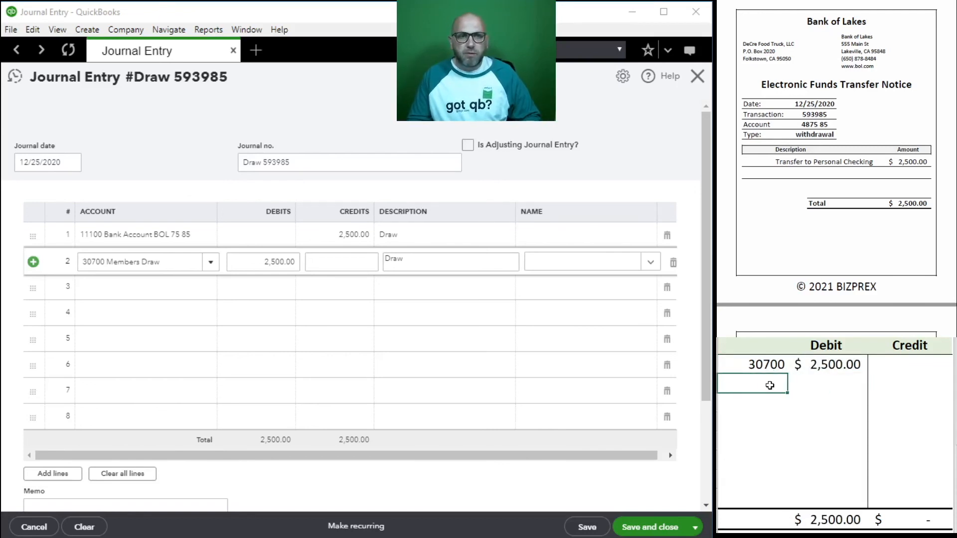
text(11100)
key(Tab)
key(Tab)
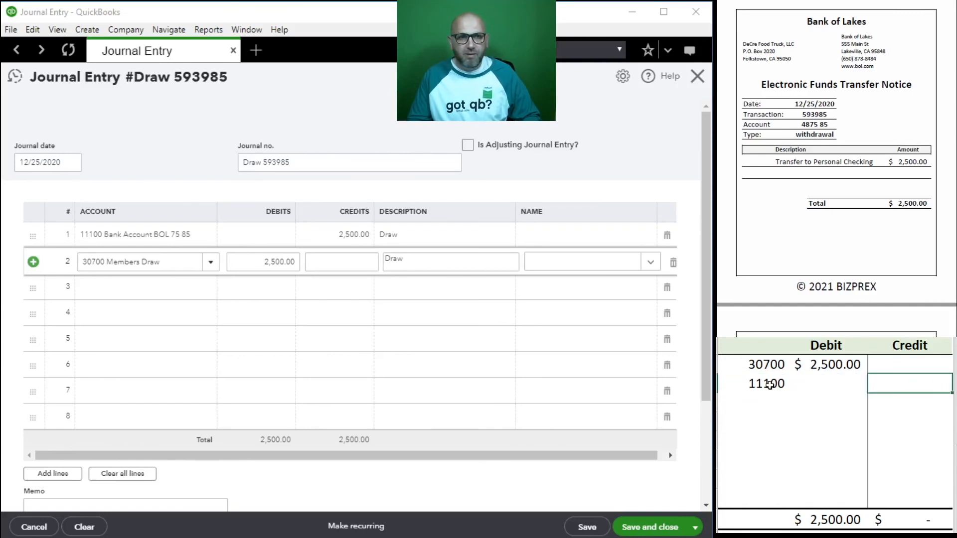
text(2,500)
key(Return)
key(Left)
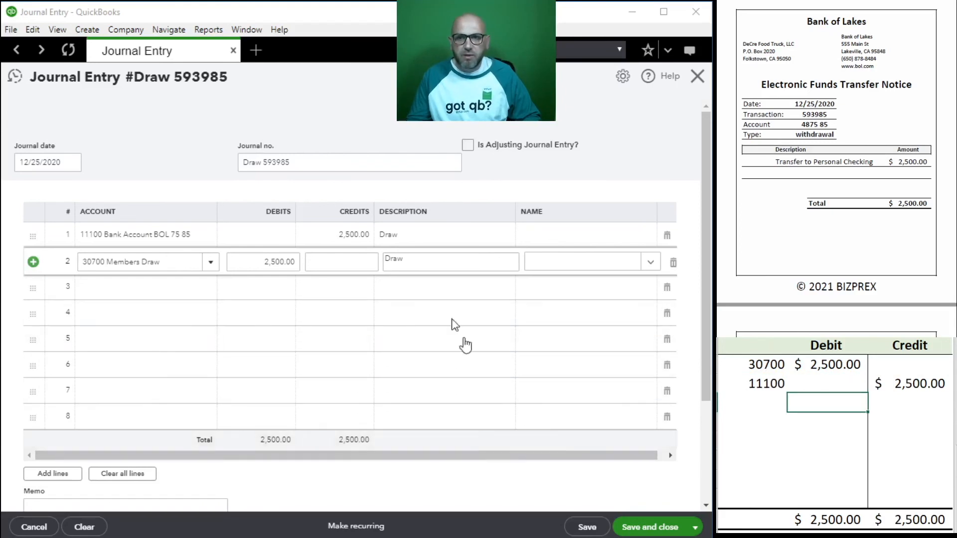
Step: Save and close the Draw journal entry and select the two grid rows
click(641, 528)
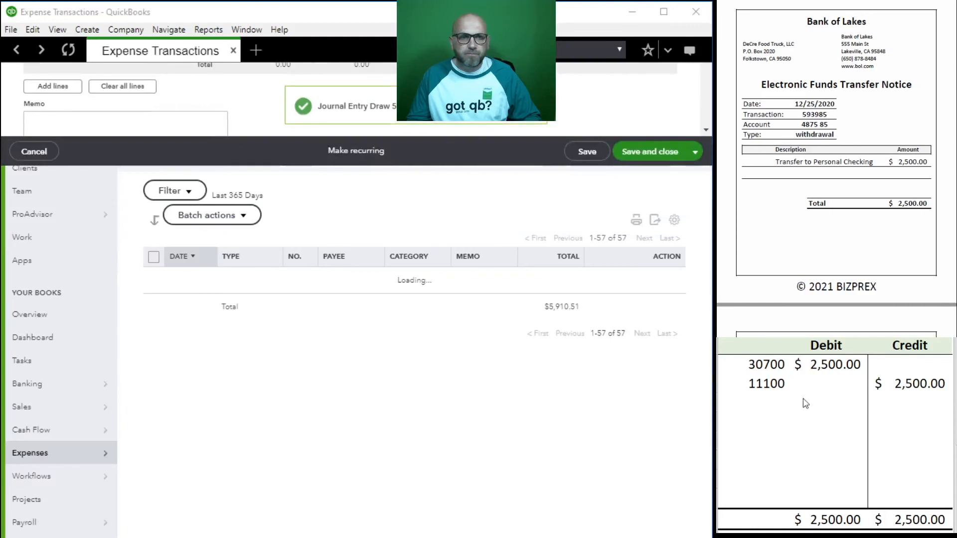
click(803, 402)
drag(891, 384, 760, 368)
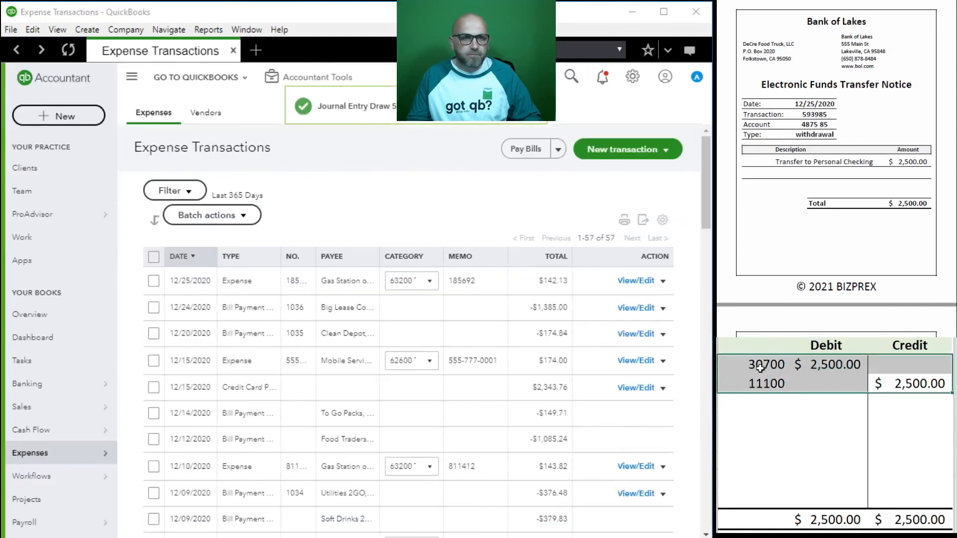
Step: Delete the grid rows and open a new journal entry from the accountant shortcuts
key(Delete)
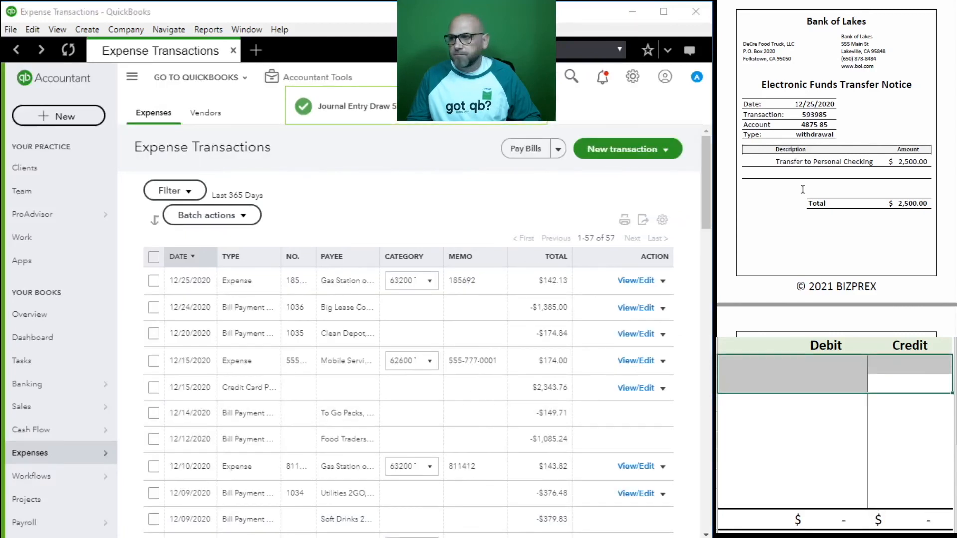
scroll(804, 190, down, 4)
scroll(804, 189, down, 2)
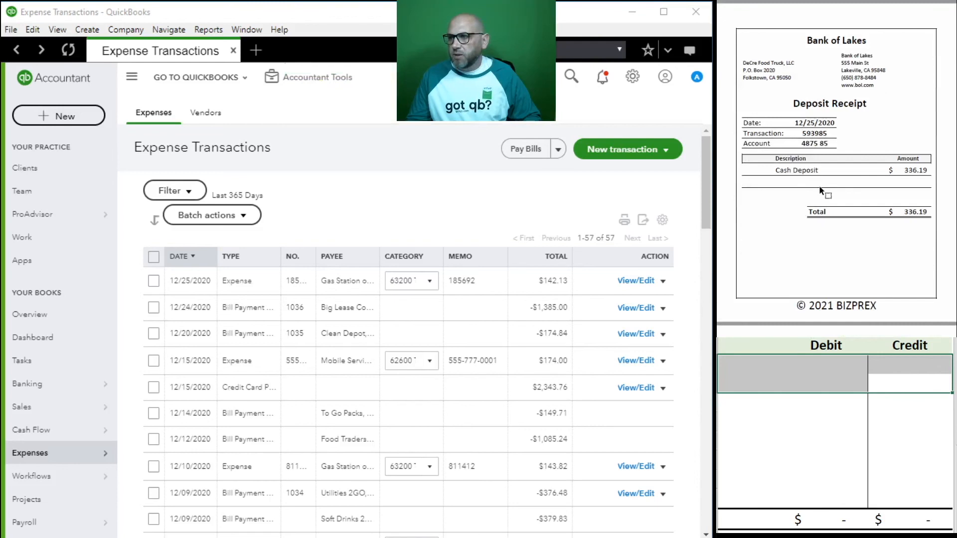
click(307, 79)
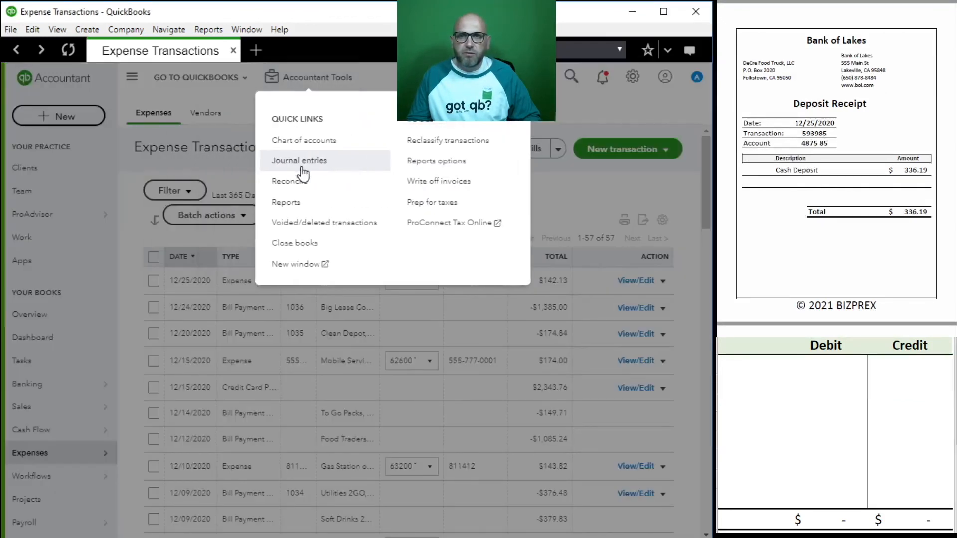
click(309, 160)
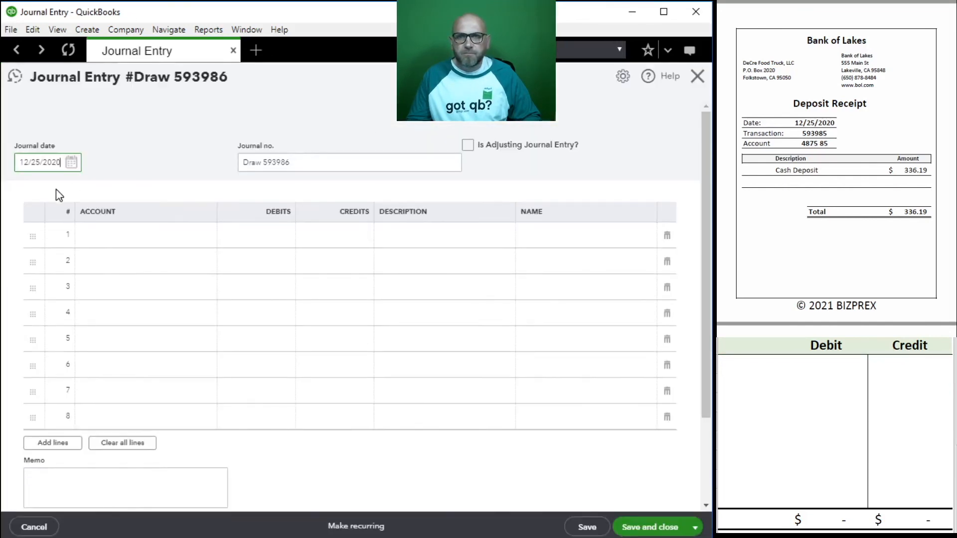
Step: Number the entry Cash 593985 and set line 1 to 41100 Sales, credit 336.19, description Cash Sales
drag(327, 161, 186, 143)
text(Cash 59)
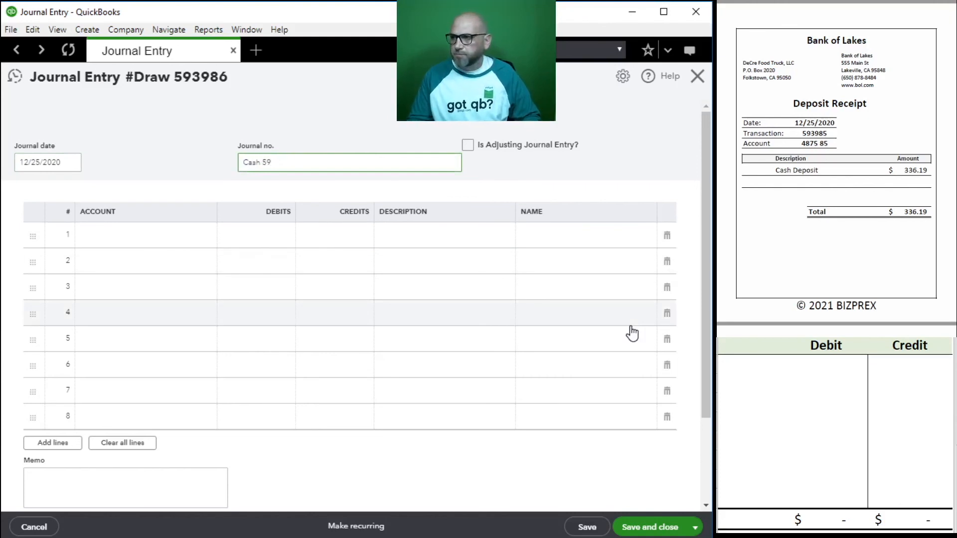
text(3985)
key(Tab)
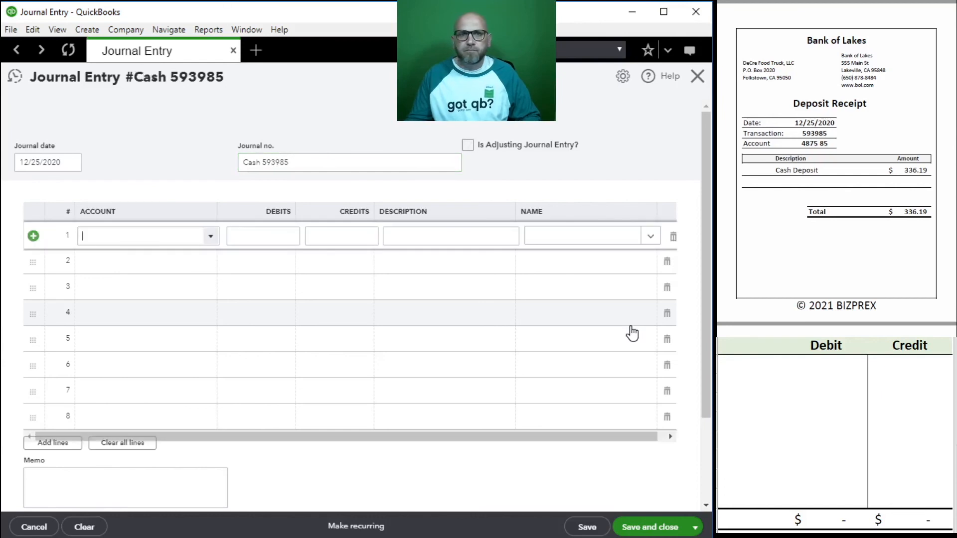
text(sa)
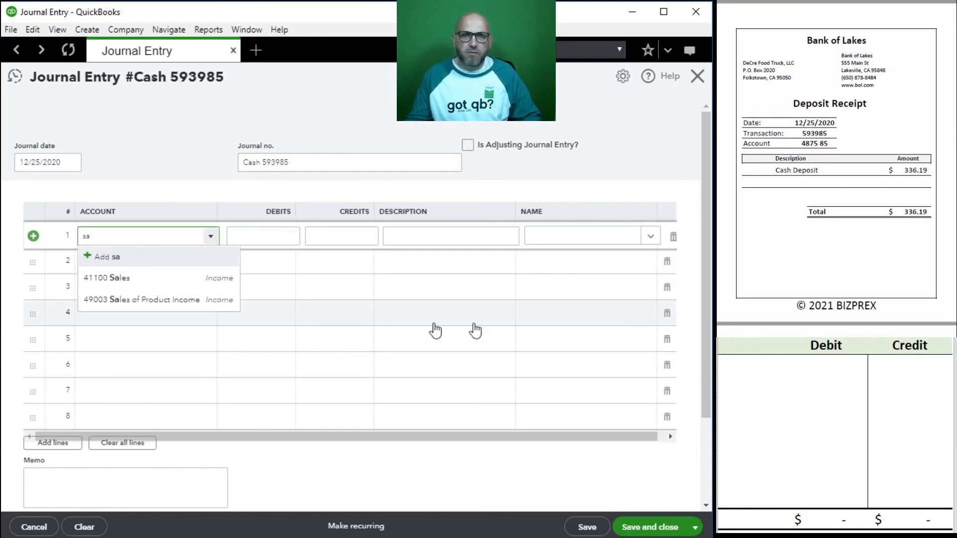
click(123, 279)
click(343, 234)
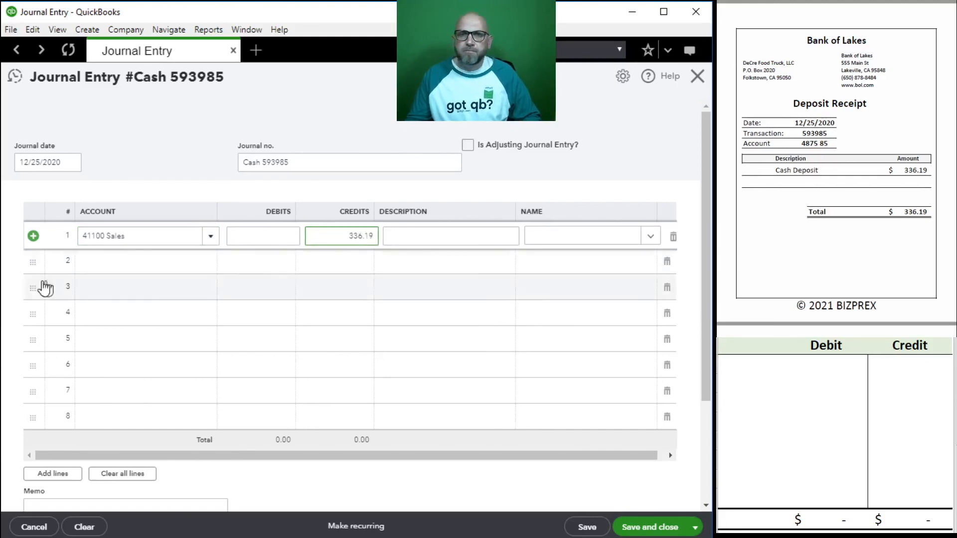
click(453, 235)
text(Cas)
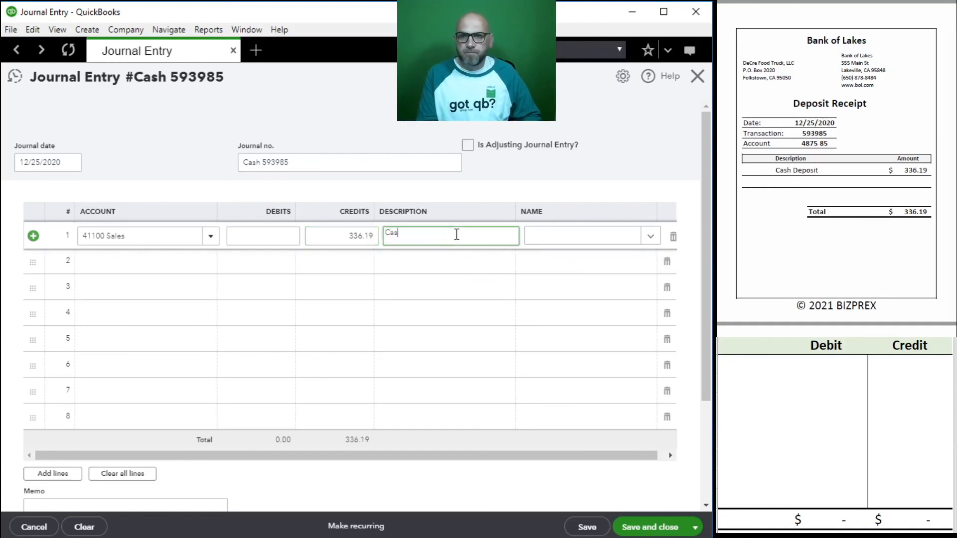
text(h Sales)
key(Tab)
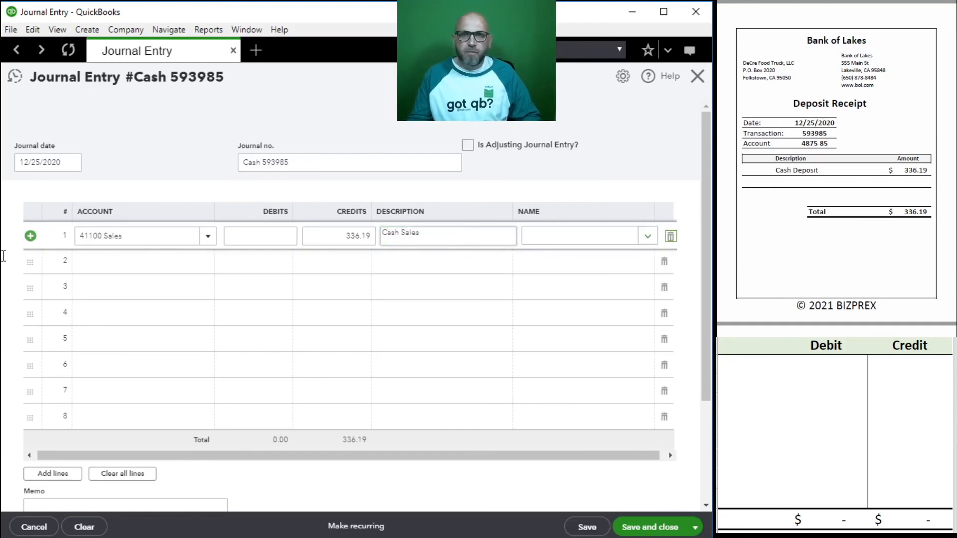
Step: Set line 2's account to 11100 Bank Account BOL 75 85
click(119, 261)
click(208, 262)
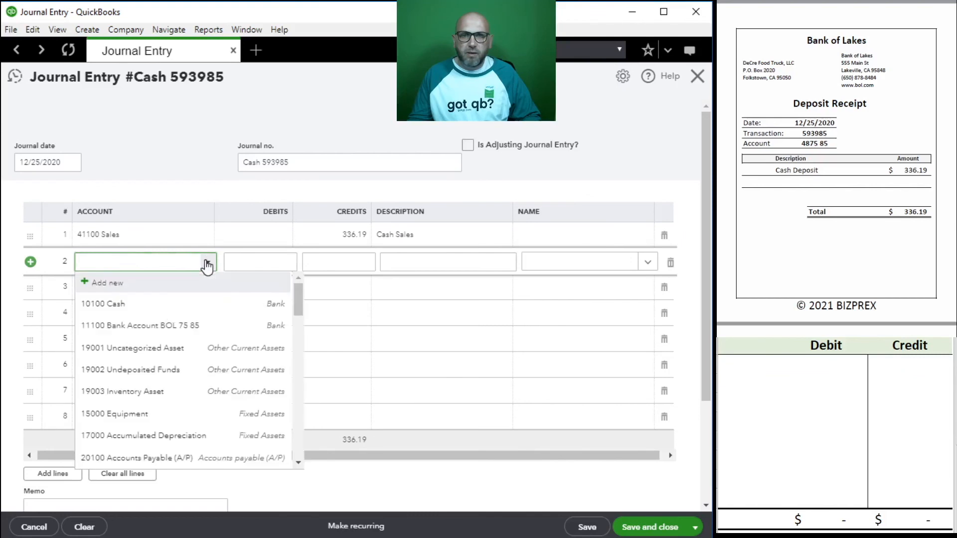
click(169, 326)
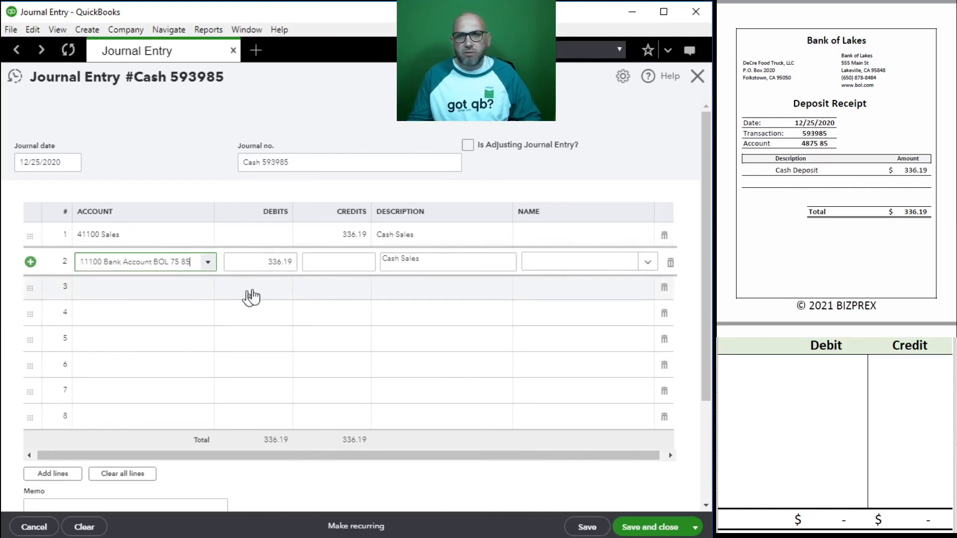
Step: Enter a 336.19 credit for 41100 and a 336.19 debit for 11100 on the check grid
click(751, 368)
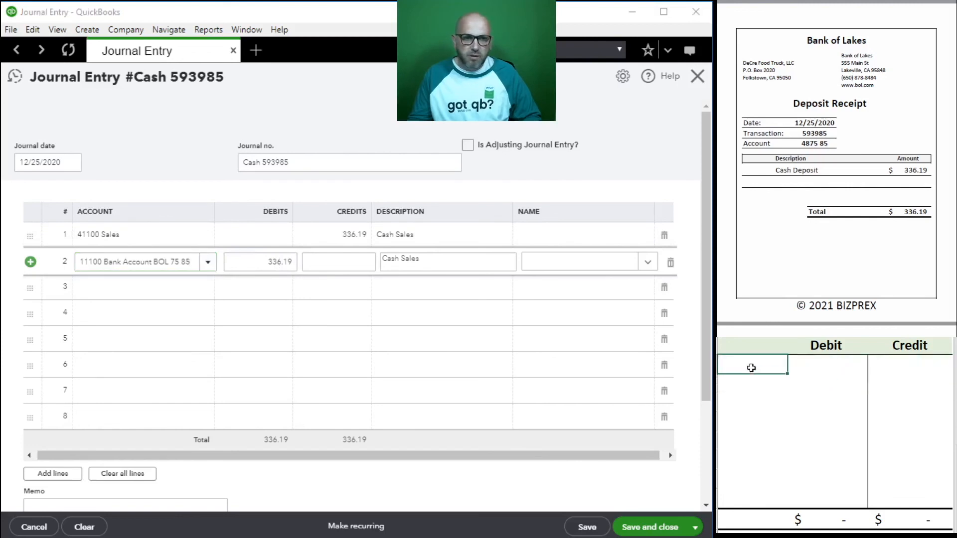
text(41)
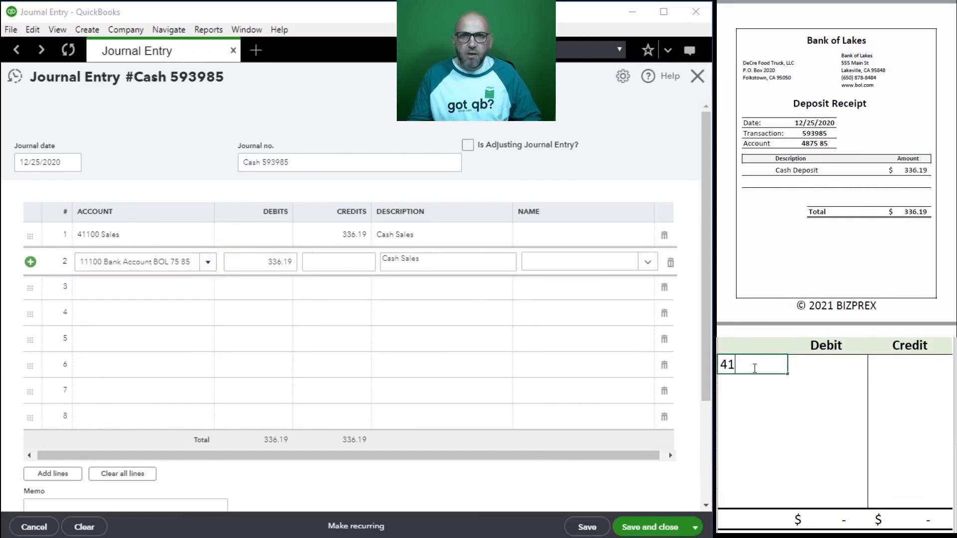
text(100)
key(Tab)
key(Tab)
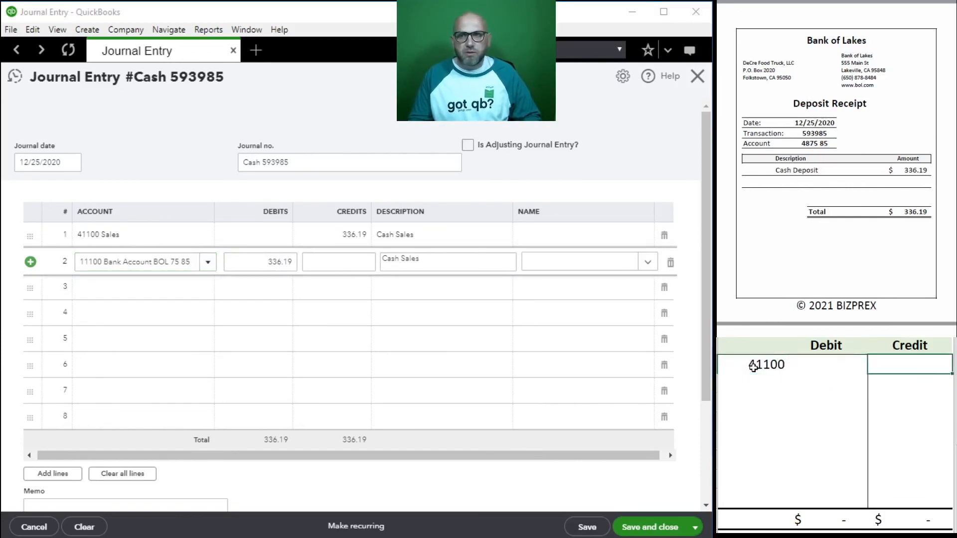
text(336.19)
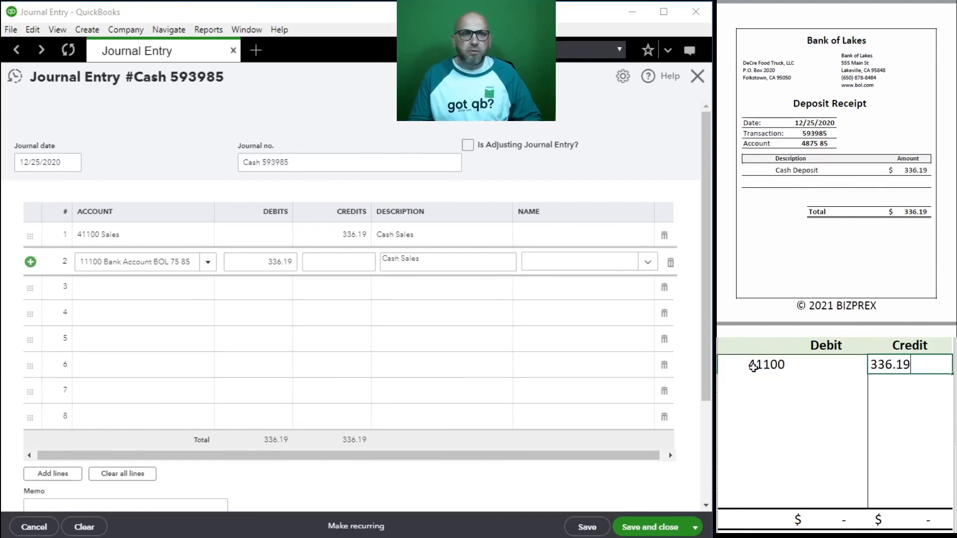
key(Return)
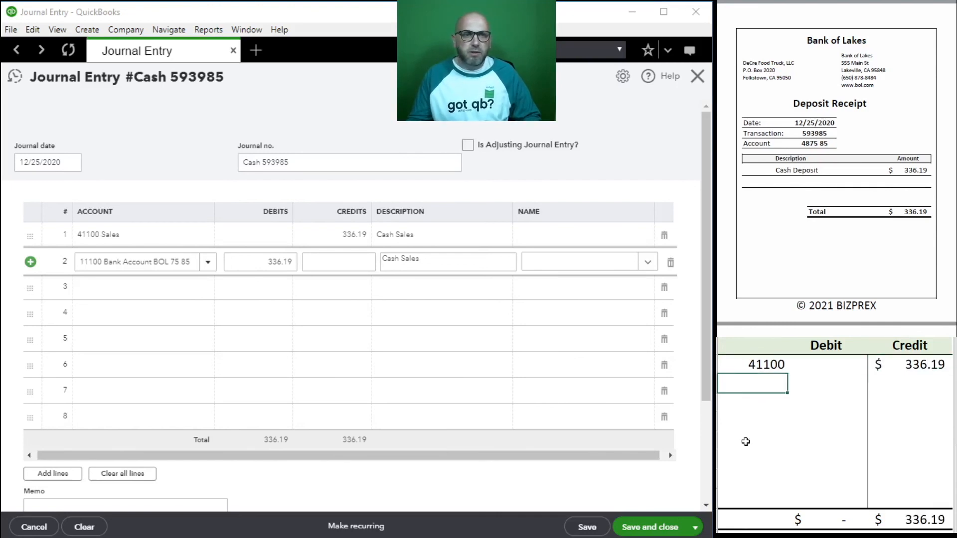
text(11100)
key(Tab)
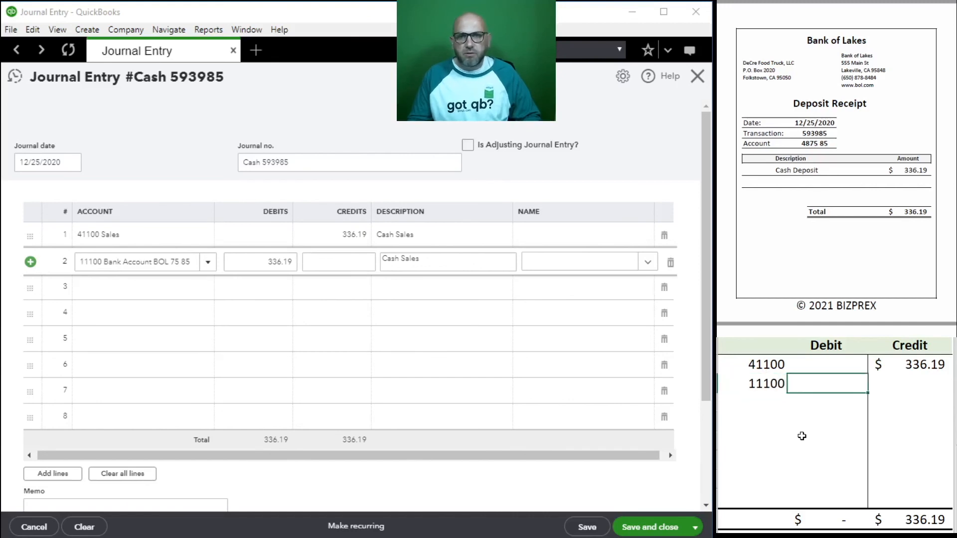
text(336.19)
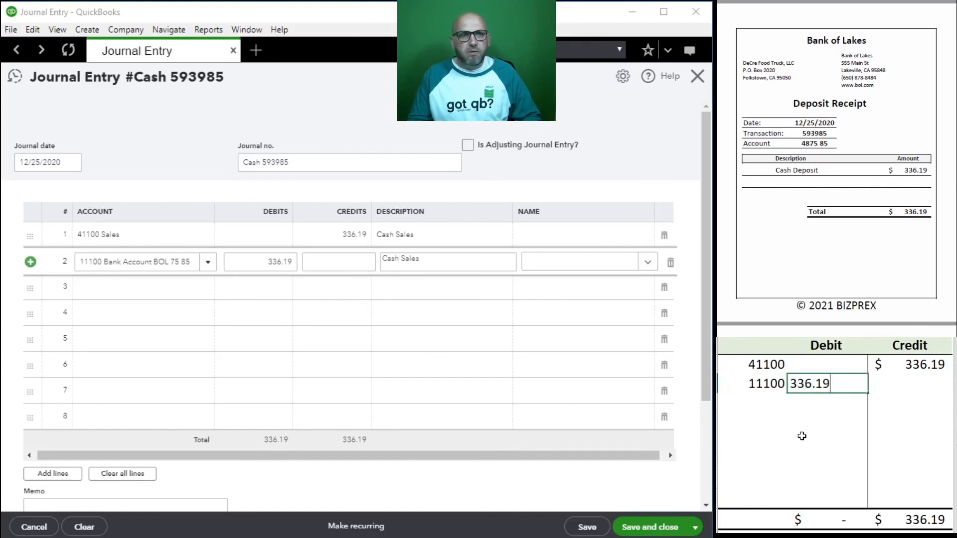
key(Return)
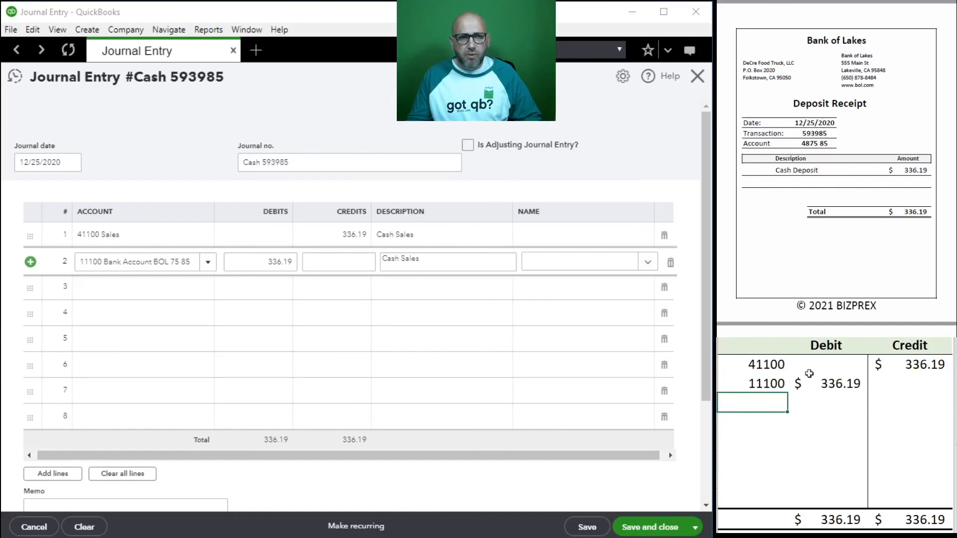
Step: Save journal entry Cash 593985, delete the grid rows, and open the accountant shortcuts list
click(656, 529)
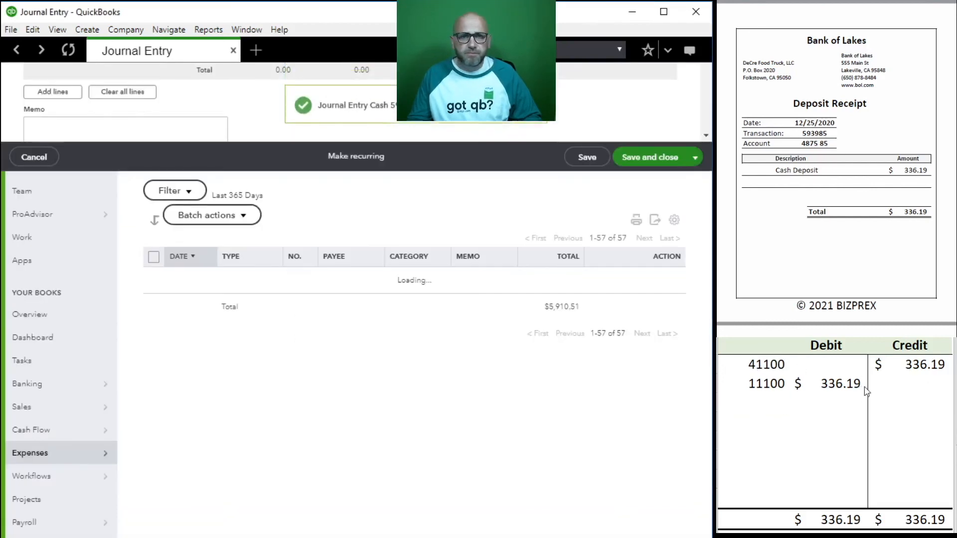
drag(886, 385, 765, 364)
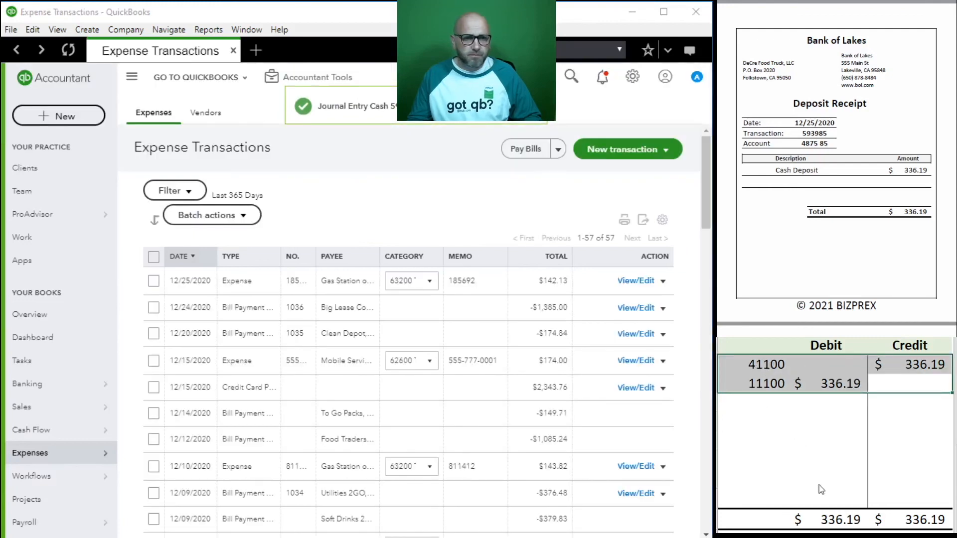
key(Delete)
scroll(827, 225, down, 3)
scroll(828, 226, down, 5)
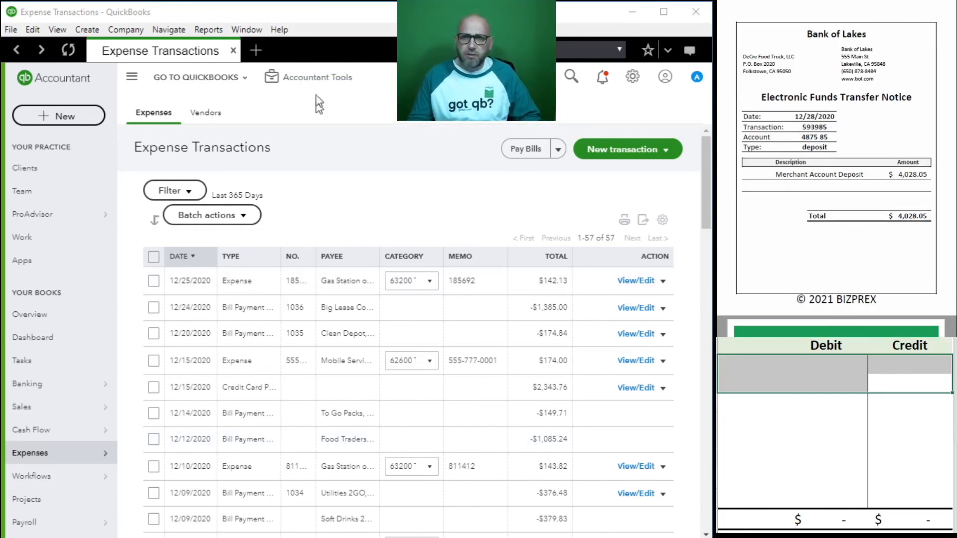
click(341, 82)
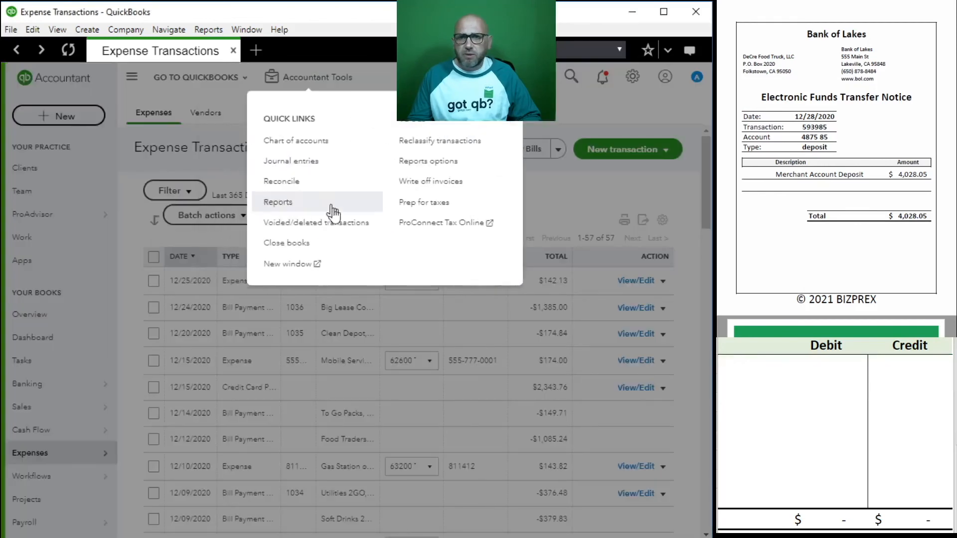
Step: Start a new journal entry numbered Merch 593985 and dated 12/28/2020
click(333, 162)
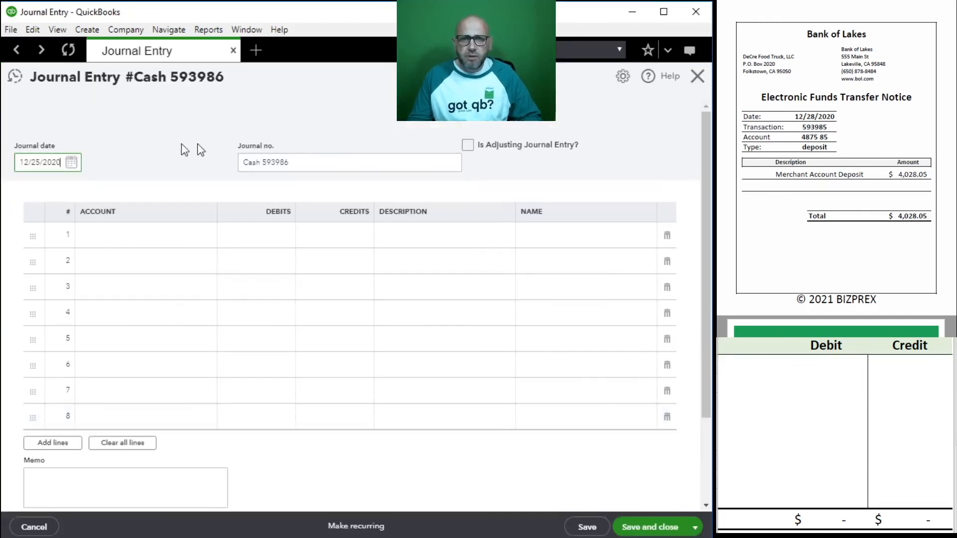
key(Tab)
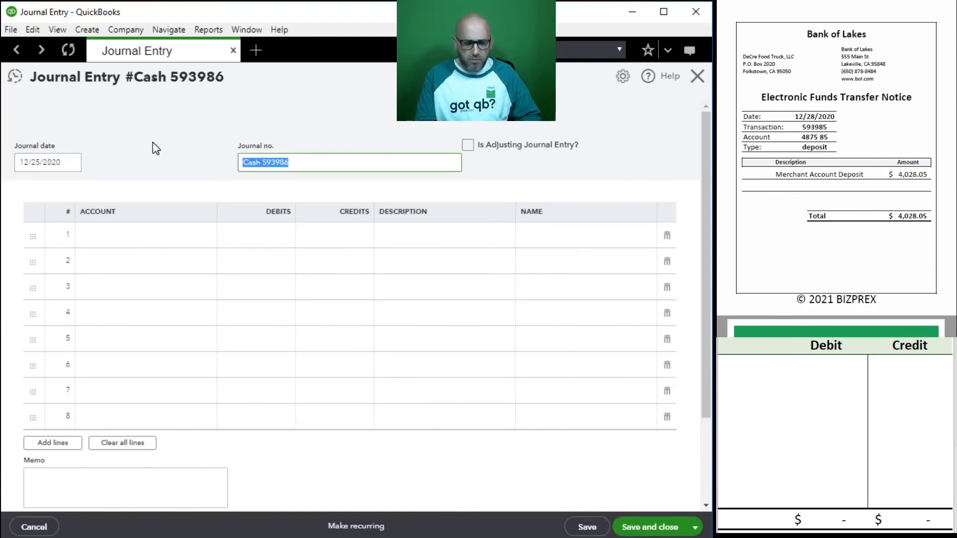
text(M)
key(BackSpace)
text(Merch)
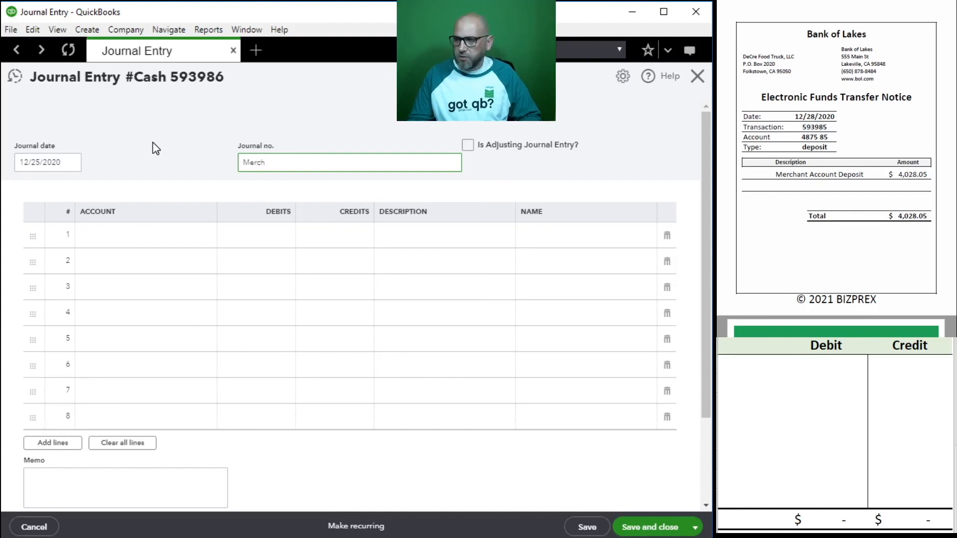
text( 593985)
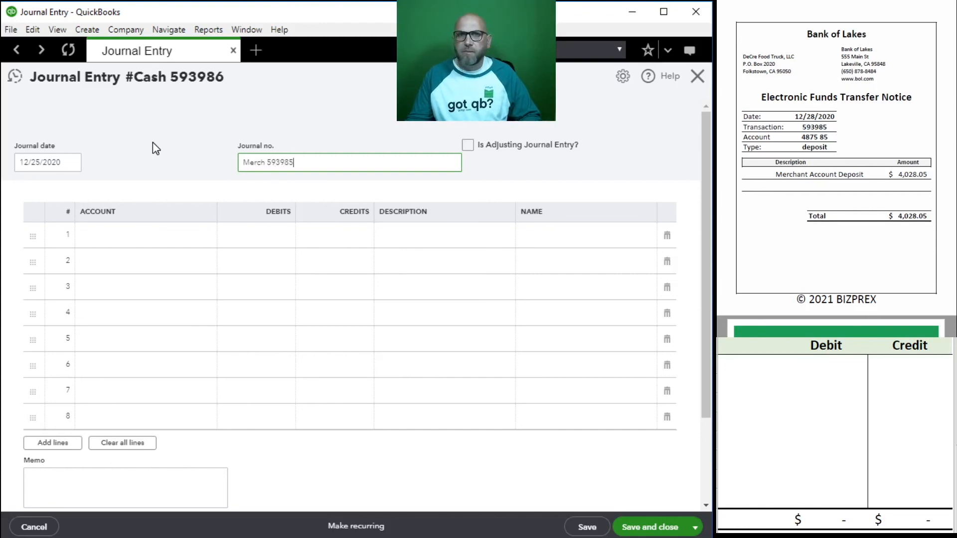
click(38, 165)
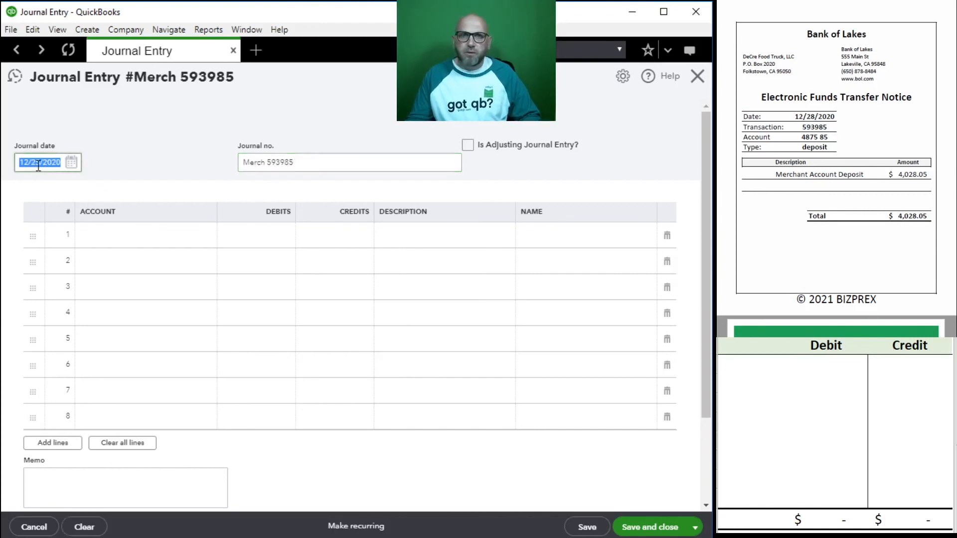
click(41, 163)
key(BackSpace)
text(8)
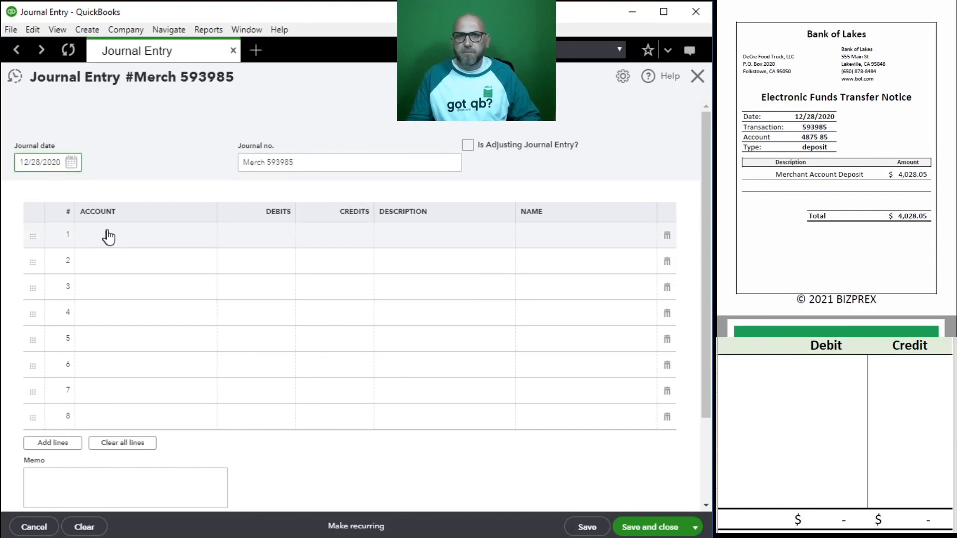
click(140, 241)
Step: Debit 11100 Bank Account 4,028.05 as Credit Card Sales, with 41100 Sales on line 2
click(149, 240)
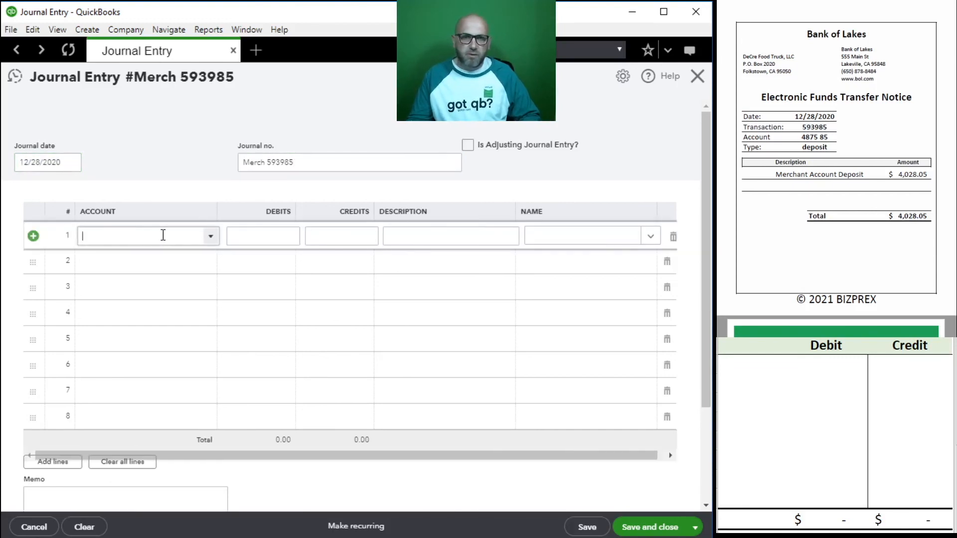
text(11100 Bank Account BOL 75 85)
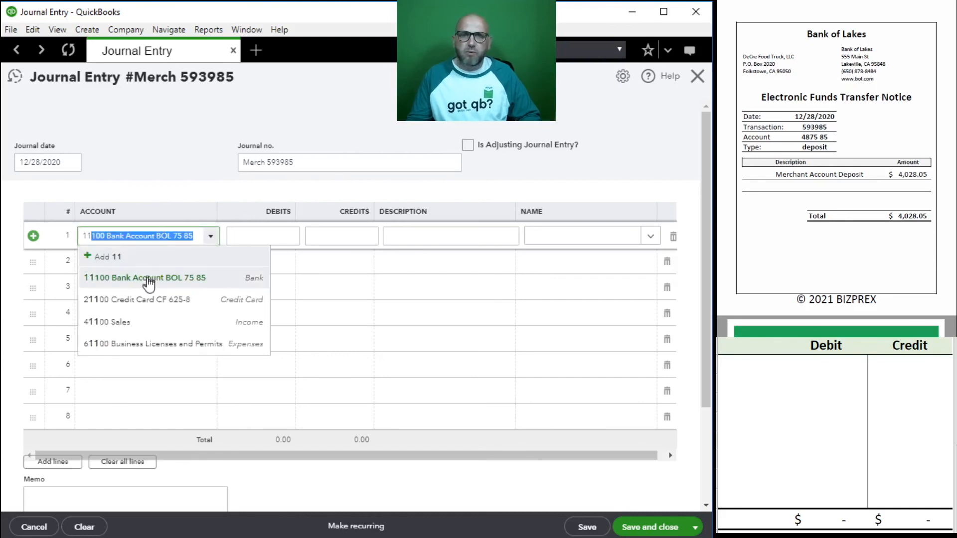
click(145, 280)
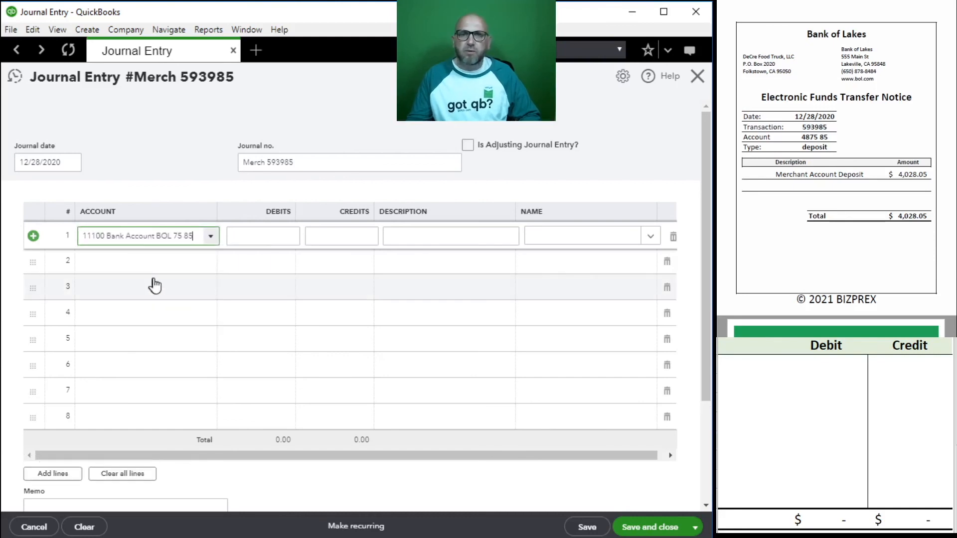
click(258, 237)
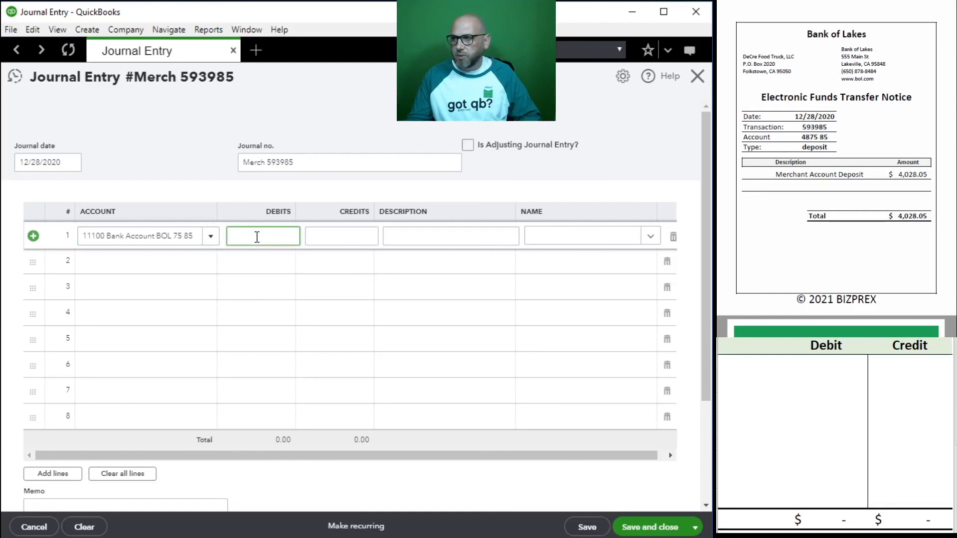
text(4,028.05)
key(Tab)
key(Tab)
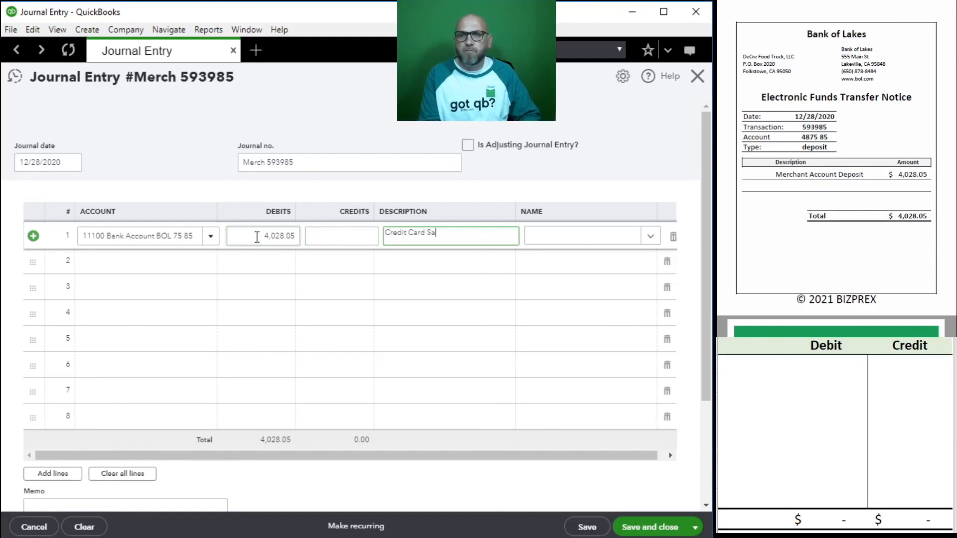
key(Tab)
key(Tab)
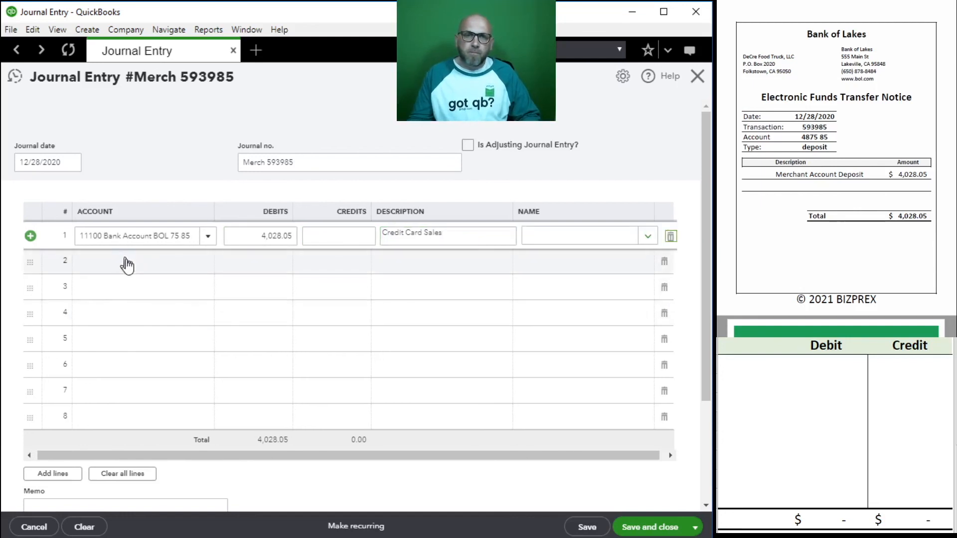
click(134, 262)
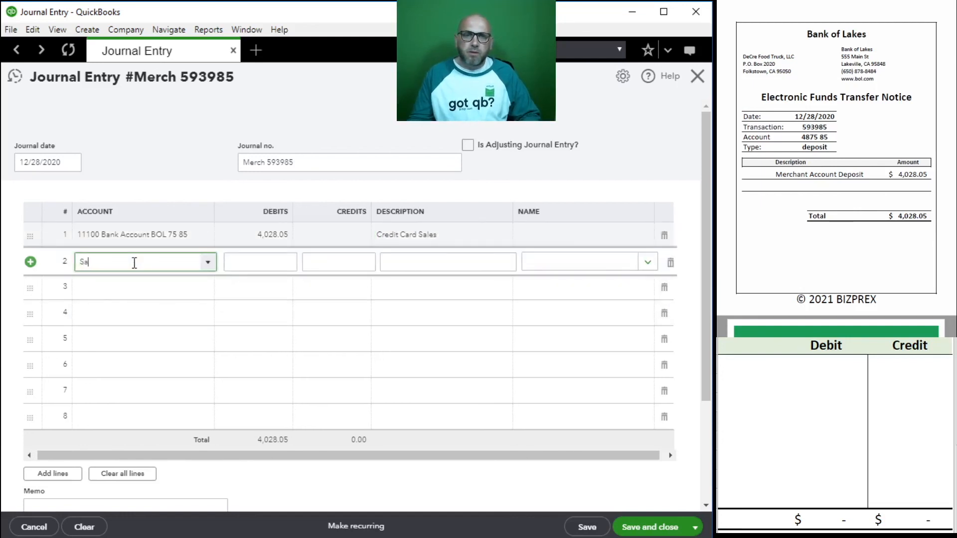
text(Sa)
click(128, 305)
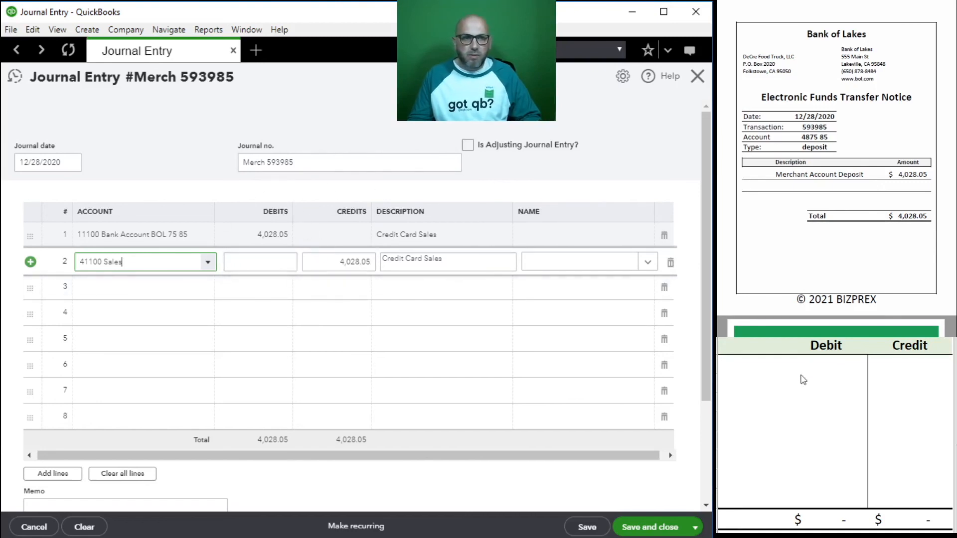
Step: On the Excel check grid, enter 11100 debit and 41100 credit of 4,028.05
click(784, 364)
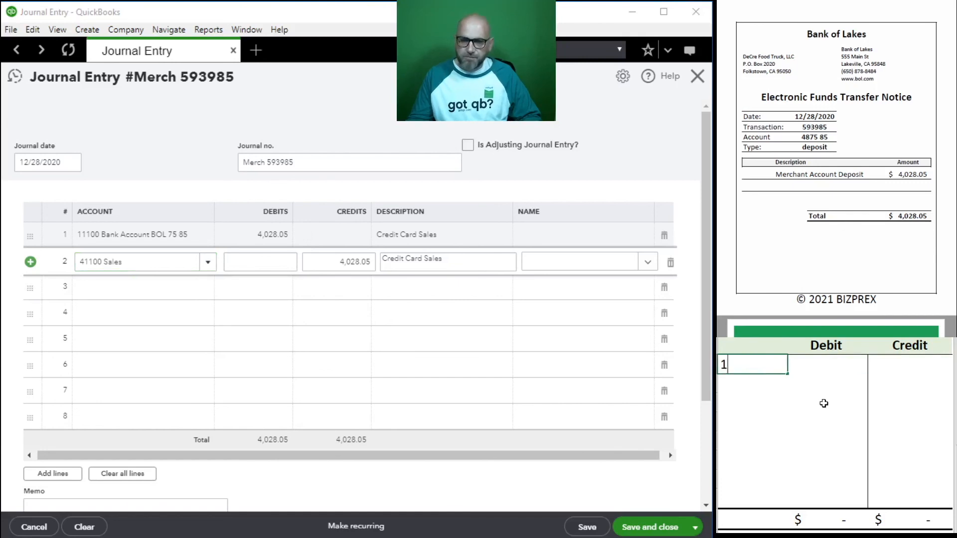
key(Tab)
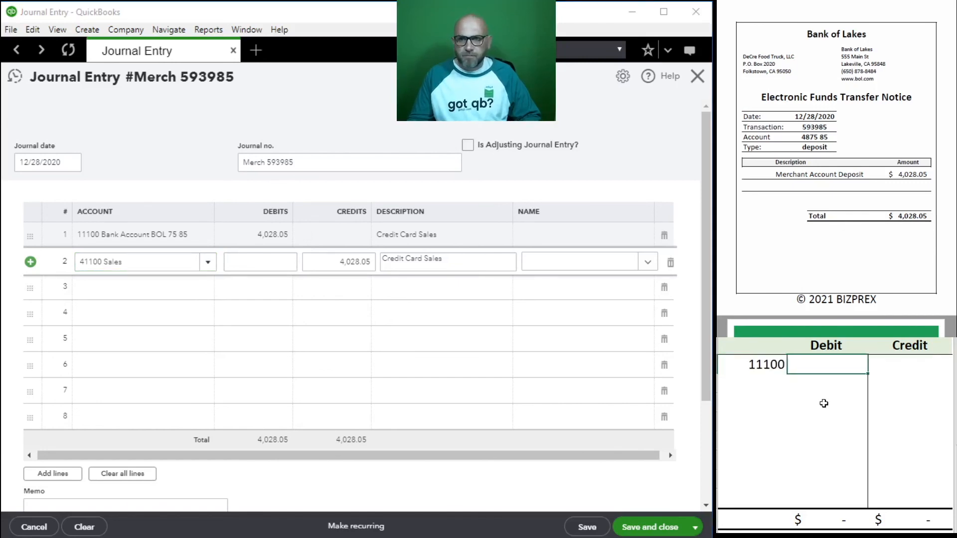
text(4,028.05)
key(Return)
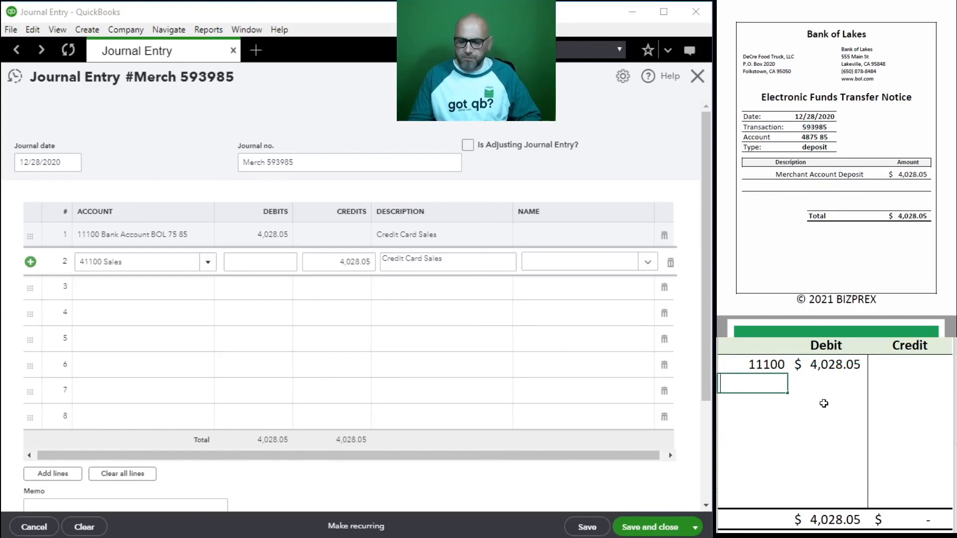
key(Tab)
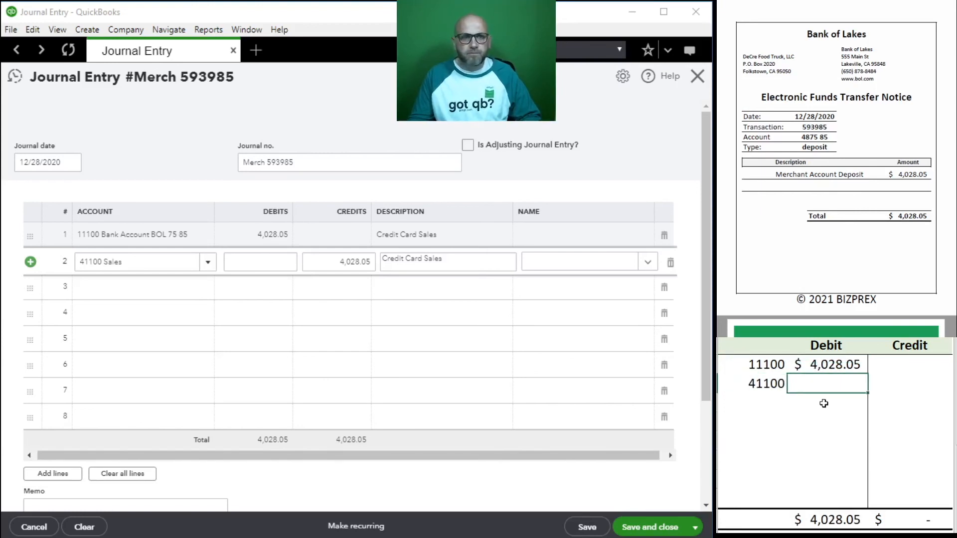
key(Tab)
text(4,028.05)
click(824, 403)
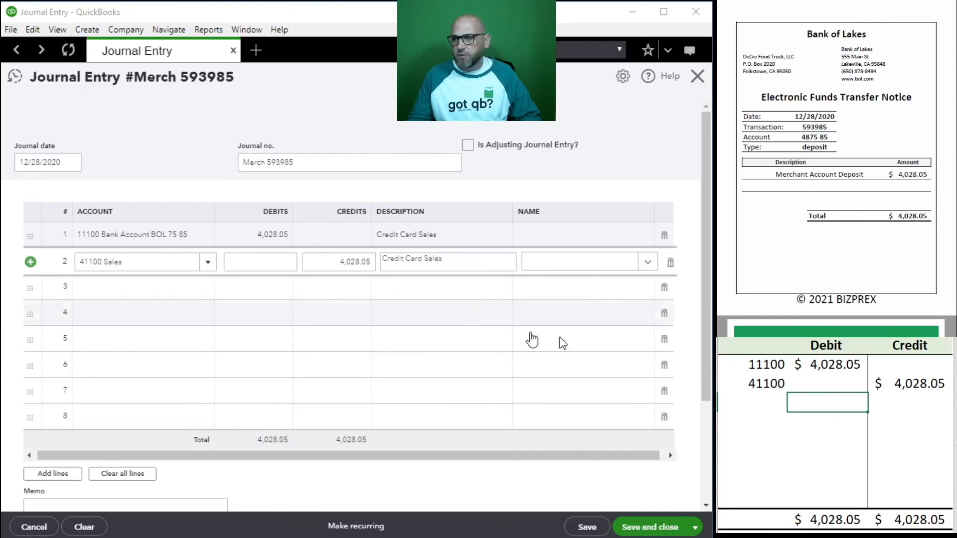
Step: Save journal entry Merch 593985 and clear both rows from the Excel check grid
click(647, 529)
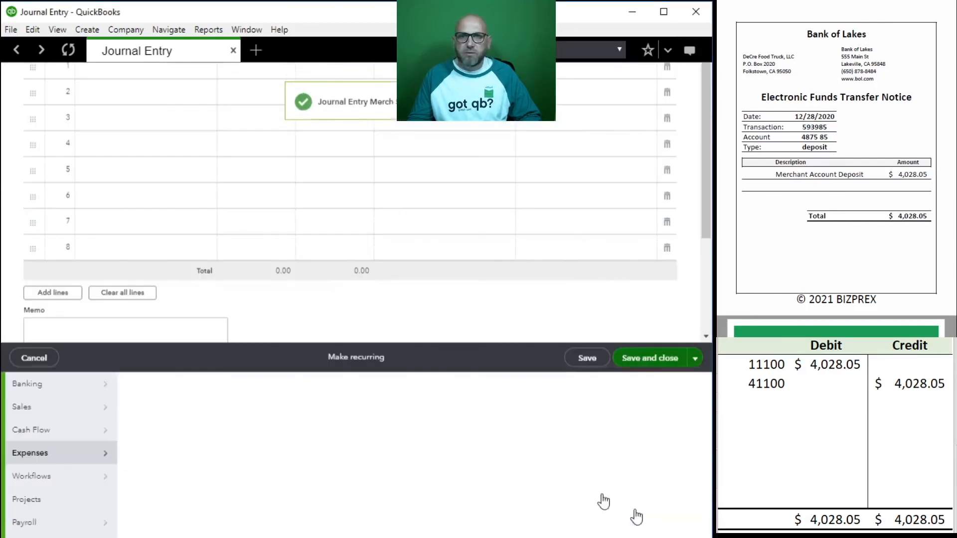
click(824, 402)
drag(881, 383, 762, 369)
key(Delete)
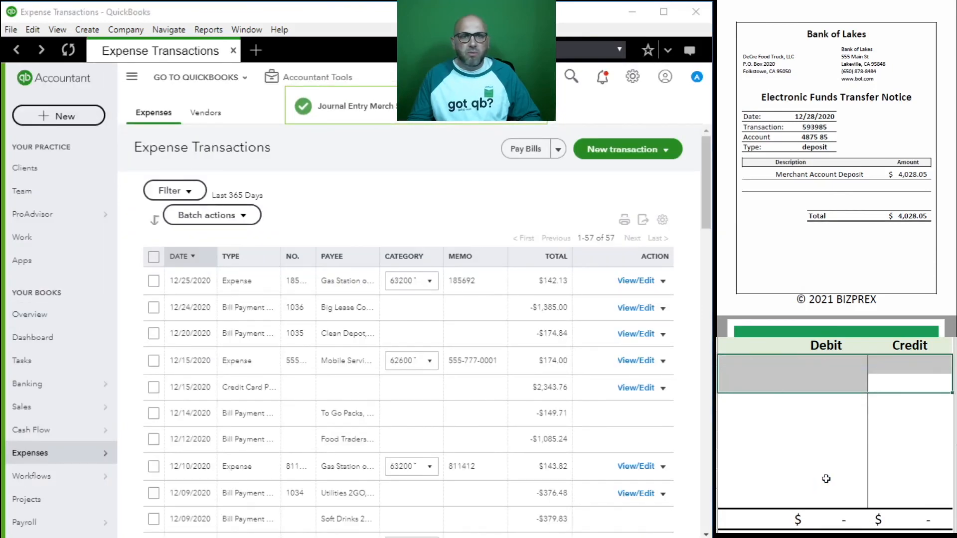
Step: Return to the DeCre Food Truck dashboard and scroll down through it
click(68, 343)
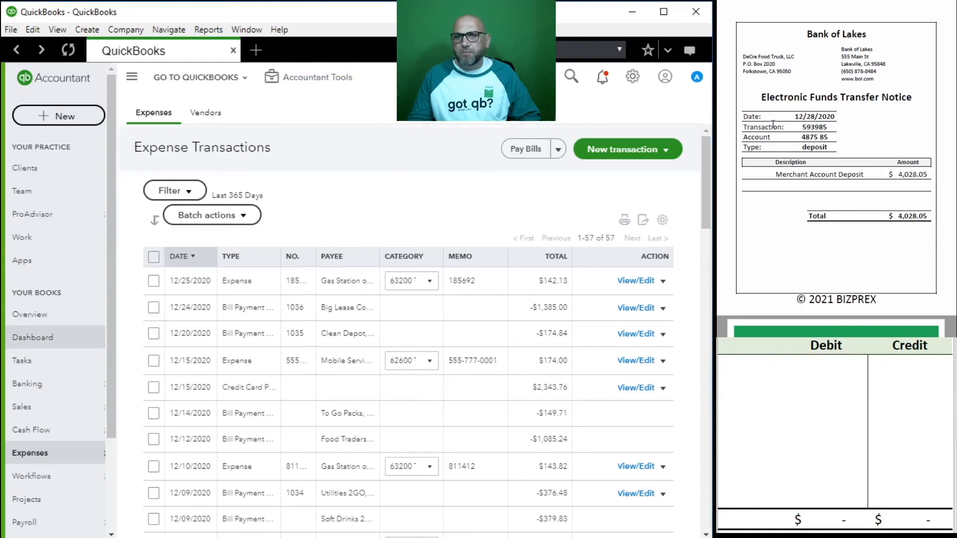
scroll(830, 186, down, 5)
scroll(830, 182, down, 5)
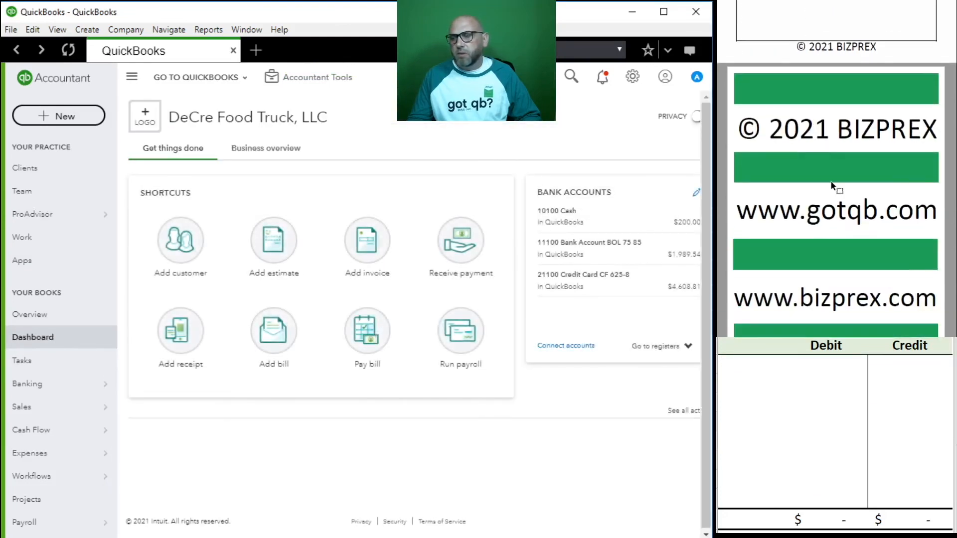